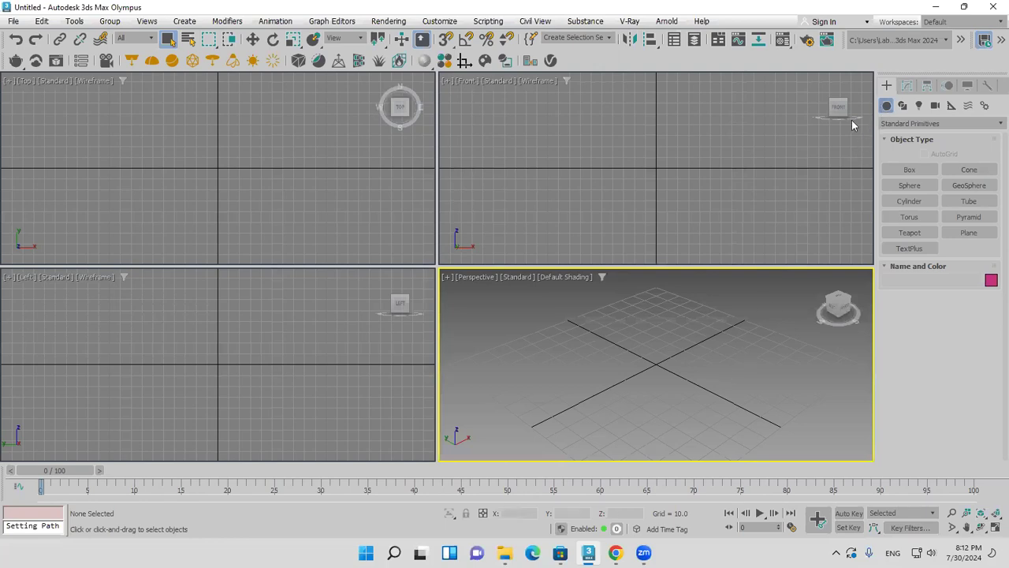
Show the spline shape creation tools, looking briefly at the Extended Splines category before returning to Splines
click(903, 105)
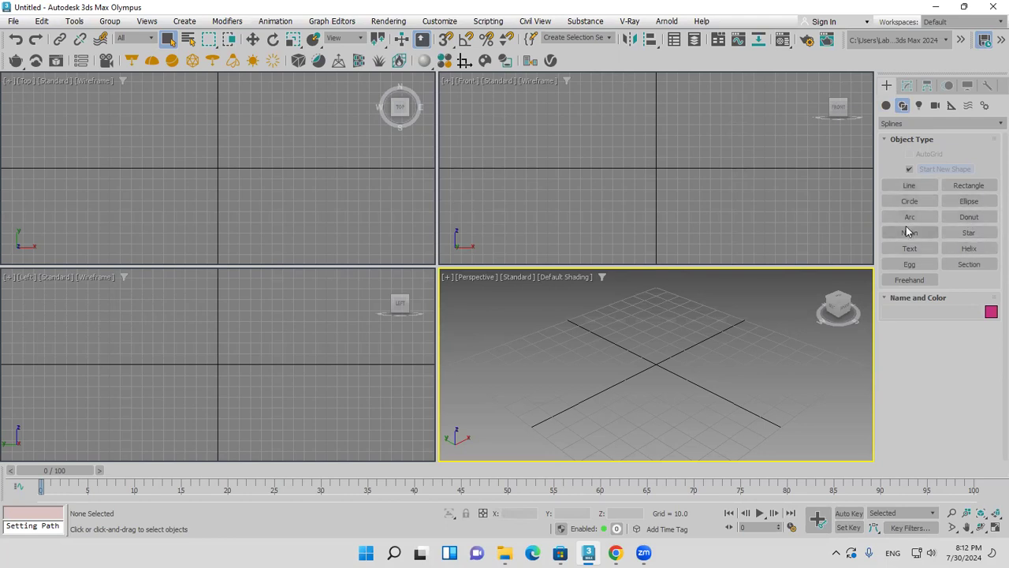
click(908, 122)
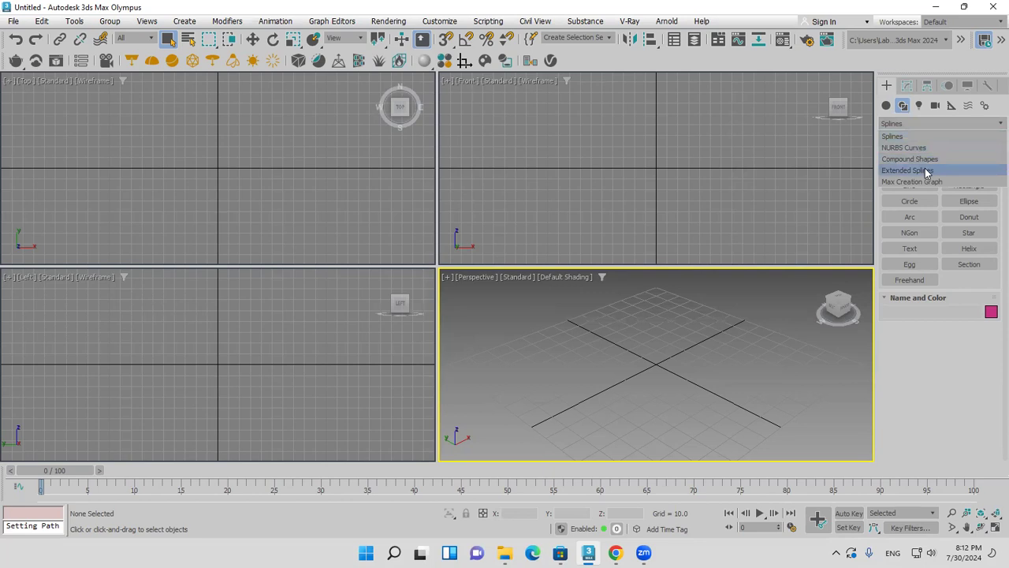
click(927, 172)
click(917, 124)
click(917, 136)
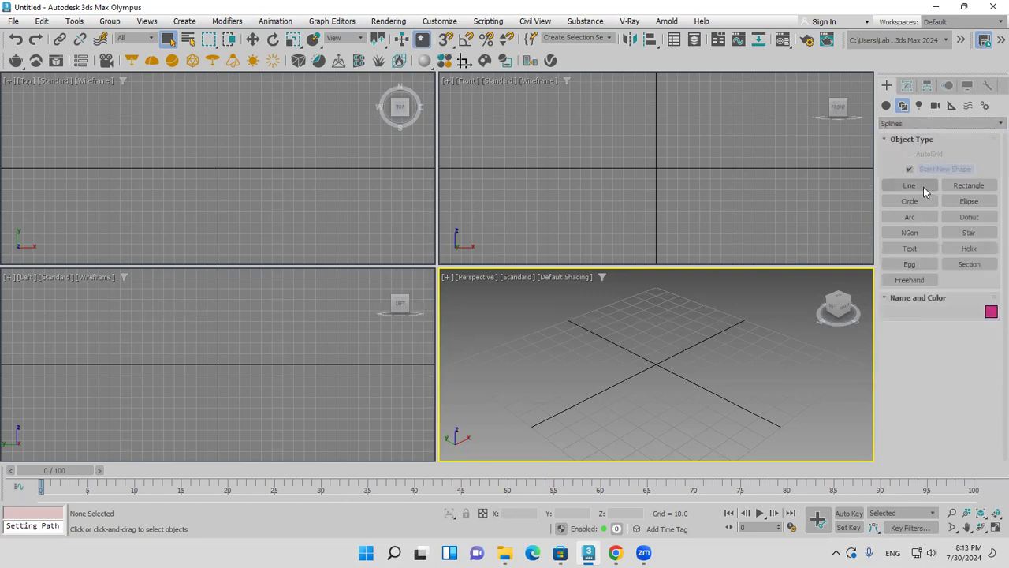
Draw a trial rectangle and a trial ellipse in the Perspective view, and delete both shapes
click(971, 186)
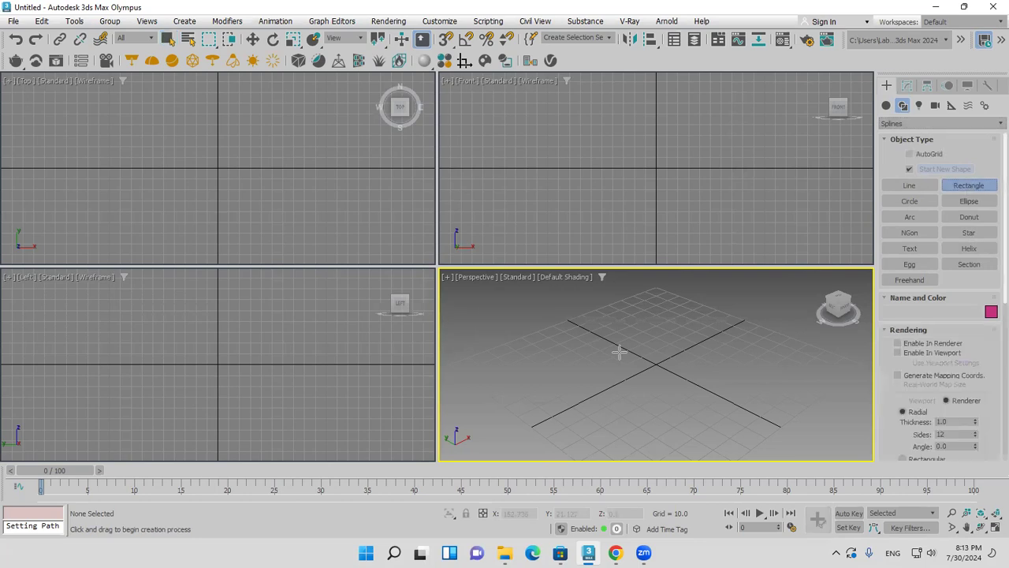
drag(619, 352, 636, 408)
click(968, 202)
drag(715, 353, 707, 394)
right_click(772, 340)
drag(772, 340, 545, 464)
key(Delete)
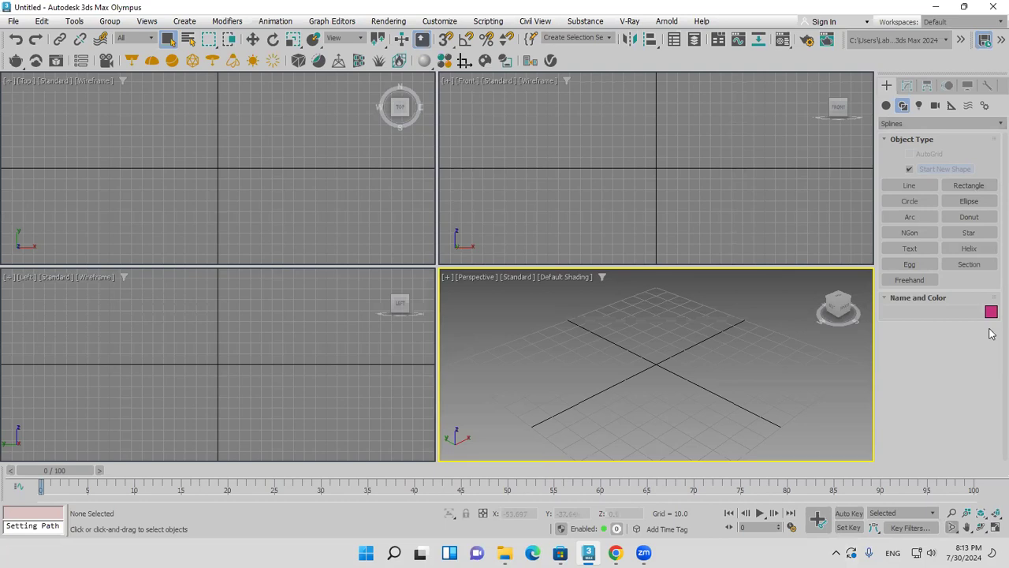
Draw a six-pointed star near the origin in the Perspective view, with radii of about 52.5 and 30.7
click(971, 235)
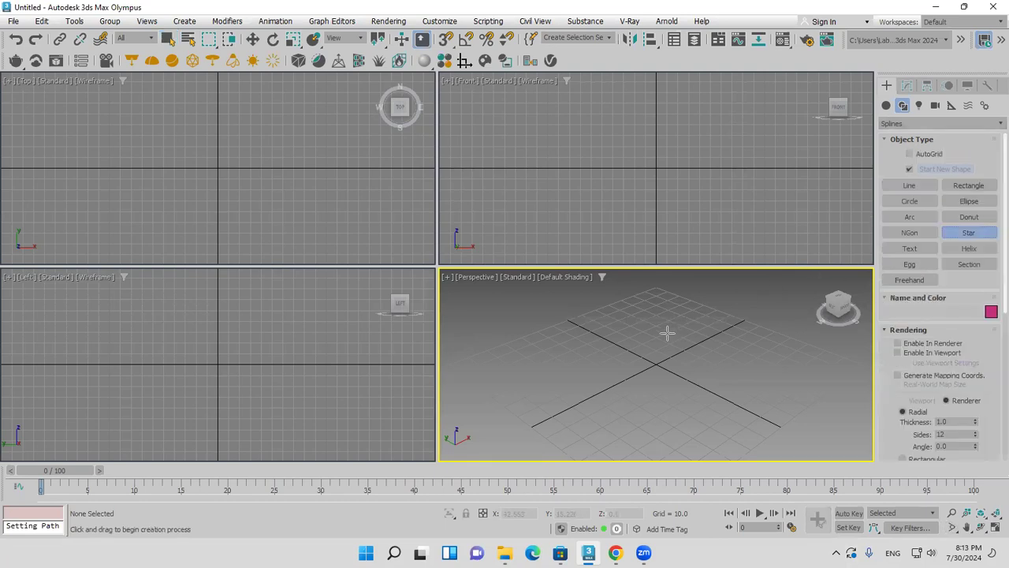
drag(661, 363, 686, 409)
click(688, 397)
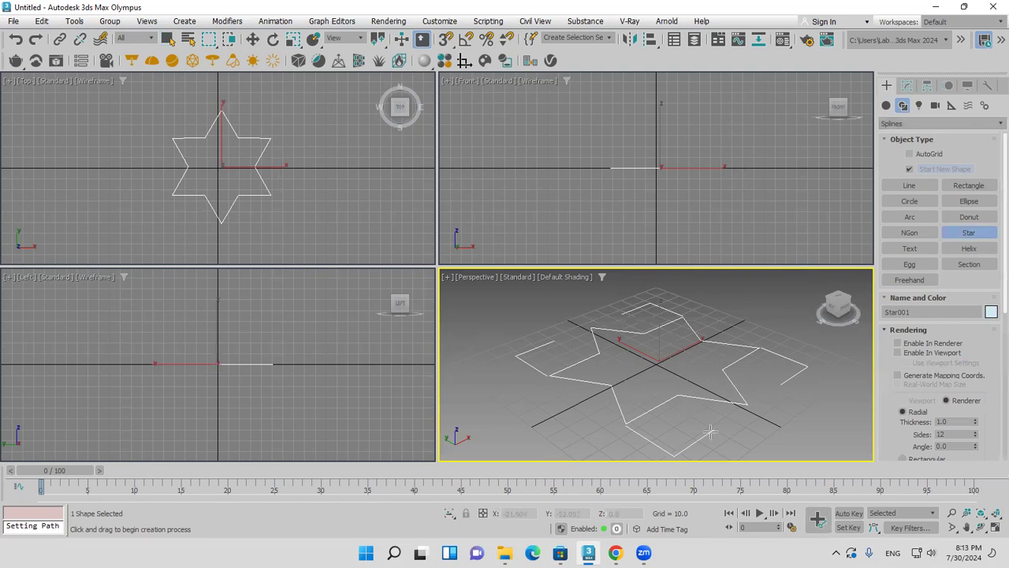
Set the star's Radius 2 to about 39.9
click(896, 298)
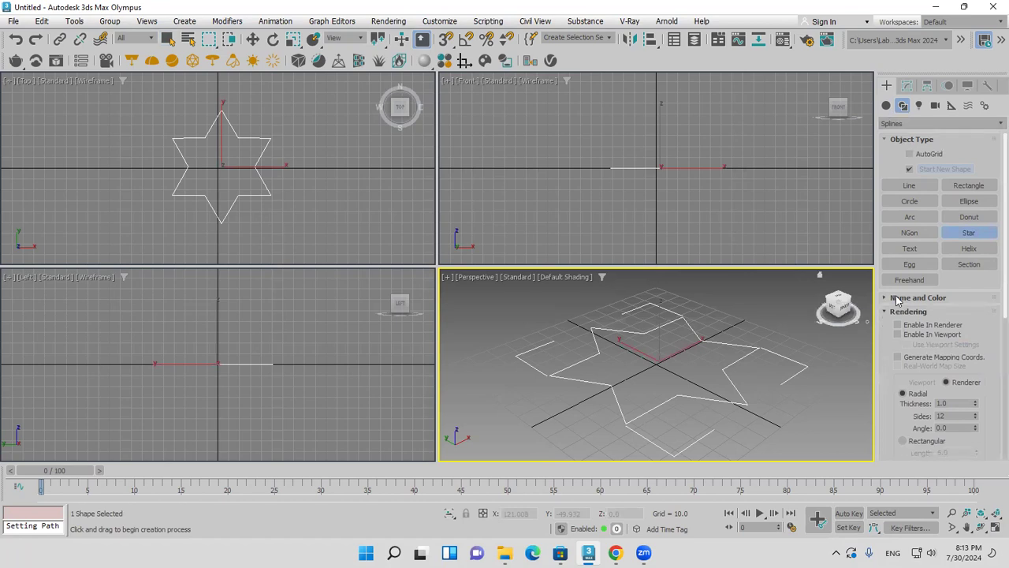
click(903, 312)
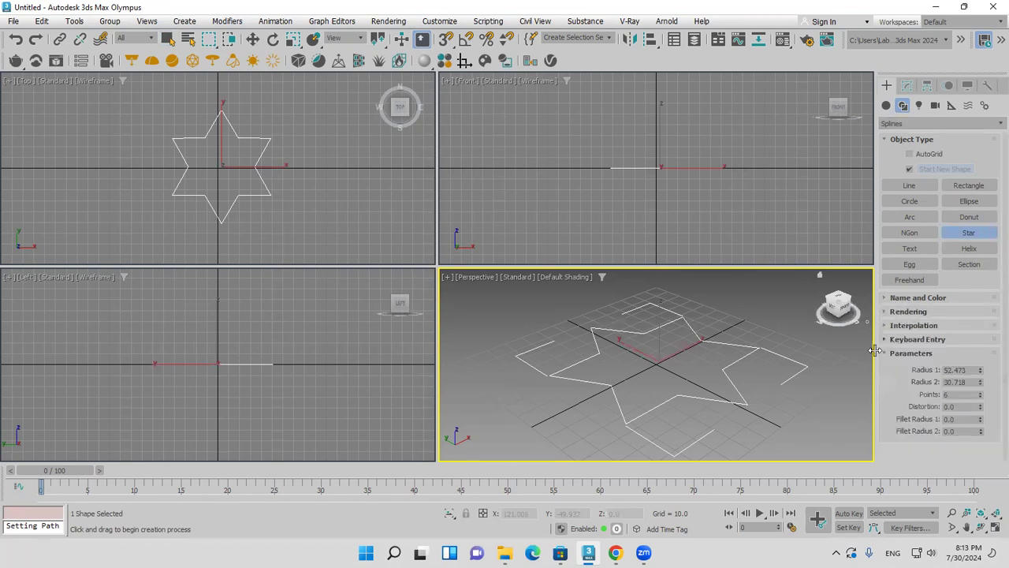
mouse_move(642, 382)
middle_down()
mouse_move(613, 374)
mouse_move(631, 383)
middle_up()
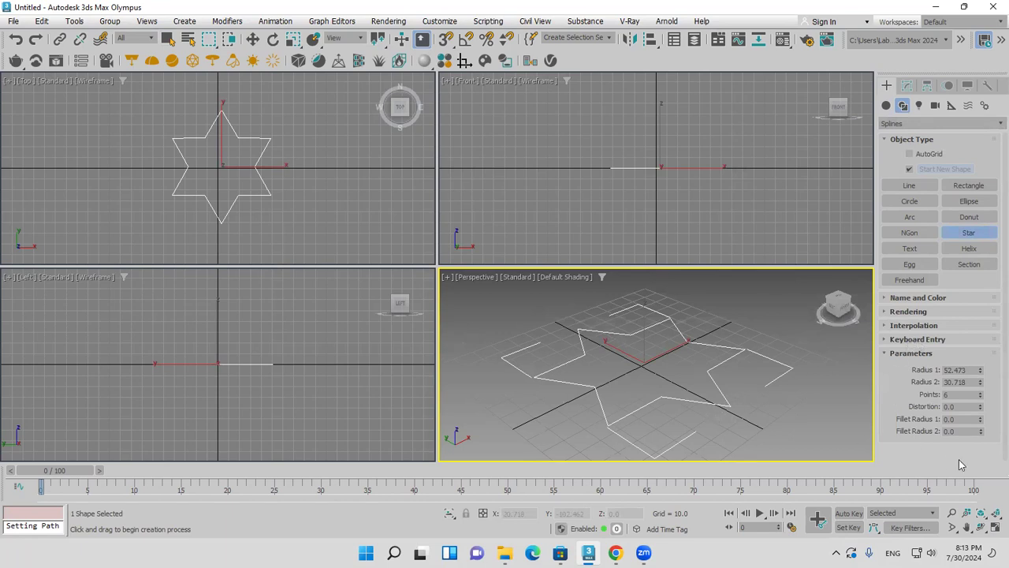
click(981, 380)
drag(982, 385, 992, 360)
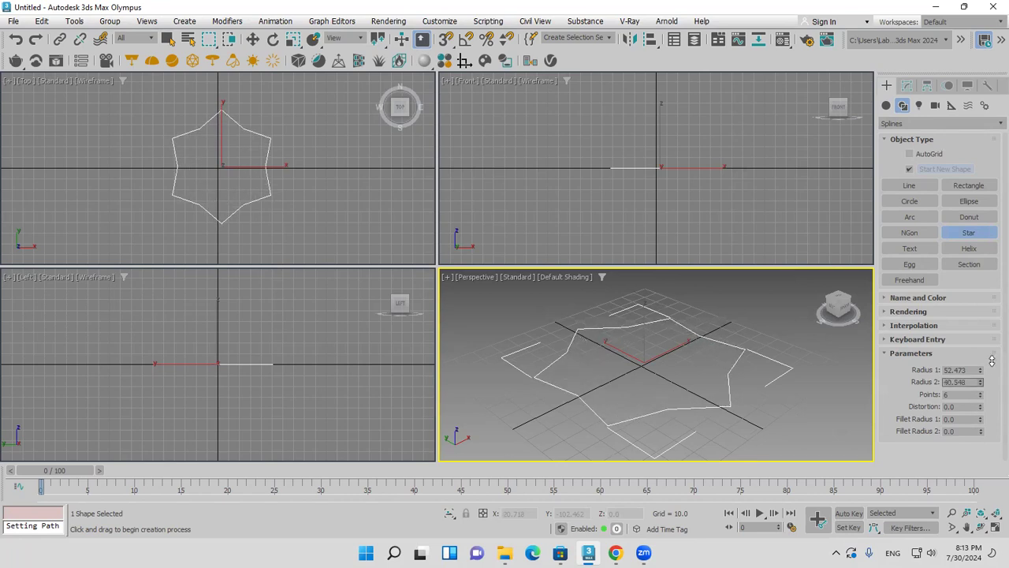
drag(992, 360, 990, 368)
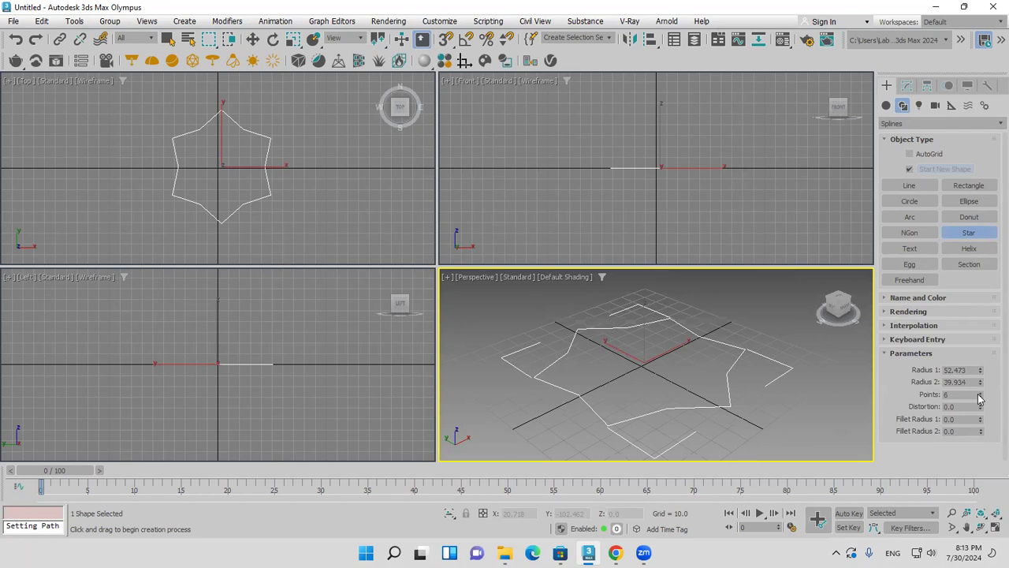
Set the star to 11 points and round its corners with Fillet Radius 1 of 7.76 and Fillet Radius 2 of 1.95
drag(980, 397, 980, 392)
drag(978, 436, 992, 260)
drag(18, 472, 26, 327)
drag(981, 425, 4, 476)
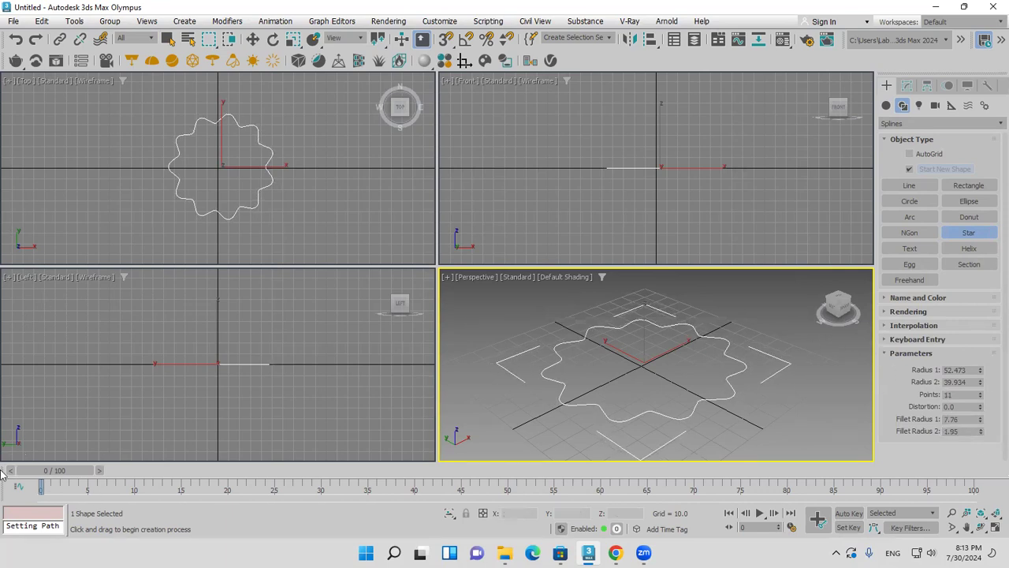
Apply an Extrude modifier to the star with an amount of 106.5
click(907, 85)
click(915, 121)
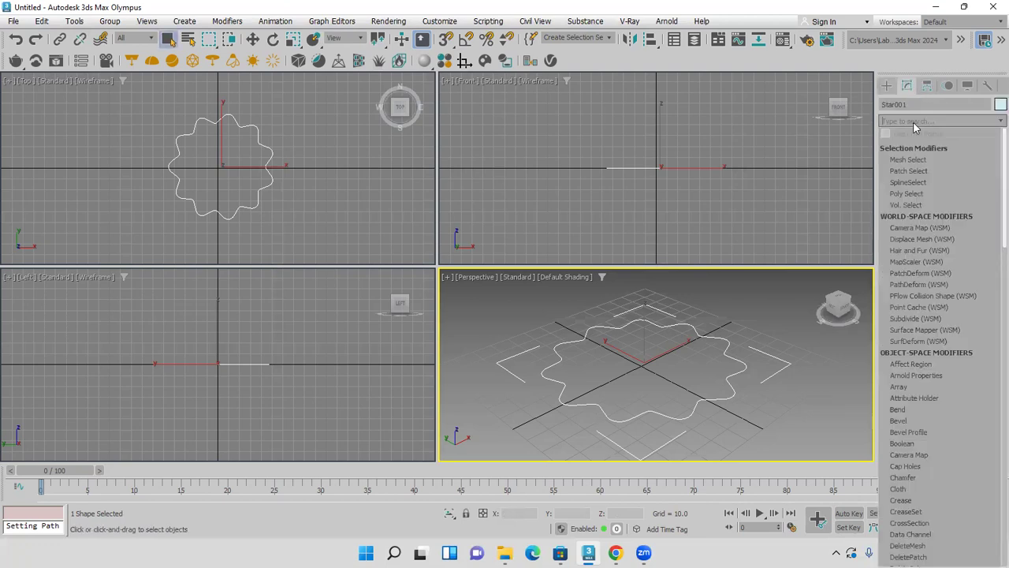
click(912, 149)
drag(976, 262, 975, 182)
scroll(660, 405, down, 3)
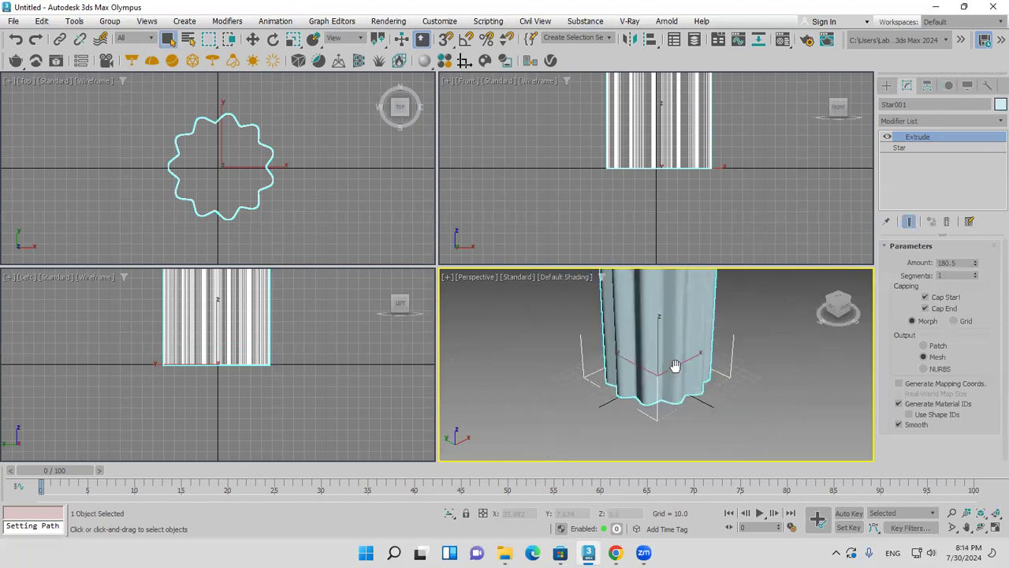
scroll(660, 406, up, 4)
scroll(660, 405, down, 2)
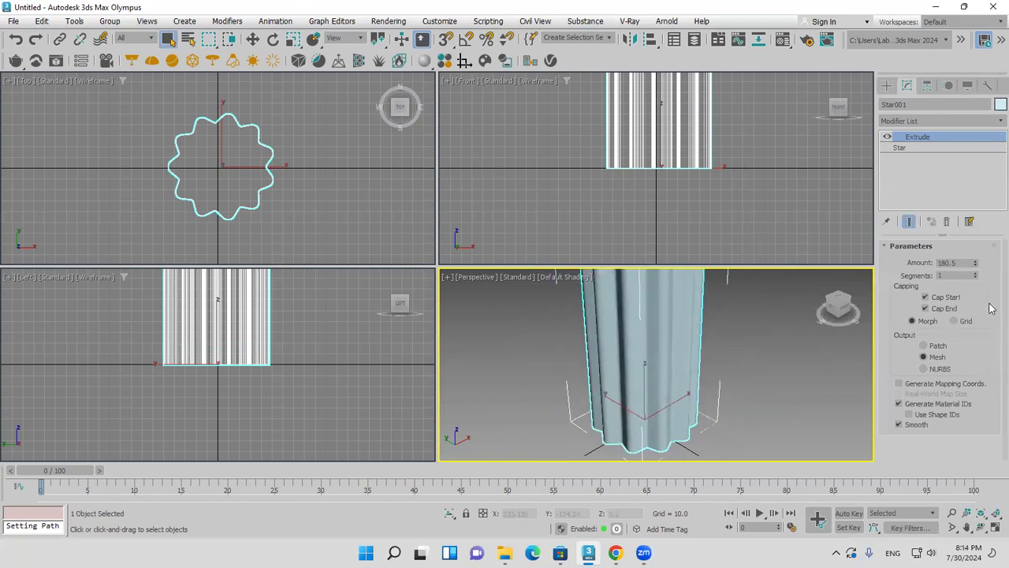
drag(976, 263, 978, 289)
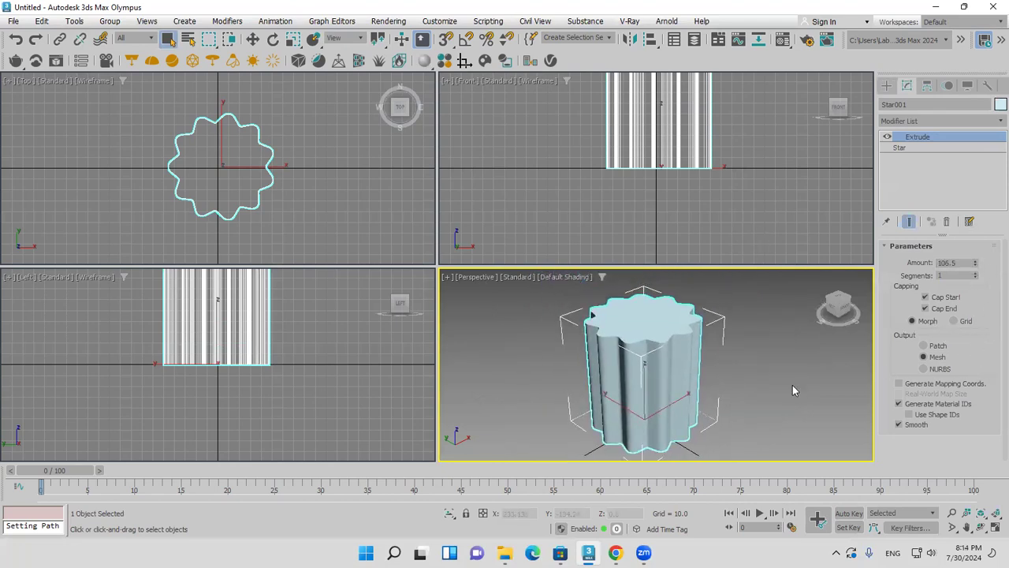
Set the extrusion's height segments to 74
scroll(674, 376, up, 4)
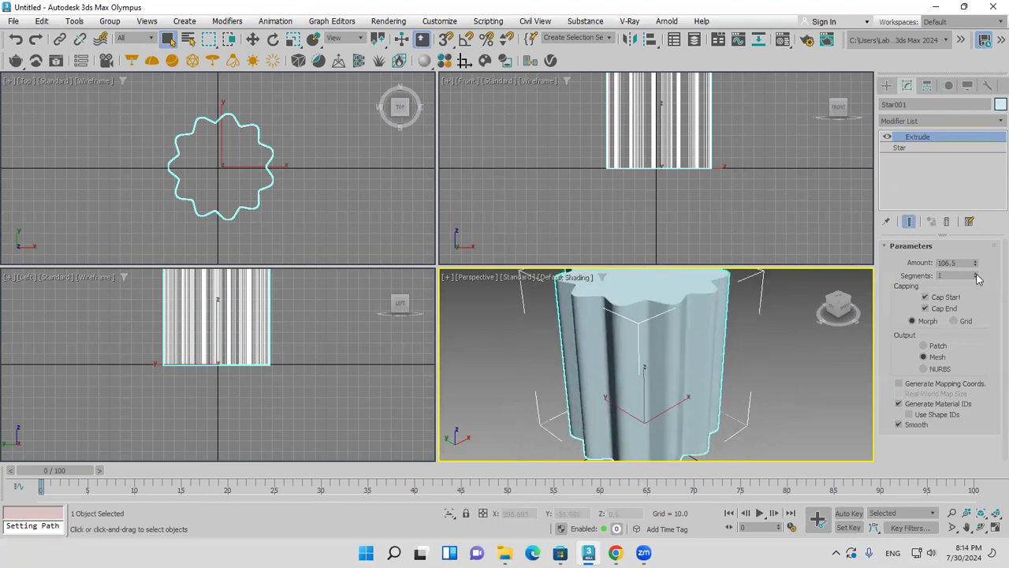
drag(974, 280, 975, 225)
scroll(635, 198, down, 2)
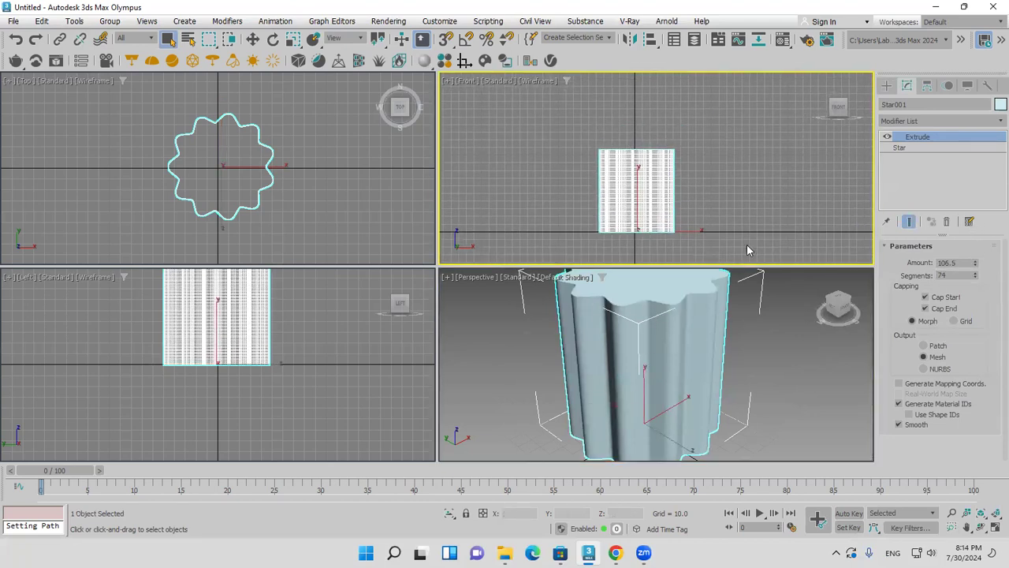
Add an FFD 4x4x4 modifier above the Extrude and activate its Control Points level
click(934, 122)
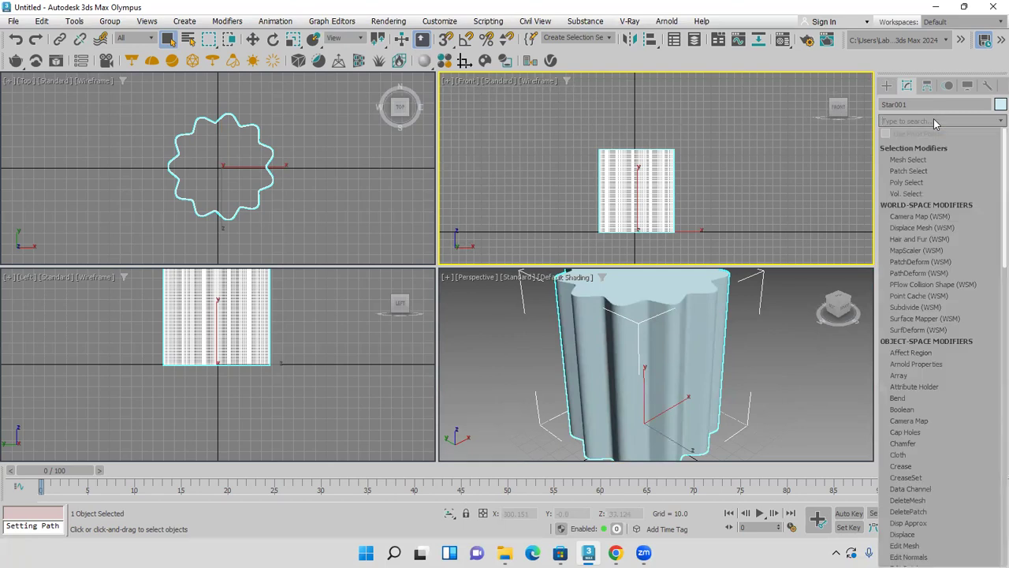
scroll(919, 189, down, 5)
click(921, 204)
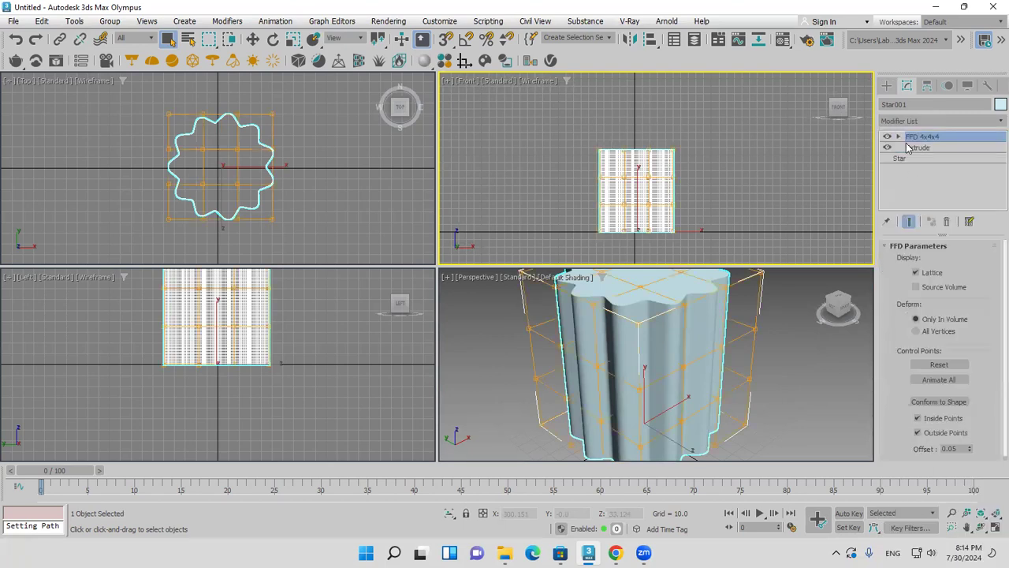
click(933, 147)
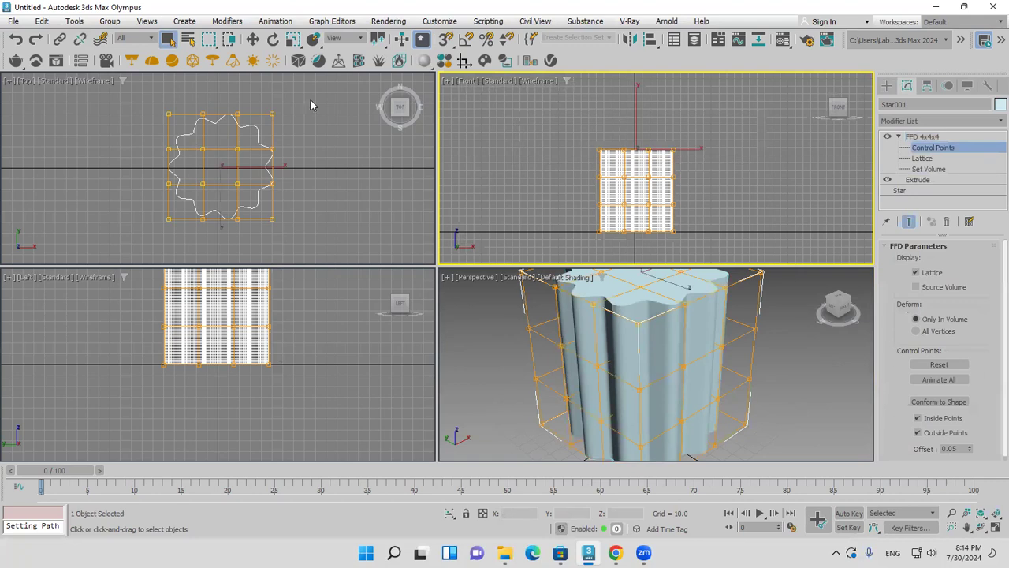
Scale the top row of lattice control points inward to a point and the second row from the bottom outward
click(293, 39)
drag(640, 136, 757, 394)
drag(713, 194, 574, 227)
drag(642, 201, 651, 145)
Move the collapsed top control points vertically in the Front view, trying a sunken centre before raising them into a taller, pointed dome
scroll(667, 147, down, 1)
scroll(655, 157, up, 1)
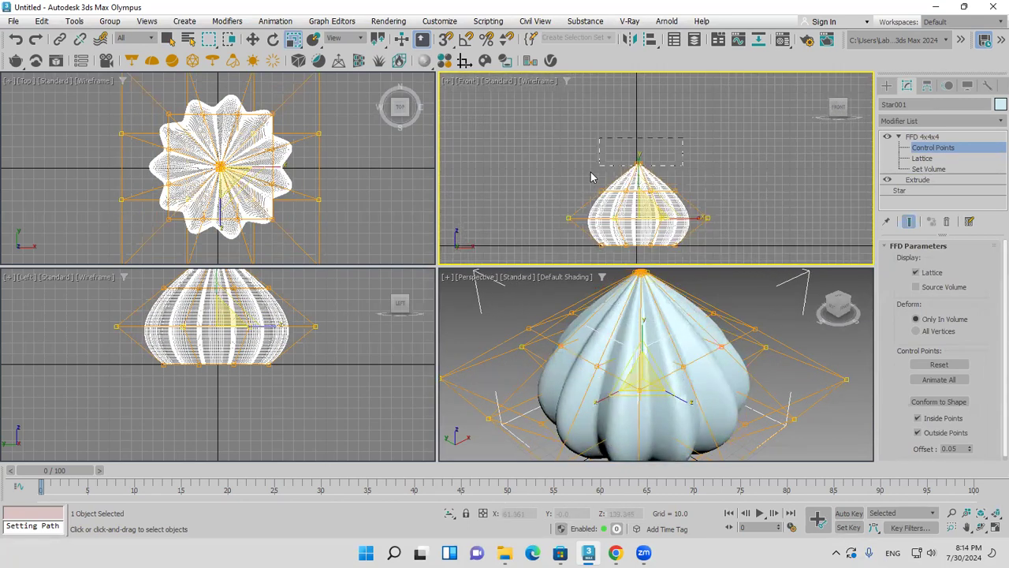
key(e)
key(w)
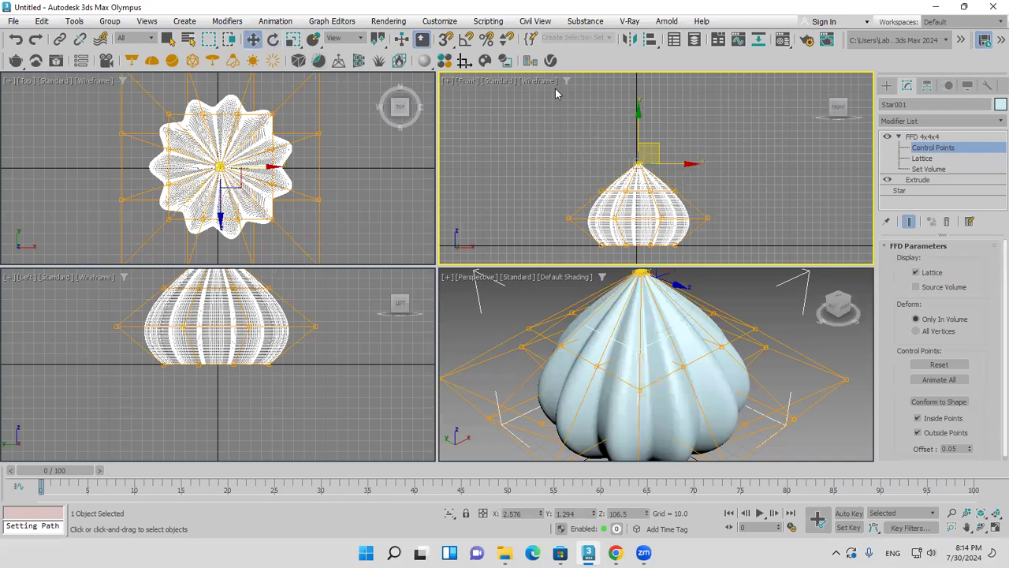
drag(641, 130, 646, 195)
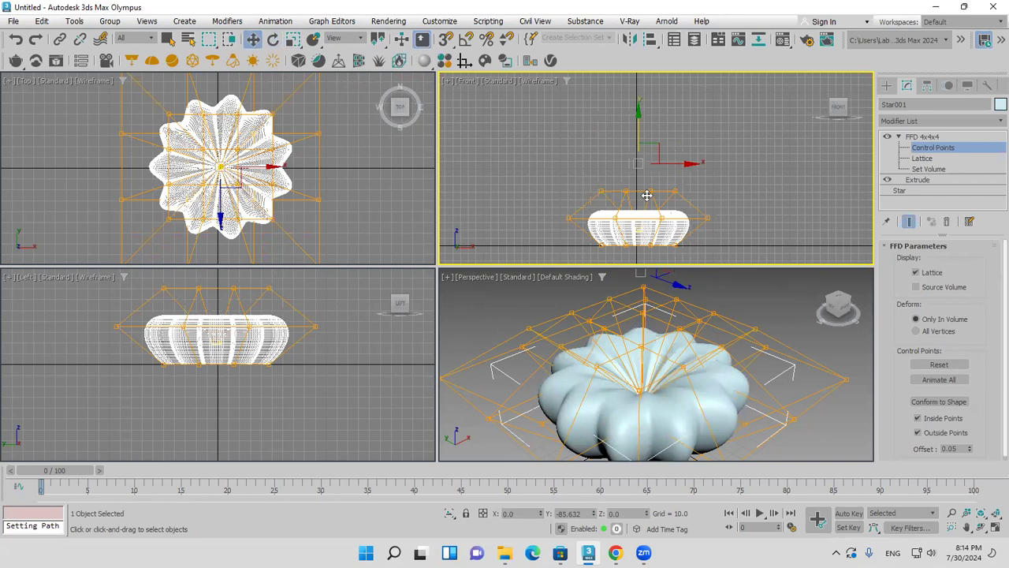
drag(647, 195, 663, 111)
Rotate the second row of control points from the bottom about the vertical axis to twist the dome's ribs
drag(721, 208, 533, 232)
click(272, 38)
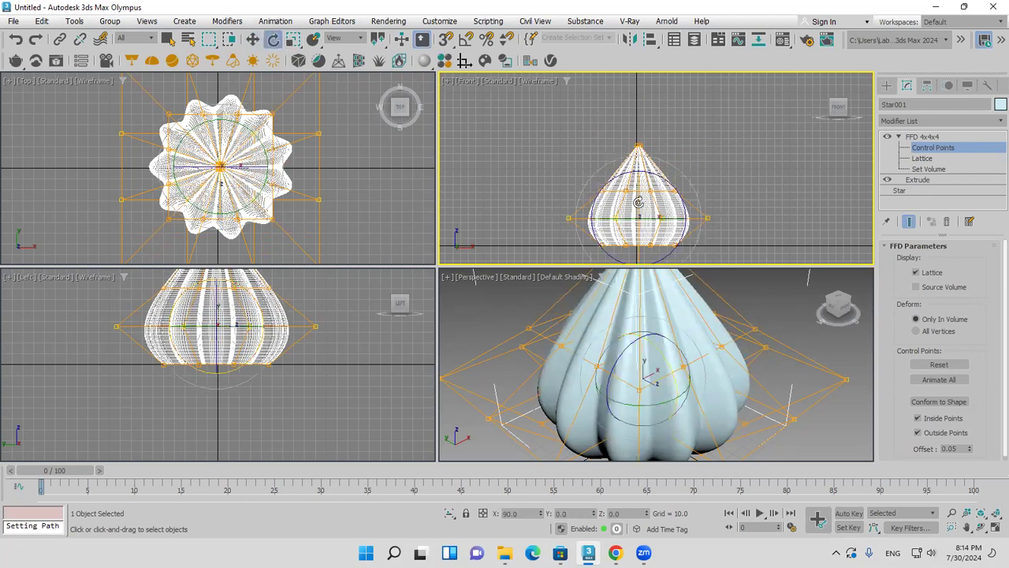
drag(662, 220, 706, 223)
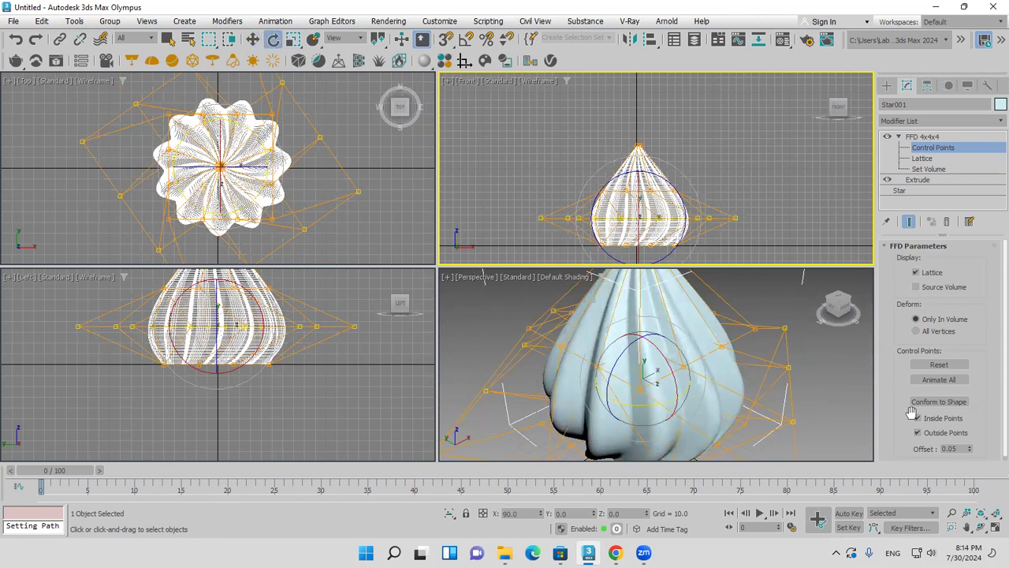
Switch to File Explorer and open the MAX Plc picture folder inside the MAX folder on drive D
key(super+d)
double_click(982, 23)
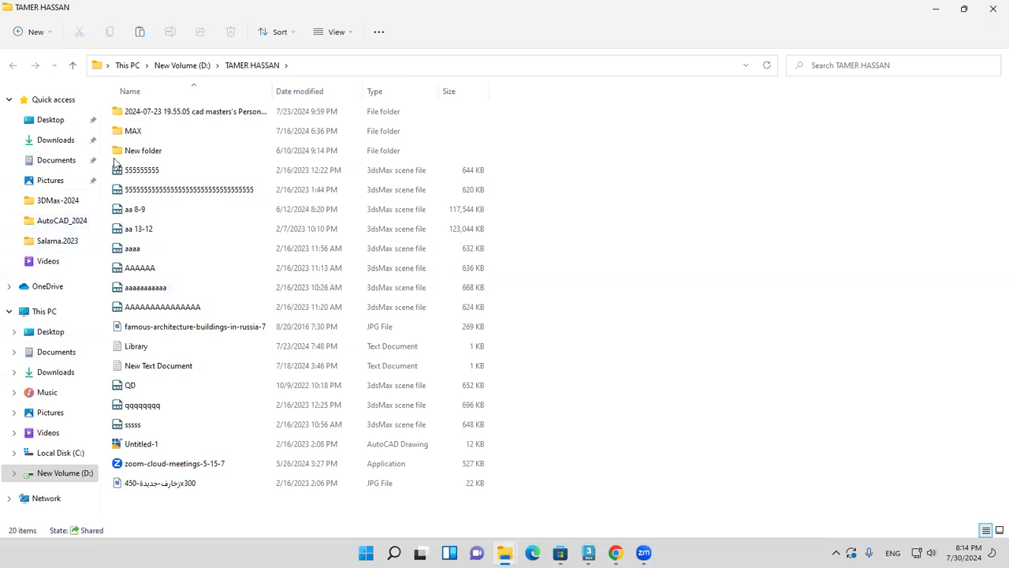
double_click(129, 131)
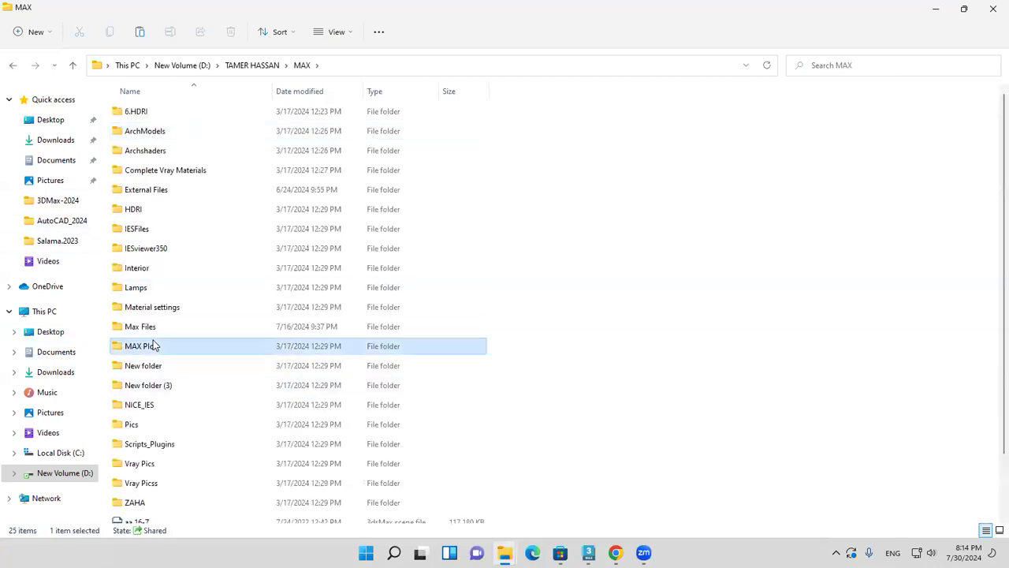
double_click(155, 346)
Browse the MAX Plc folder for the onion-dome reference and open famous-architecture-buildings-in-russia-7
scroll(445, 380, down, 15)
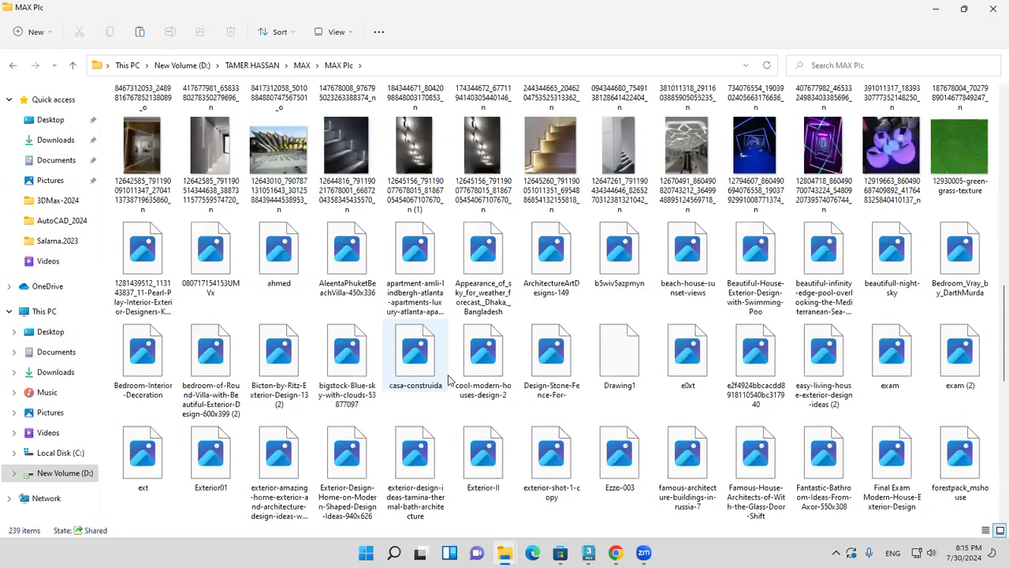
scroll(448, 380, up, 10)
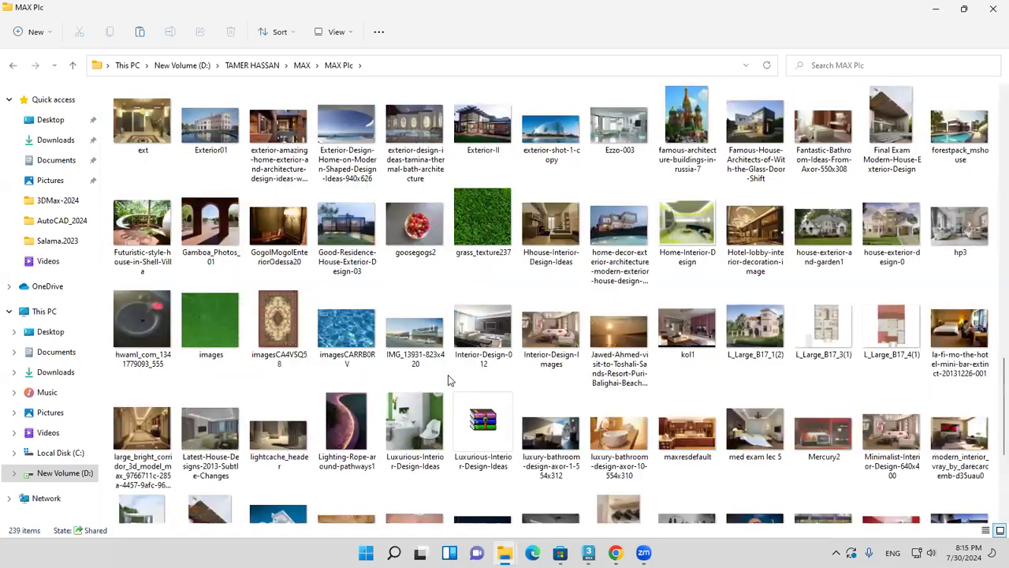
scroll(448, 381, up, 3)
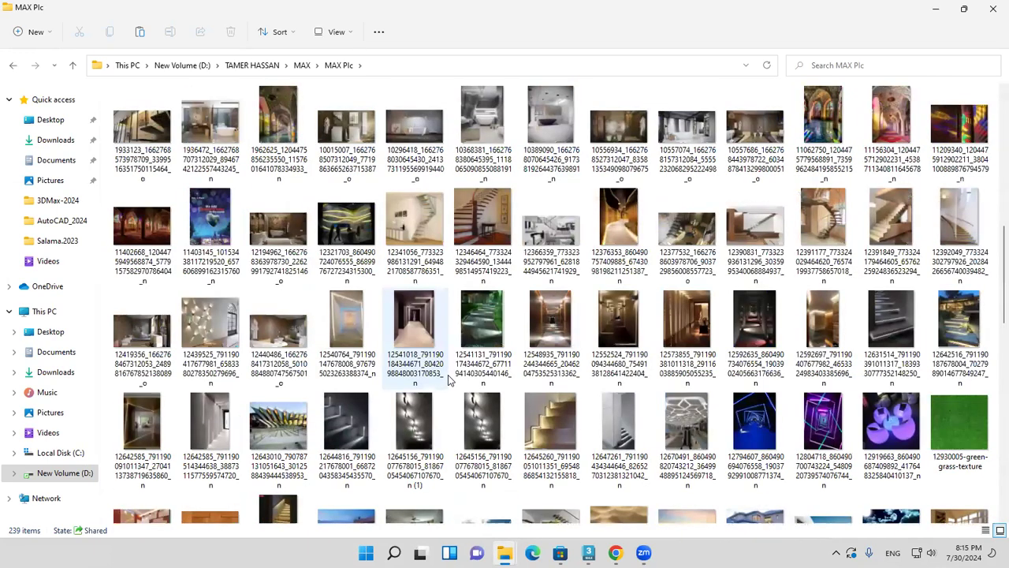
scroll(448, 380, up, 10)
scroll(448, 380, down, 3)
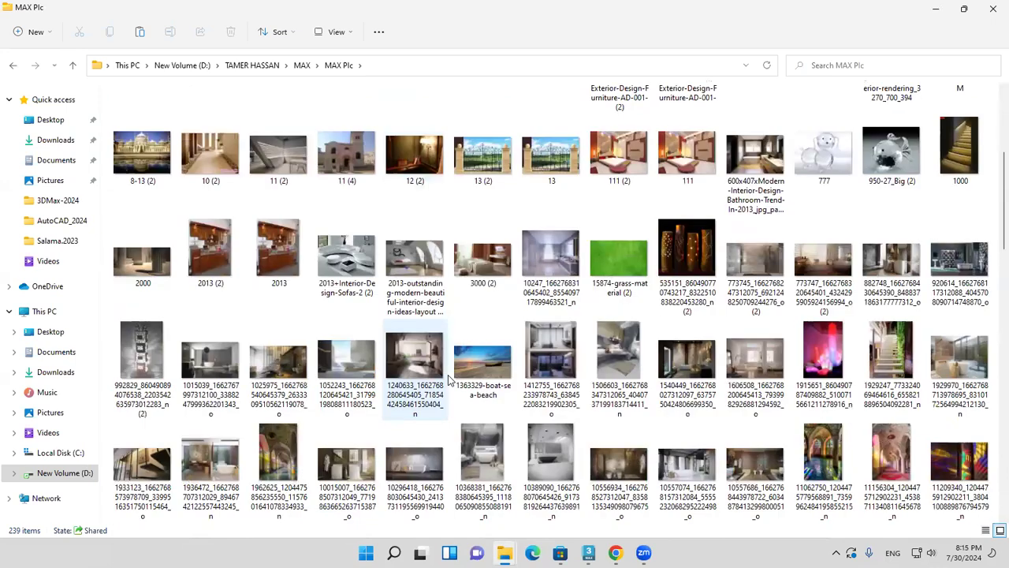
scroll(448, 380, down, 10)
scroll(447, 380, down, 10)
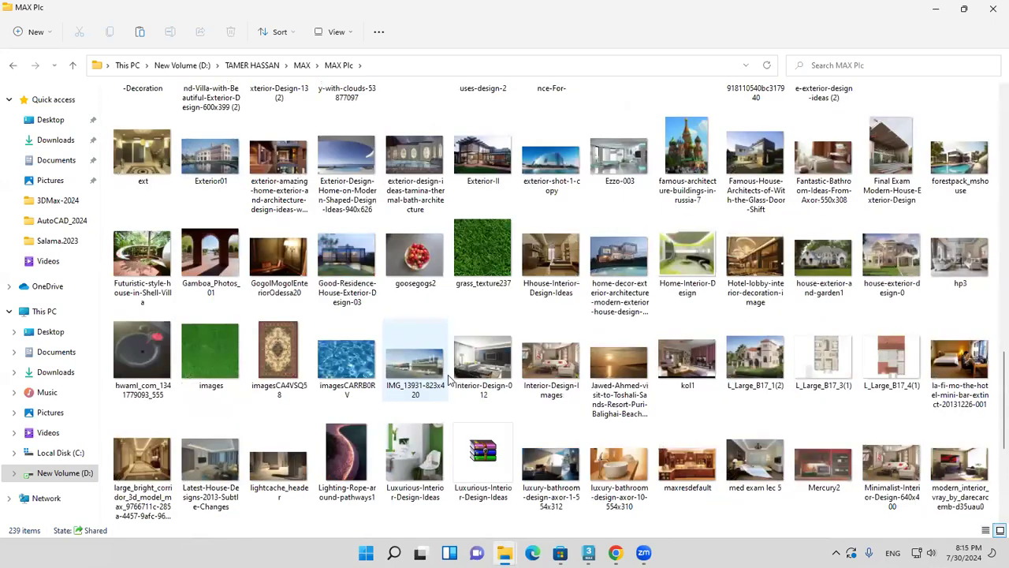
scroll(448, 380, up, 3)
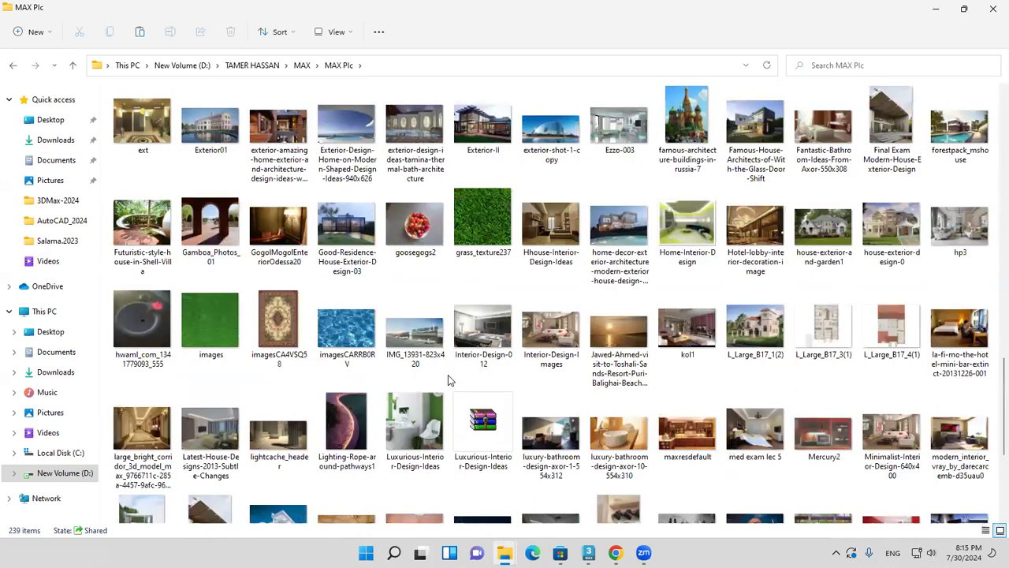
double_click(687, 126)
Examine the twisted green dome and the ribbed blue-and-white dome up close in the reference picture
scroll(654, 268, up, 6)
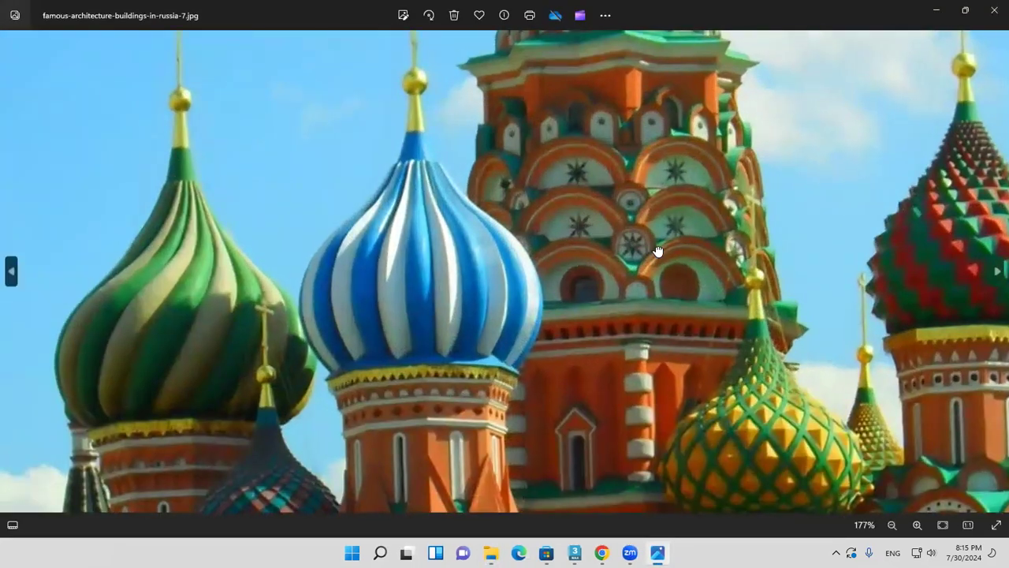
drag(658, 249, 668, 317)
scroll(418, 406, up, 3)
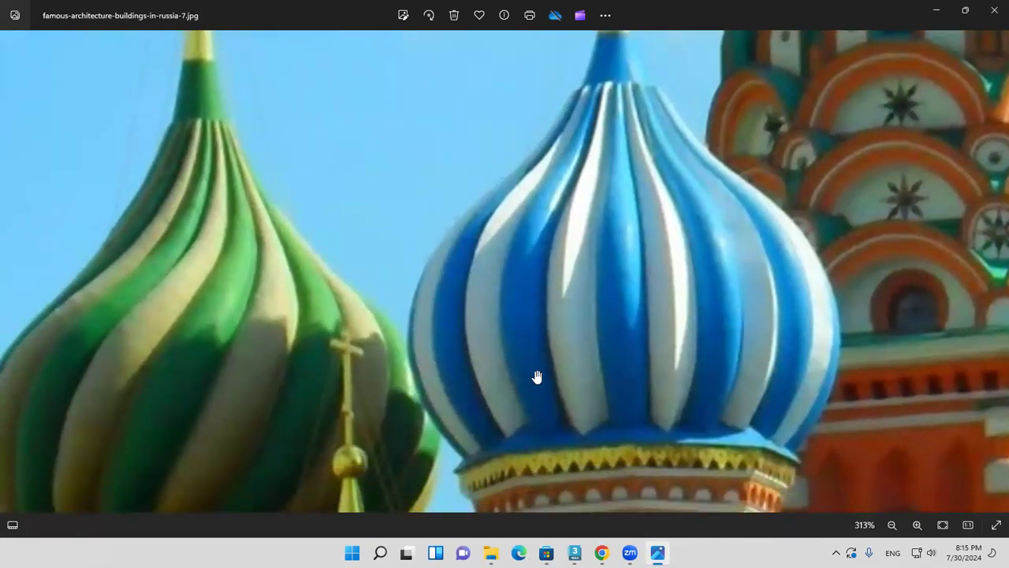
scroll(544, 376, down, 4)
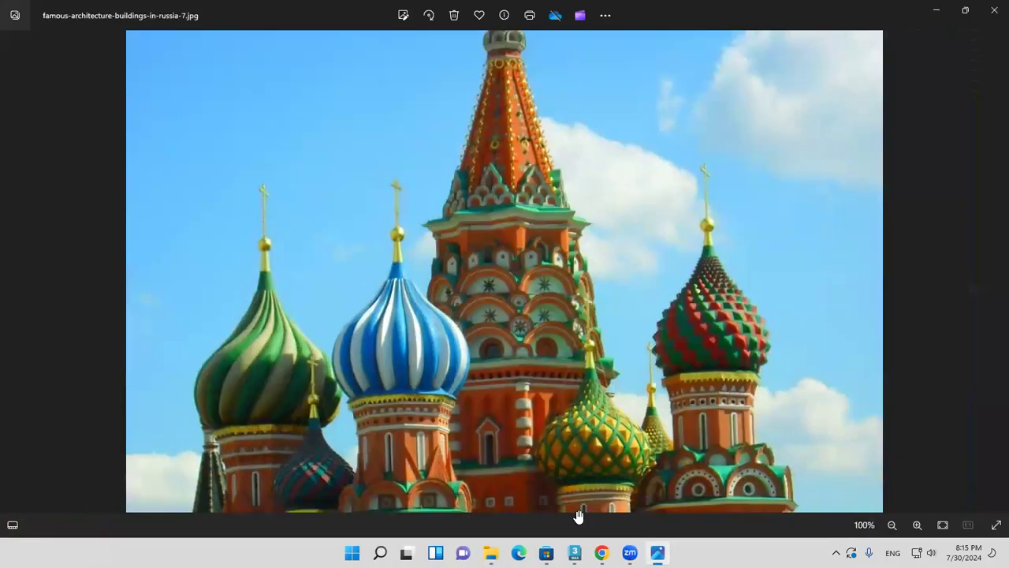
Switch to 3ds Max and reset the scene, discarding the dome model
key(alt+Tab)
click(887, 85)
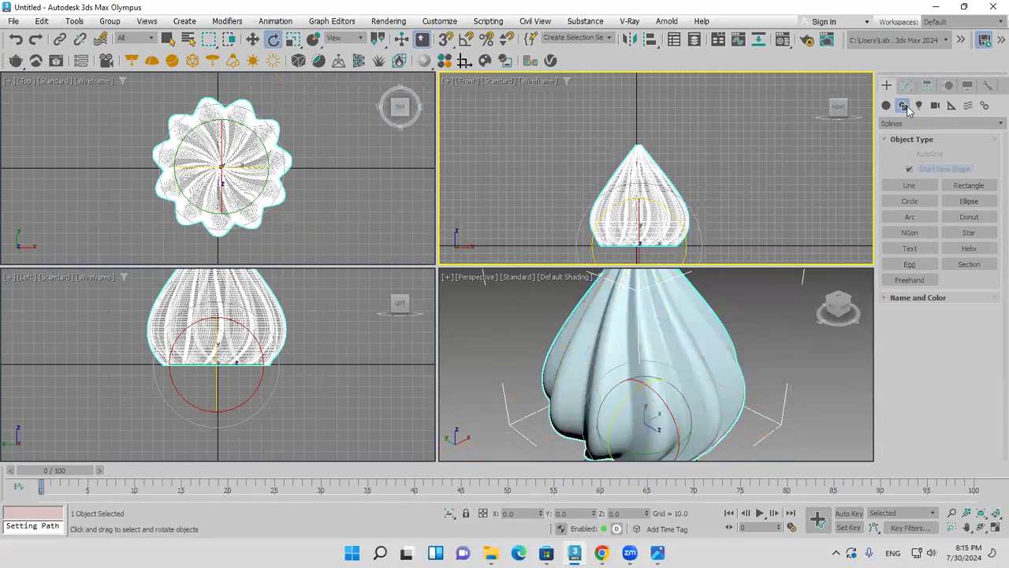
click(12, 22)
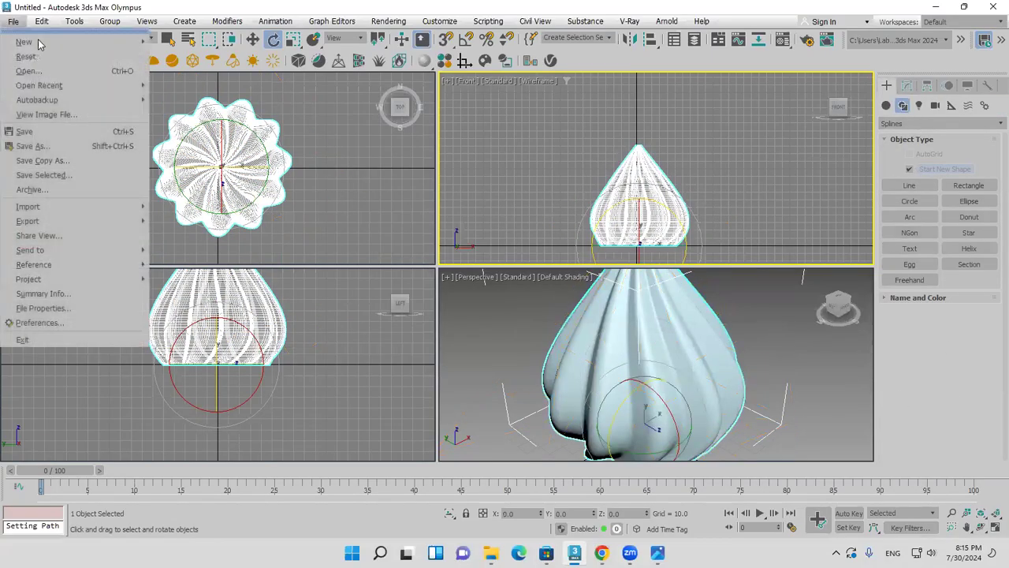
click(69, 57)
click(507, 295)
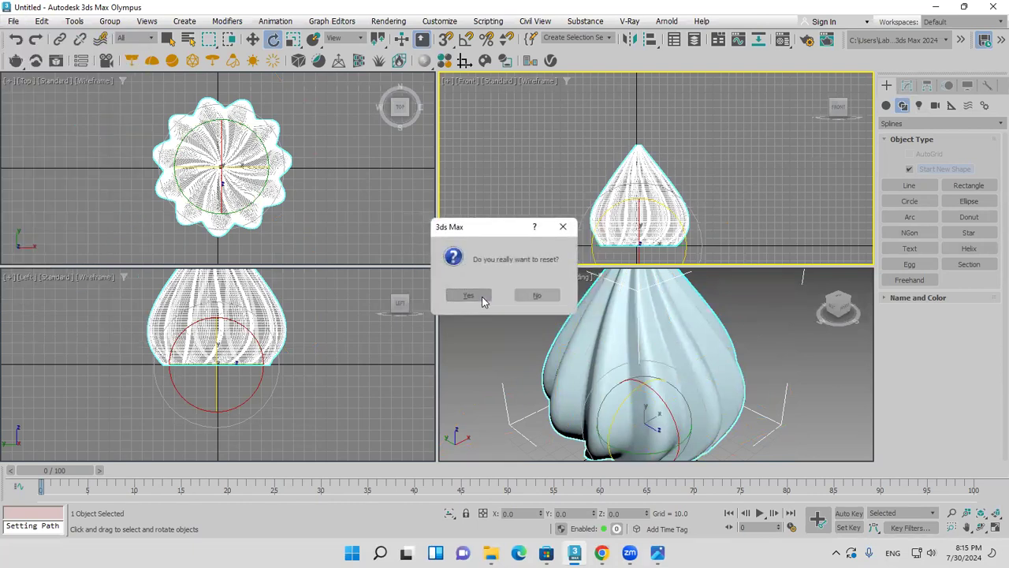
click(479, 294)
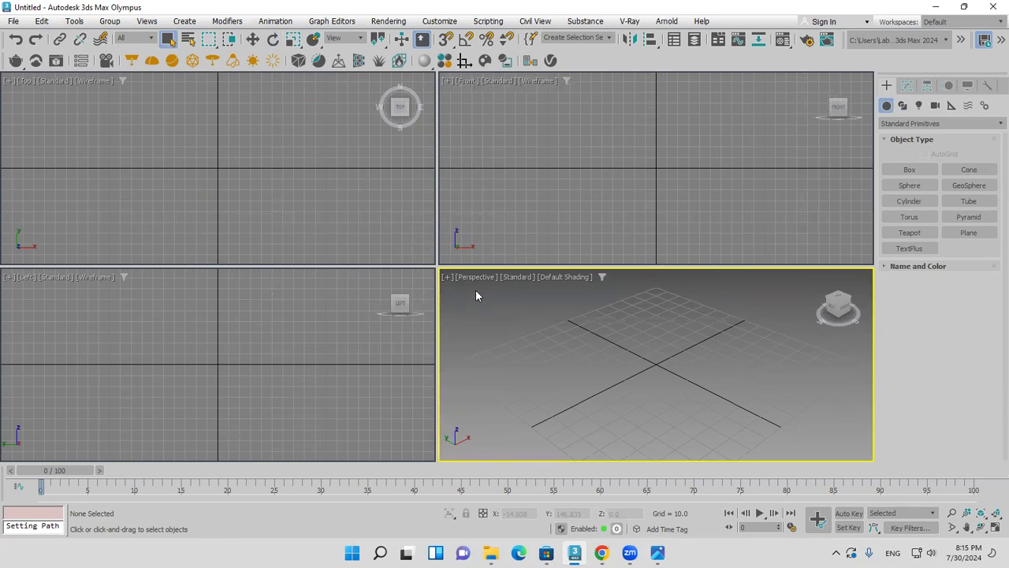
Draw a circle spline with a radius of about 80.7 centred on the origin in the Top view
click(904, 105)
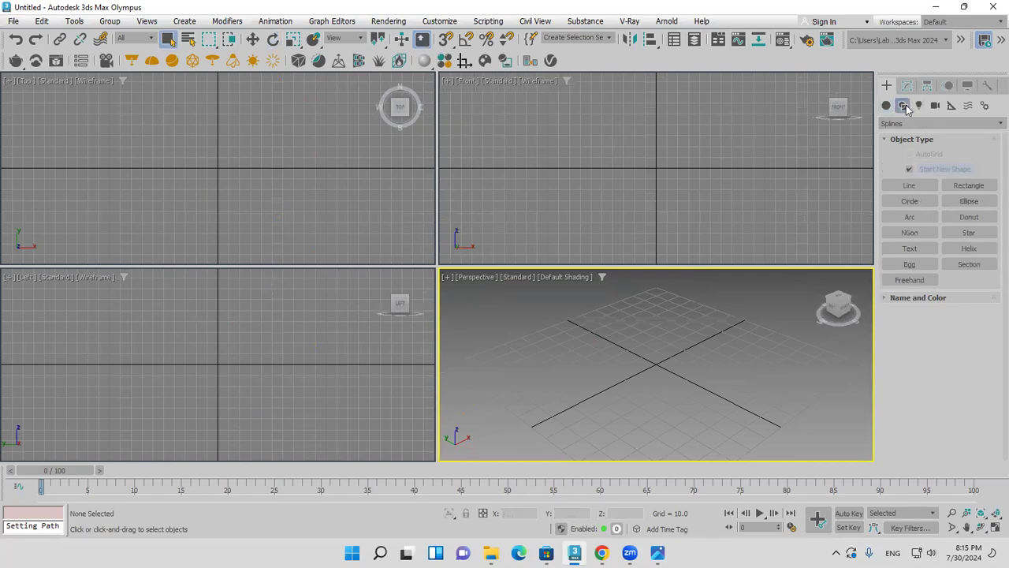
click(909, 201)
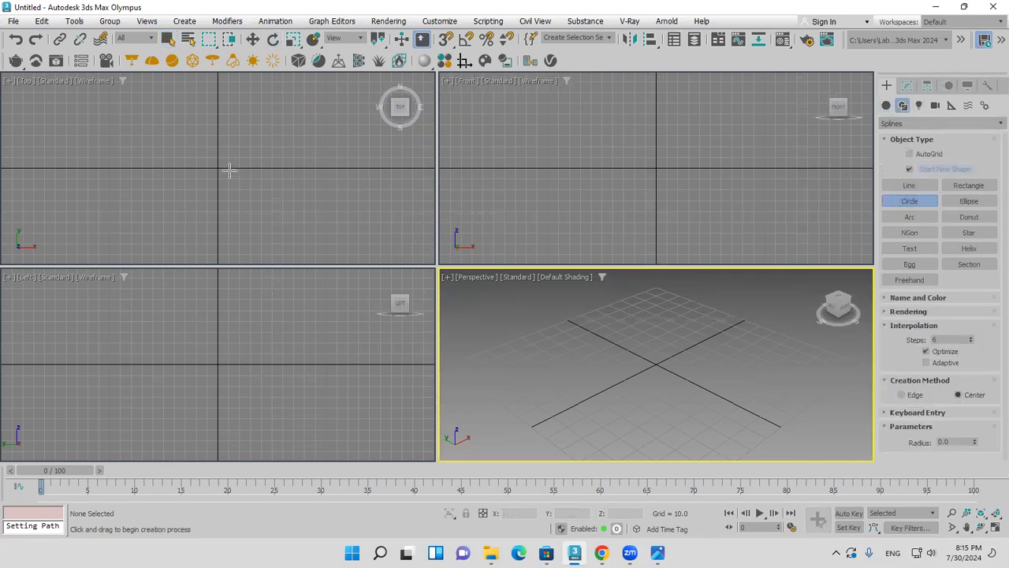
drag(216, 168, 269, 237)
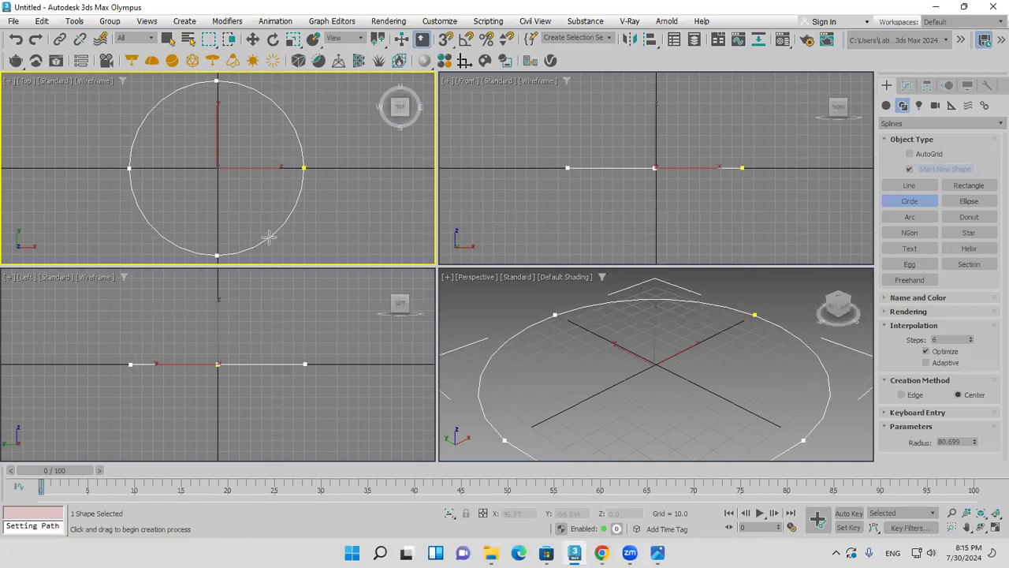
Create a small box about 32 wide and 6.4 high beside the circle in the Top view
click(887, 107)
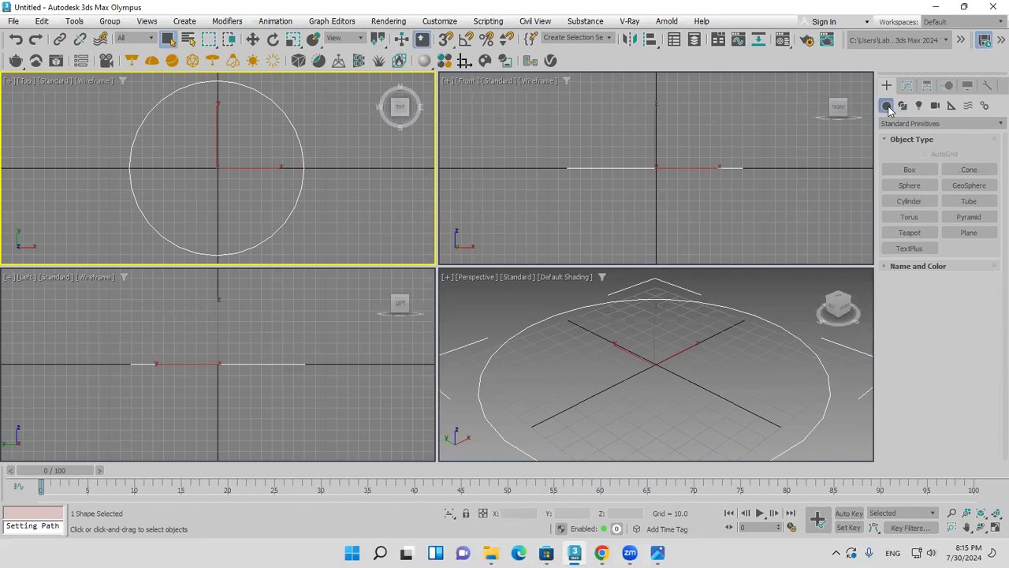
click(921, 171)
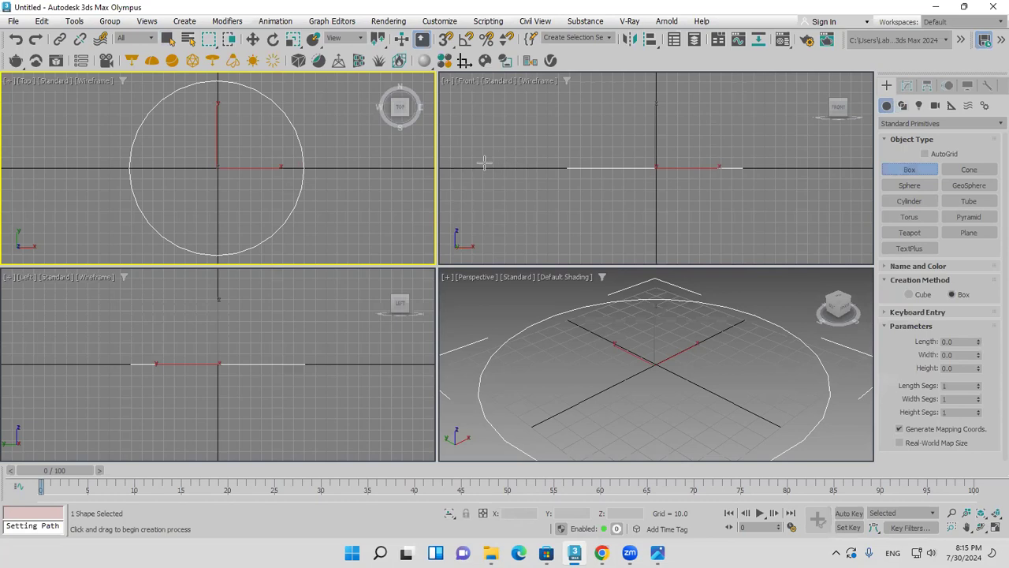
drag(353, 173, 389, 184)
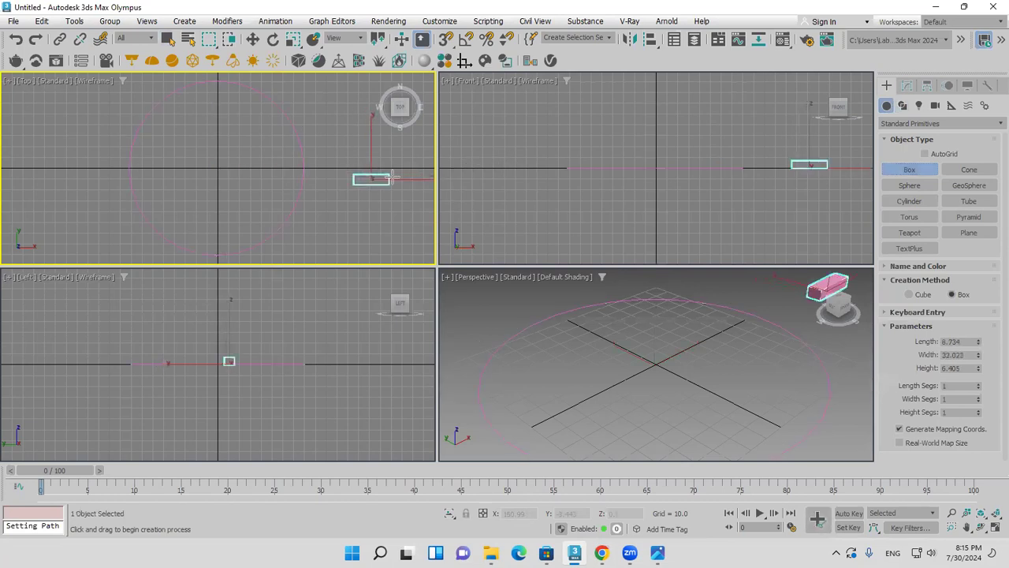
click(379, 183)
right_click(377, 183)
Set the circle's object colour to white
click(305, 171)
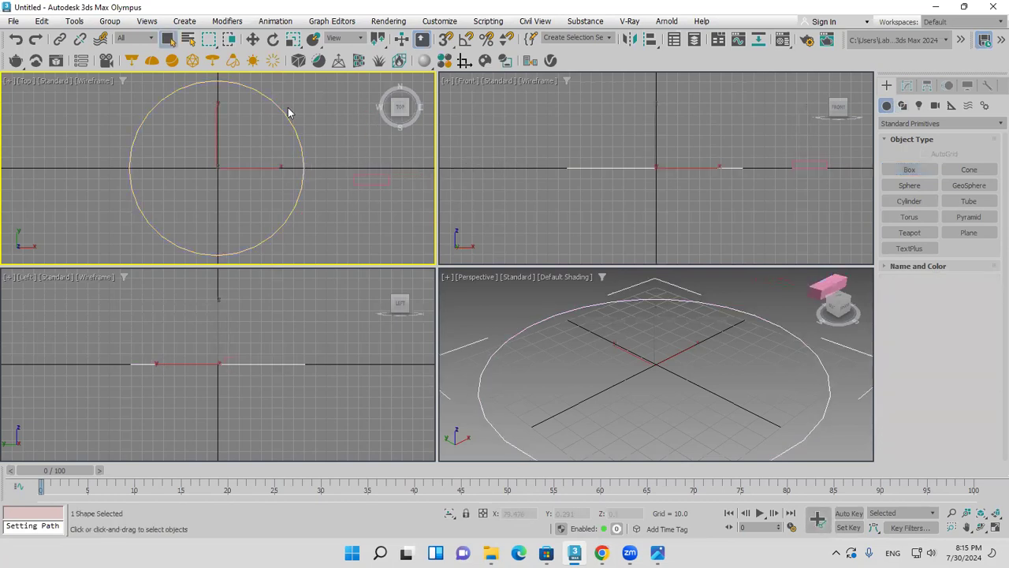
click(979, 269)
click(990, 281)
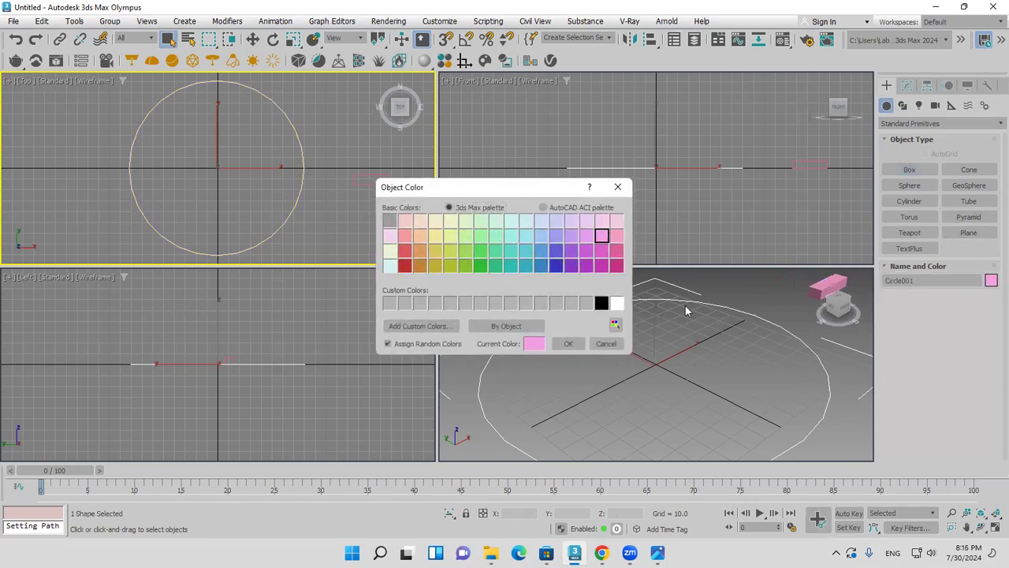
click(617, 304)
click(571, 344)
Attach the box to the circle with a Path Constraint
scroll(719, 340, down, 3)
middle_drag(718, 340, 671, 352)
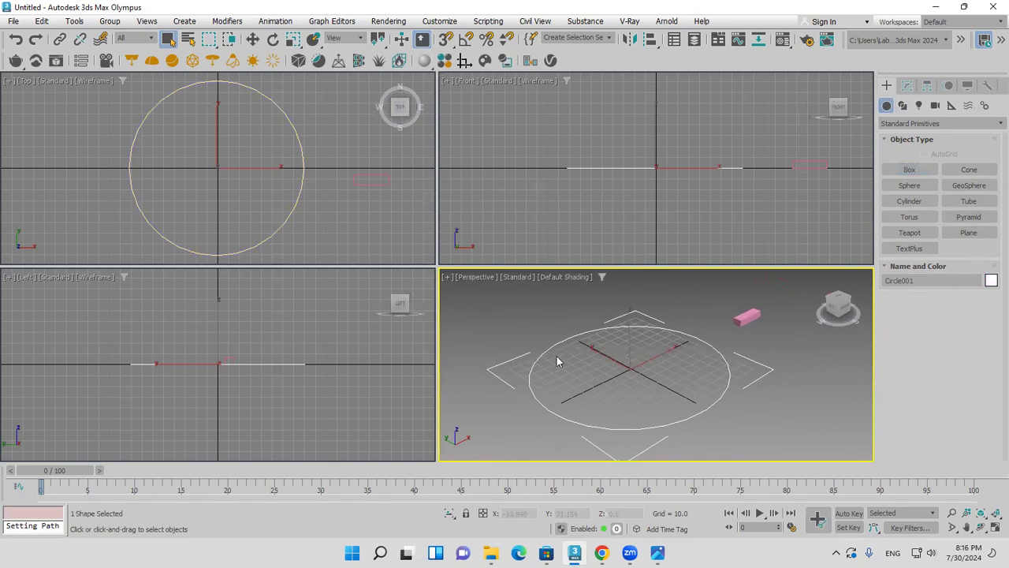
click(773, 356)
click(752, 317)
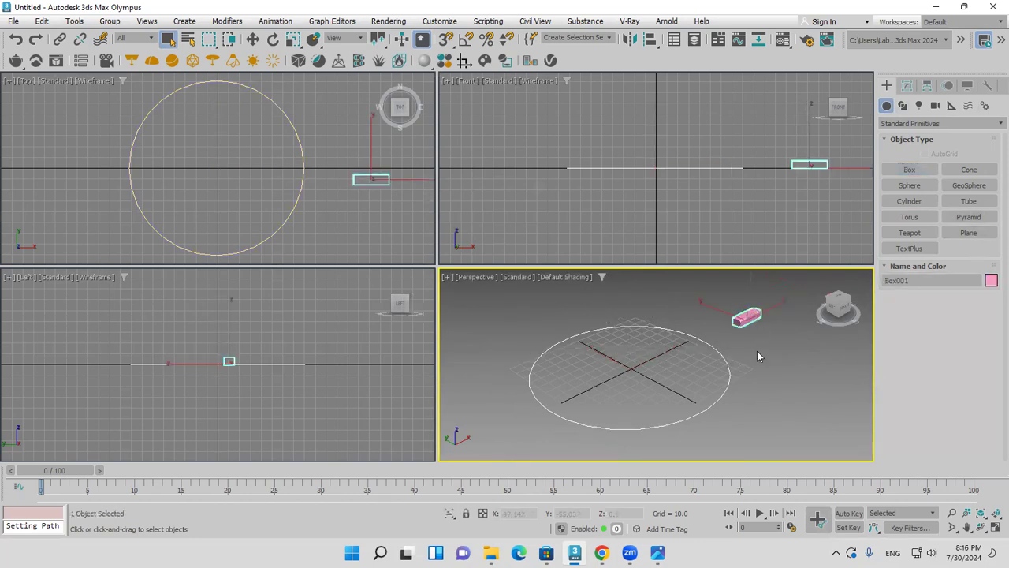
click(275, 24)
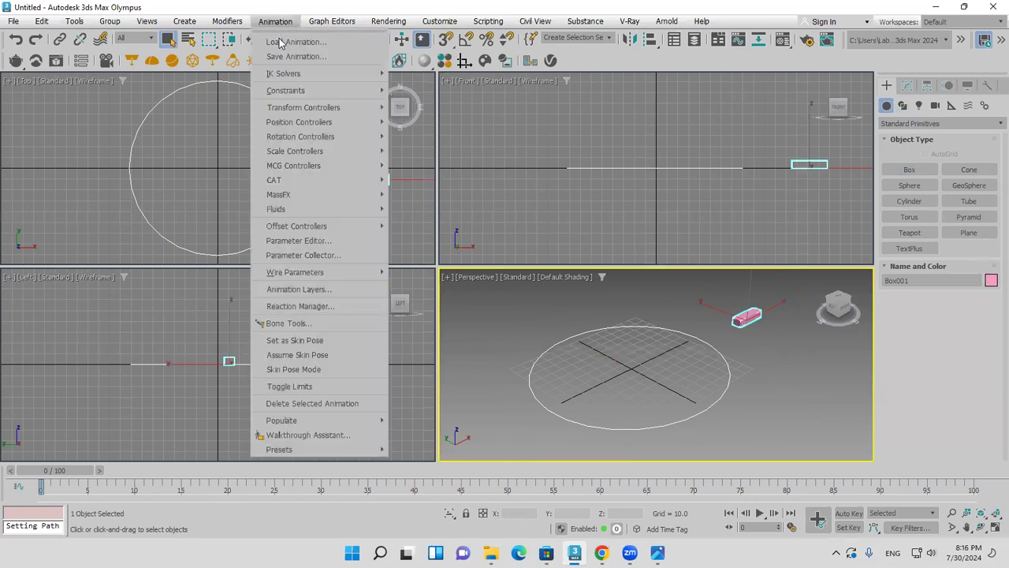
mouse_move(322, 94)
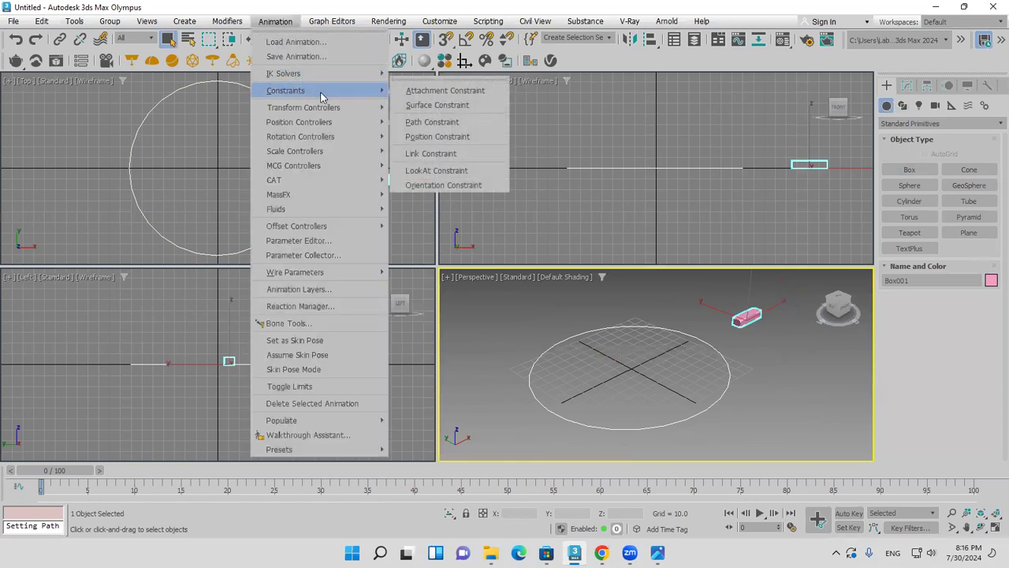
click(479, 123)
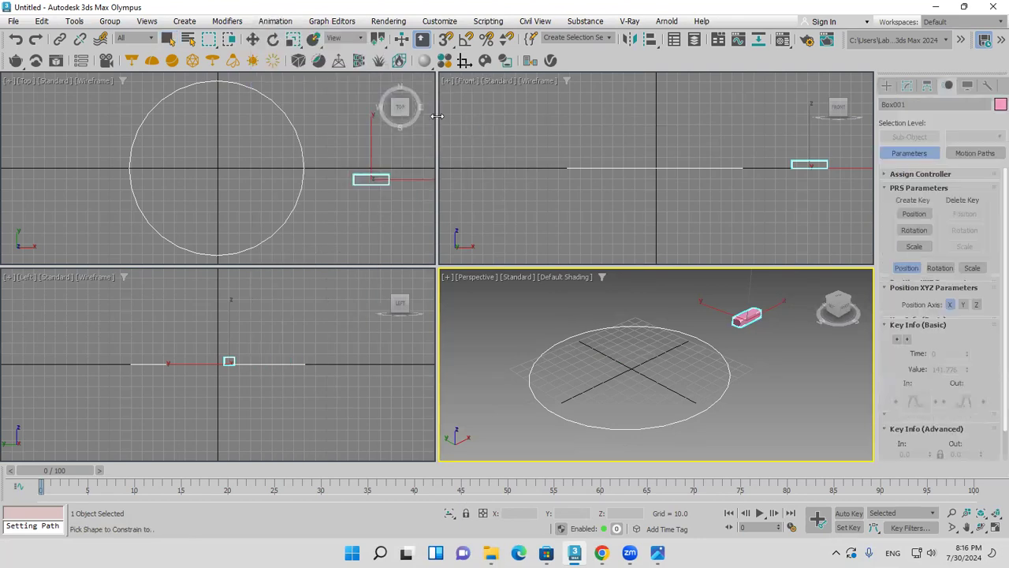
click(289, 115)
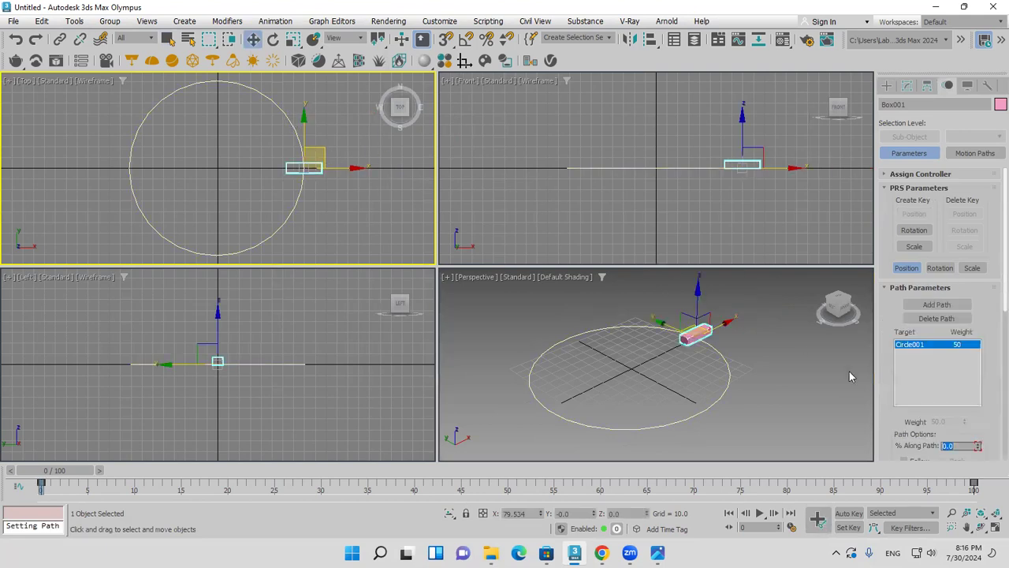
Play the path animation in the Perspective view and turn on Follow for the box's path constraint
click(757, 513)
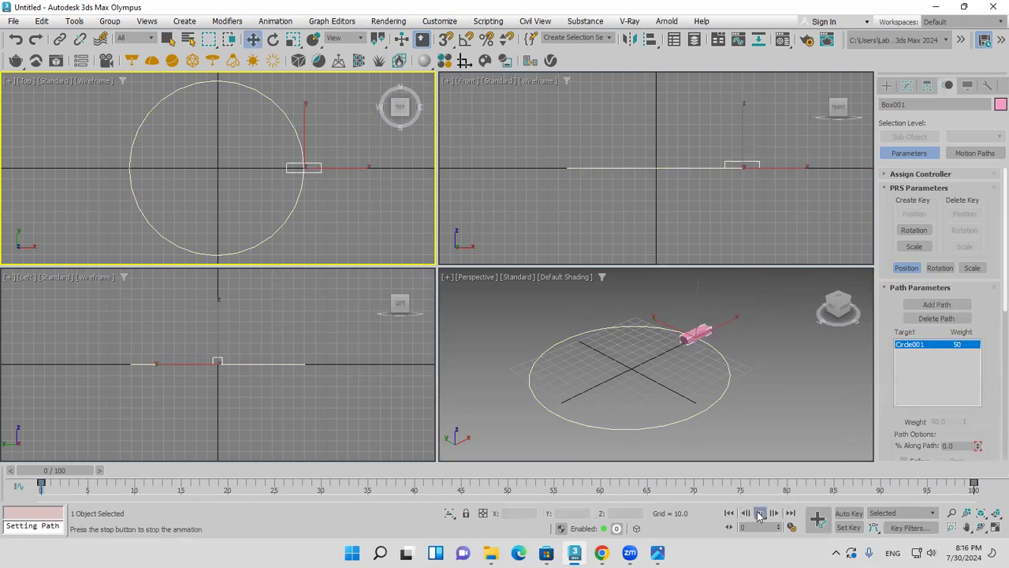
click(745, 406)
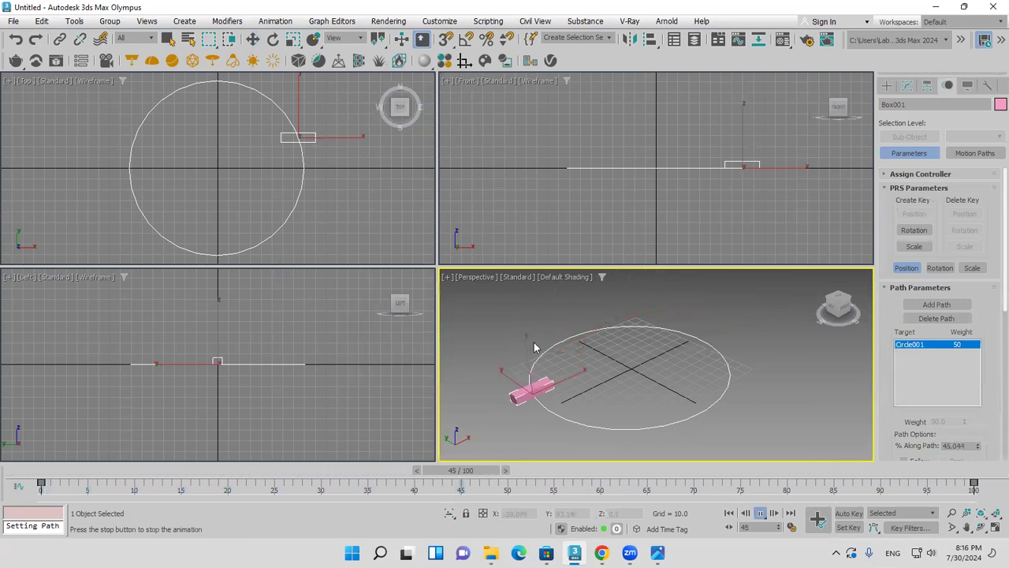
scroll(894, 423, down, 3)
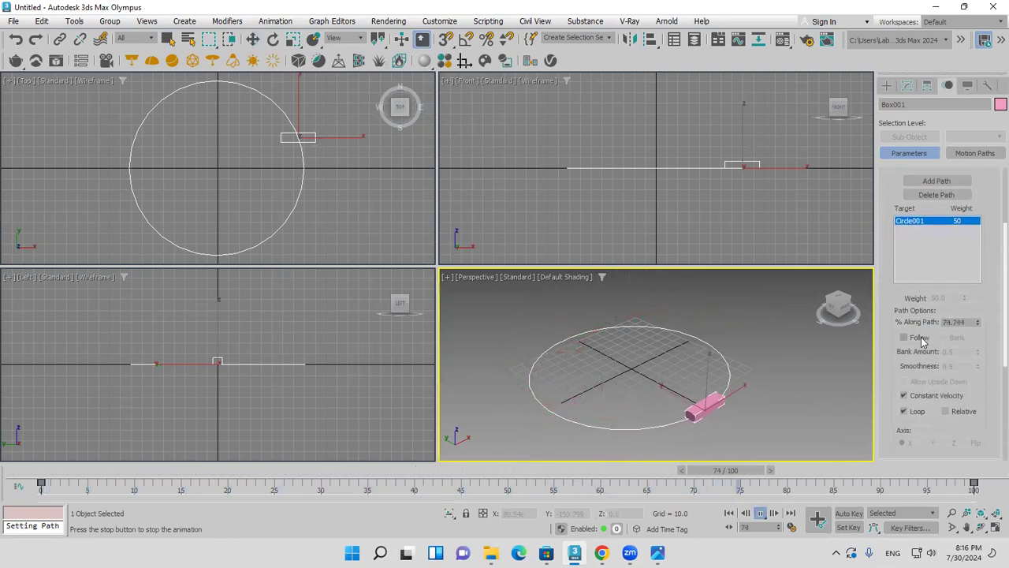
click(917, 338)
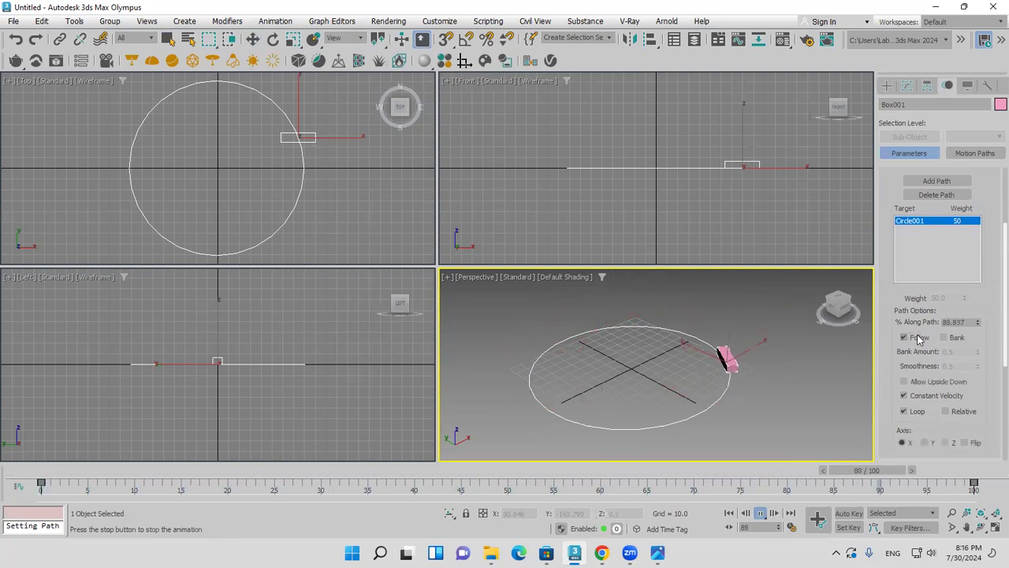
Stop and replay the animation with Follow enabled, and undo the box's path constraint
right_click(761, 512)
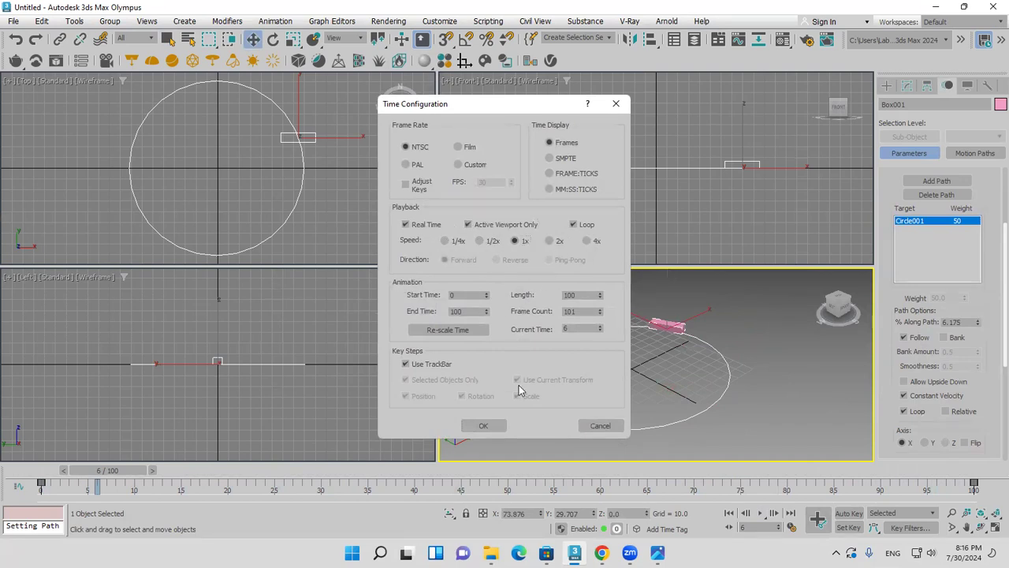
click(483, 425)
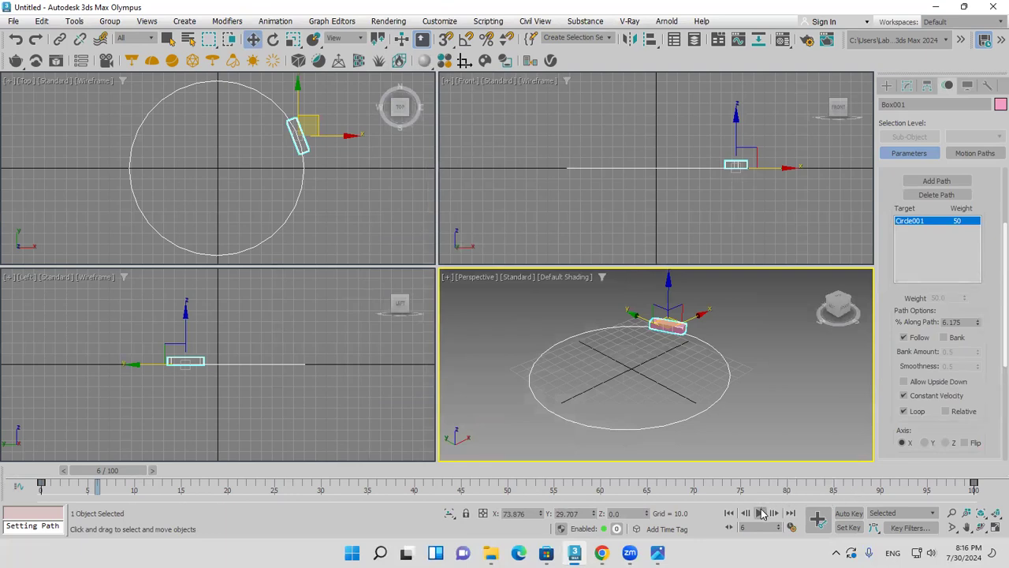
click(762, 514)
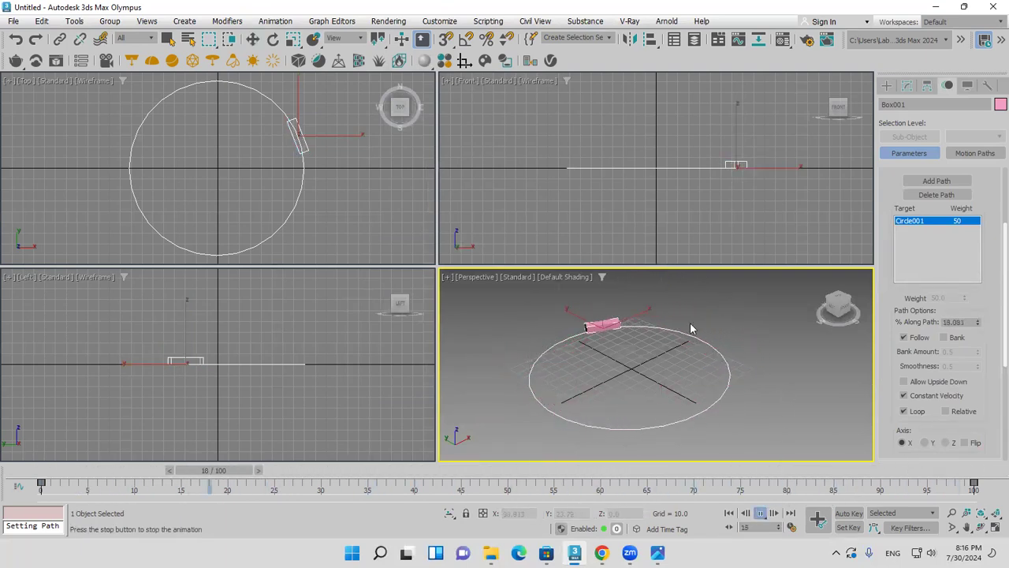
click(16, 39)
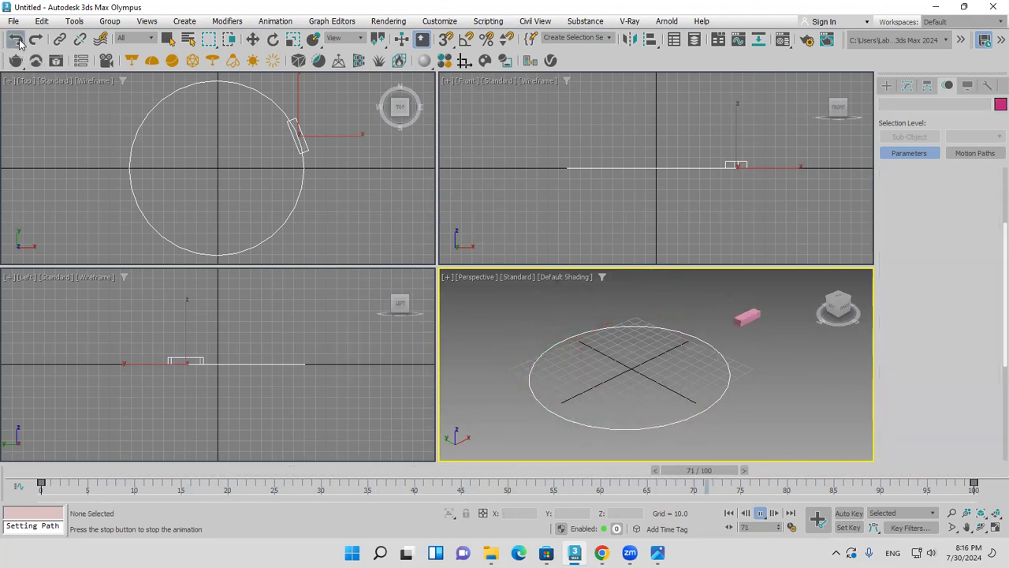
Stop the animation playback and constrain the box to the circle again with a Path Constraint
right_click(660, 337)
click(678, 352)
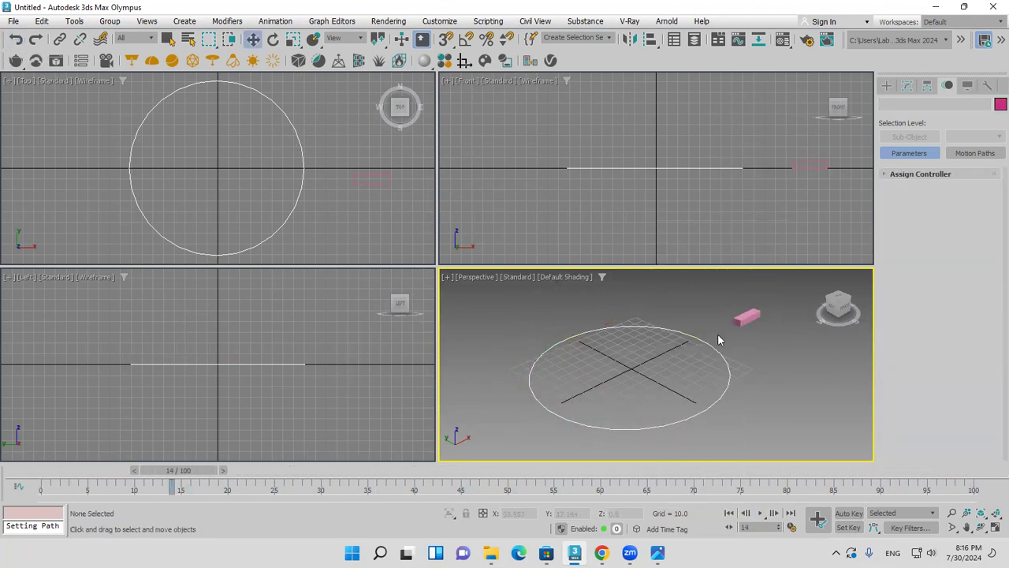
click(748, 316)
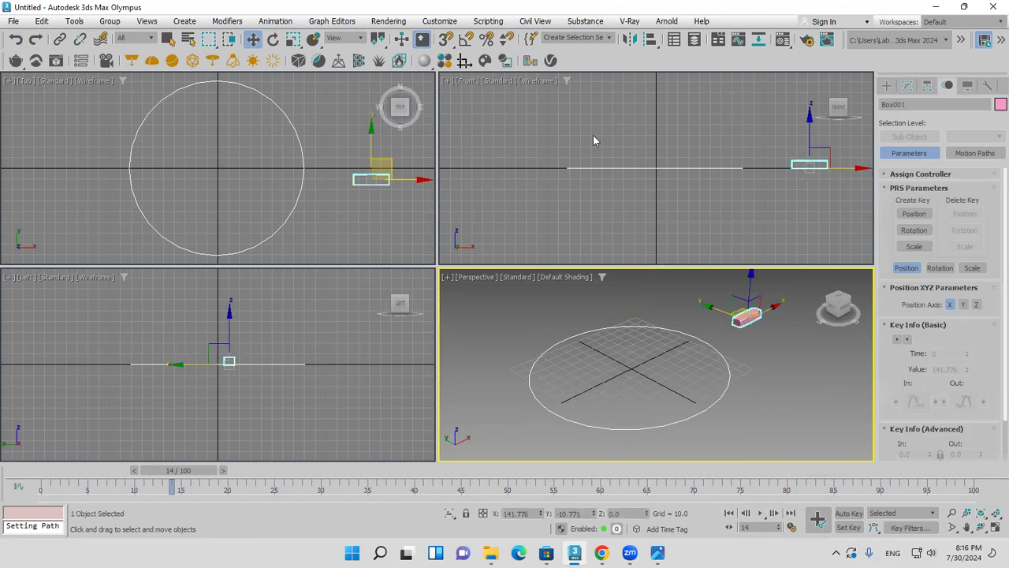
click(275, 21)
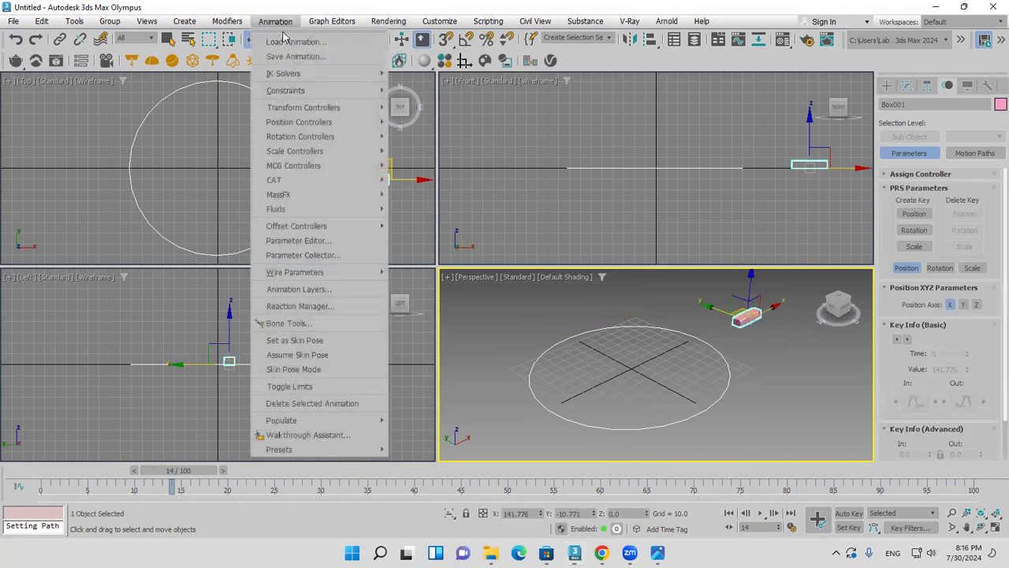
mouse_move(307, 92)
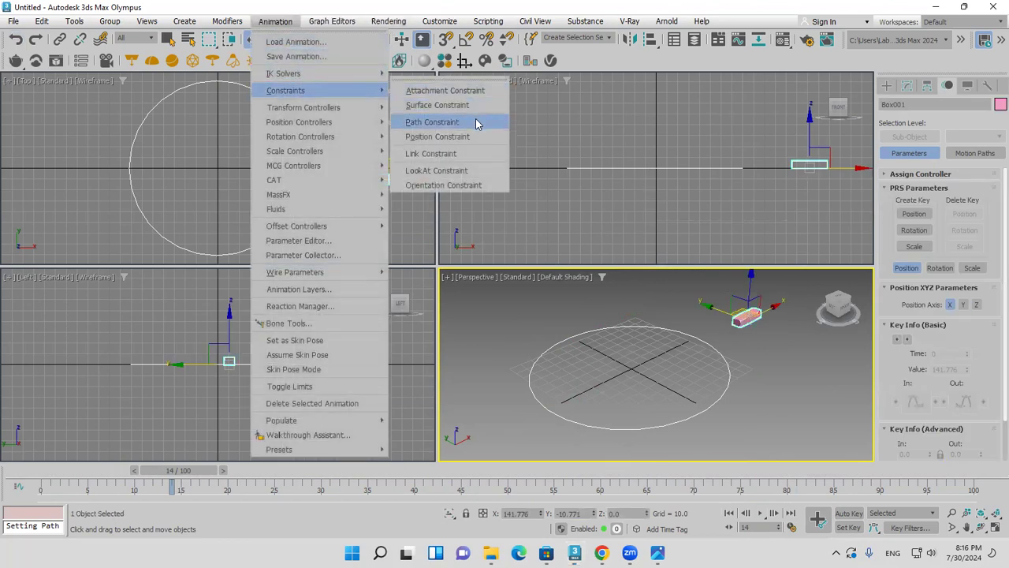
click(432, 122)
click(301, 148)
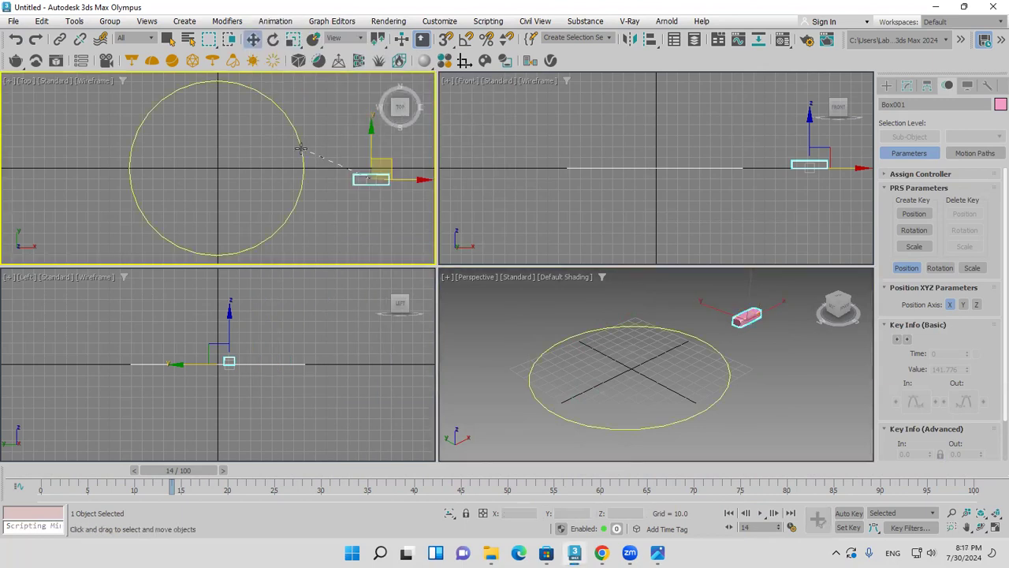
Play the box's path animation with Follow turned on, and undo the path constraint
drag(894, 417, 912, 305)
click(904, 335)
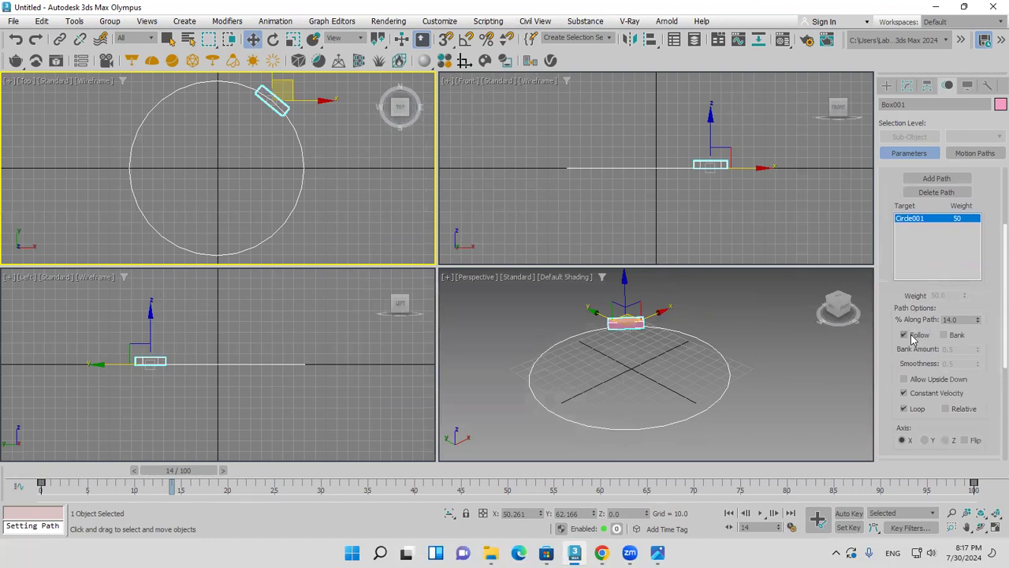
click(762, 516)
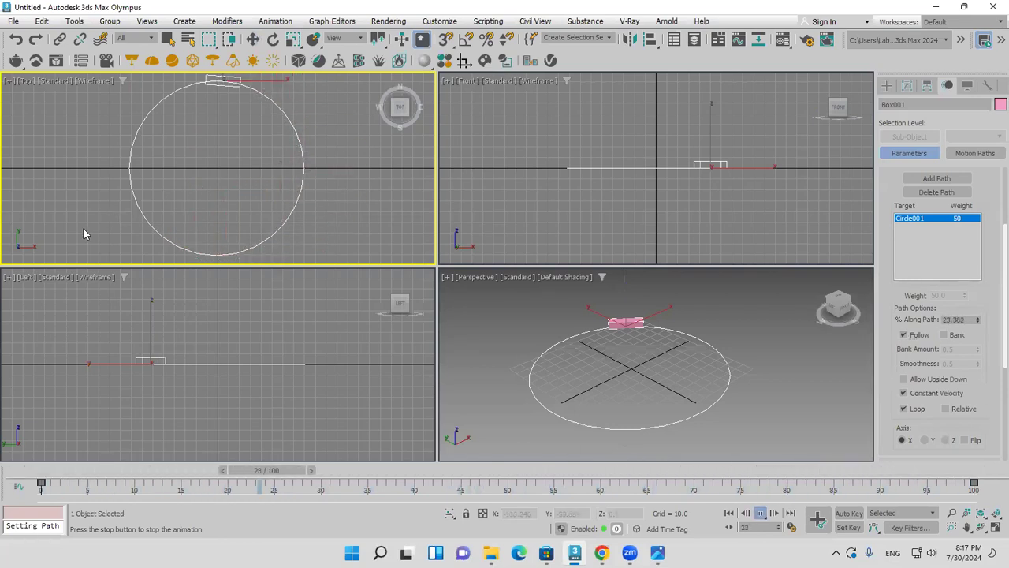
click(16, 39)
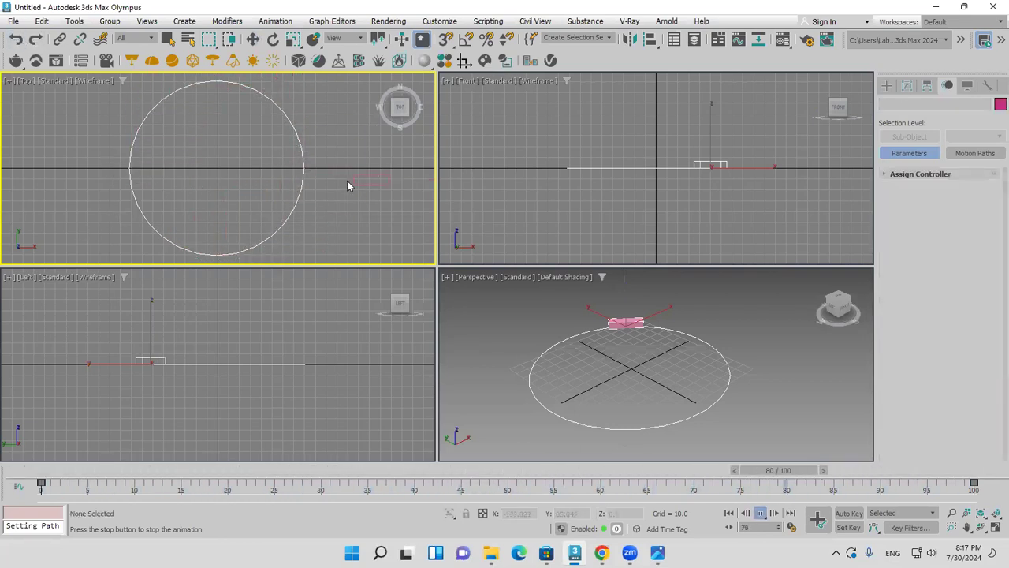
Select the box in the Top view and attach it to the circle with a Path Constraint
right_click(374, 187)
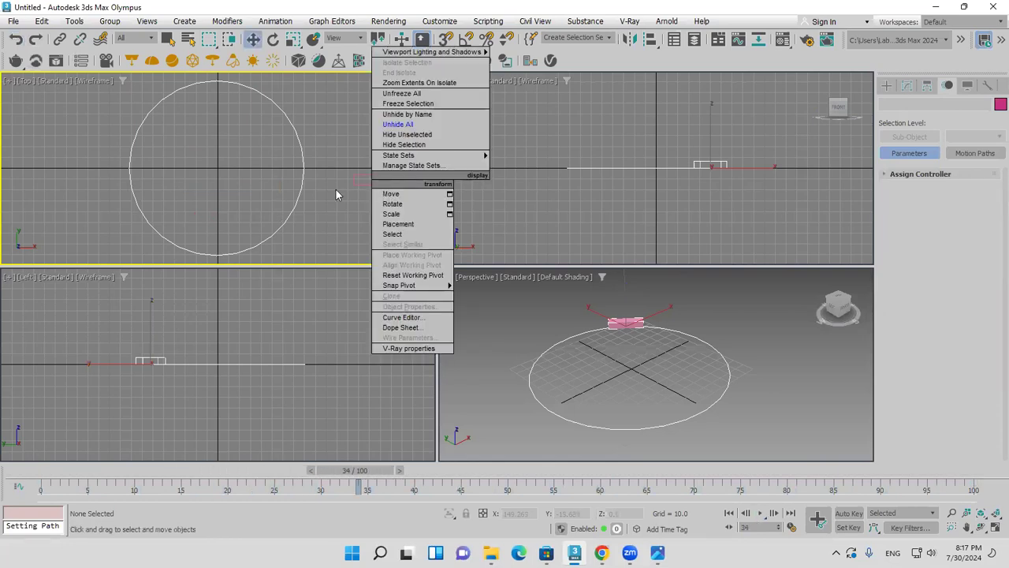
click(394, 195)
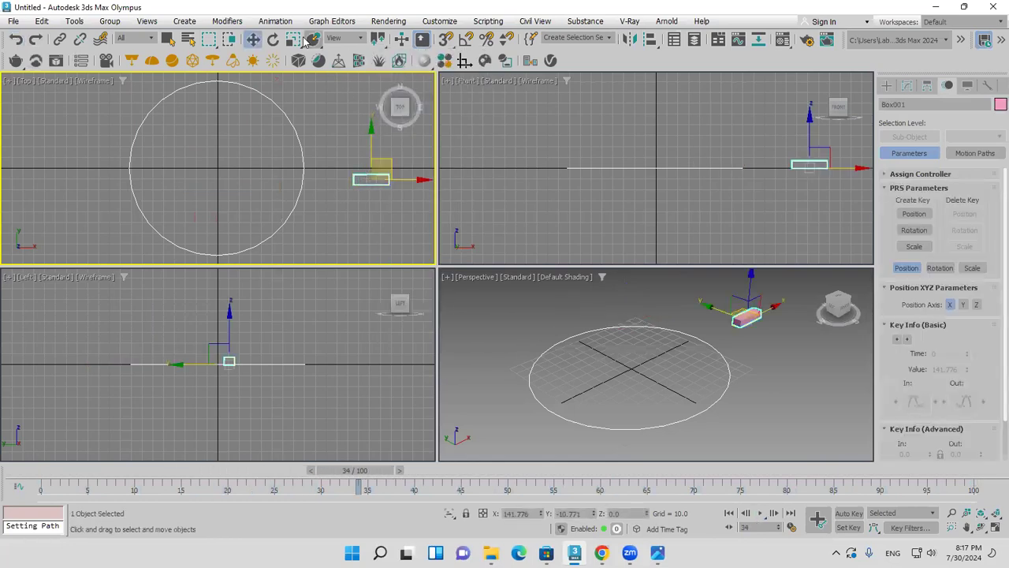
click(281, 23)
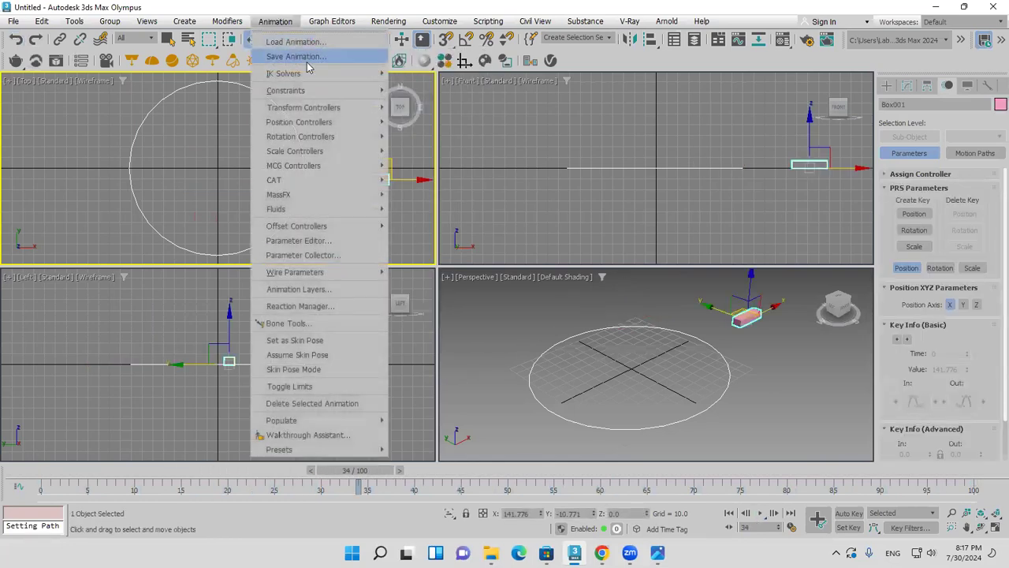
mouse_move(323, 93)
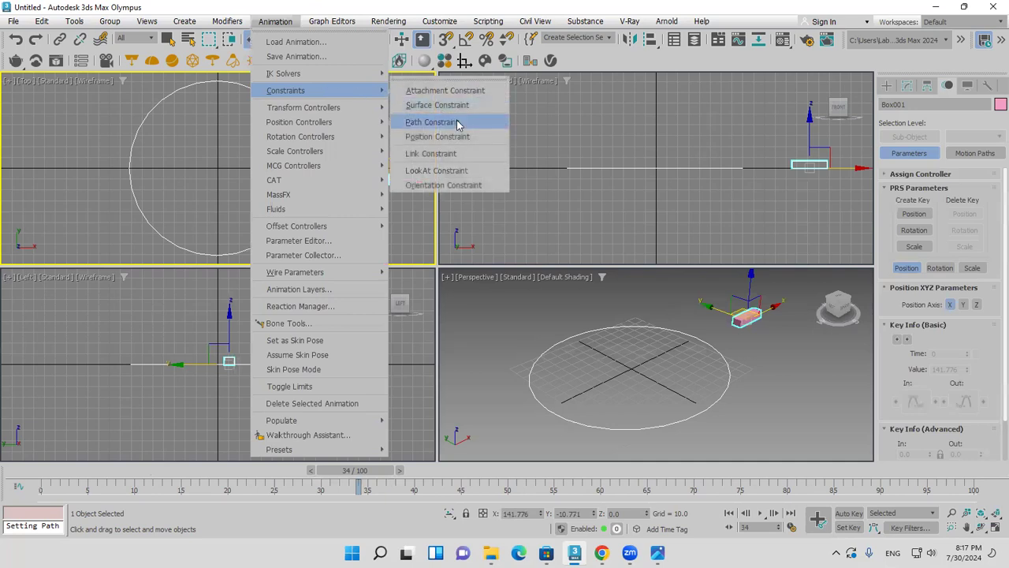
click(457, 124)
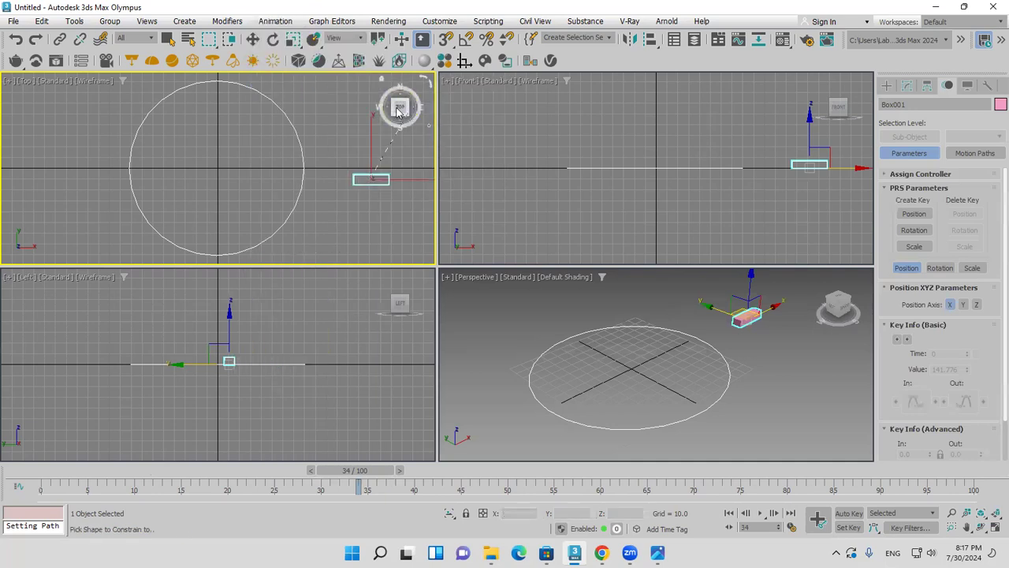
click(291, 123)
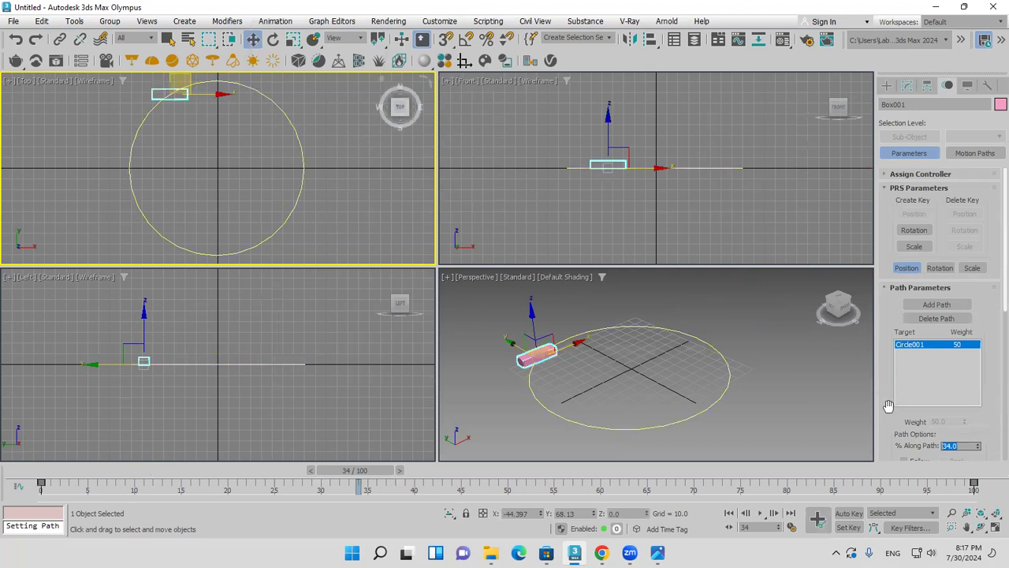
Turn on Follow for the box's path constraint and play the animation in the Perspective view
drag(888, 405, 903, 312)
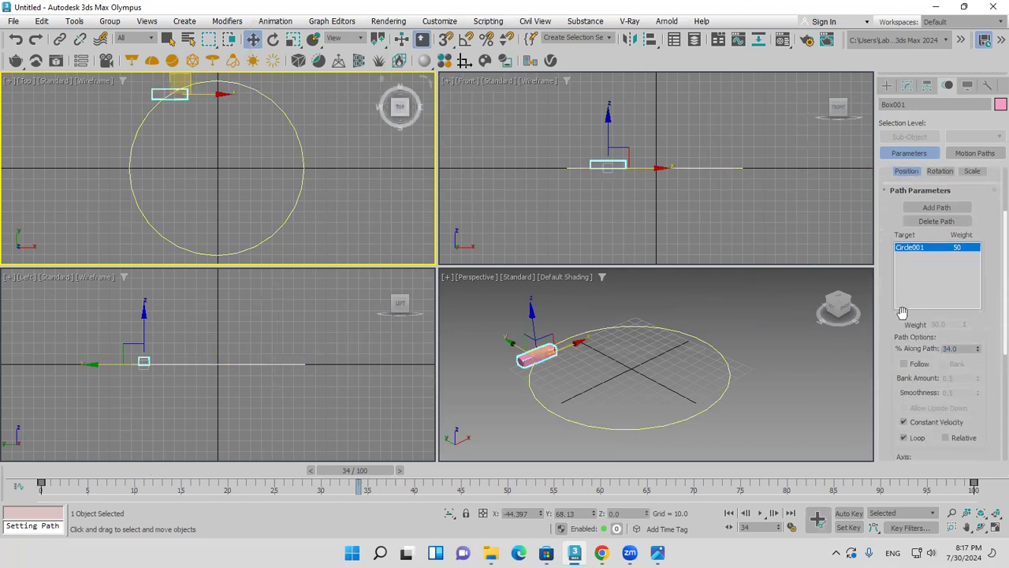
click(904, 364)
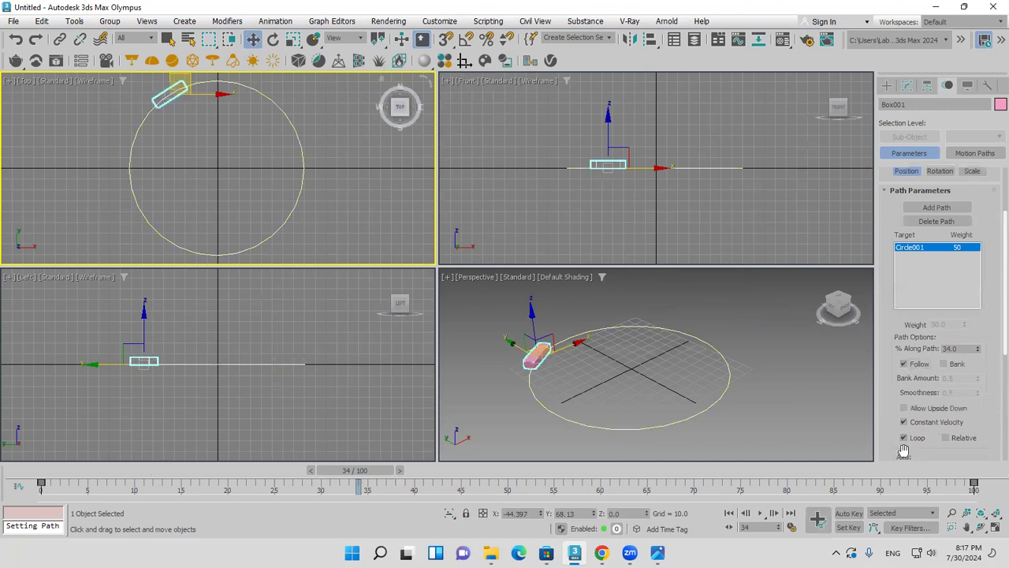
key(/)
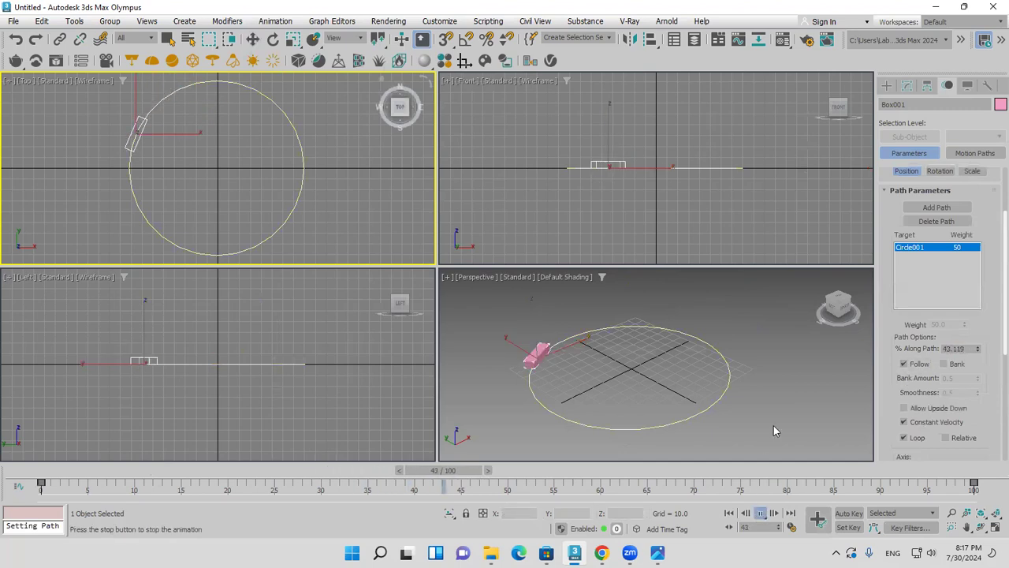
right_click(774, 418)
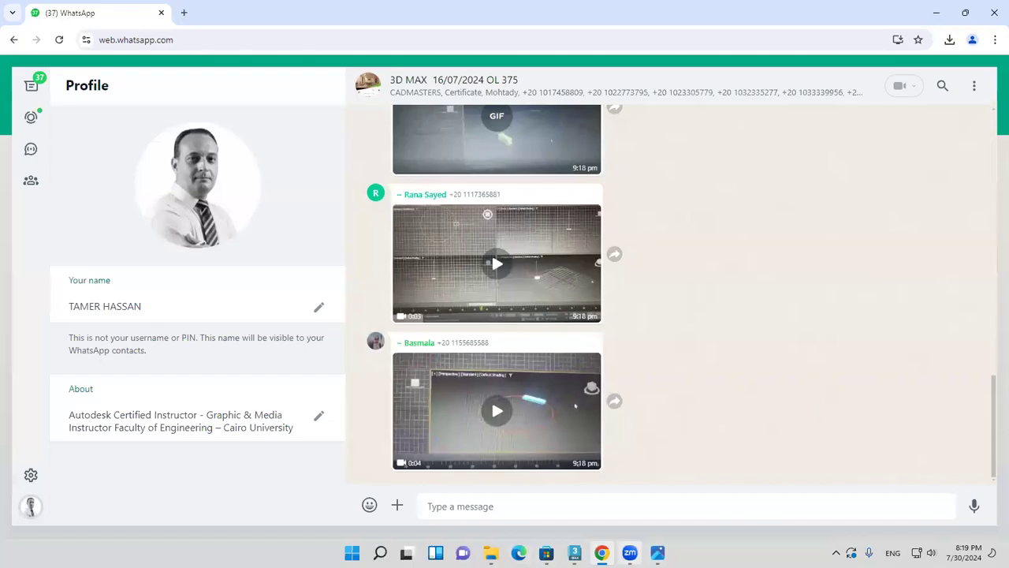
Switch back to 3ds Max and open the recent file House1.max without saving the current scene, adopting the file's unit scale
key(alt+Tab)
click(14, 21)
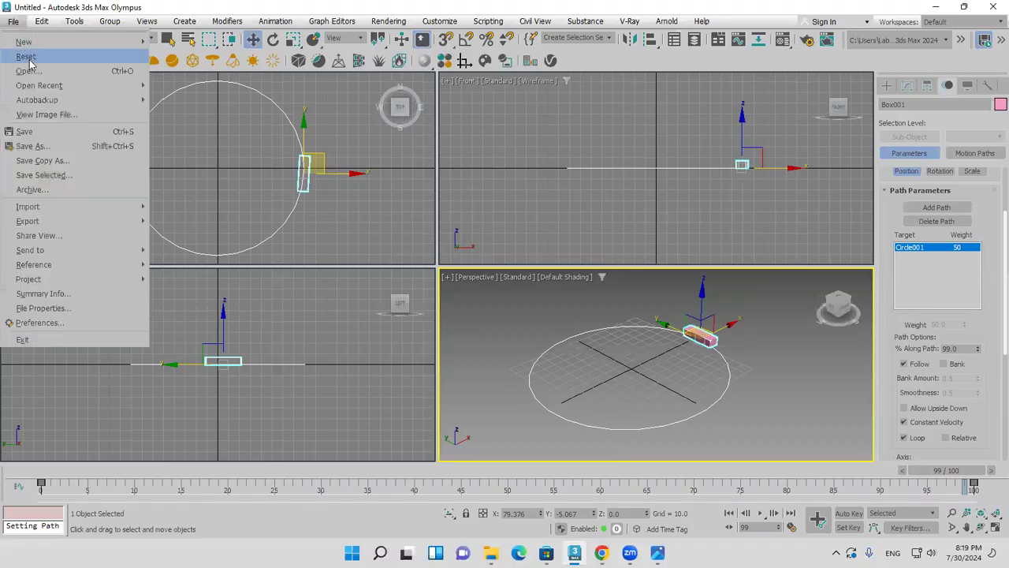
mouse_move(47, 86)
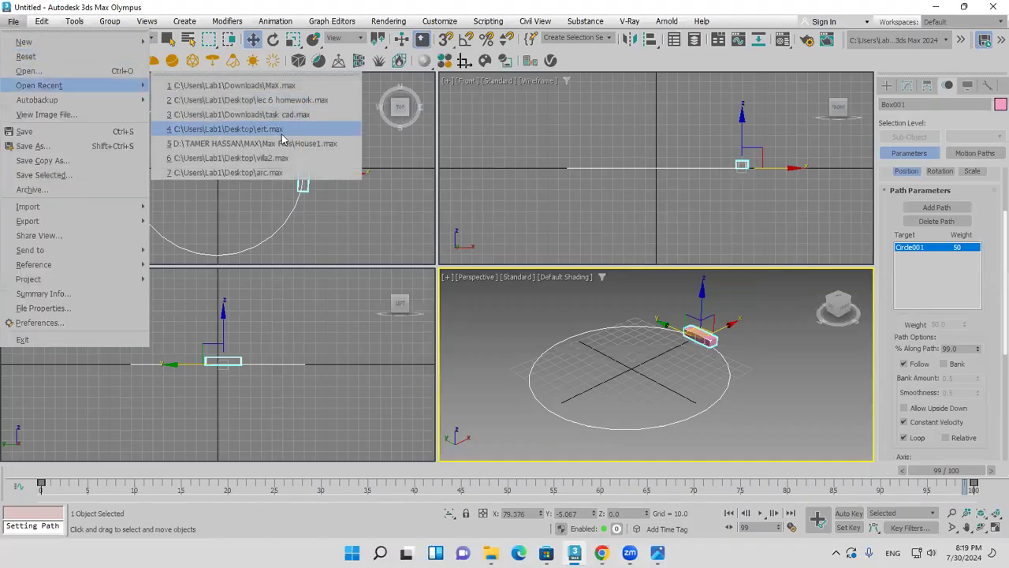
click(318, 144)
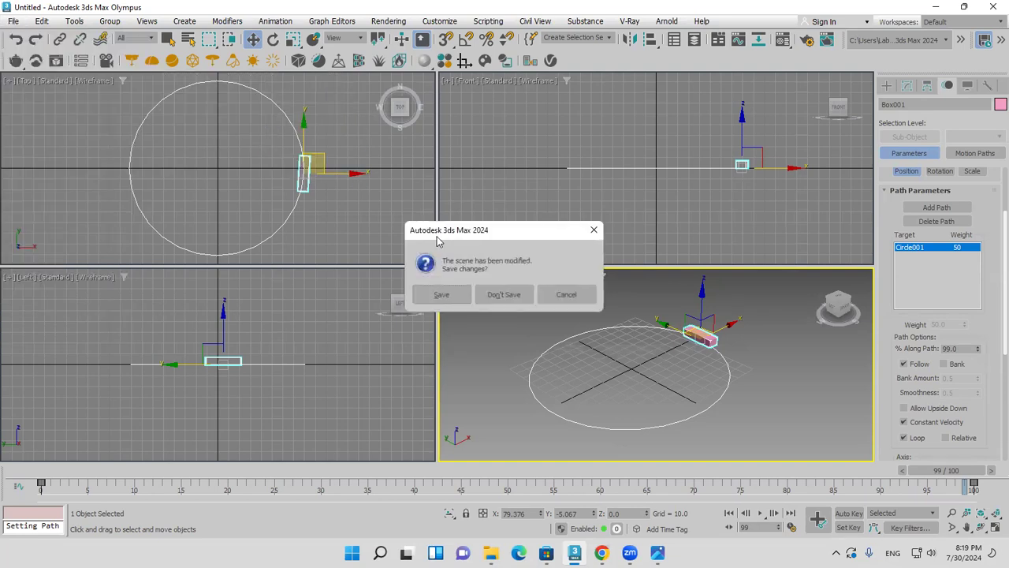
click(496, 294)
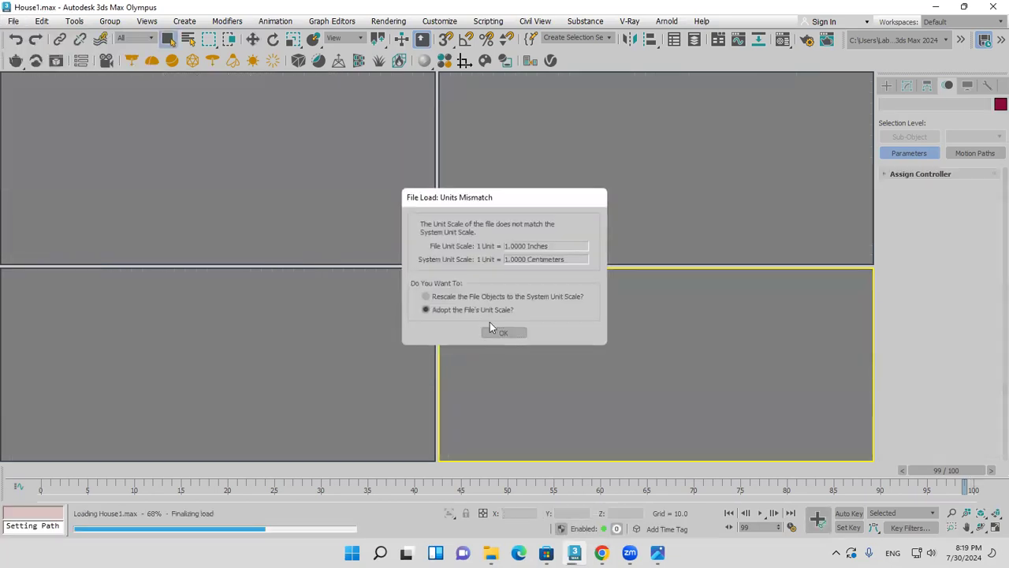
click(496, 333)
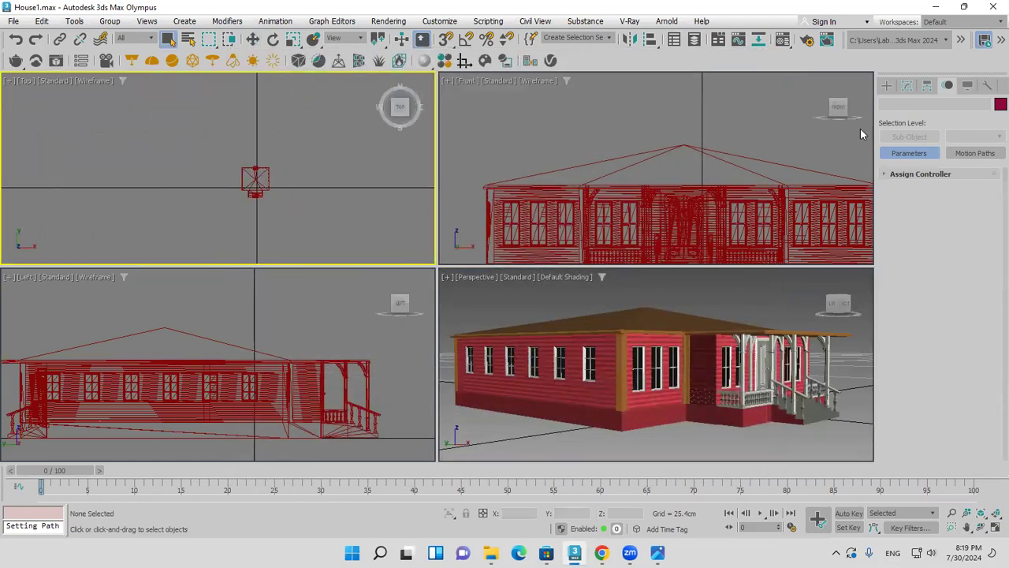
Draw a helix around the house in the Top view, radii about 138.7 and 136.3 cm and height about 11.8 cm, and increase its turns
click(887, 85)
click(903, 105)
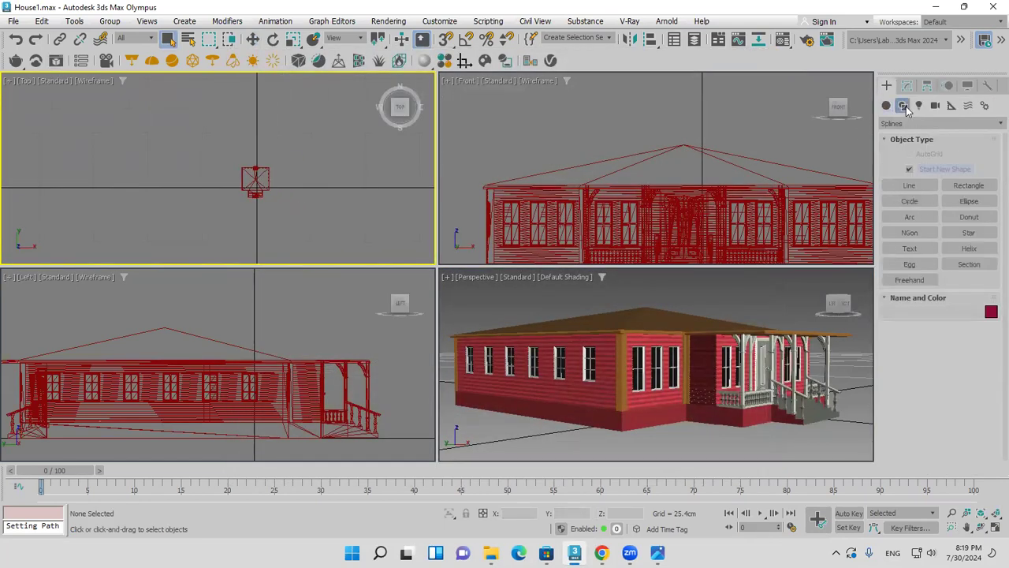
click(944, 249)
drag(255, 179, 345, 344)
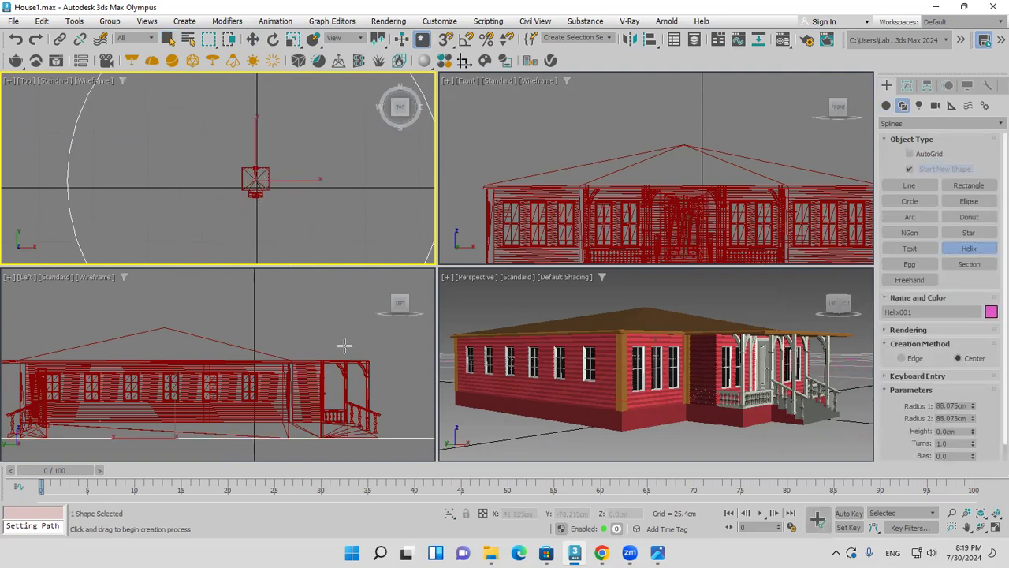
right_click(342, 241)
middle_drag(343, 198, 253, 164)
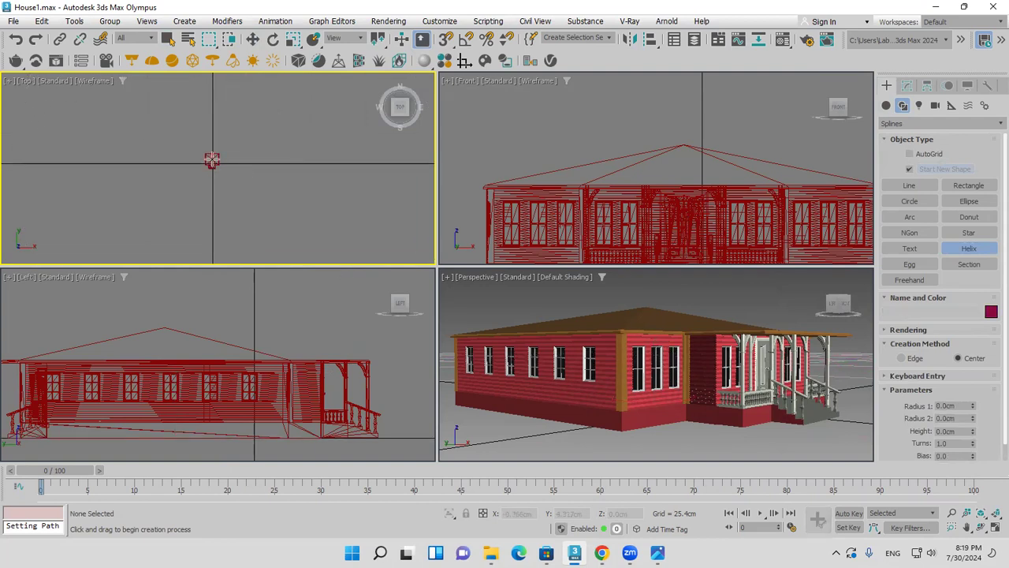
drag(212, 160, 298, 277)
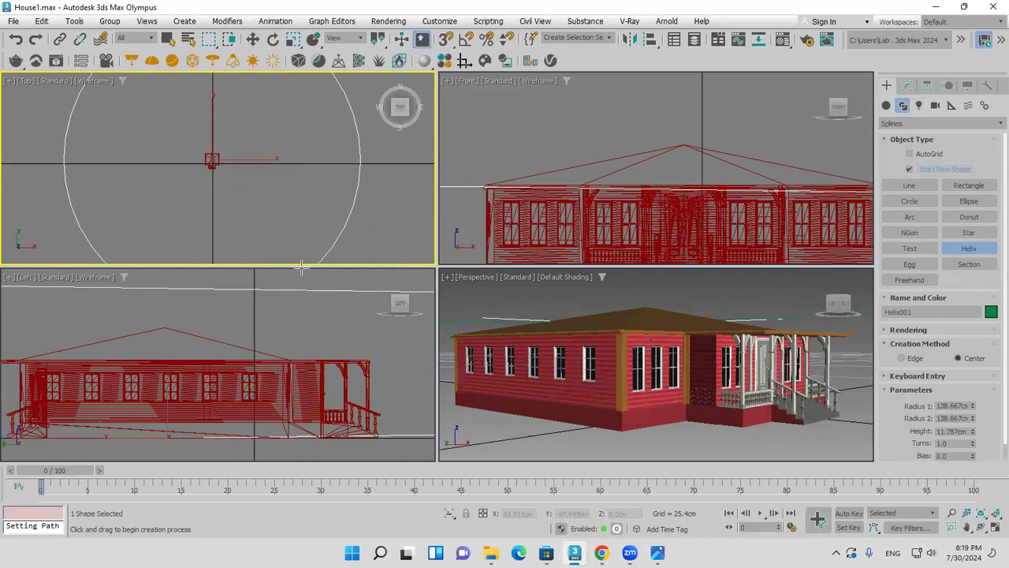
click(302, 267)
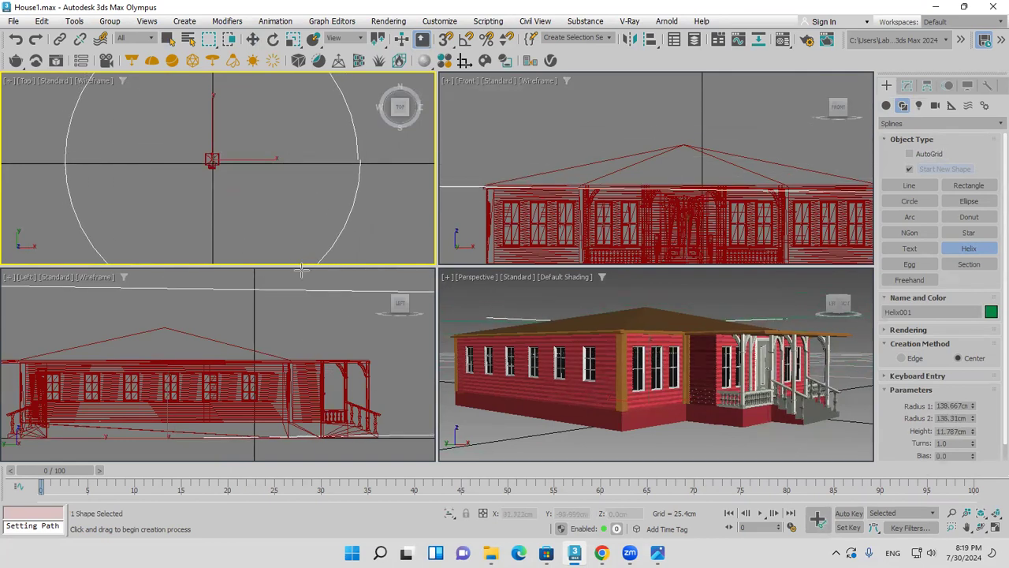
scroll(982, 394, down, 1)
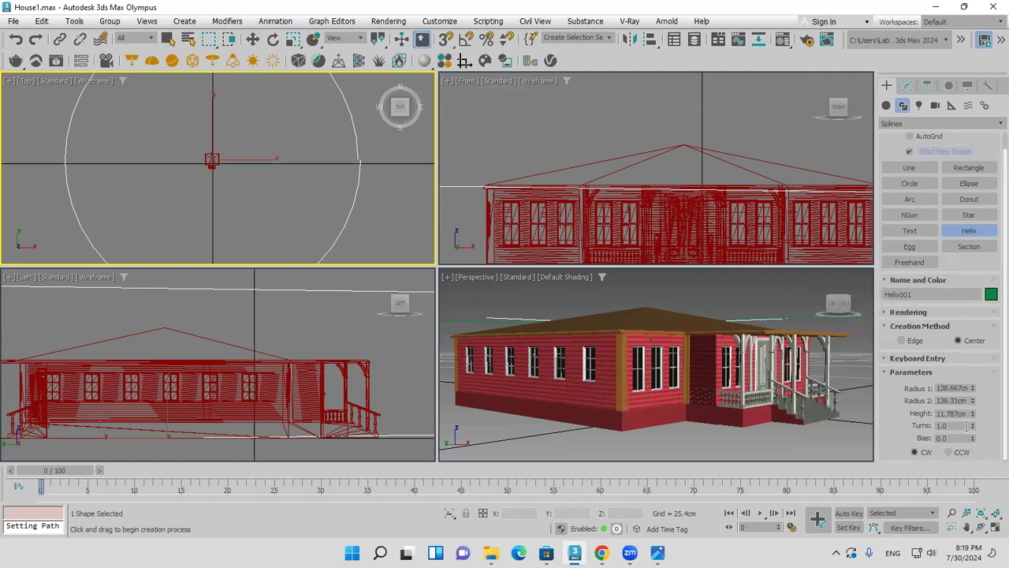
drag(974, 427, 974, 391)
Place a Target camera outside the helix in the Top view, aimed at the house in the centre
click(936, 105)
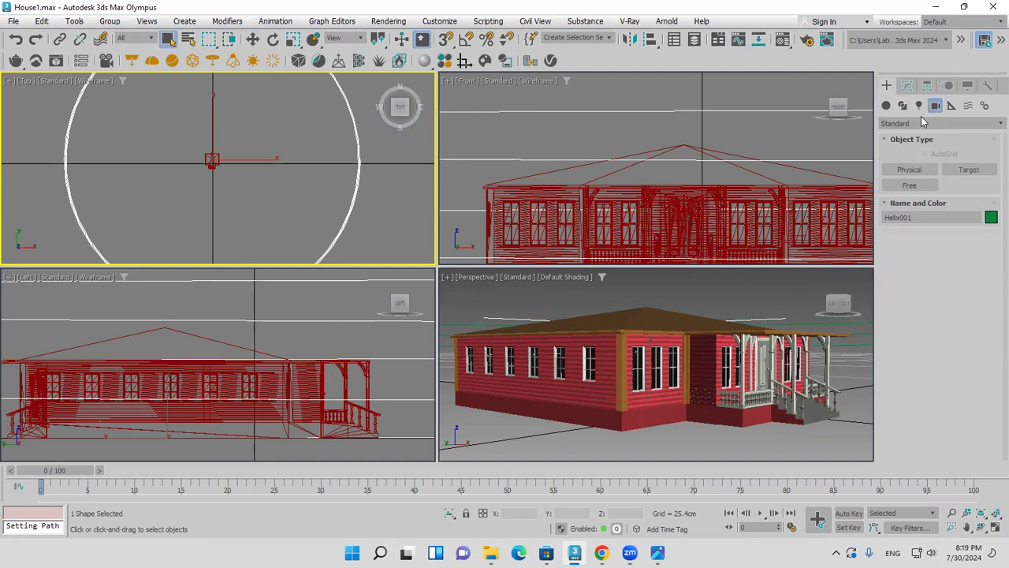
click(969, 170)
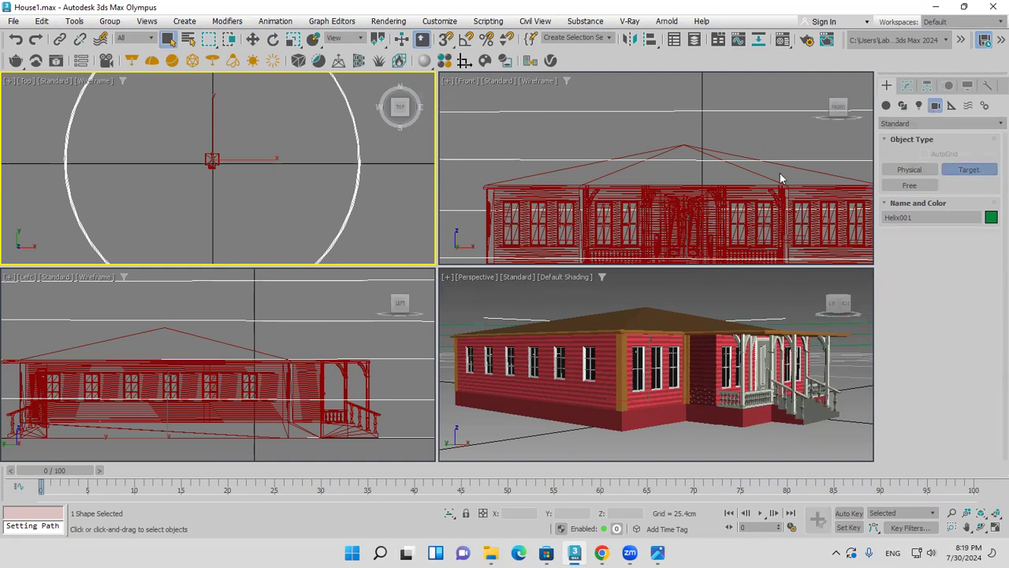
scroll(376, 163, down, 3)
drag(418, 254, 290, 169)
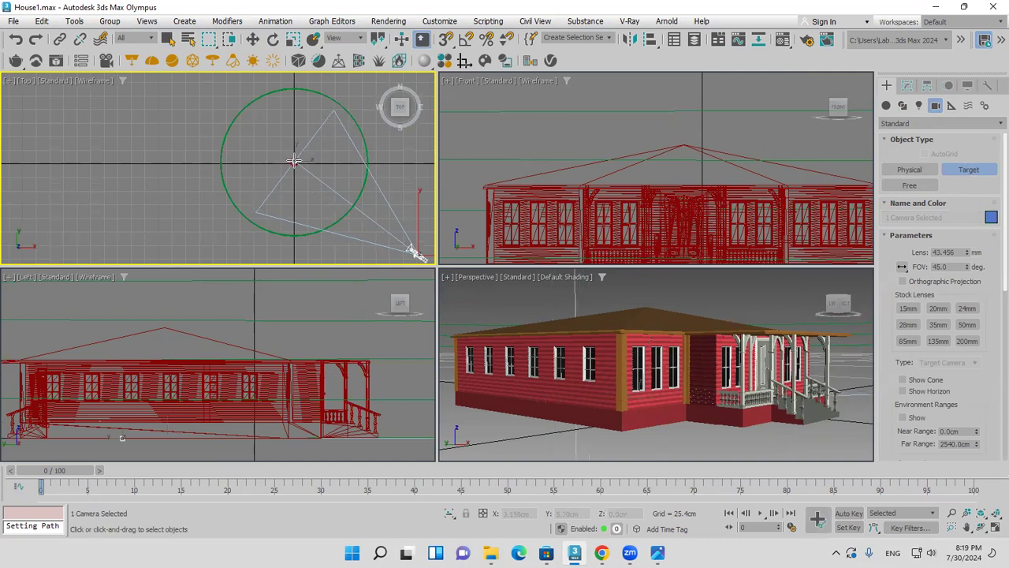
right_click(415, 253)
right_click(417, 253)
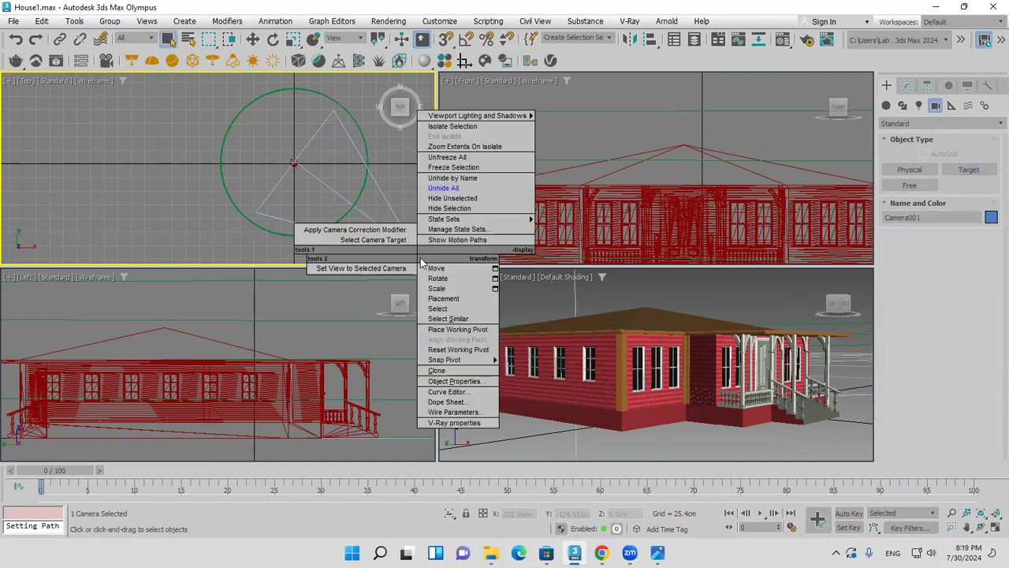
click(422, 263)
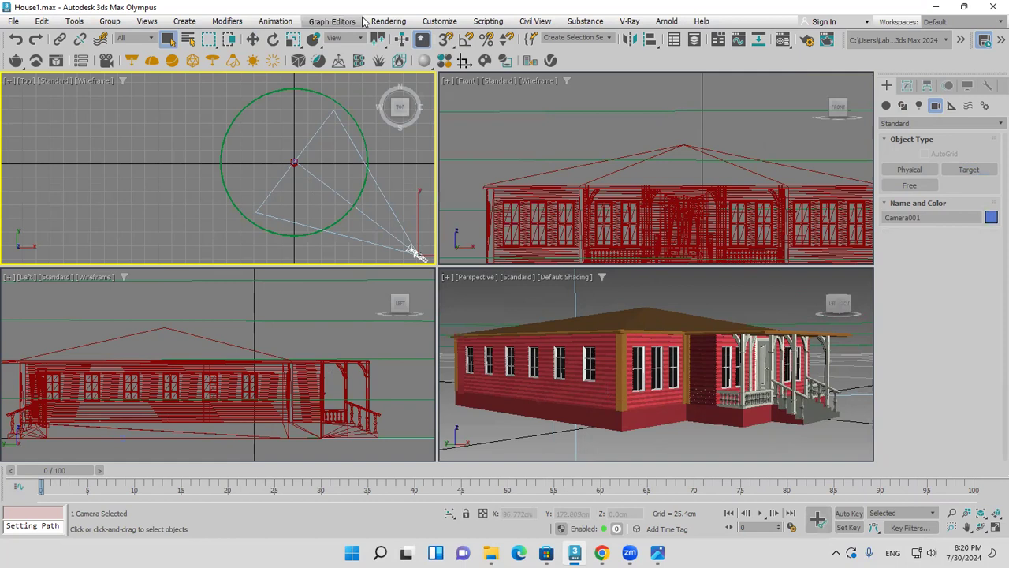
Assign a Path Constraint to the selected target camera, using the helix around the house as the path
click(278, 22)
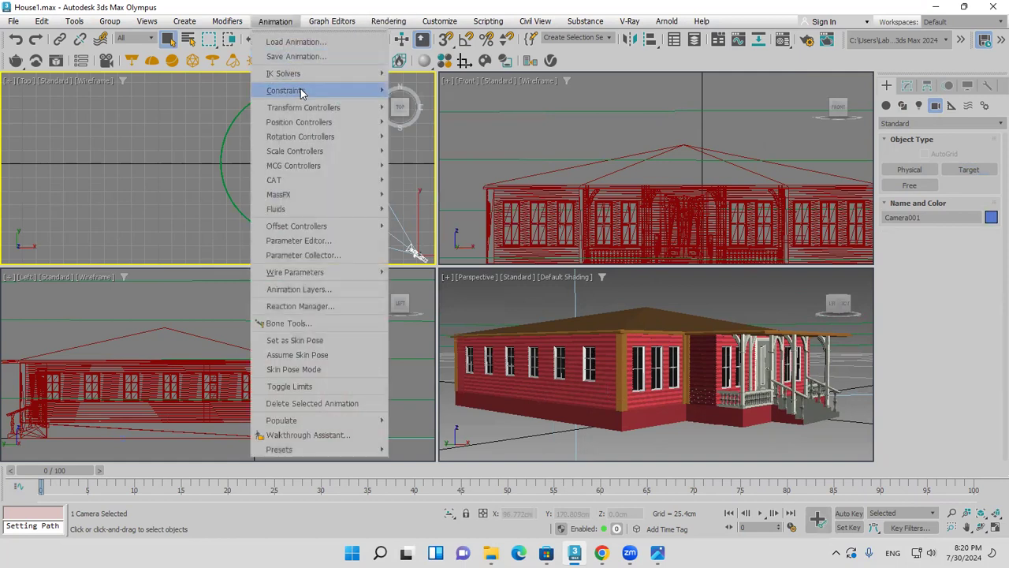
mouse_move(302, 91)
click(439, 122)
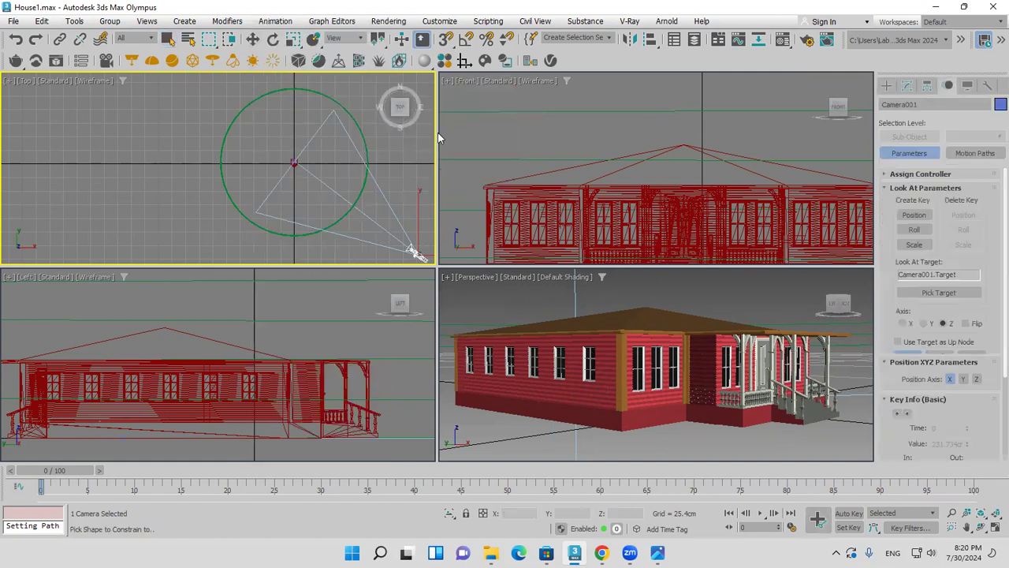
click(365, 175)
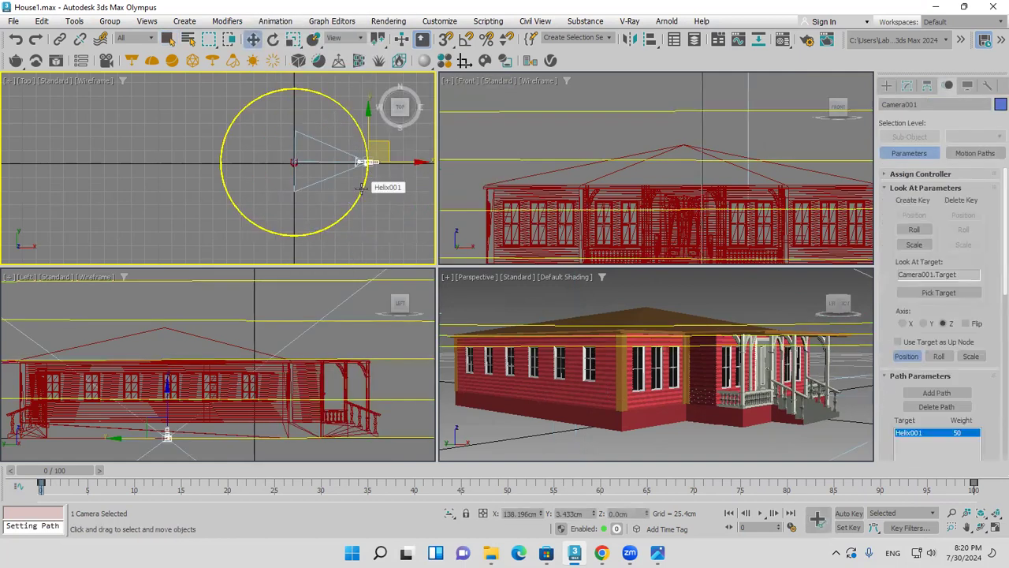
Switch the Perspective viewport to the Camera001 view and play the animation
click(472, 277)
mouse_move(485, 291)
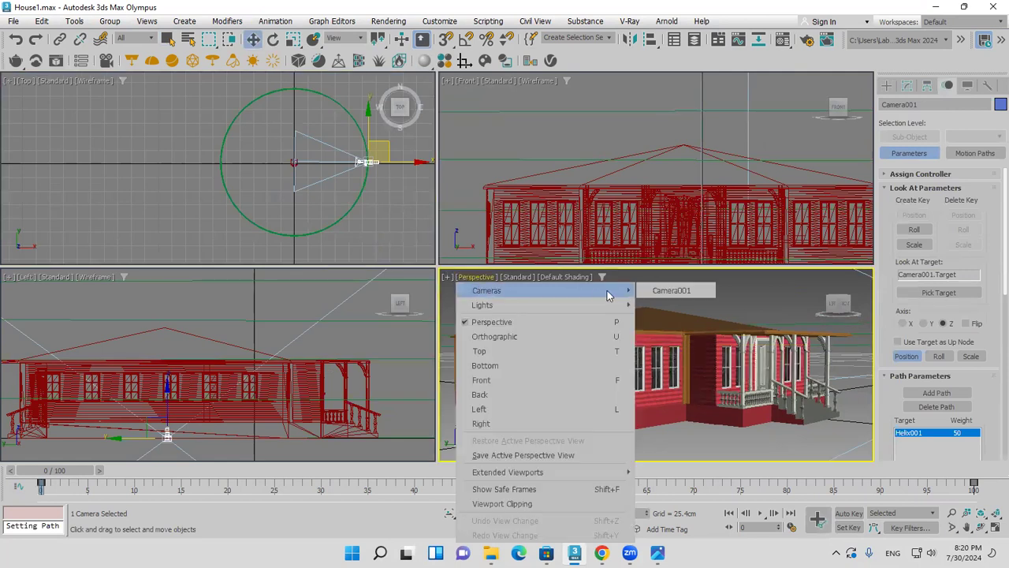
click(670, 291)
click(760, 514)
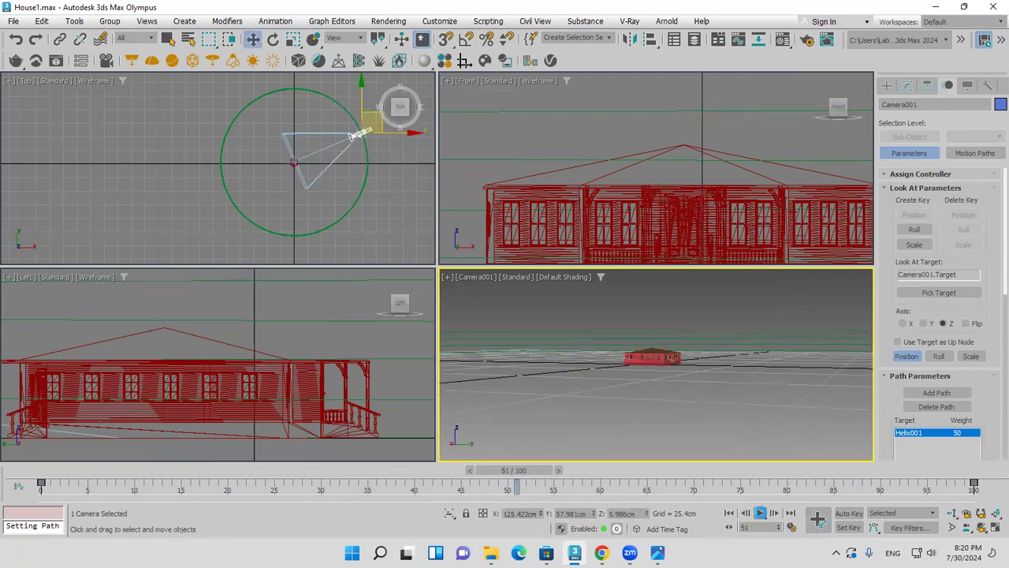
Stop playback, confirm the 1/4x playback speed in Time Configuration, and play the camera animation again
right_click(760, 514)
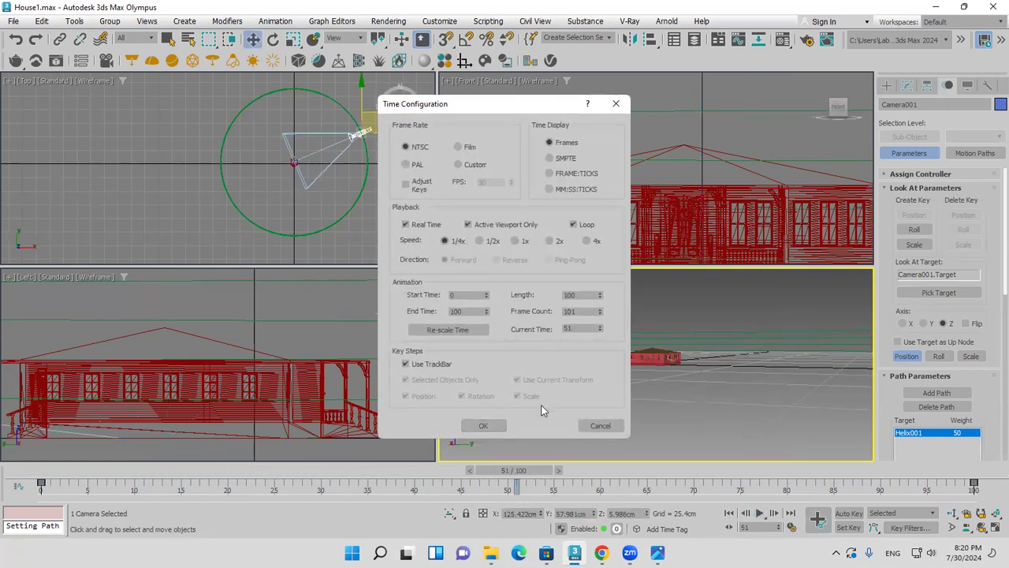
click(483, 426)
click(760, 513)
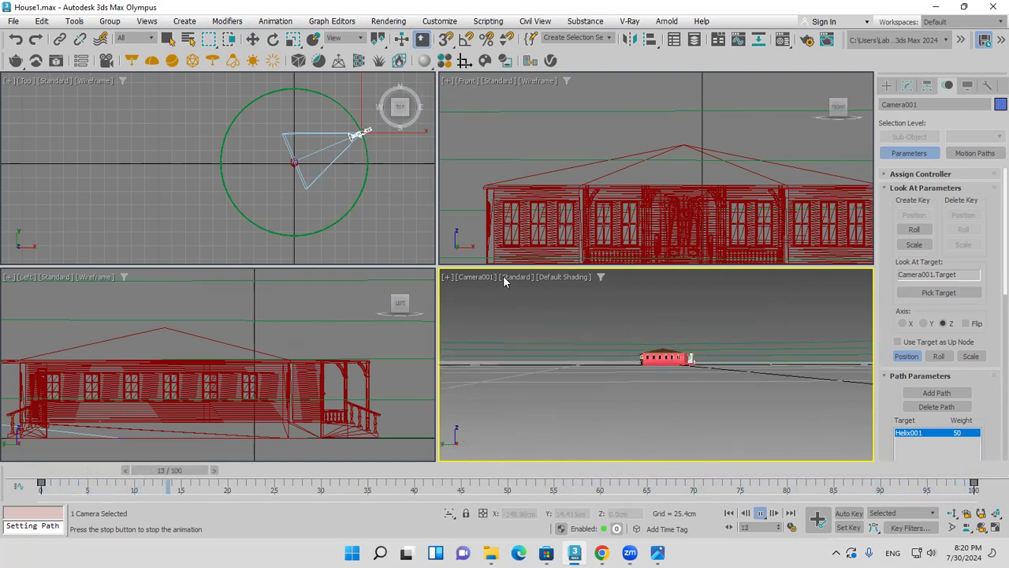
Reset to a new empty scene without saving the House1 changes
click(13, 20)
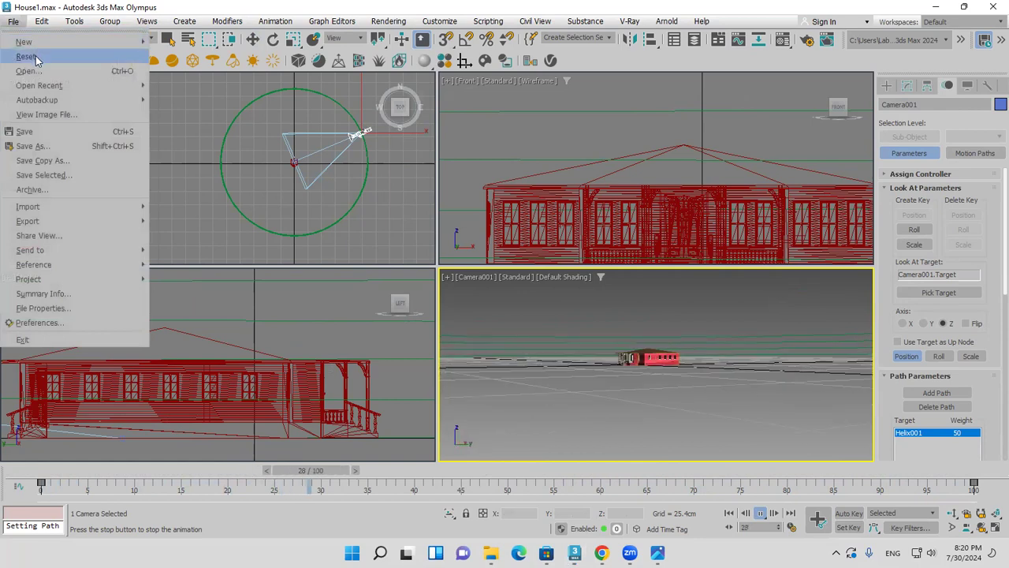
click(28, 56)
click(511, 294)
click(463, 293)
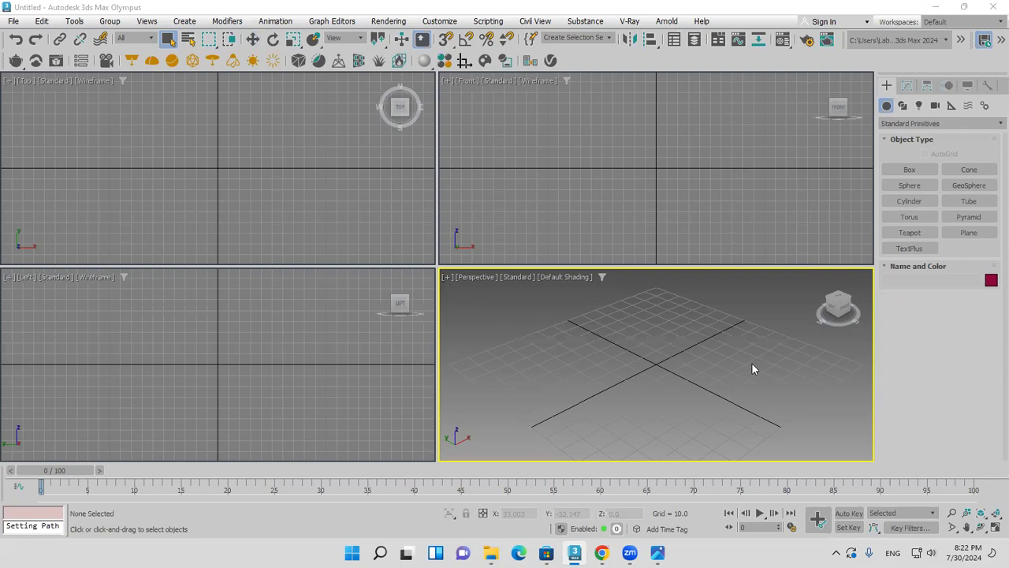
Create a free hose, an Extended Primitive, in the Perspective view
click(918, 123)
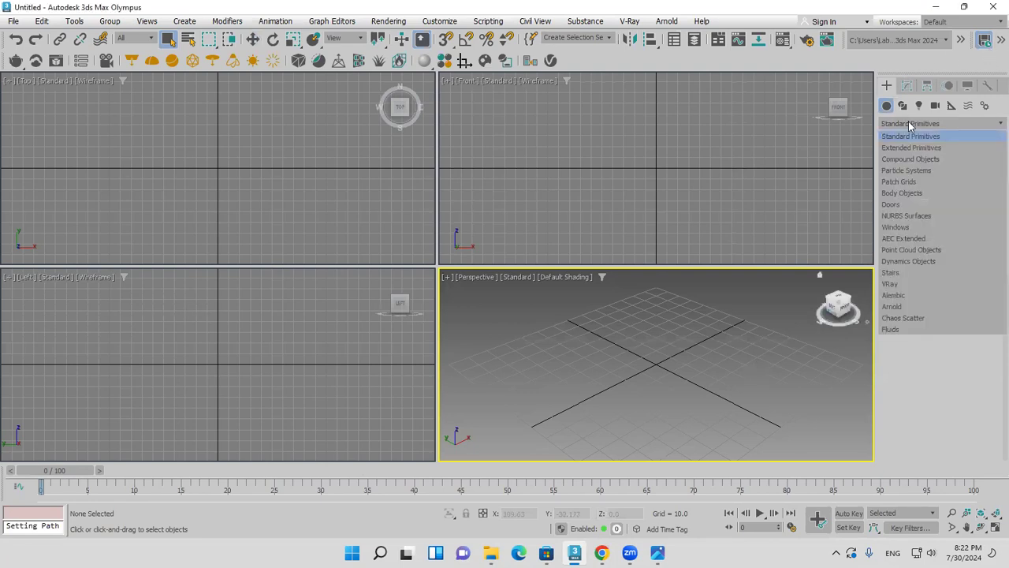
click(913, 148)
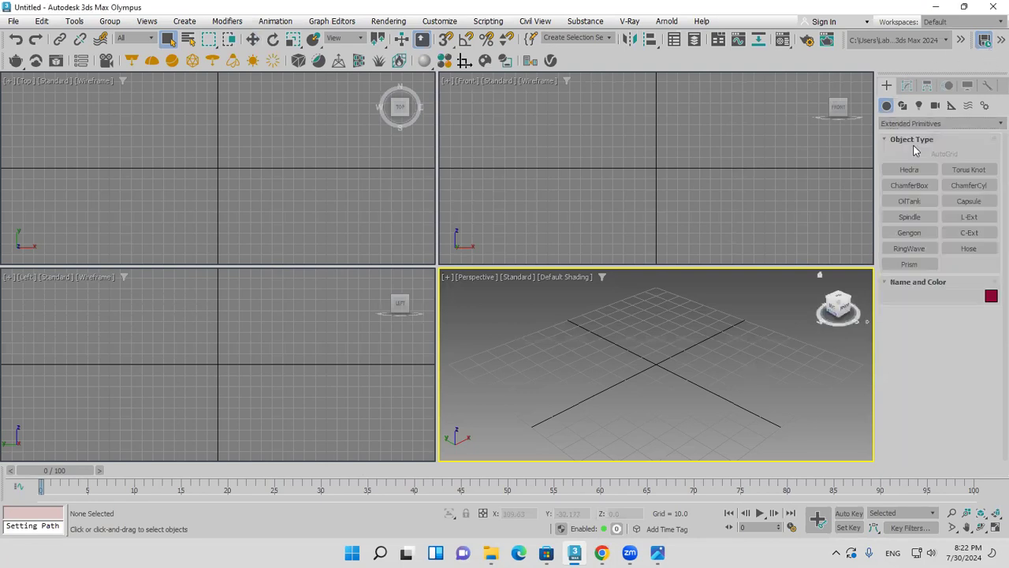
click(963, 250)
click(733, 370)
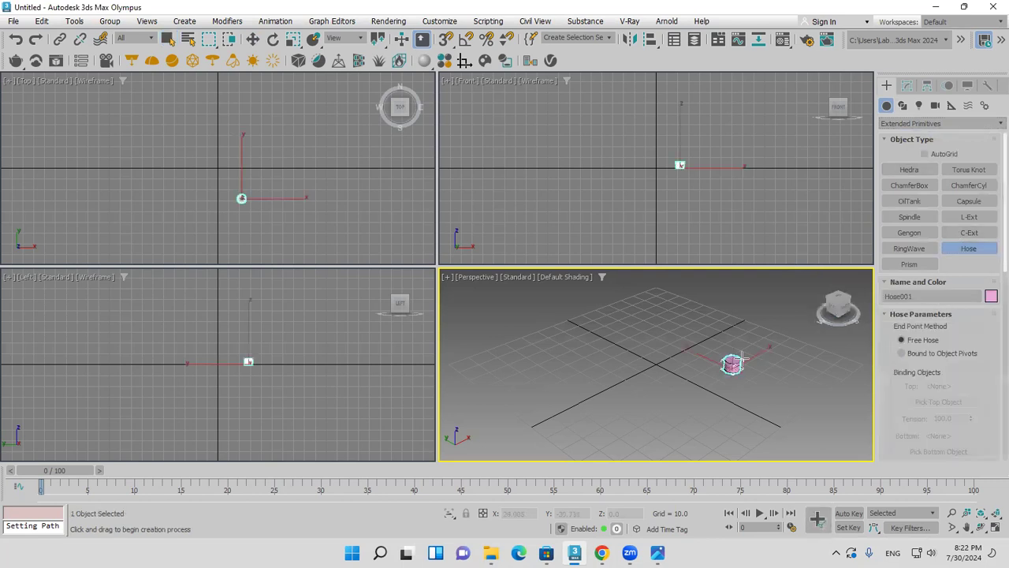
click(758, 311)
Draw an arc with a radius of about 140.3 in the Top view above the hose, and delete it
middle_drag(150, 168, 171, 199)
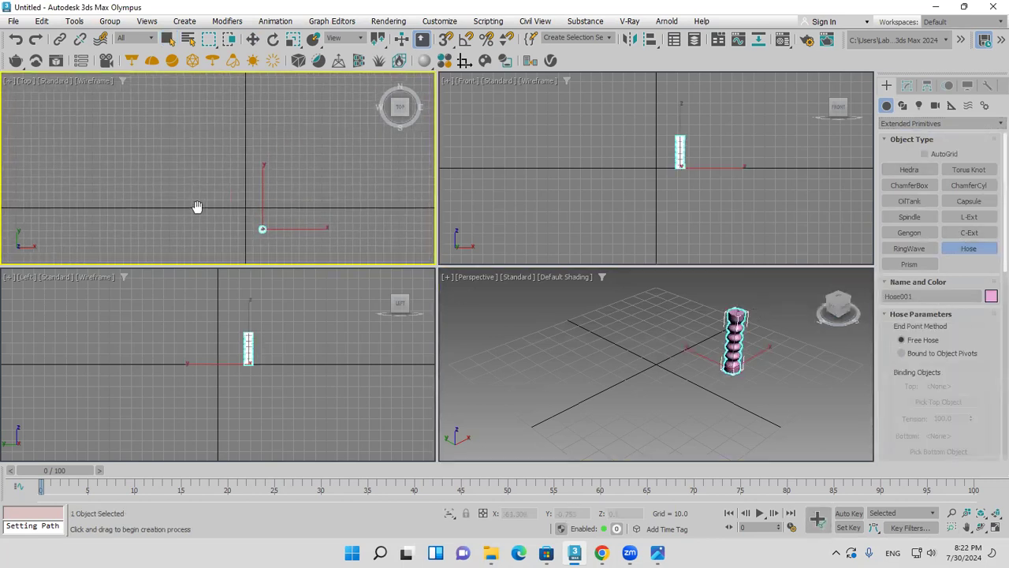
click(903, 106)
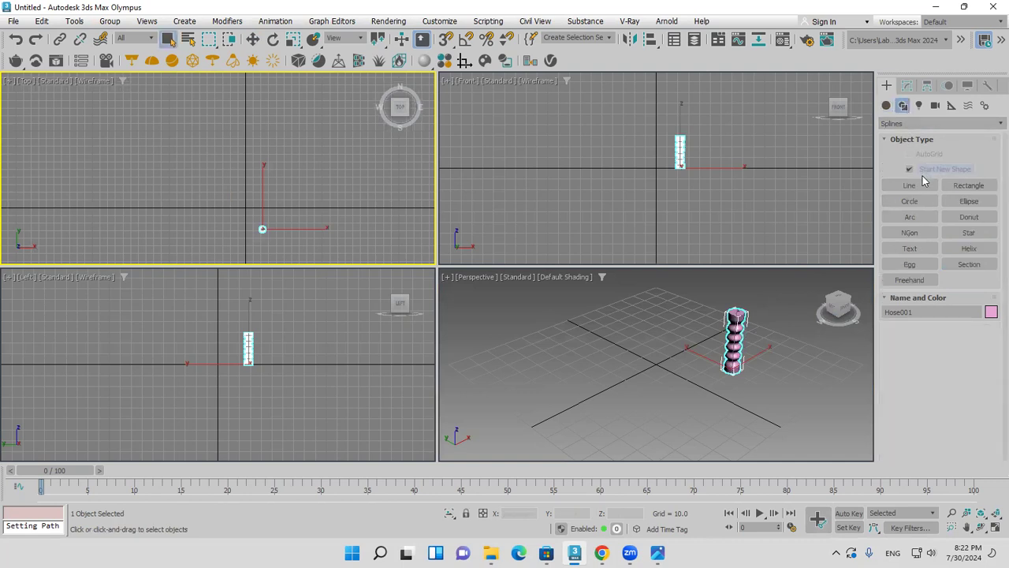
click(909, 201)
click(921, 217)
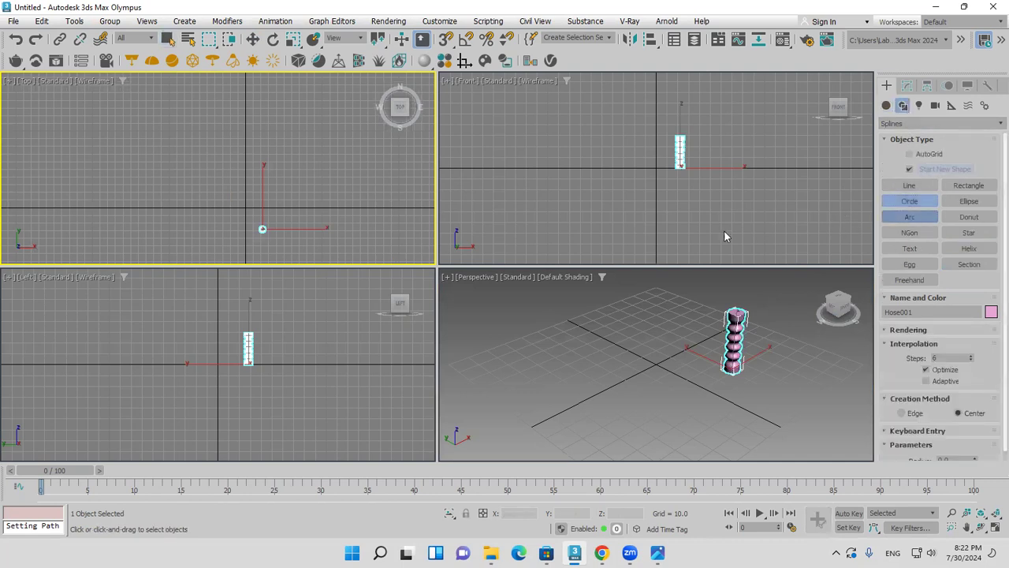
drag(112, 166, 318, 166)
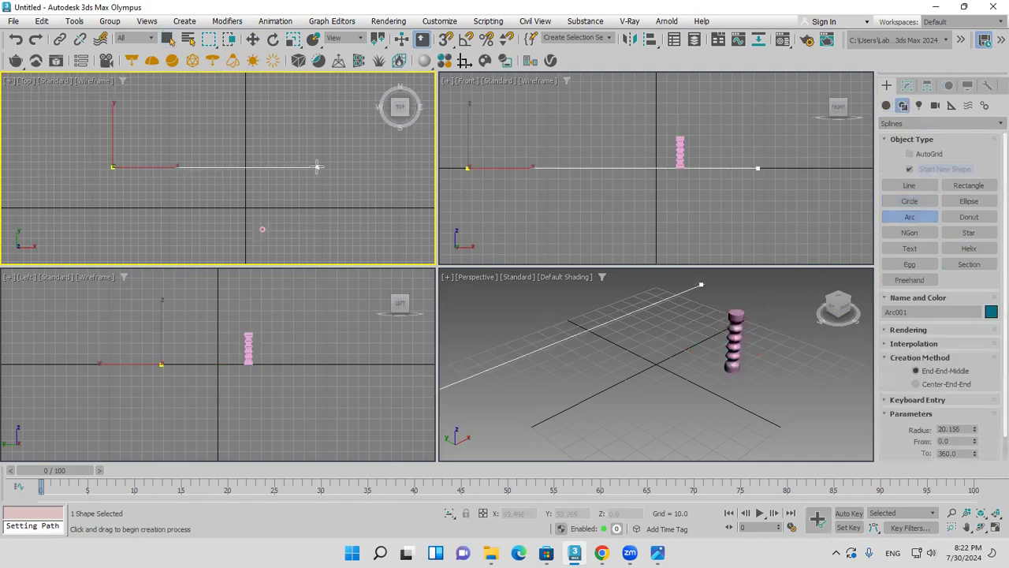
click(283, 115)
middle_click(657, 357)
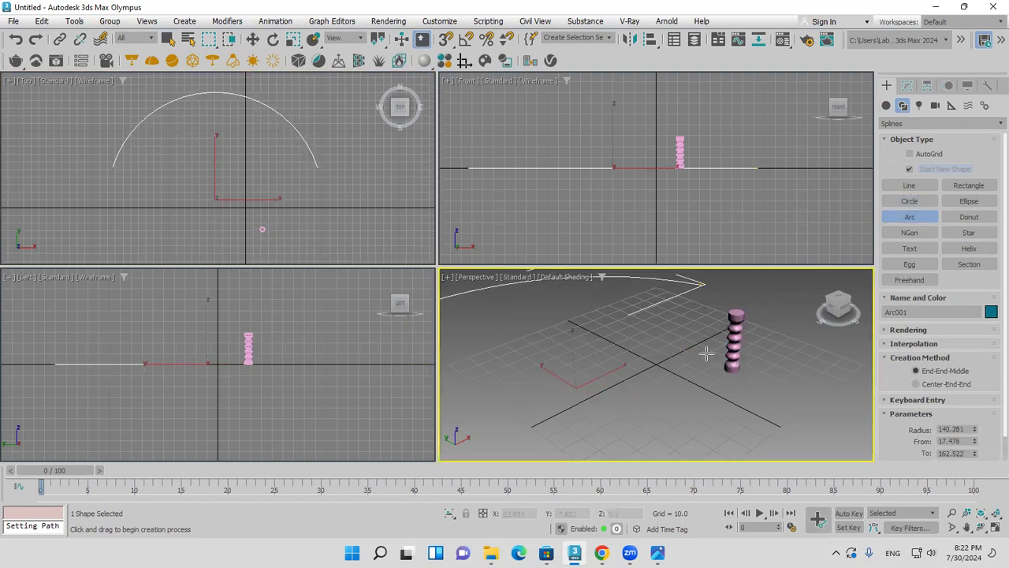
scroll(521, 330, down, 3)
middle_drag(520, 330, 630, 341)
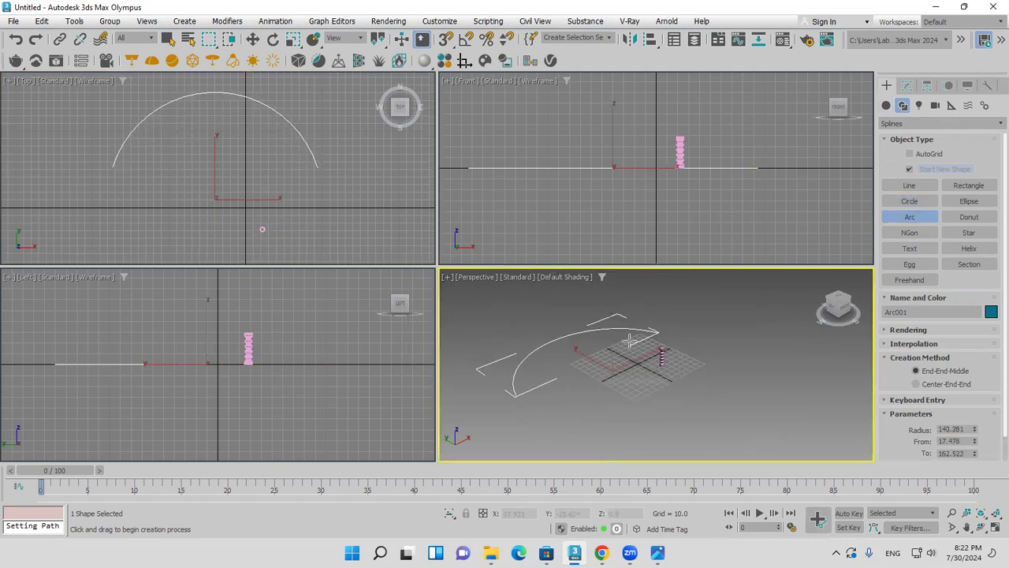
scroll(610, 373, up, 2)
middle_drag(609, 374, 646, 383)
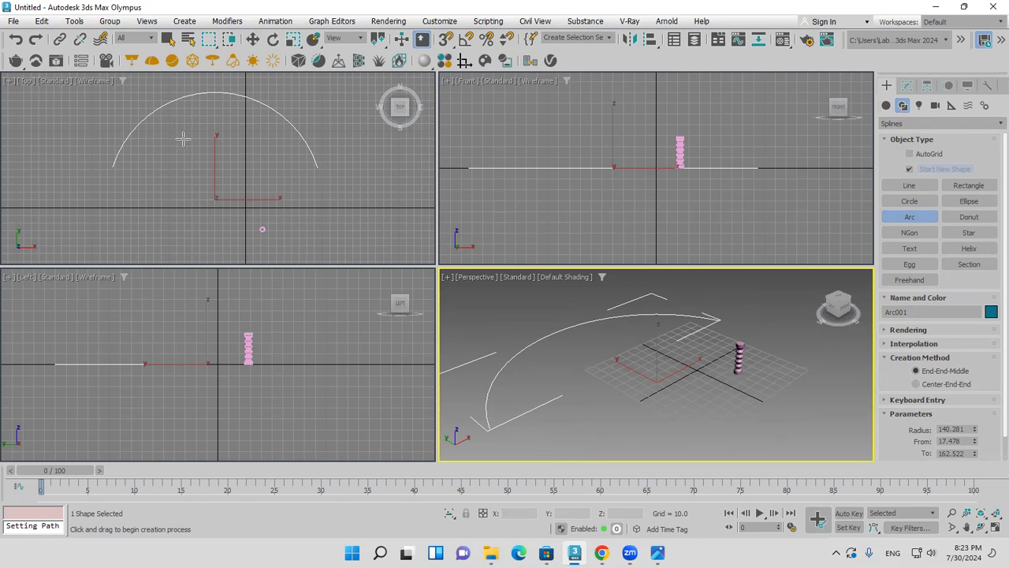
right_click(261, 139)
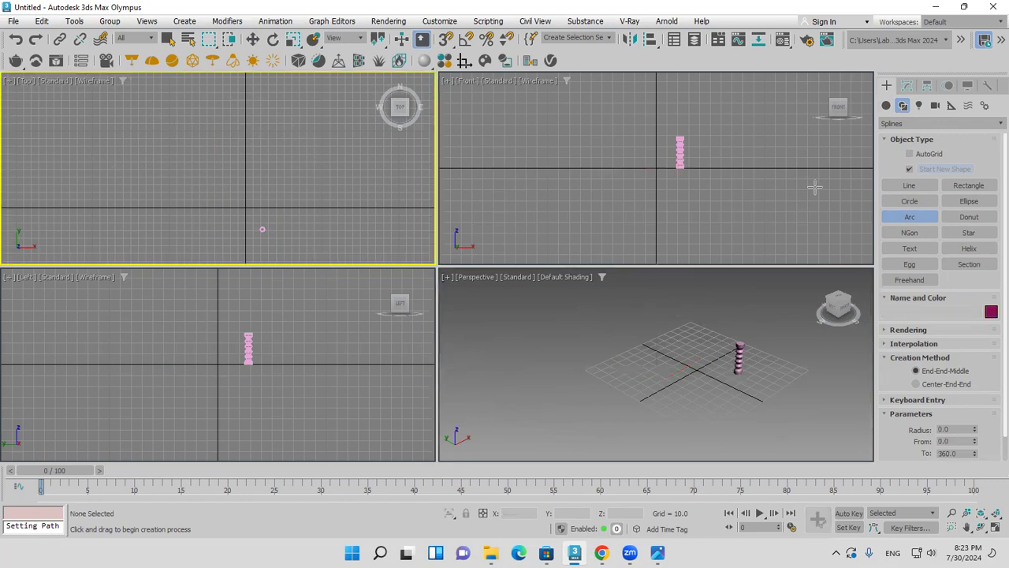
Draw an open wavy line with eight smooth points across the Top view and leave the Line tool
click(910, 185)
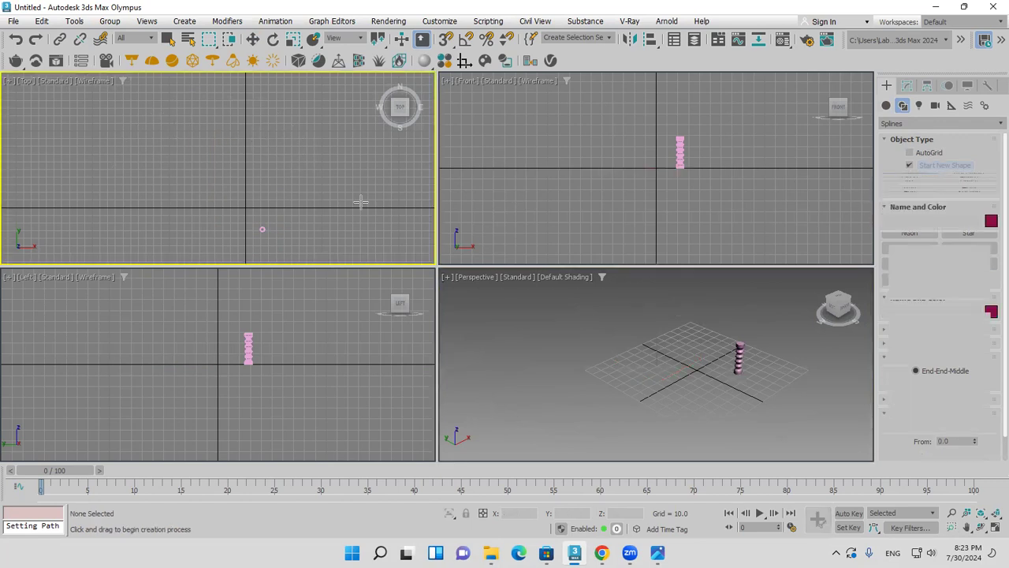
click(103, 213)
click(128, 174)
click(181, 184)
click(204, 157)
click(245, 177)
click(289, 149)
click(341, 185)
click(405, 172)
right_click(407, 197)
middle_drag(693, 416, 664, 400)
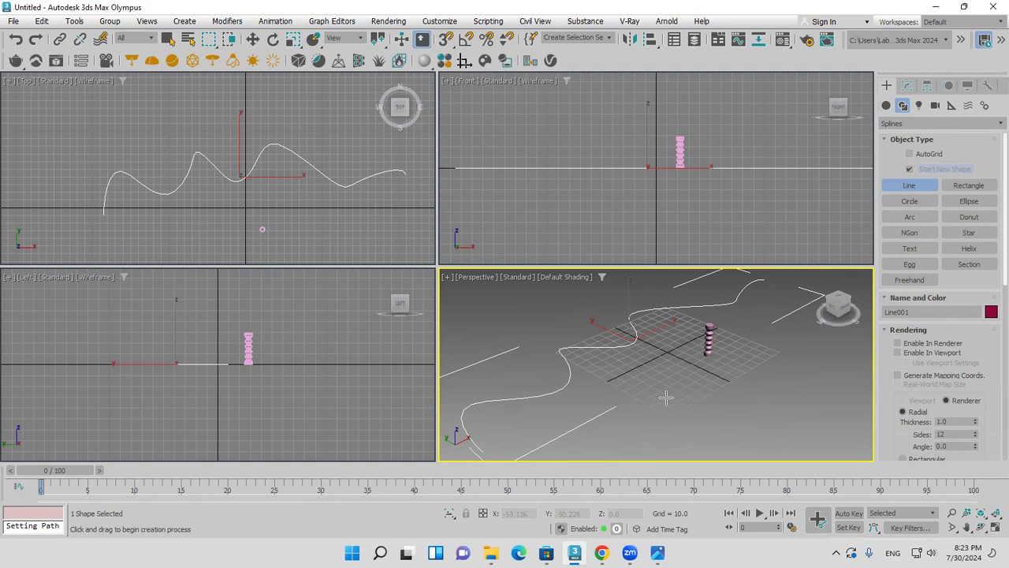
scroll(642, 363, down, 5)
right_click(654, 376)
click(656, 379)
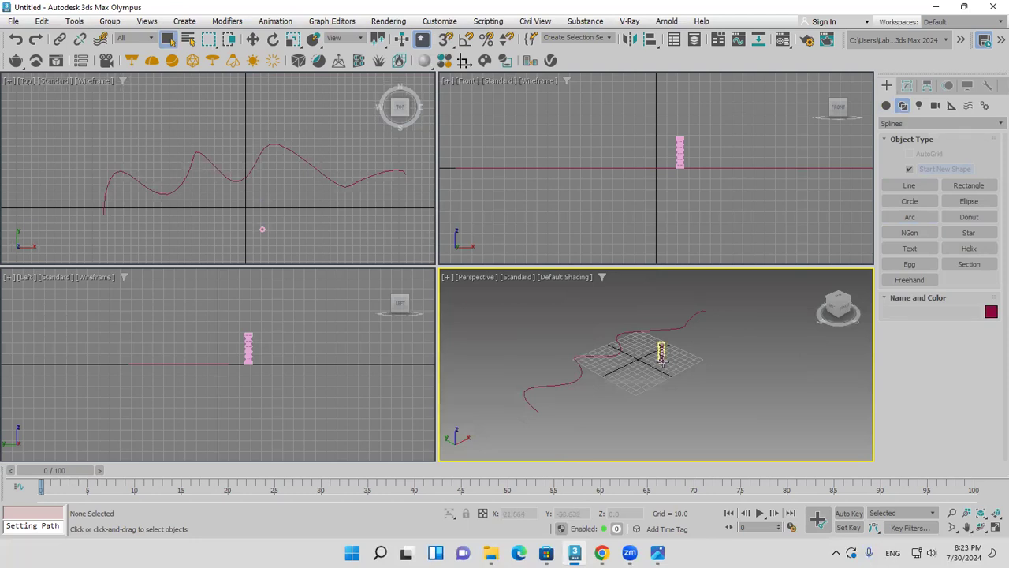
Preview 117 evenly spaced instances of the hose along the wavy line with the Spacing Tool, and cancel
click(662, 352)
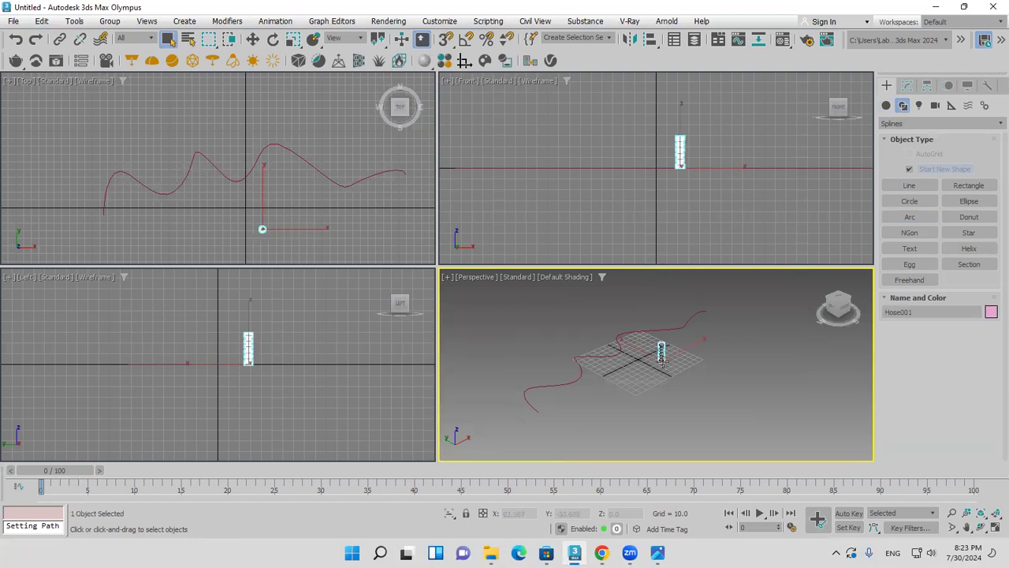
click(72, 22)
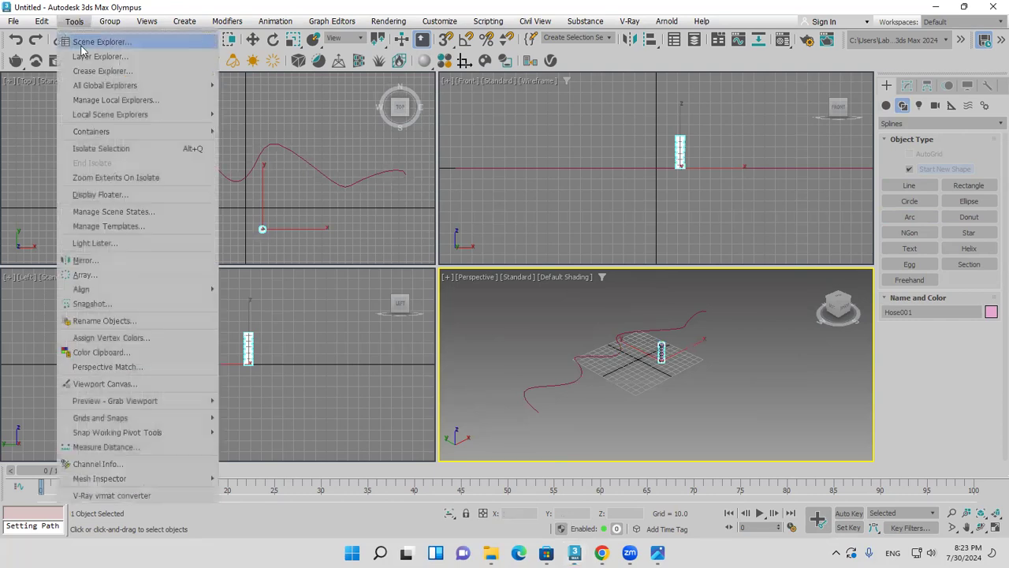
mouse_move(121, 294)
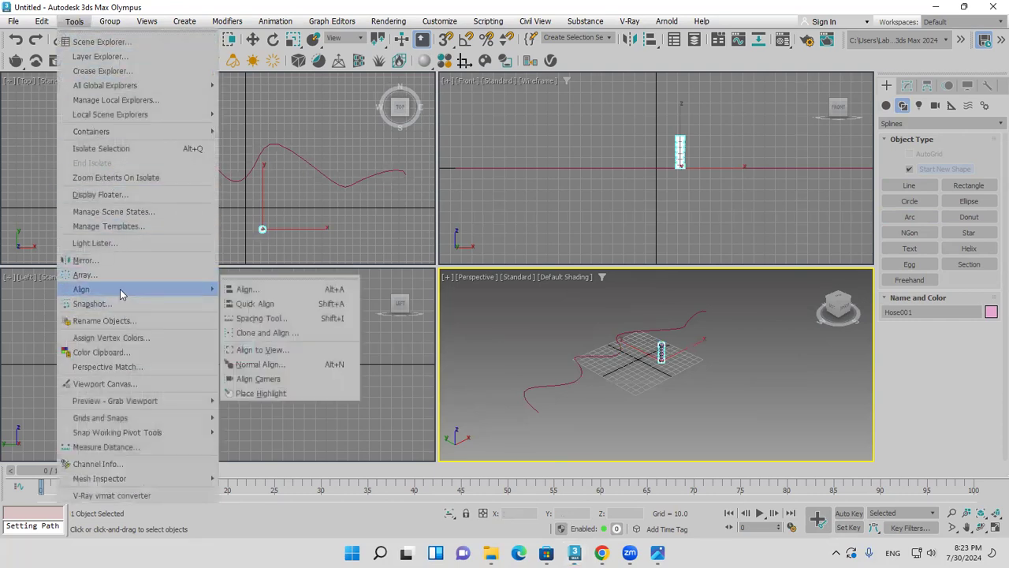
click(313, 324)
click(82, 191)
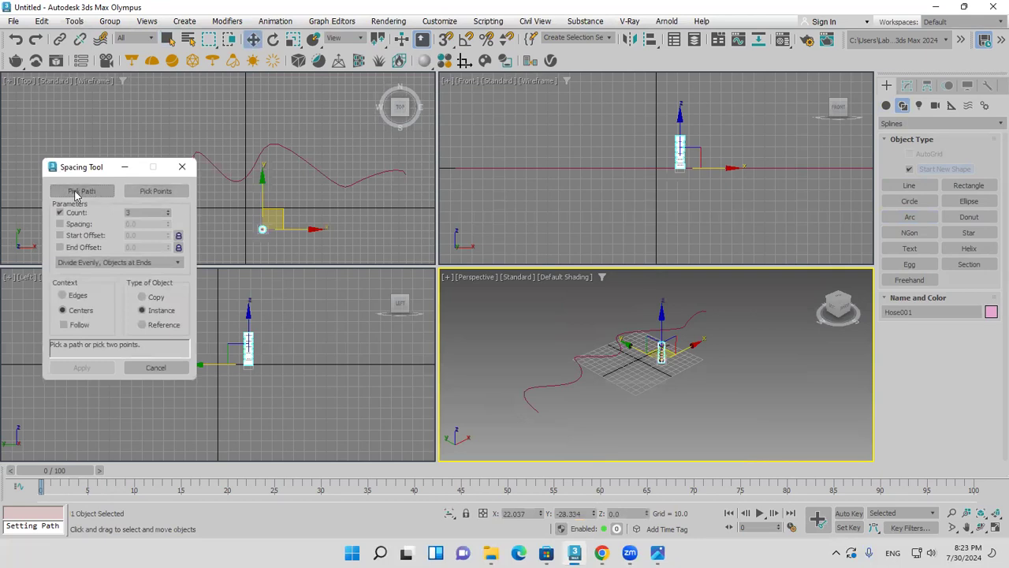
click(255, 163)
drag(168, 214, 174, 142)
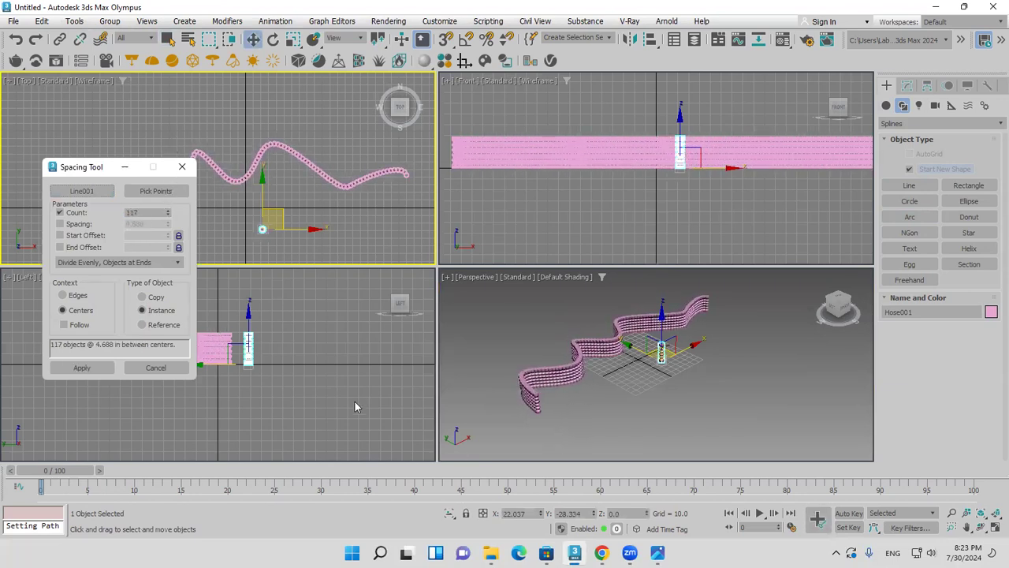
click(138, 368)
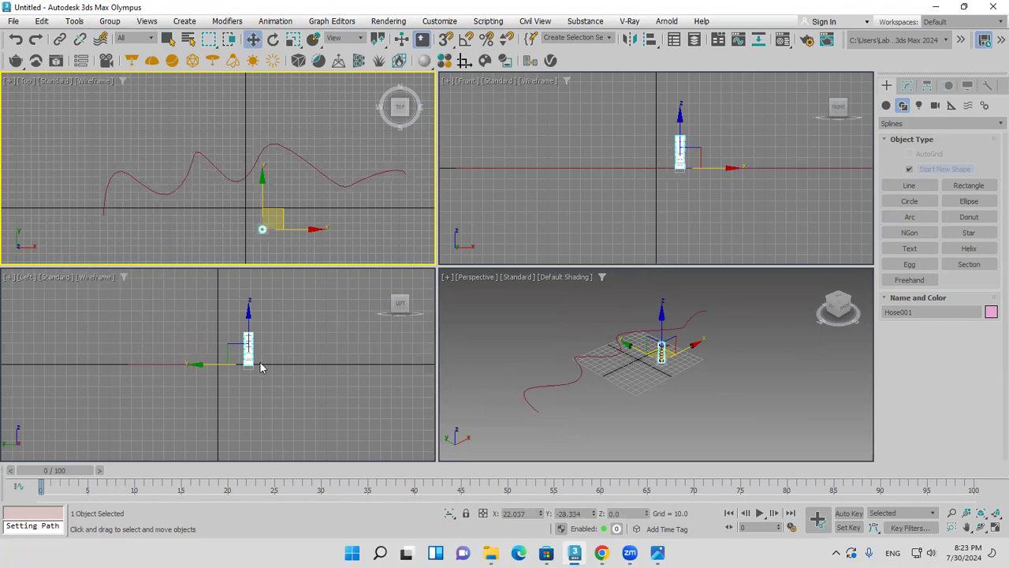
Replace the wavy line with a helix in the Top view, both radii about 61.9, height about 152.3, one turn
click(344, 178)
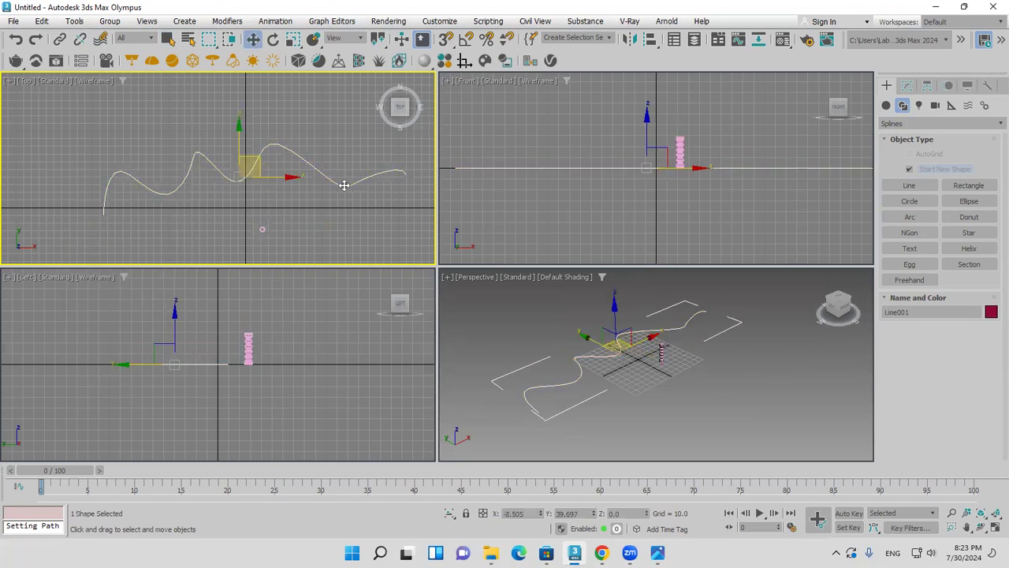
key(Delete)
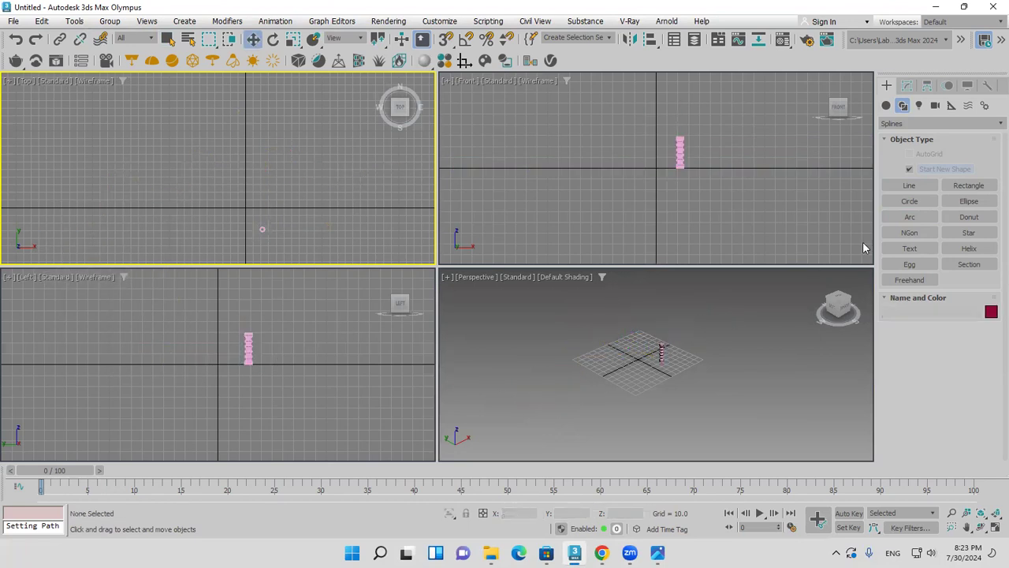
click(968, 248)
drag(237, 179, 268, 215)
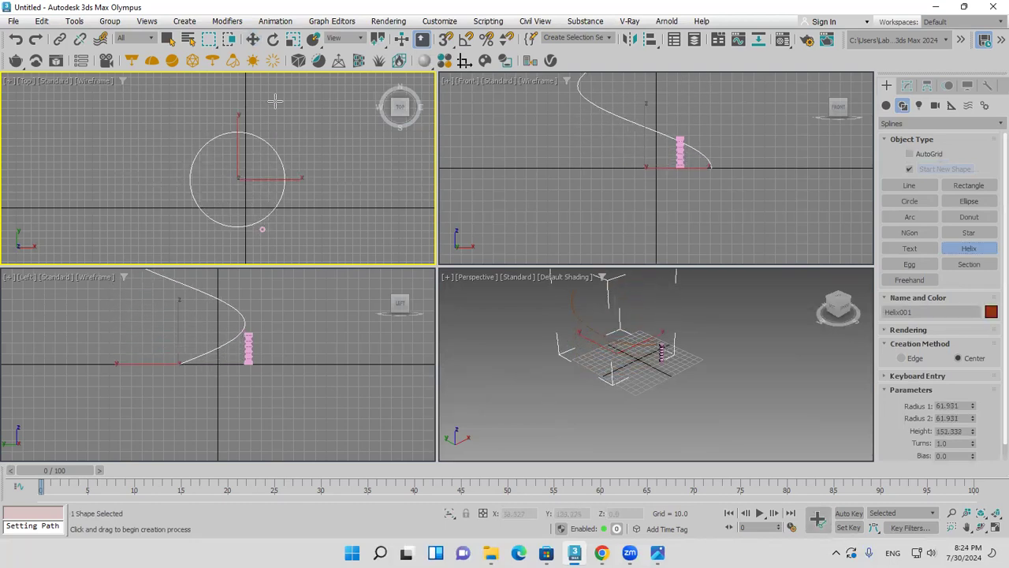
right_click(600, 355)
Distribute 32 evenly spaced instances of the hose along the helix with the Spacing Tool
click(661, 412)
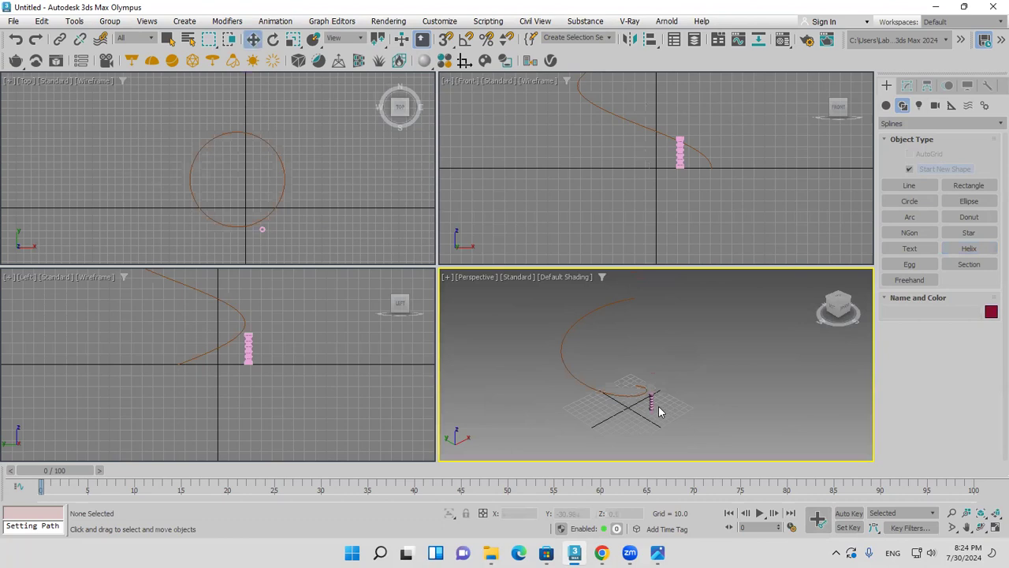
click(652, 404)
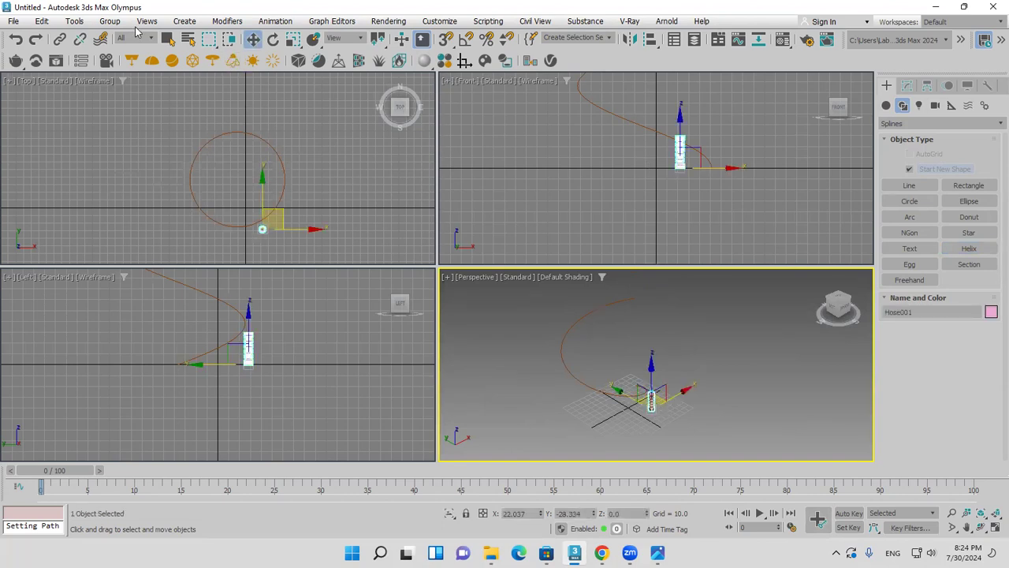
click(74, 21)
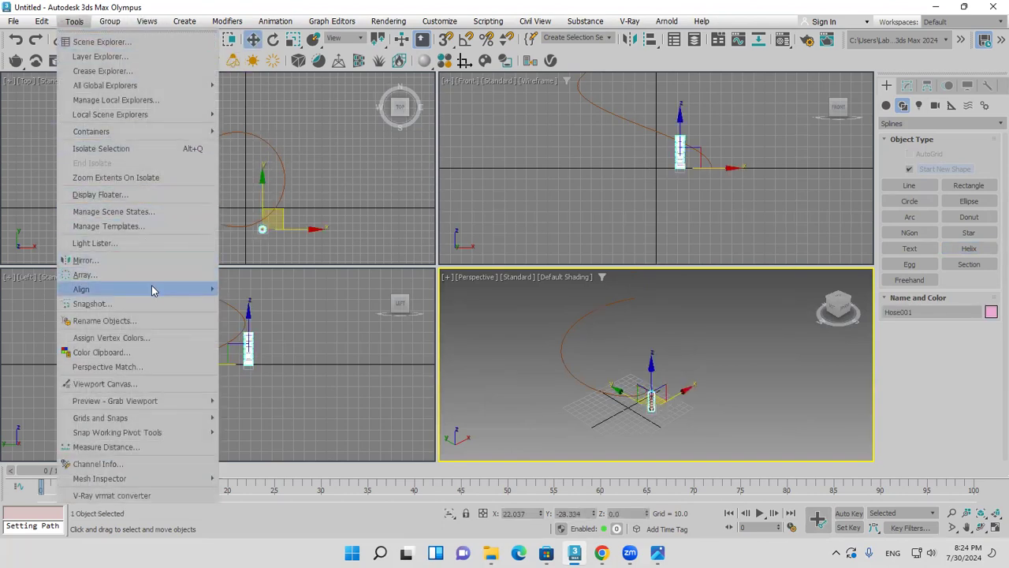
mouse_move(154, 290)
click(311, 318)
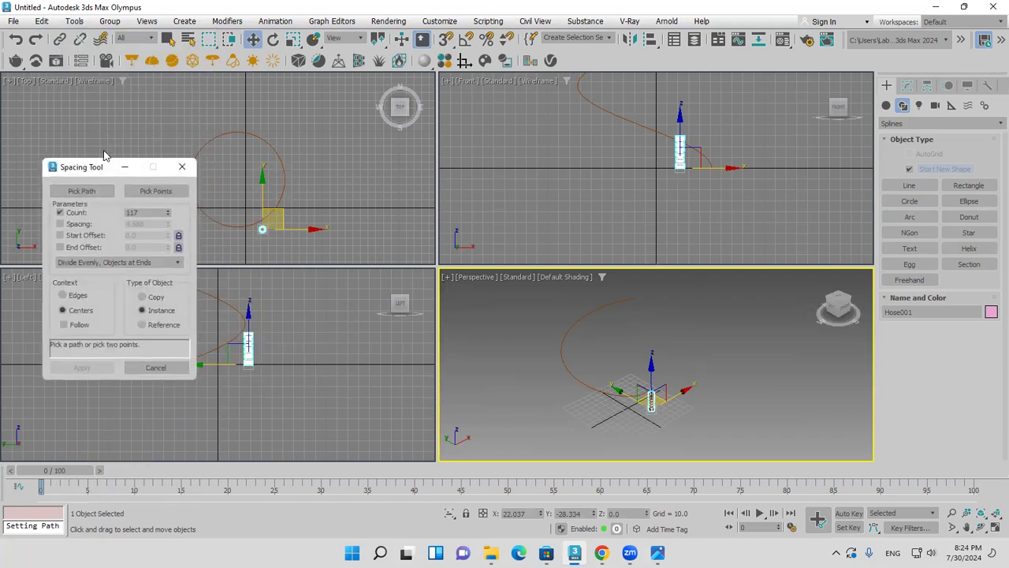
click(86, 193)
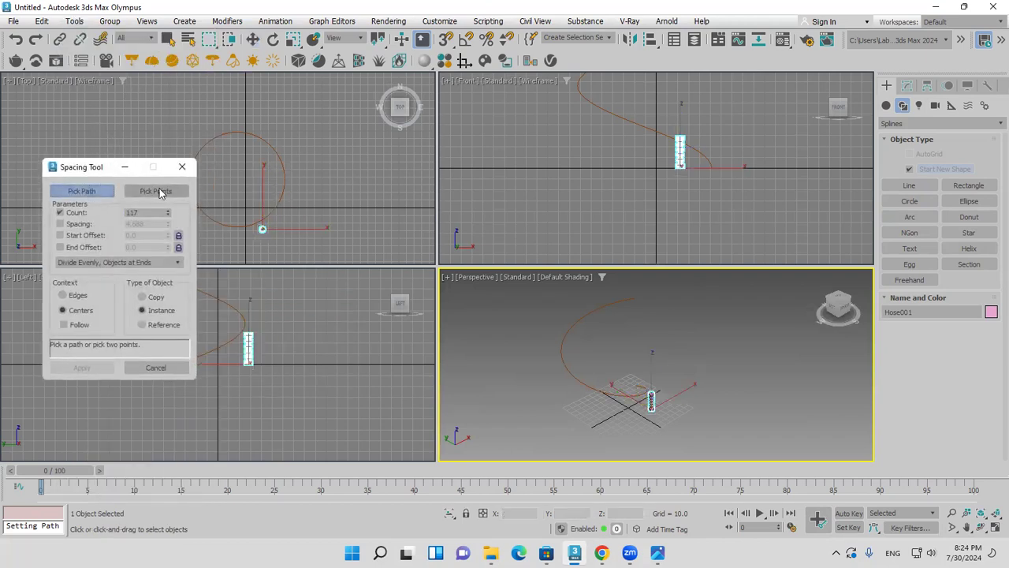
click(237, 228)
drag(168, 214, 180, 264)
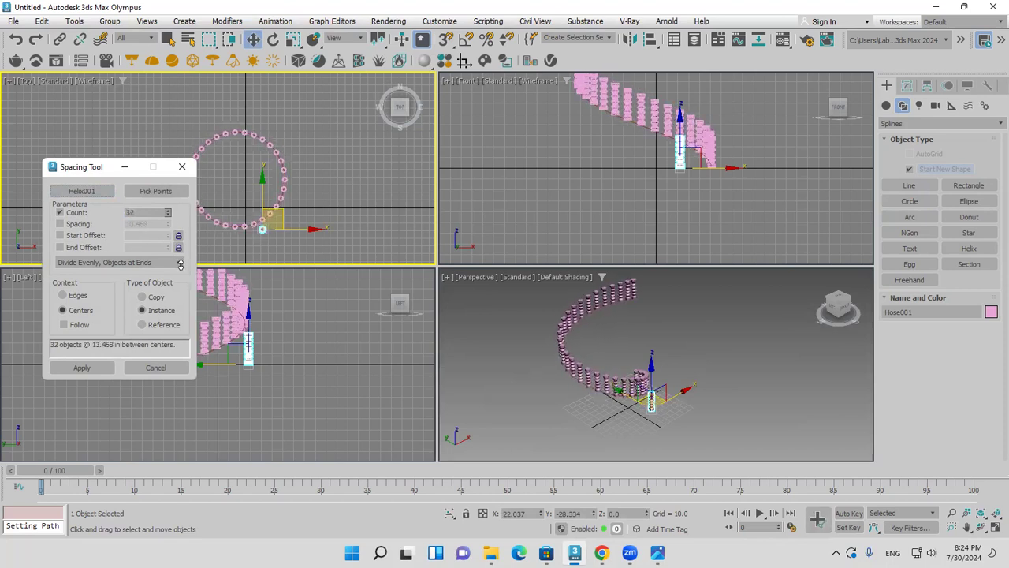
click(110, 368)
click(156, 368)
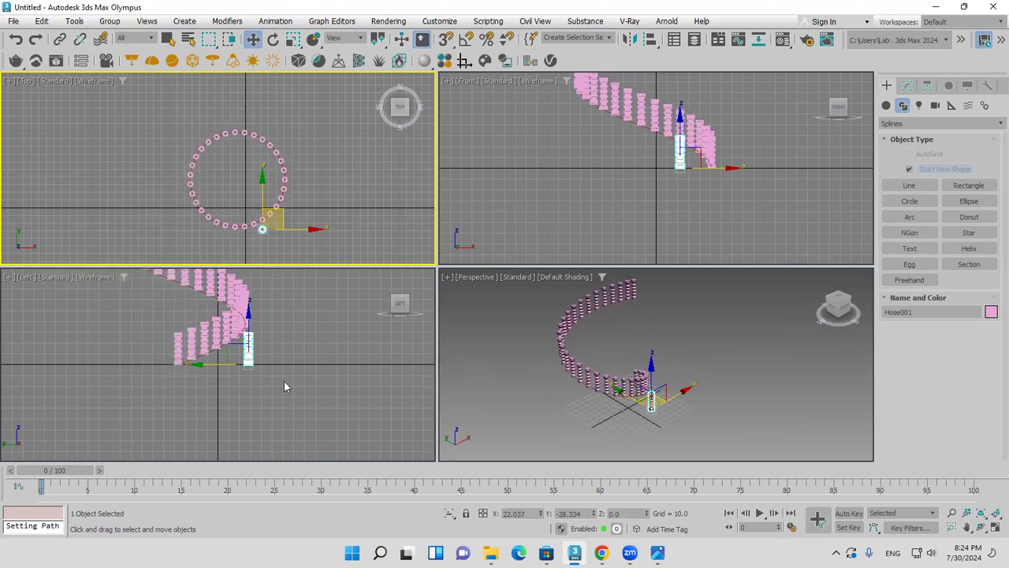
click(534, 384)
alt+middle_drag(534, 385, 573, 453)
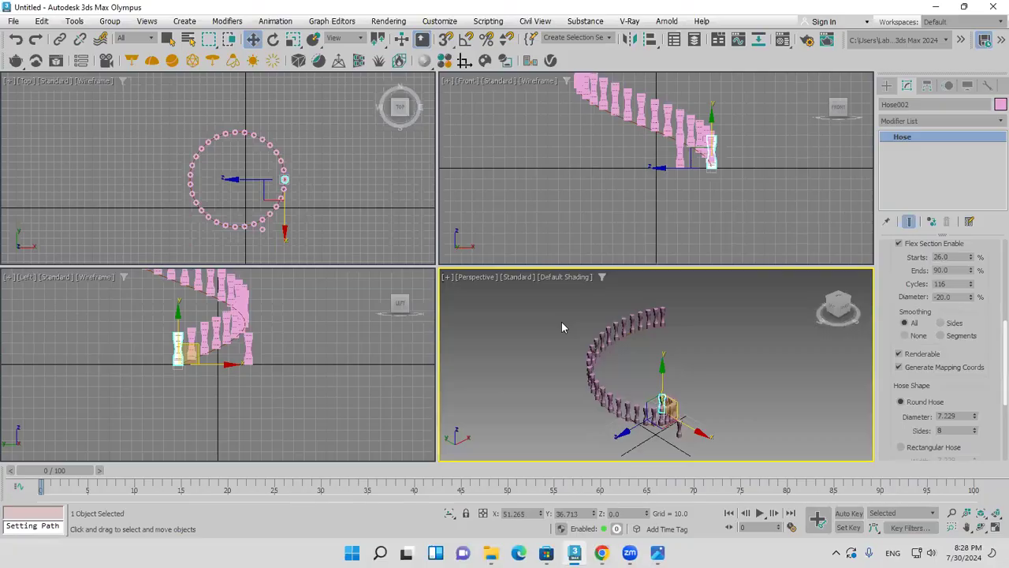
Start a new scene and draw a rectangle about 255 long and 309 wide in the Top view
key(ctrl+n)
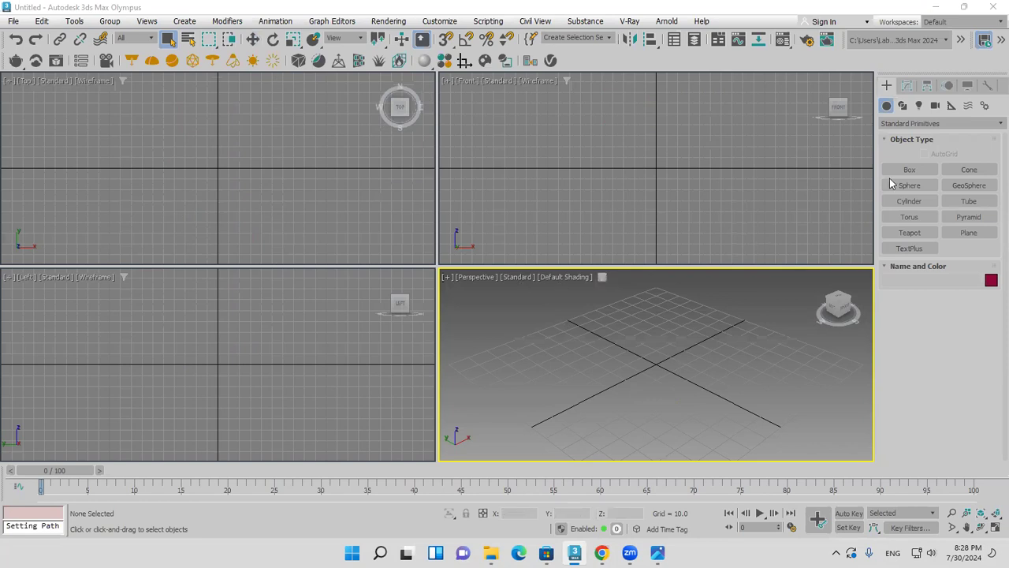
click(904, 105)
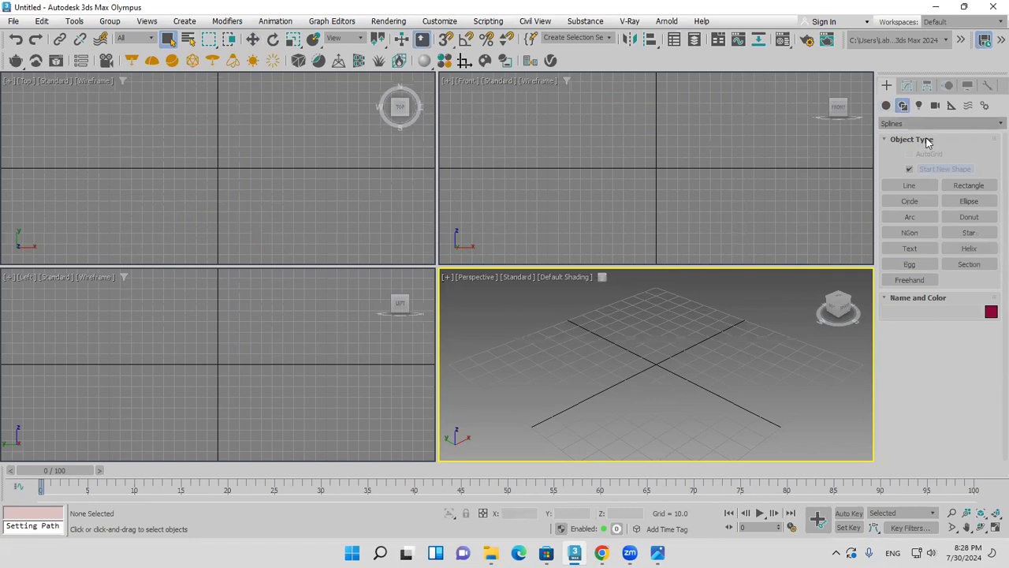
click(962, 187)
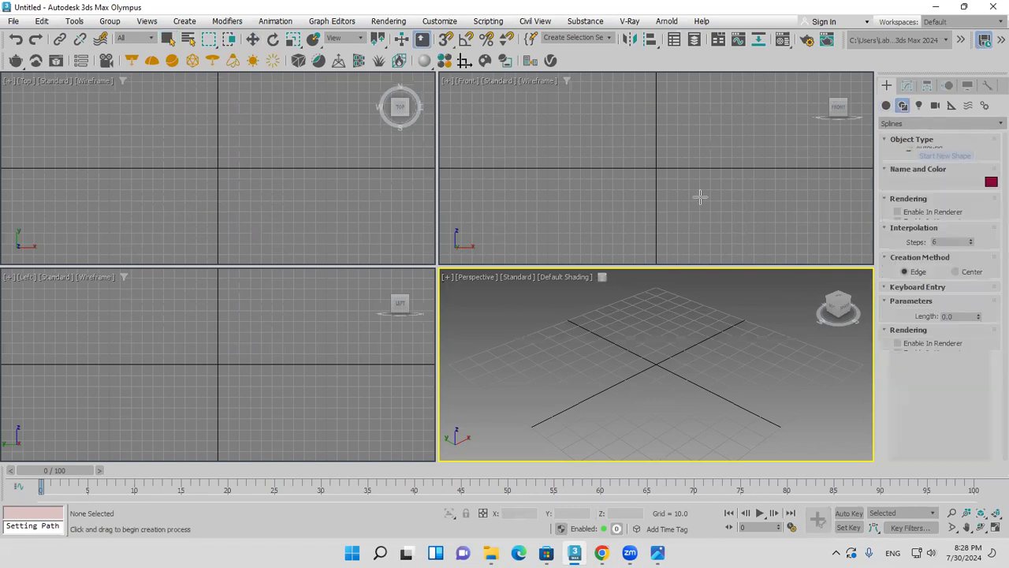
drag(126, 100, 426, 361)
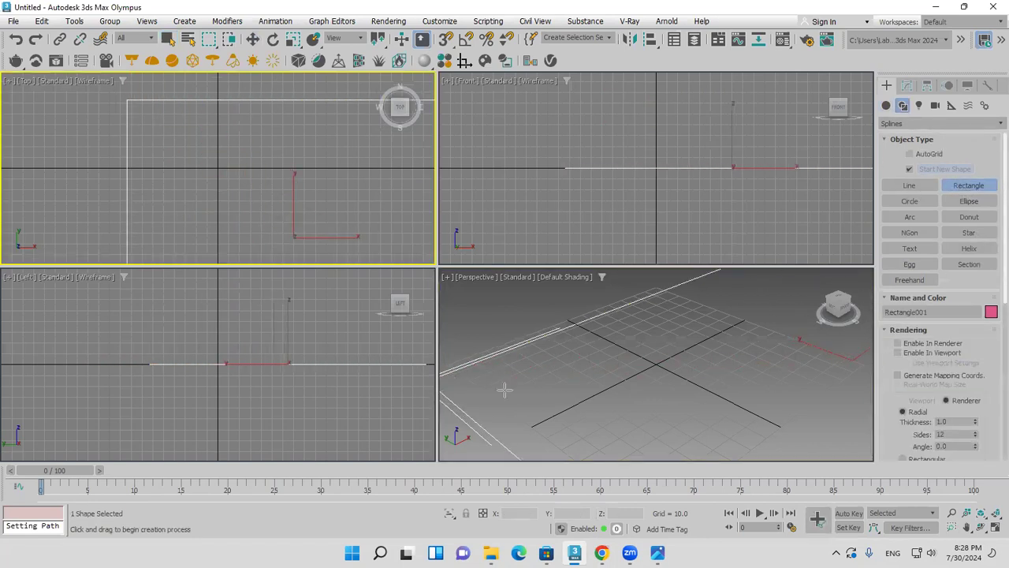
scroll(603, 384, down, 5)
scroll(603, 384, up, 3)
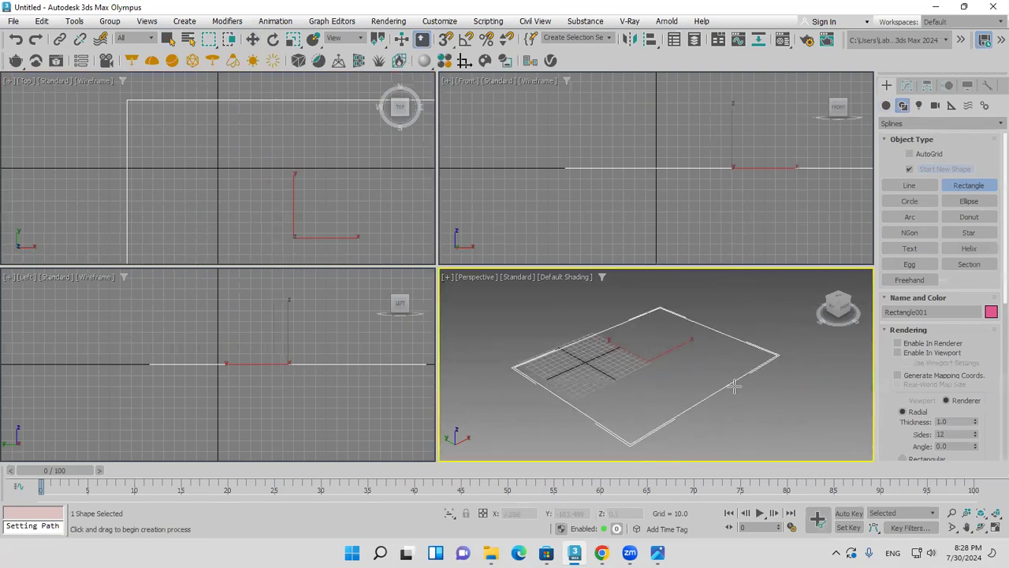
Apply a Sweep modifier to the rectangle and set its built-in section to Wide Flange
click(908, 86)
click(916, 121)
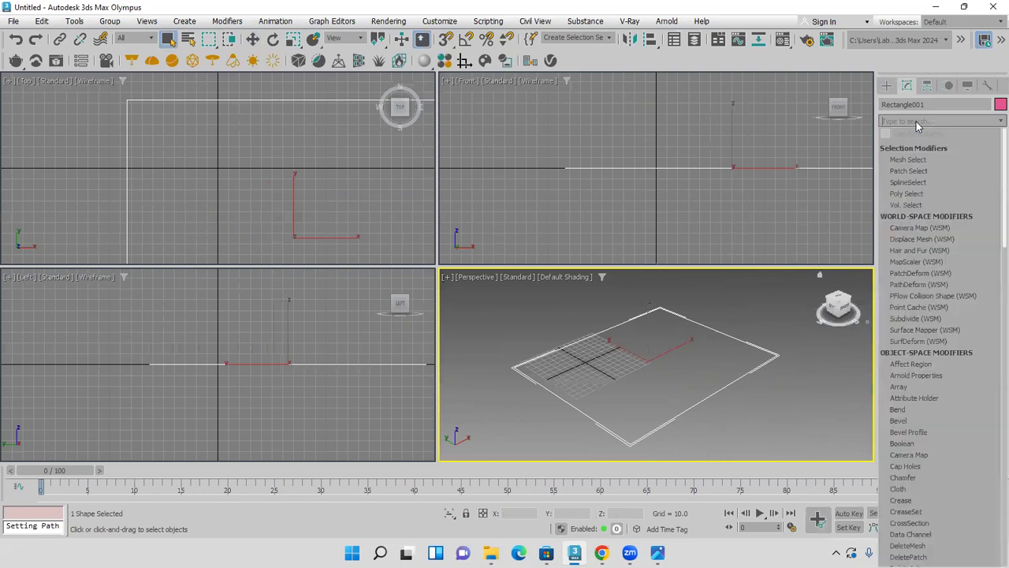
text(sw)
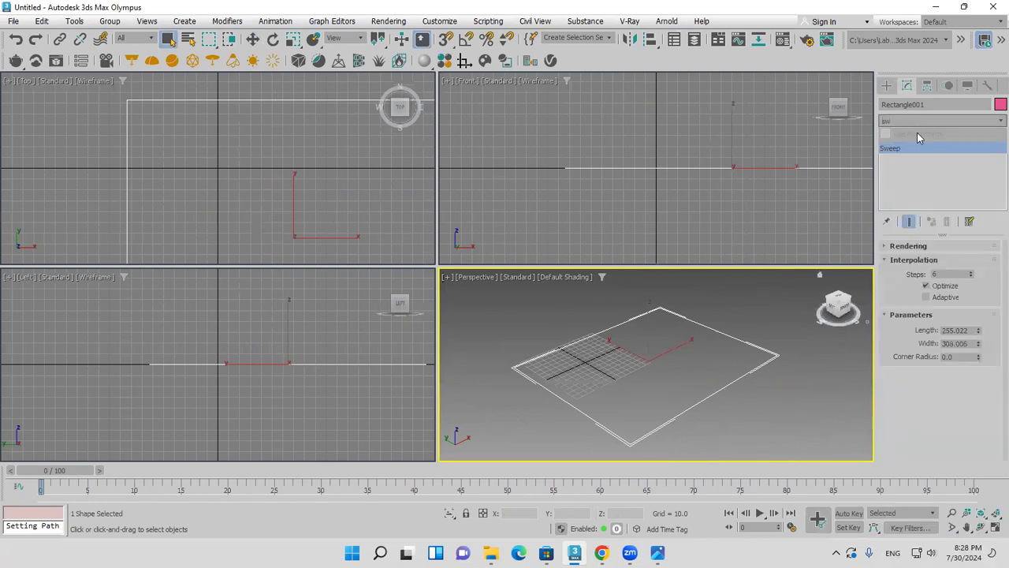
click(907, 149)
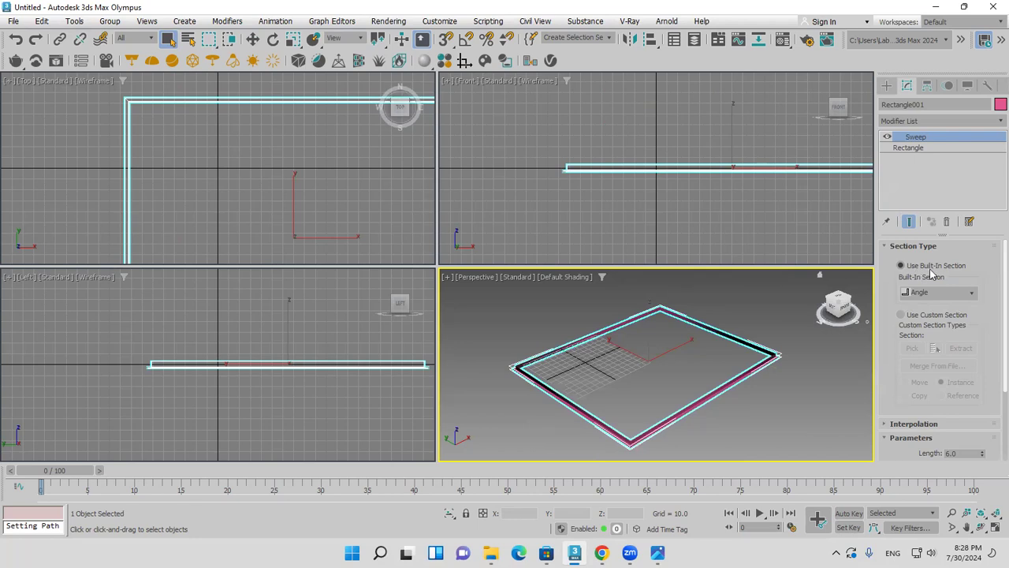
click(953, 293)
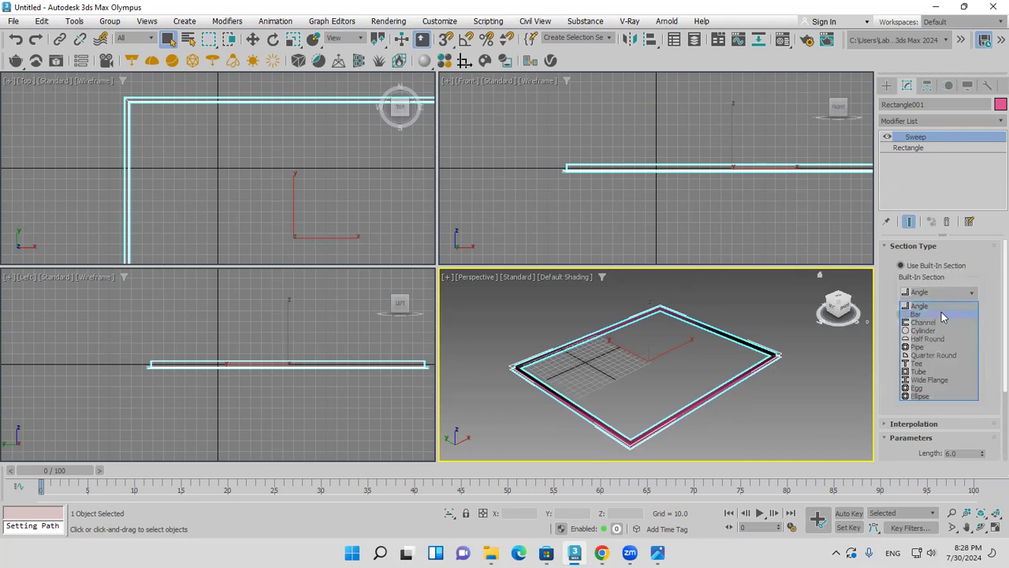
click(932, 380)
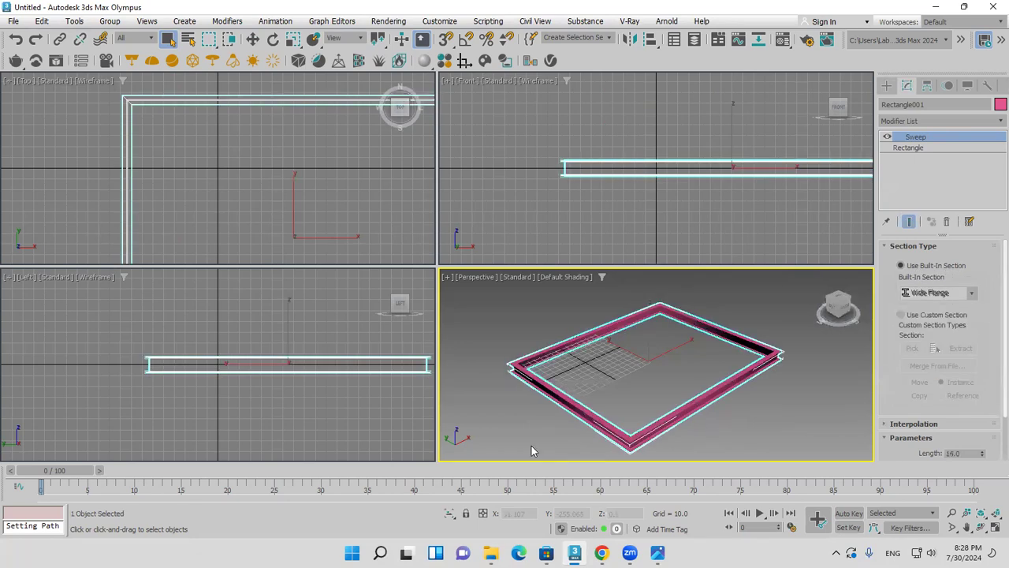
scroll(630, 441, up, 5)
scroll(633, 433, up, 3)
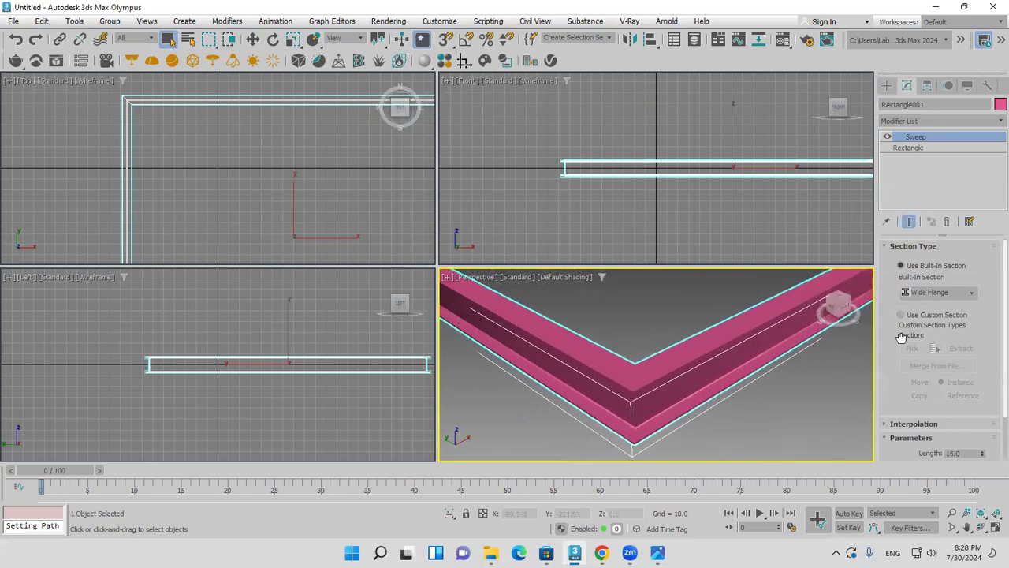
Set the length of the swept frame's Wide Flange section to 12.32
scroll(901, 338, down, 2)
drag(983, 395, 976, 323)
scroll(653, 364, down, 3)
alt+middle_drag(612, 405, 690, 418)
scroll(959, 290, up, 2)
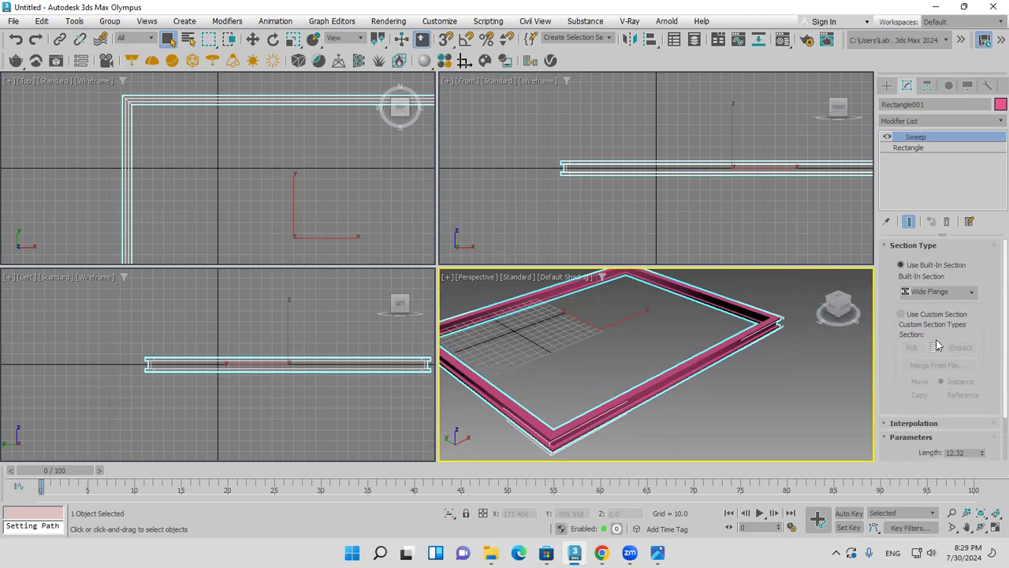
click(954, 291)
click(954, 294)
Open the scene file 1 from the Desktop without saving the current scene
click(15, 22)
click(25, 70)
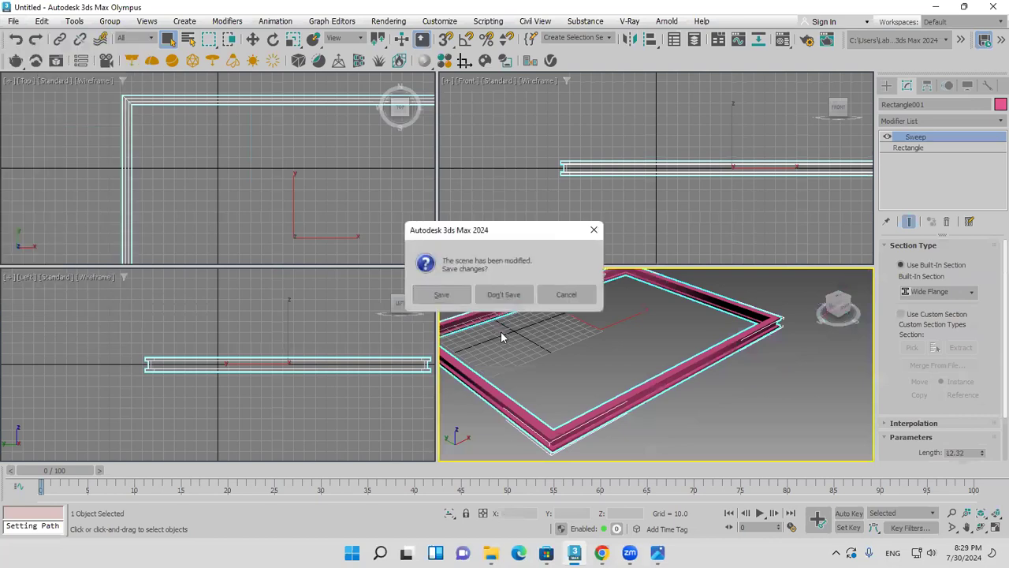
click(505, 295)
click(36, 136)
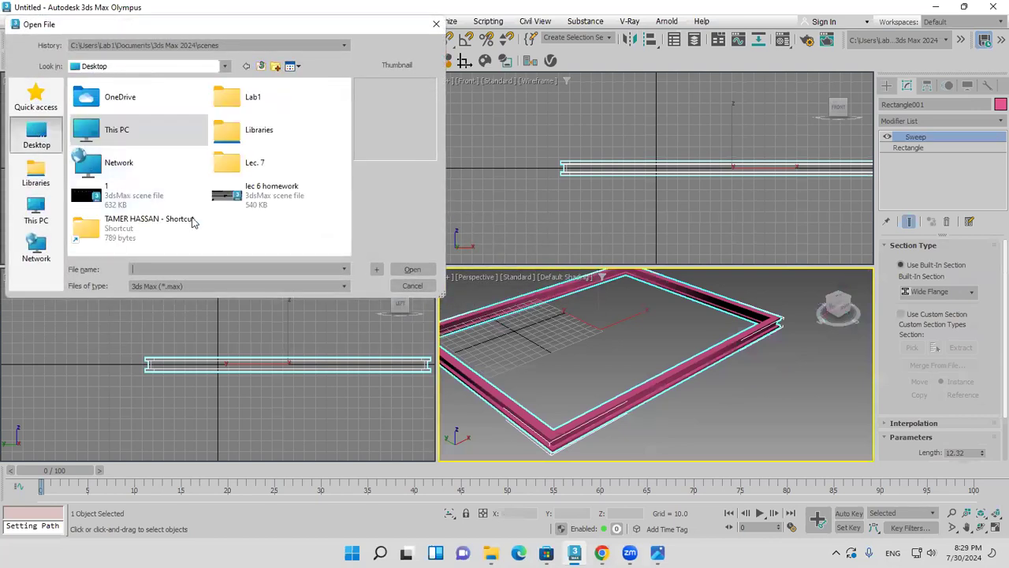
double_click(94, 196)
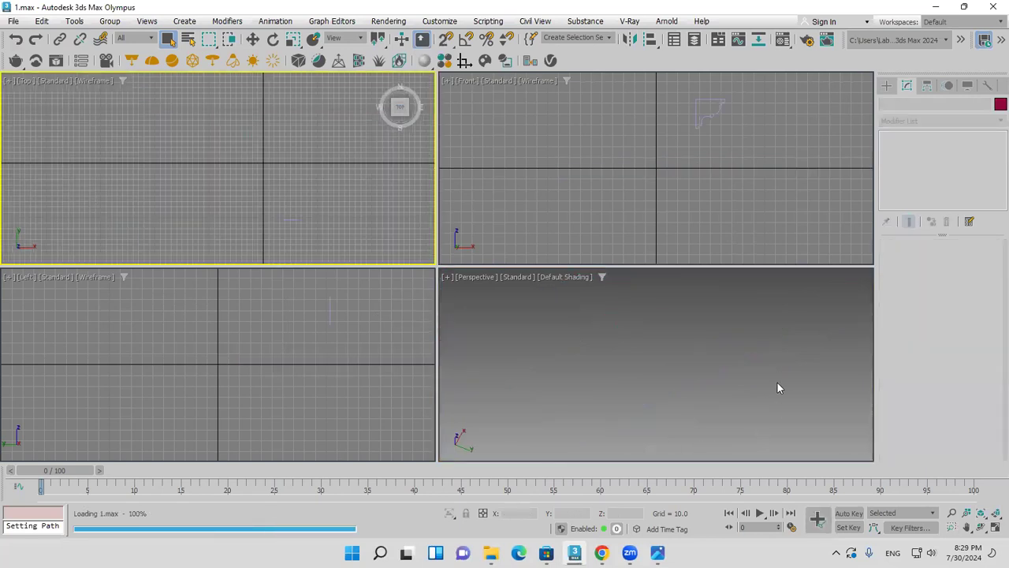
Draw a rectangle about 370 long and 419 wide in the Top view around the molding profile
click(978, 528)
drag(721, 434, 738, 315)
click(888, 85)
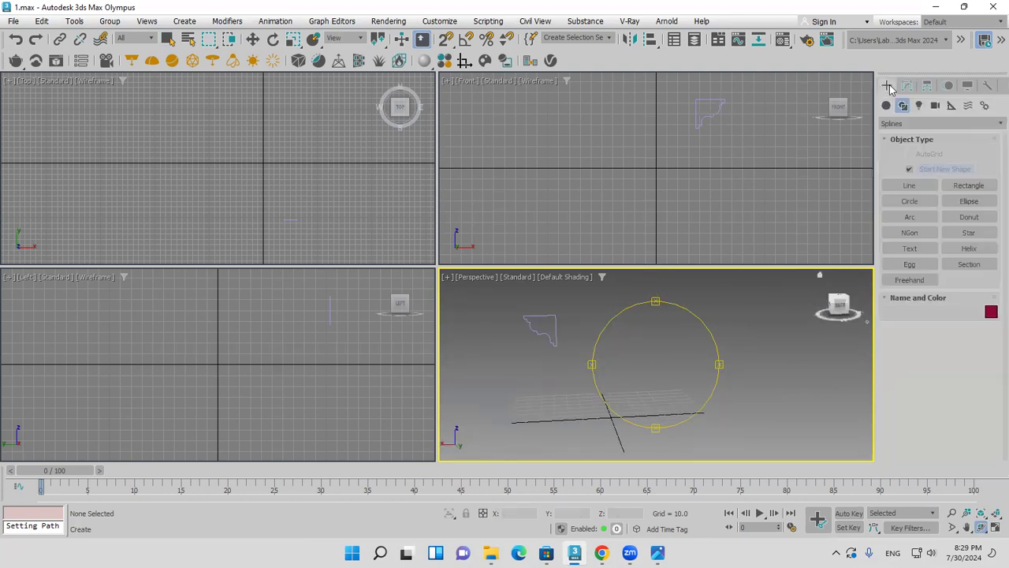
click(969, 185)
click(266, 142)
drag(174, 120, 400, 319)
click(801, 413)
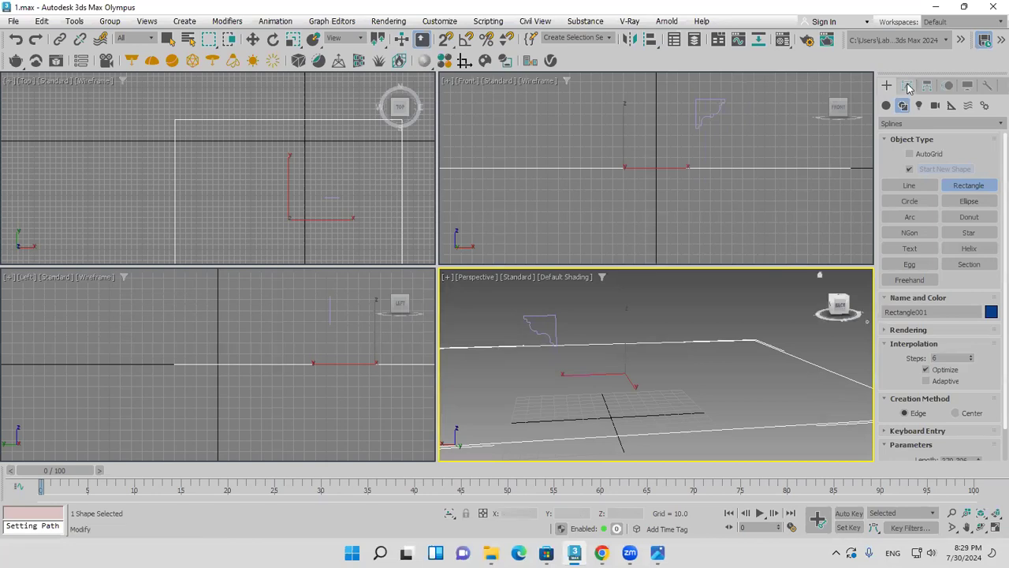
Apply a Sweep modifier to the new rectangle
click(908, 88)
click(919, 124)
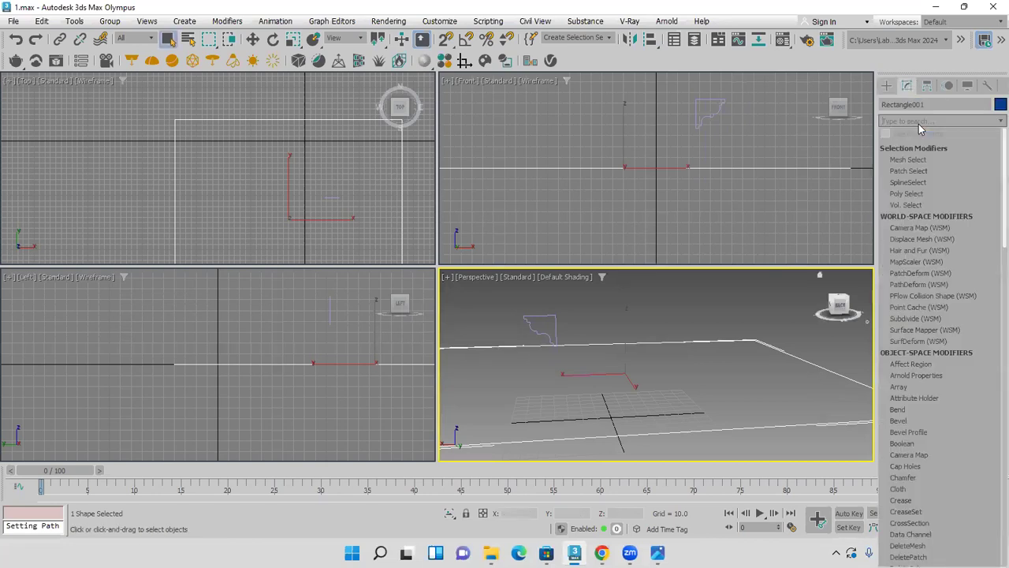
text(sw)
click(917, 148)
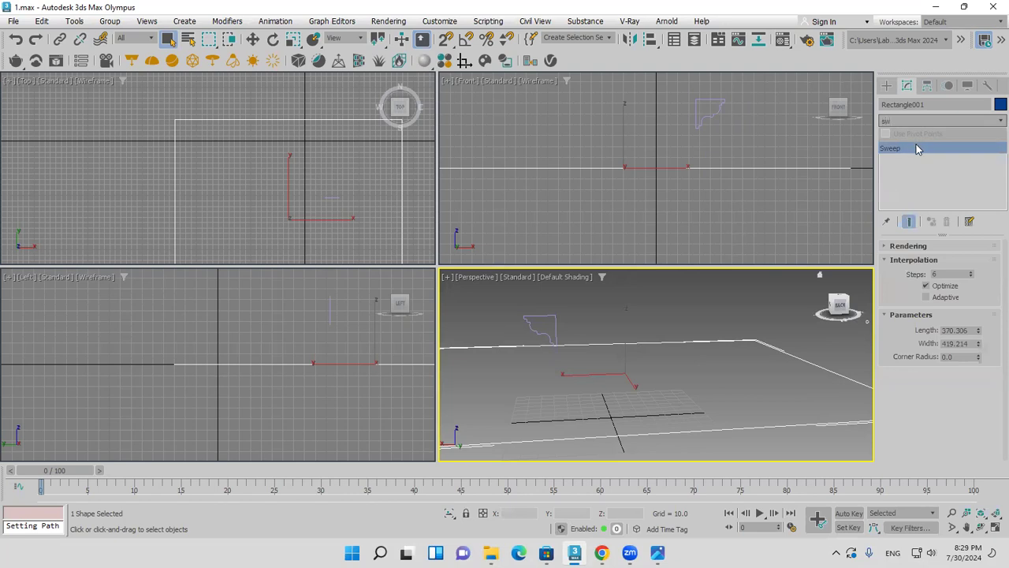
click(915, 149)
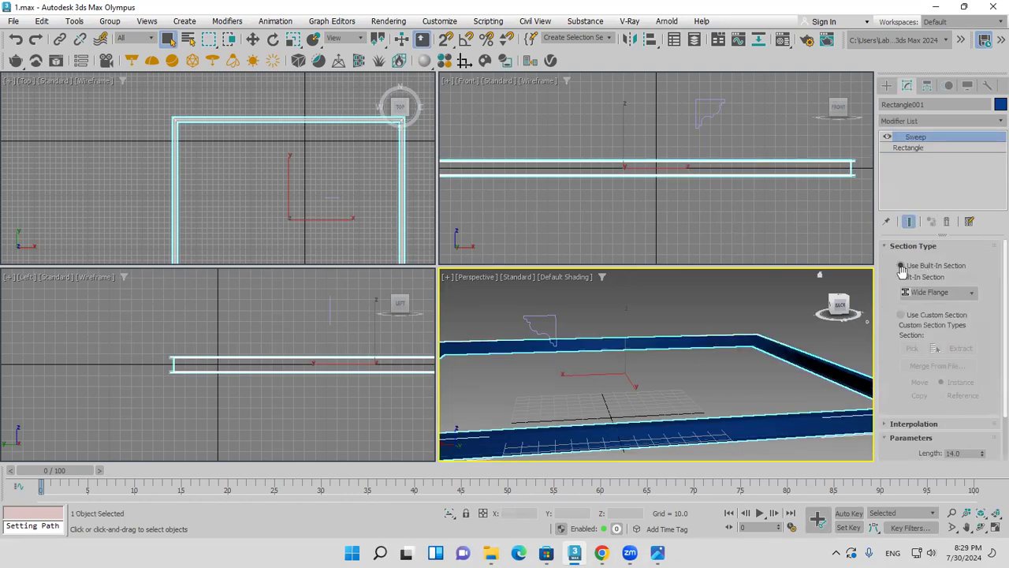
Switch the sweep to a custom section and pick the molding profile line as its section
drag(924, 272, 925, 269)
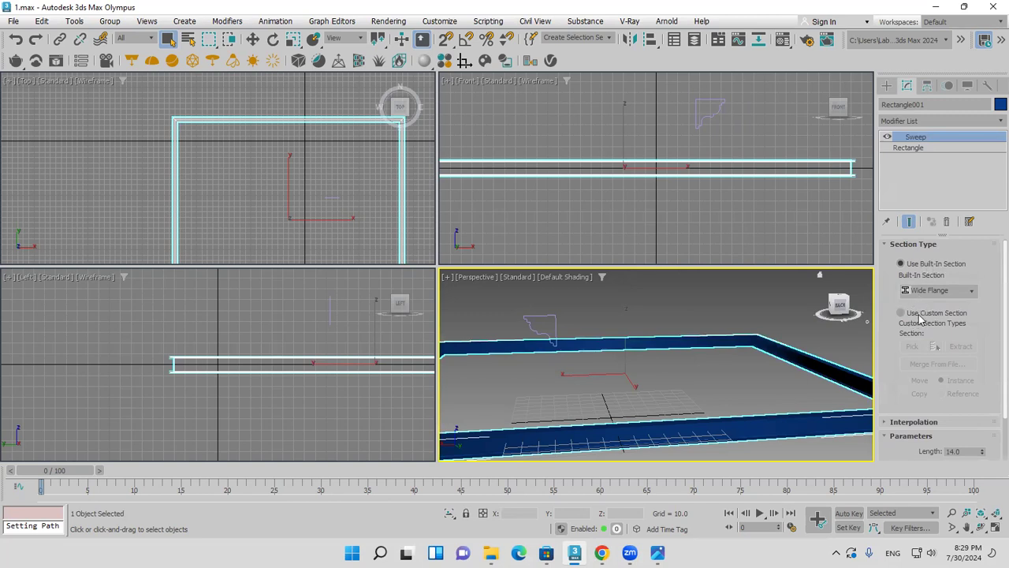
click(903, 313)
click(914, 347)
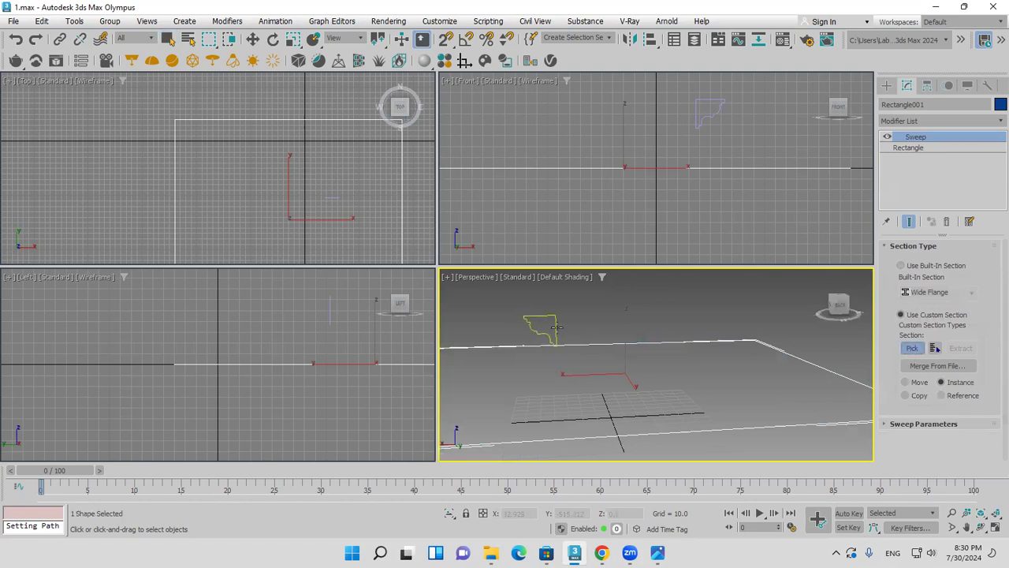
click(547, 329)
alt+middle_drag(685, 398, 796, 347)
Change the swept frame's object color to white
click(1000, 105)
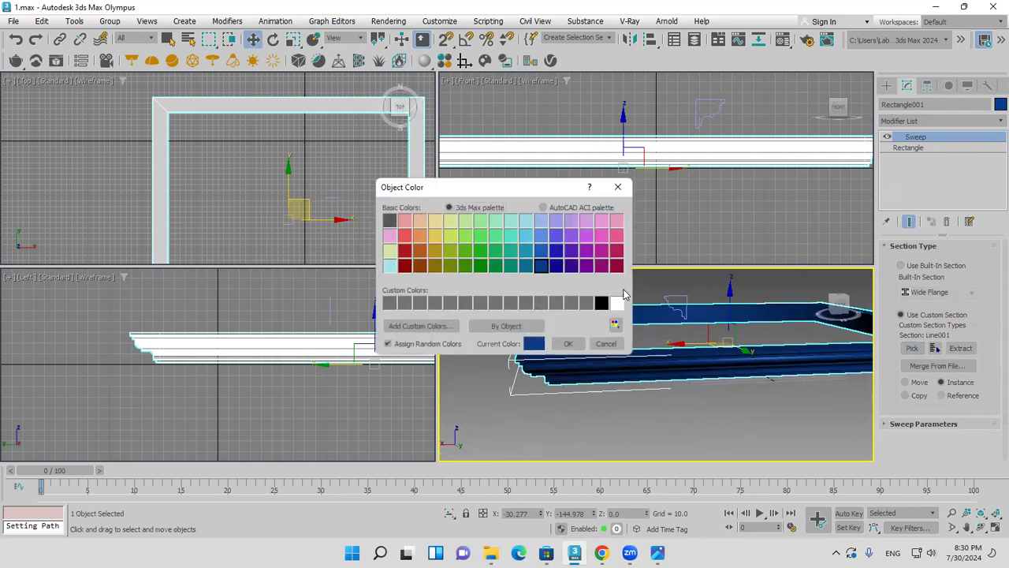
click(616, 304)
click(568, 343)
alt+middle_drag(631, 375, 642, 383)
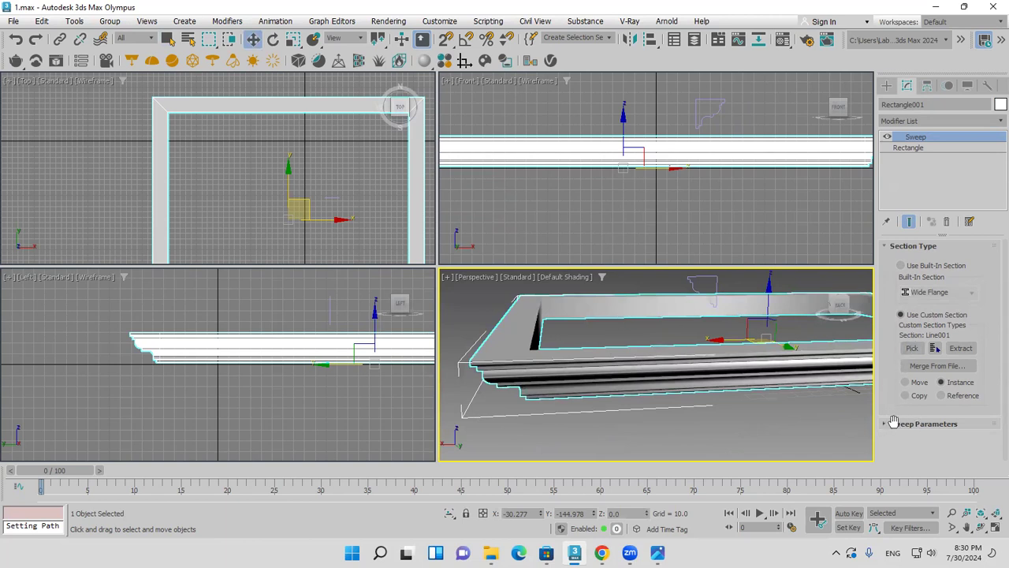
Mirror the sweep section on the XZ plane and examine the molding on the frame's inner side
click(895, 424)
scroll(895, 359, up, 2)
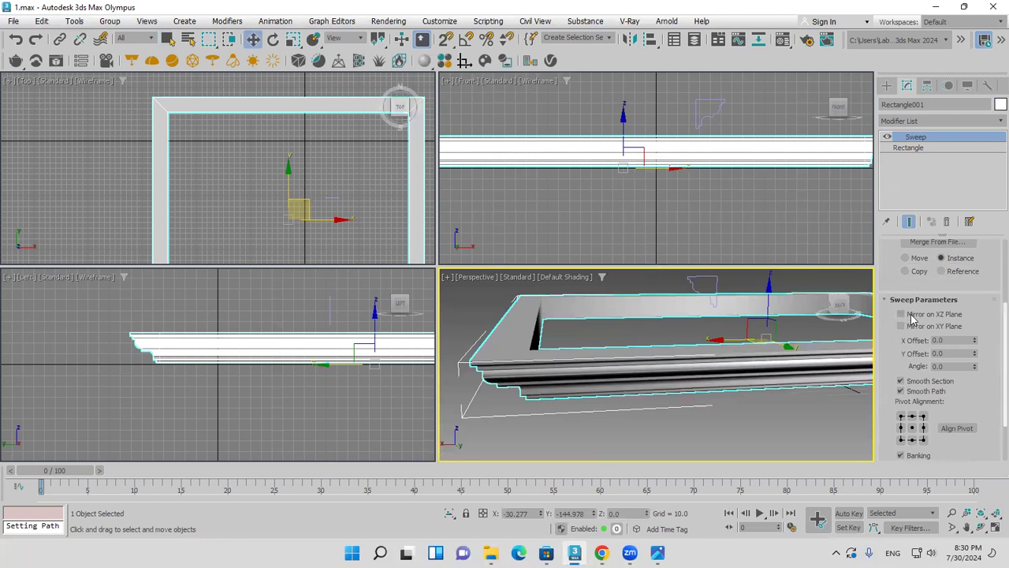
click(913, 315)
alt+middle_drag(757, 347, 757, 422)
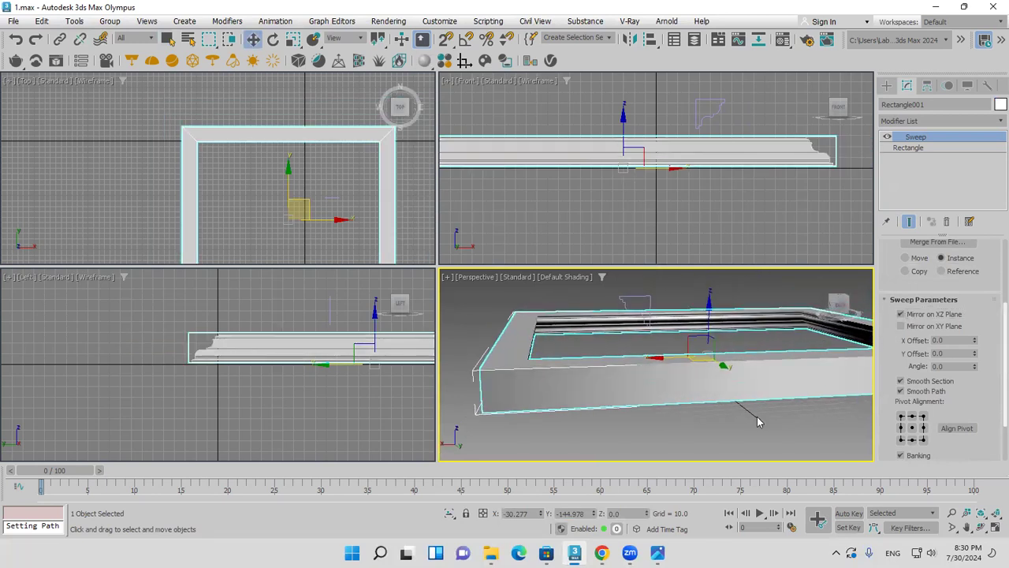
click(982, 528)
drag(671, 350, 696, 431)
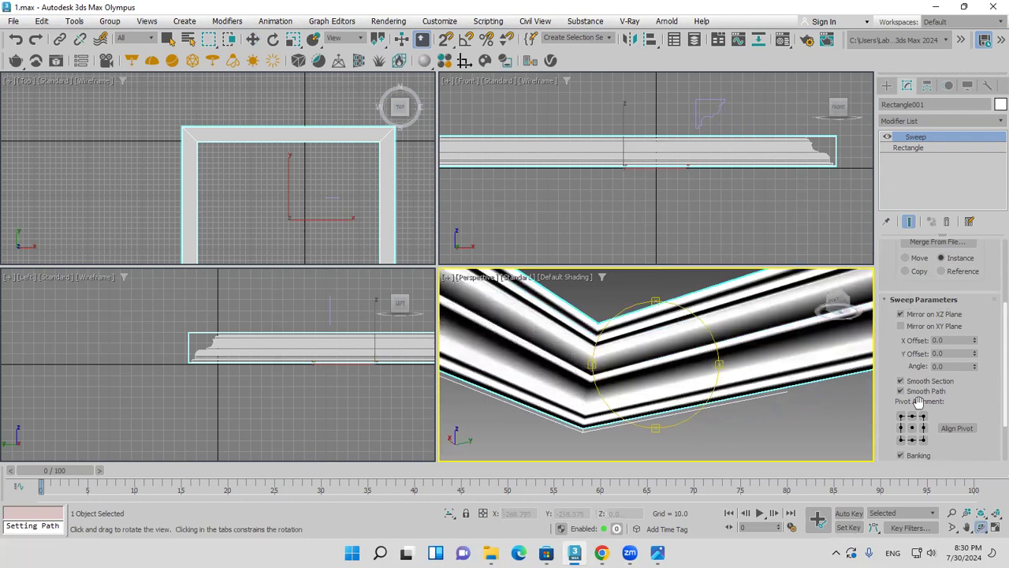
Try mirroring the sweep section on the XY plane, restore it, and delete the swept rectangle frame
click(928, 327)
click(926, 326)
drag(748, 358, 682, 391)
key(Delete)
drag(792, 268, 705, 399)
Draw an open curved spline with the Line tool in the Top viewport as a new sweep path
click(886, 85)
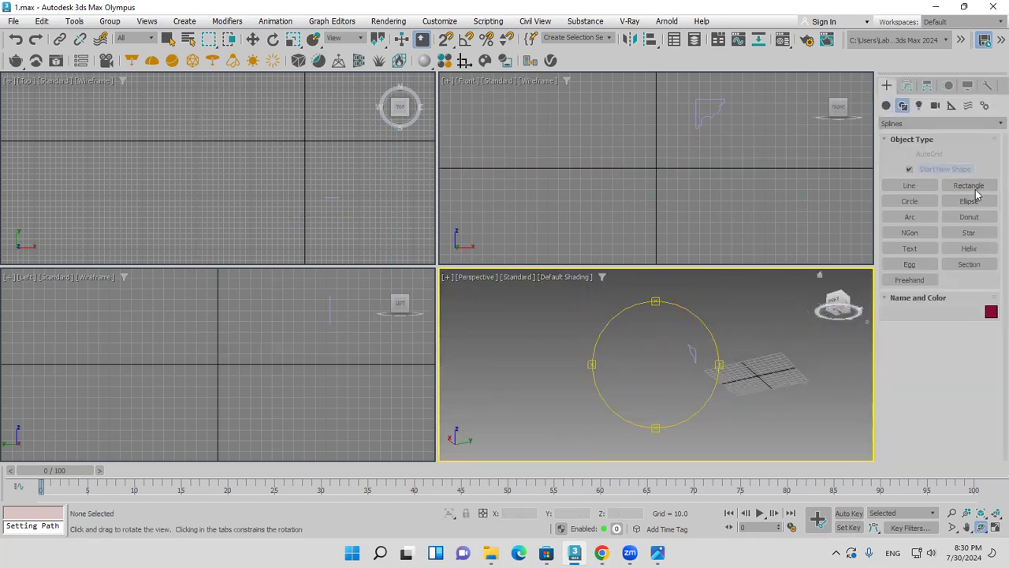
click(909, 185)
click(321, 118)
click(201, 130)
click(211, 208)
click(186, 221)
right_click(84, 207)
middle_drag(599, 356, 649, 402)
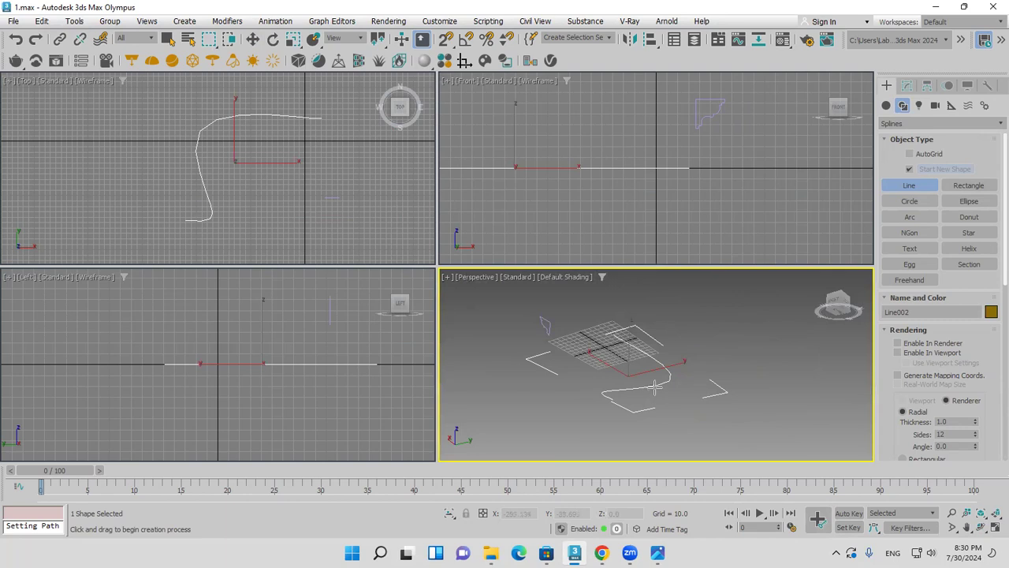
Apply a Sweep modifier to the curved line
click(907, 85)
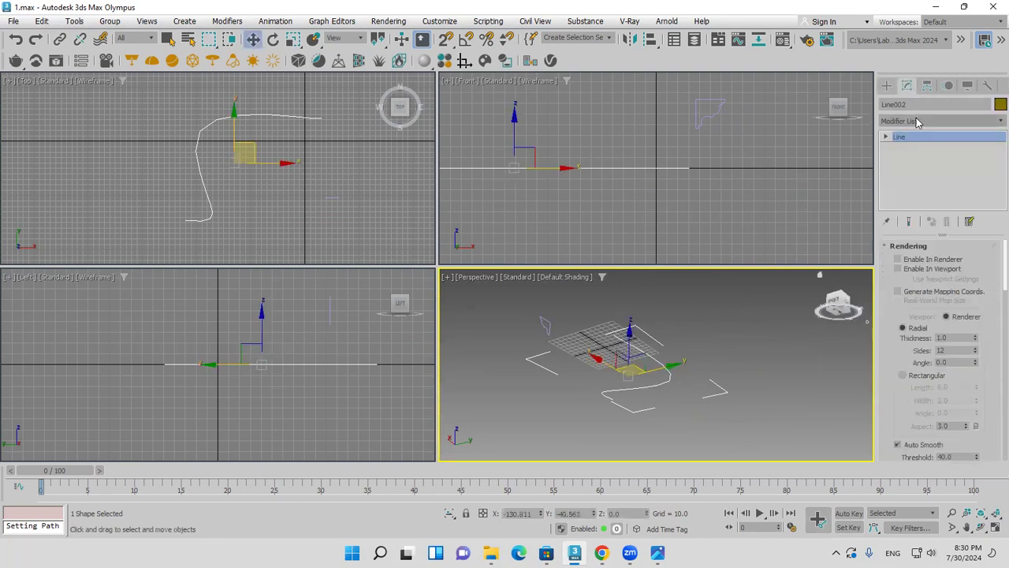
click(917, 123)
scroll(917, 125, down, 3)
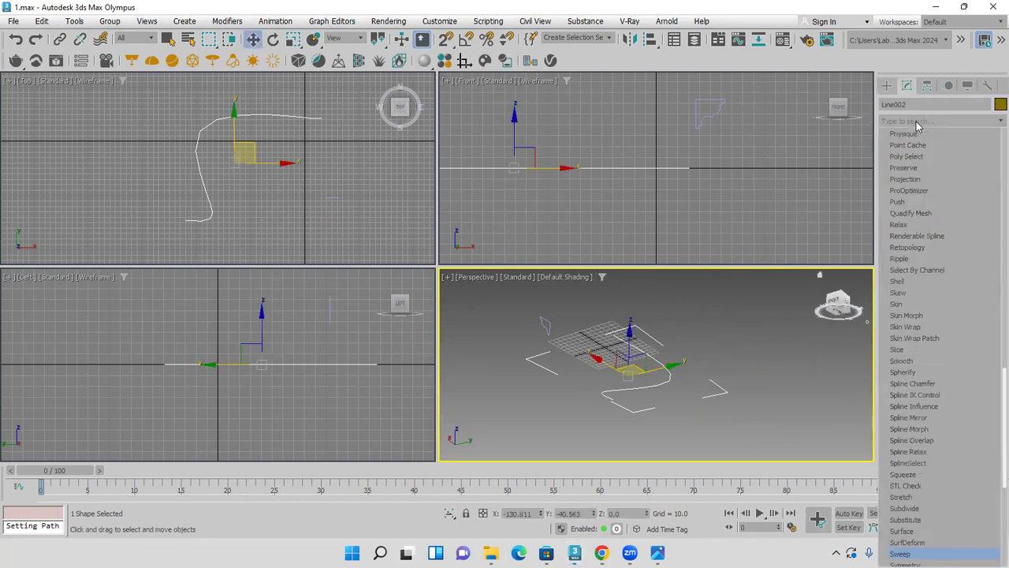
click(919, 121)
click(919, 122)
click(913, 147)
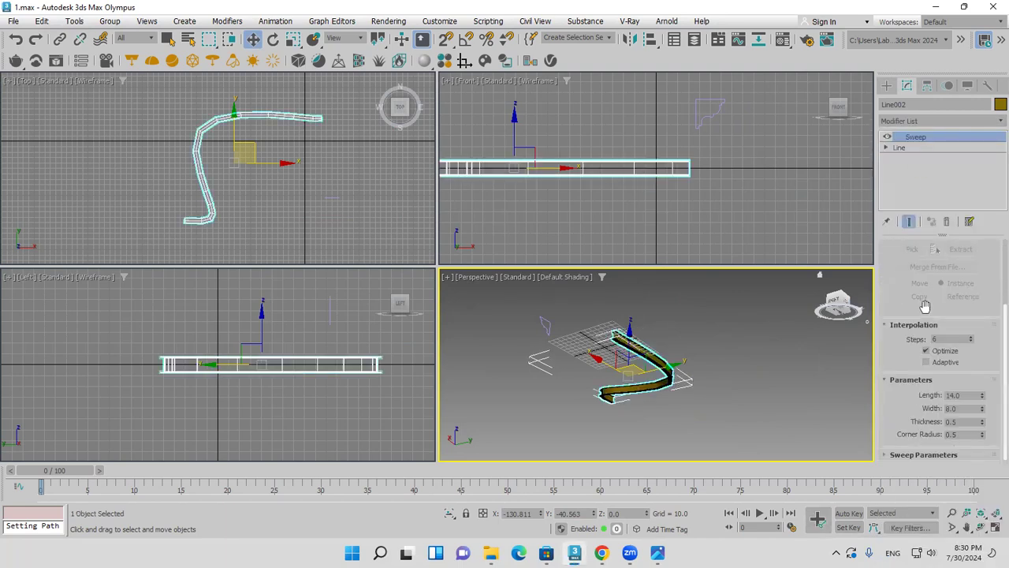
Switch the curved line's sweep to a custom section and pick the molding profile as its section
scroll(905, 293, up, 5)
click(903, 315)
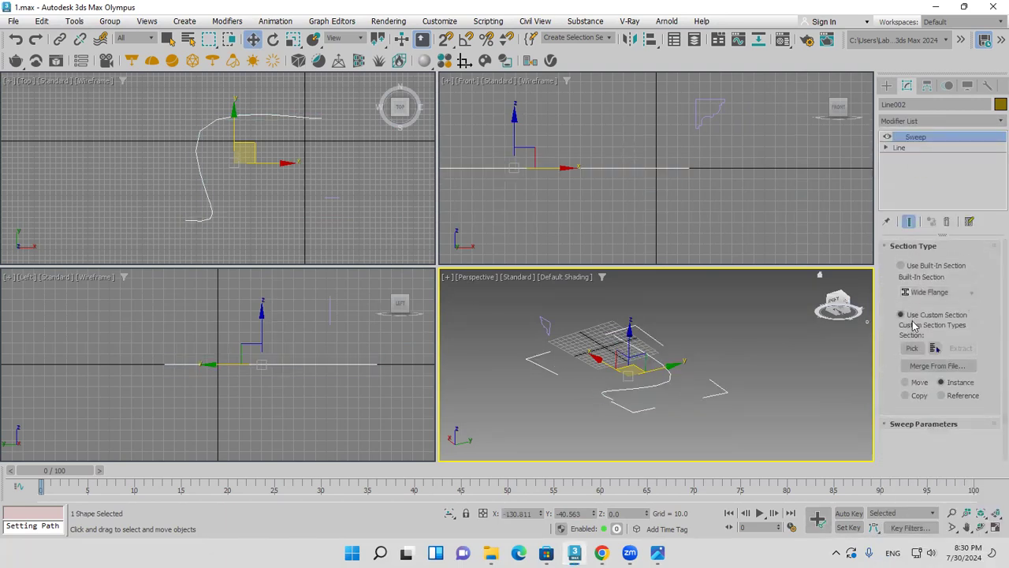
click(912, 348)
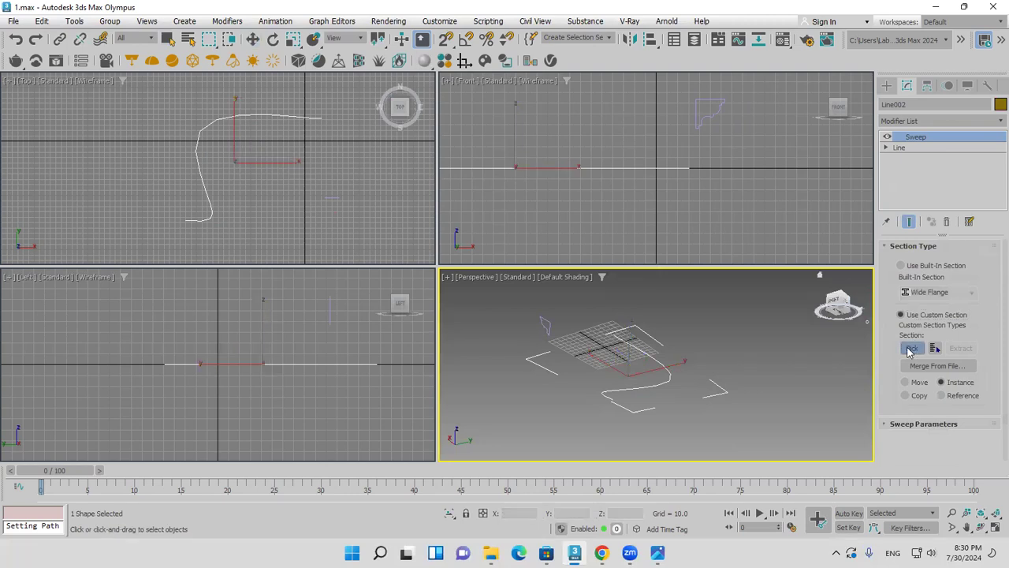
click(546, 329)
scroll(631, 379, up, 5)
middle_drag(631, 379, 610, 409)
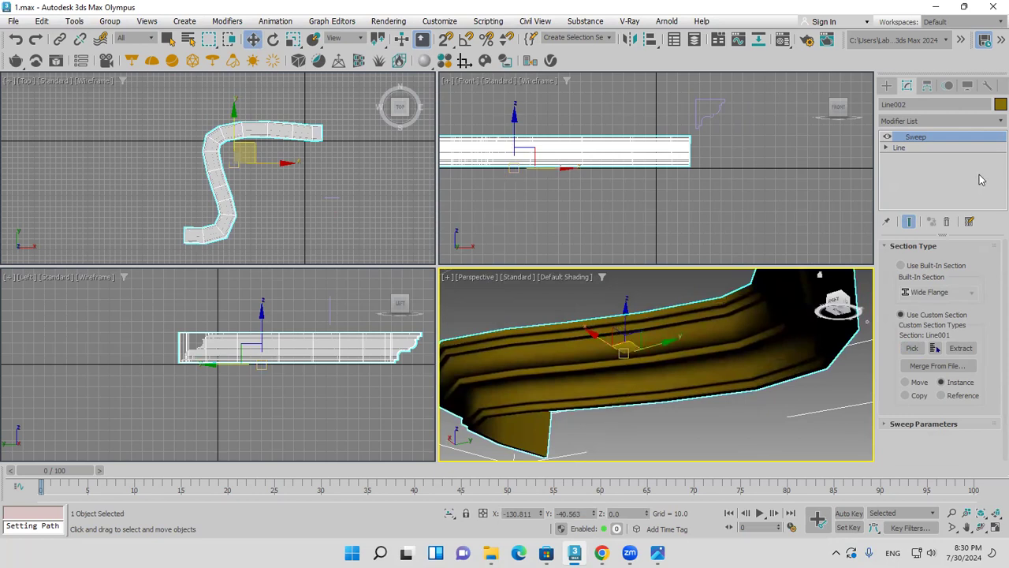
Enable Adaptive interpolation on the base line beneath the Sweep modifier and return to the Sweep level
click(899, 148)
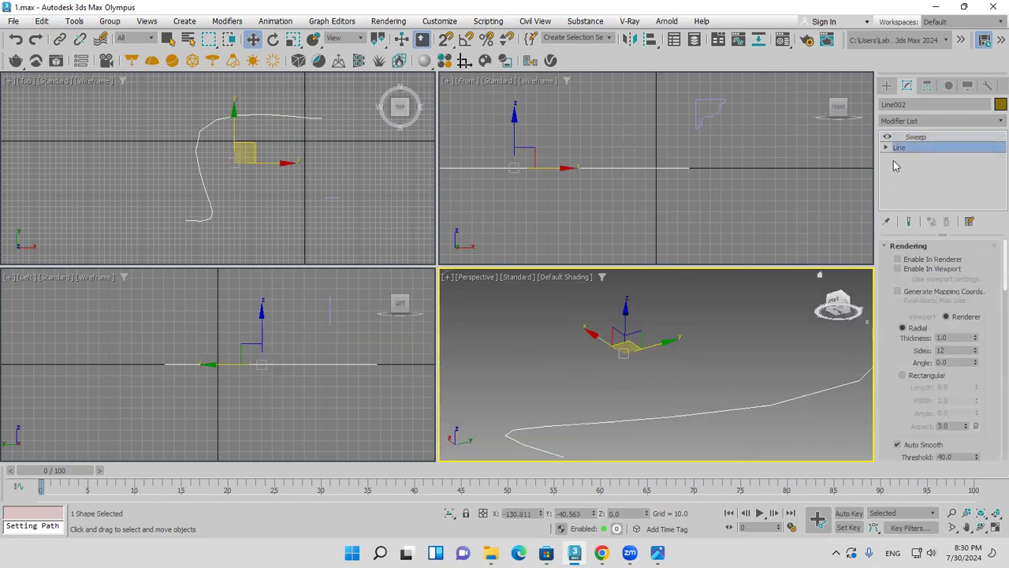
click(907, 246)
click(908, 259)
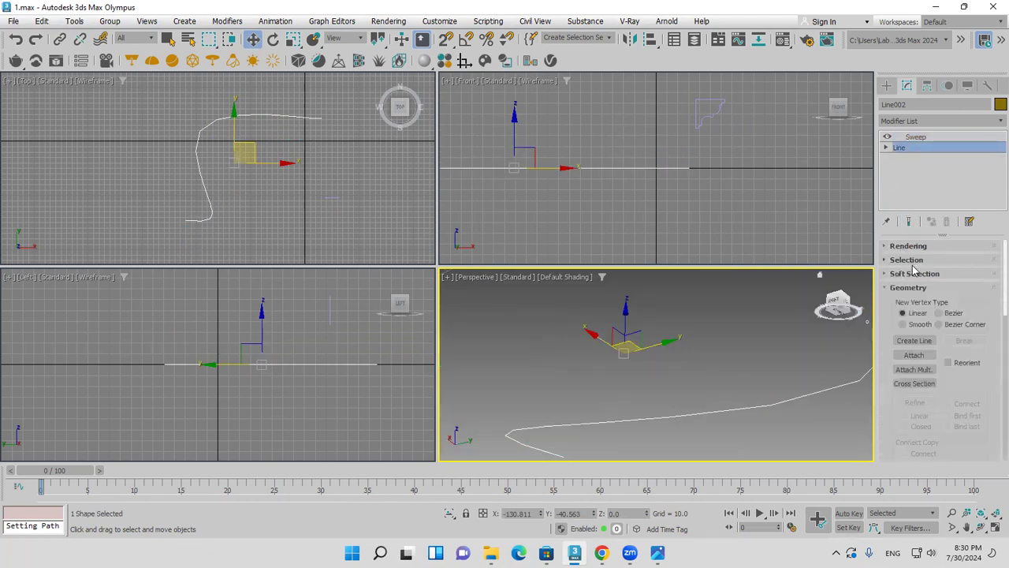
click(912, 287)
click(927, 339)
click(913, 137)
middle_drag(654, 369, 859, 345)
middle_drag(636, 354, 730, 360)
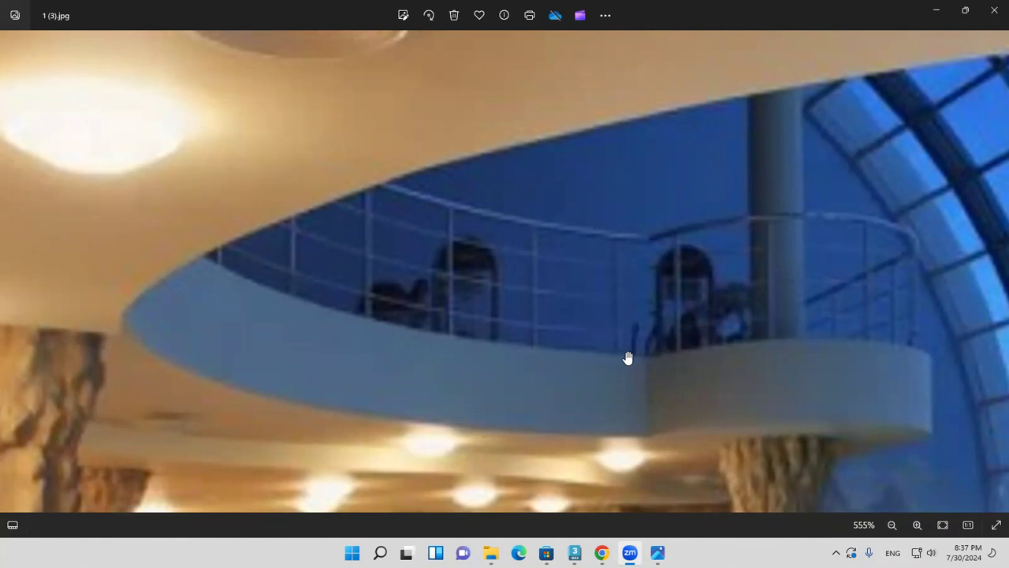
Examine the curved balcony railing in the reference photo 1 (3).jpg, and switch back to 3ds Max
drag(561, 444, 559, 459)
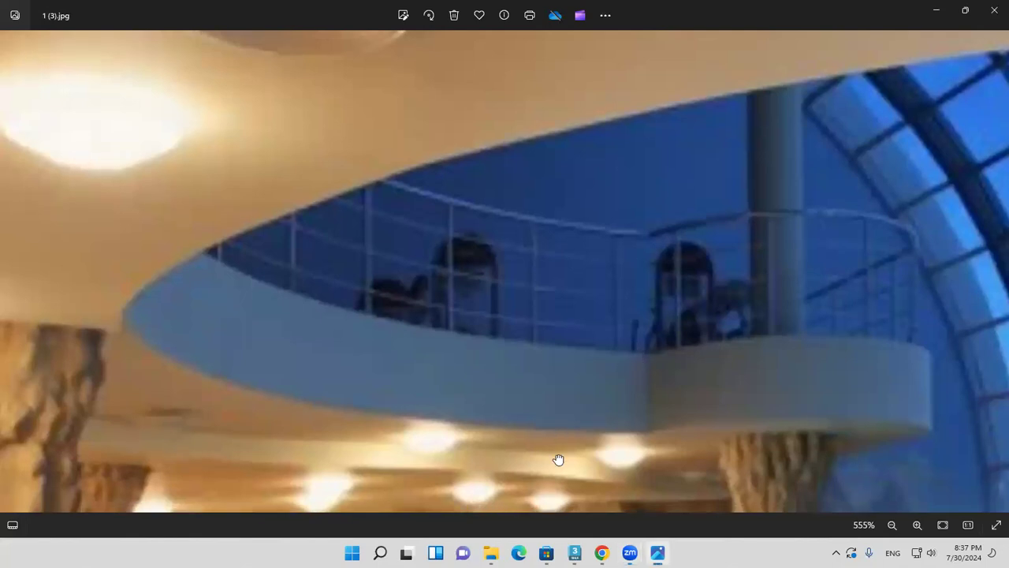
mouse_move(572, 418)
mouse_down()
mouse_move(532, 406)
mouse_move(564, 416)
mouse_up()
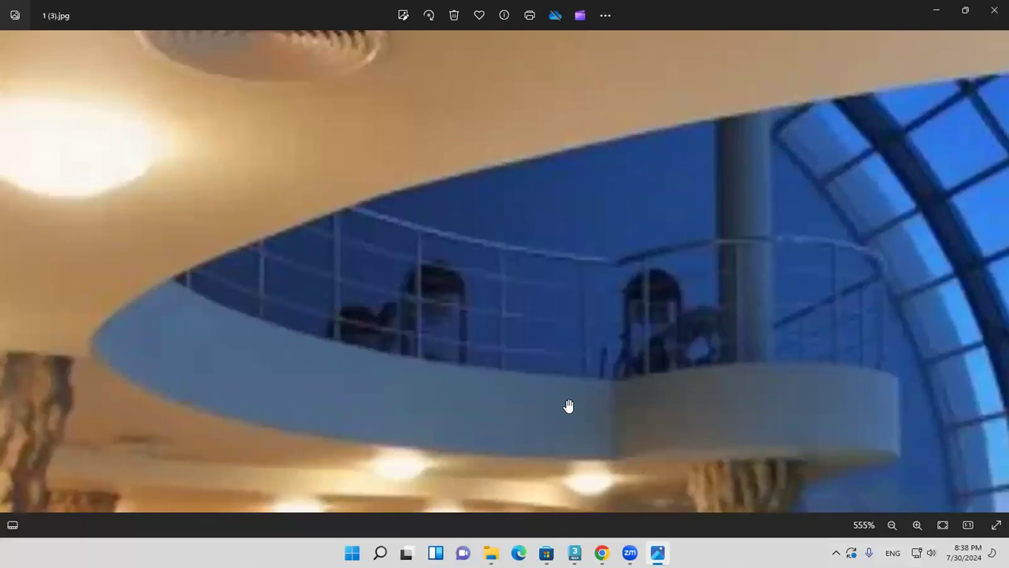
click(575, 552)
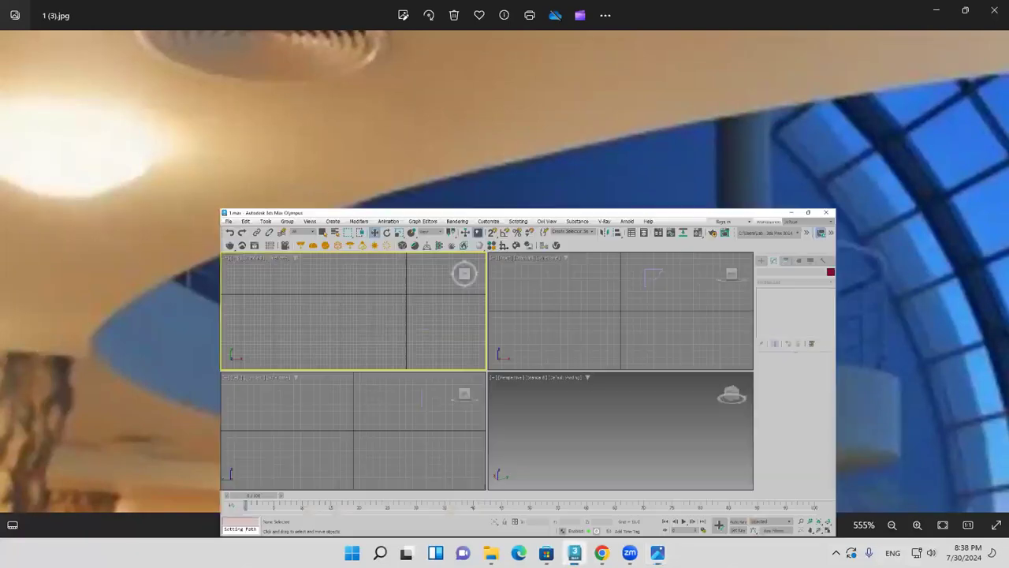
double_click(237, 49)
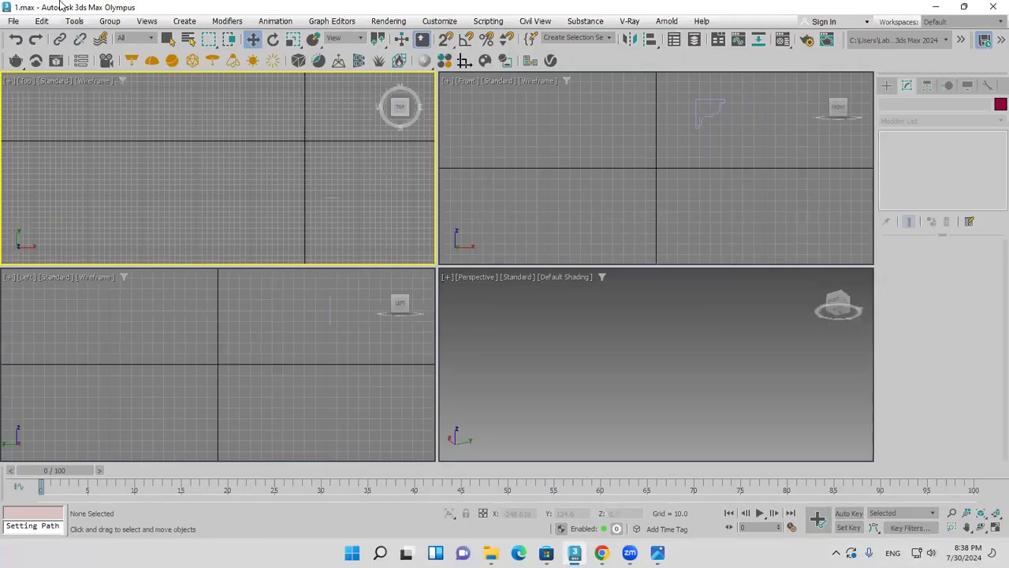
Reset the scene to an empty one without saving the changes to 1.max
click(13, 20)
click(34, 57)
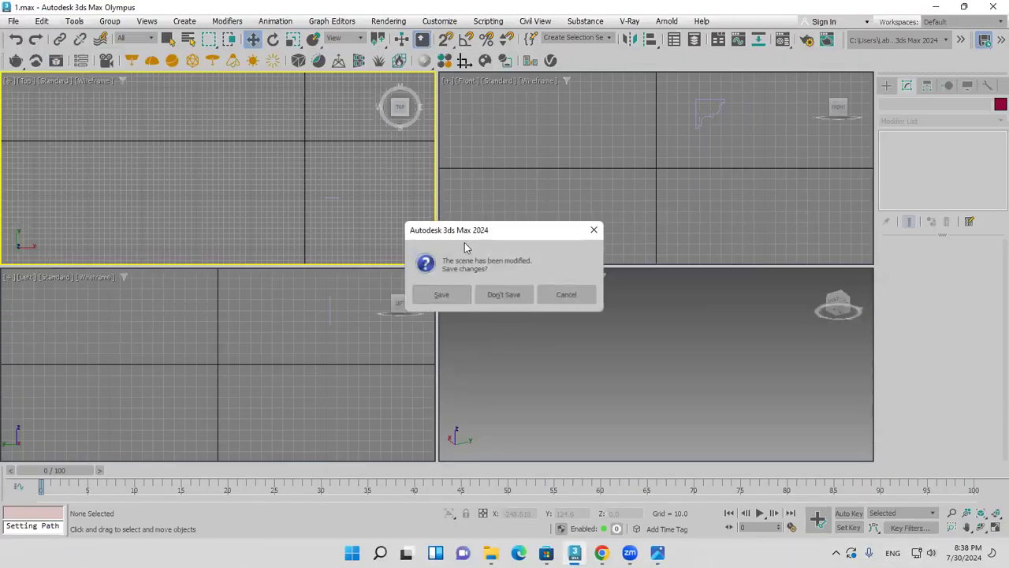
click(498, 295)
click(468, 292)
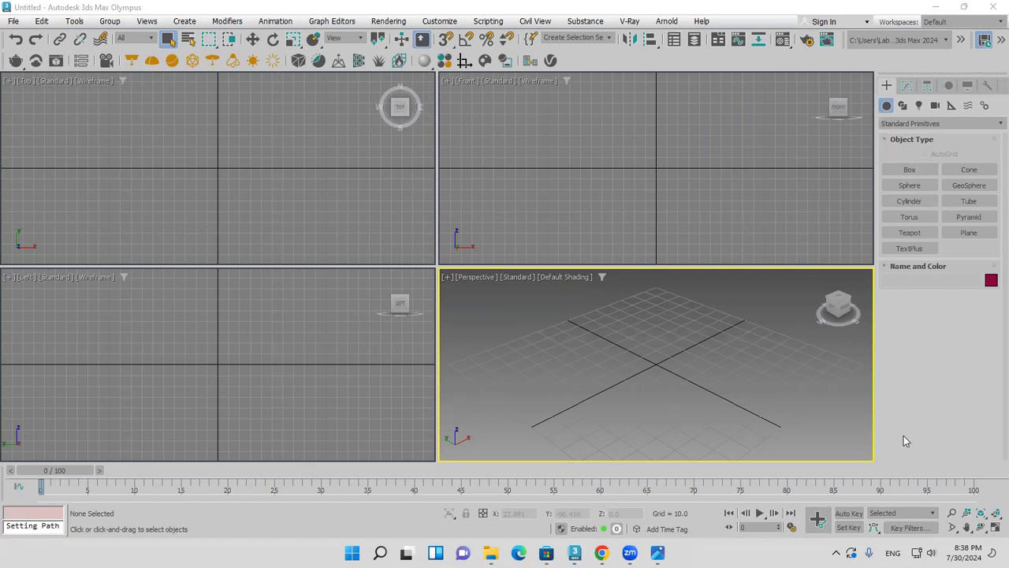
Draw an open S-shaped curved spline with the Line tool across the Top viewport as the railing path
click(903, 105)
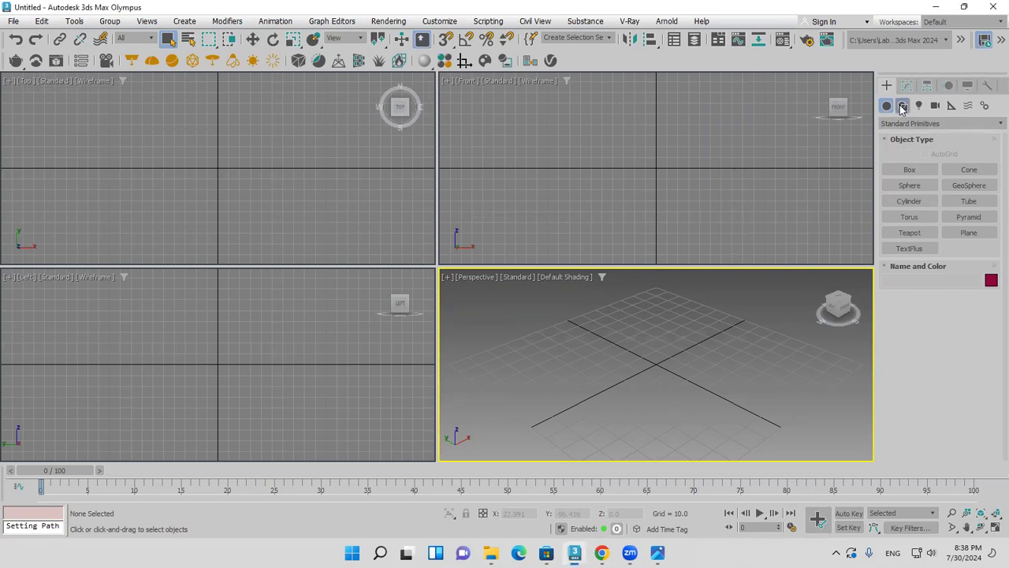
click(915, 185)
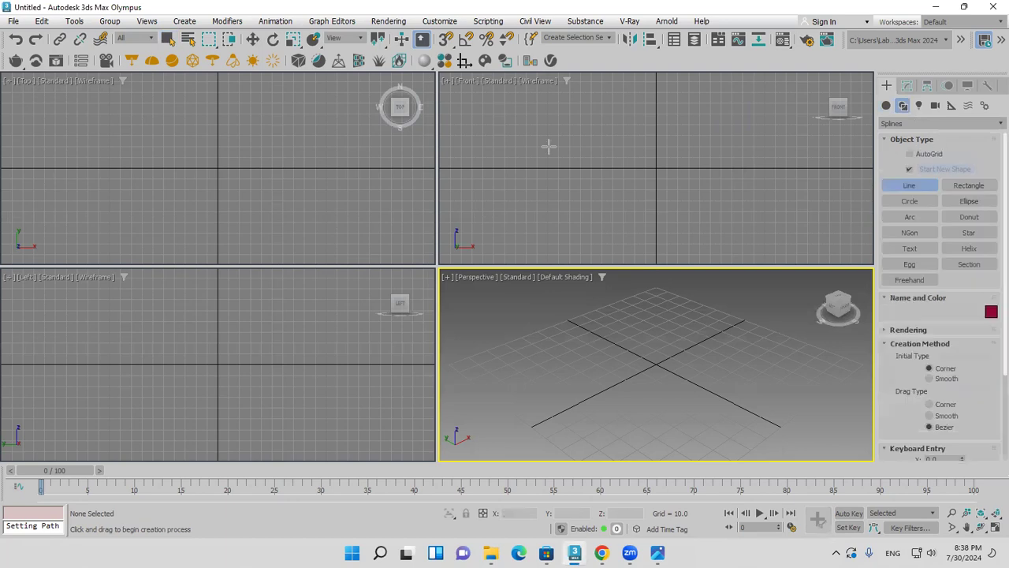
click(329, 97)
click(264, 119)
click(191, 194)
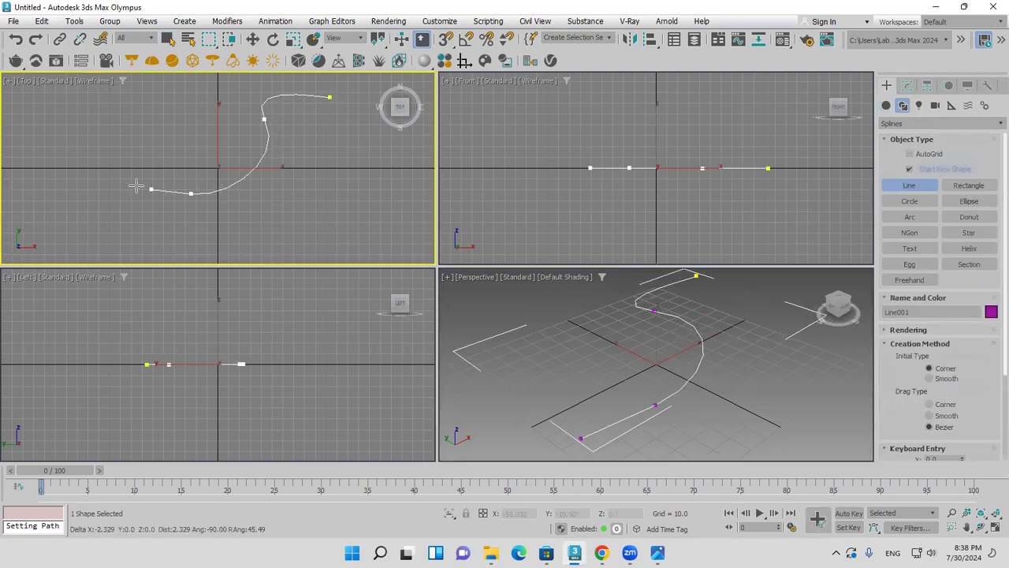
right_click(78, 219)
scroll(628, 367, down, 5)
middle_drag(629, 367, 647, 345)
scroll(648, 344, up, 2)
middle_drag(645, 352, 648, 357)
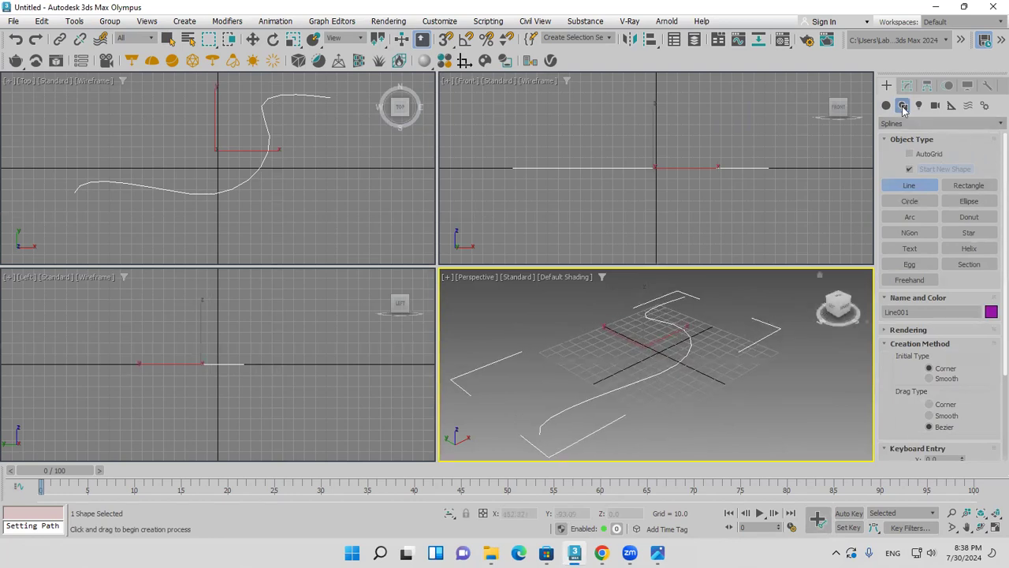
Create an AEC Extended Railing that uses the S-shaped spline as its railing path
click(886, 107)
click(895, 124)
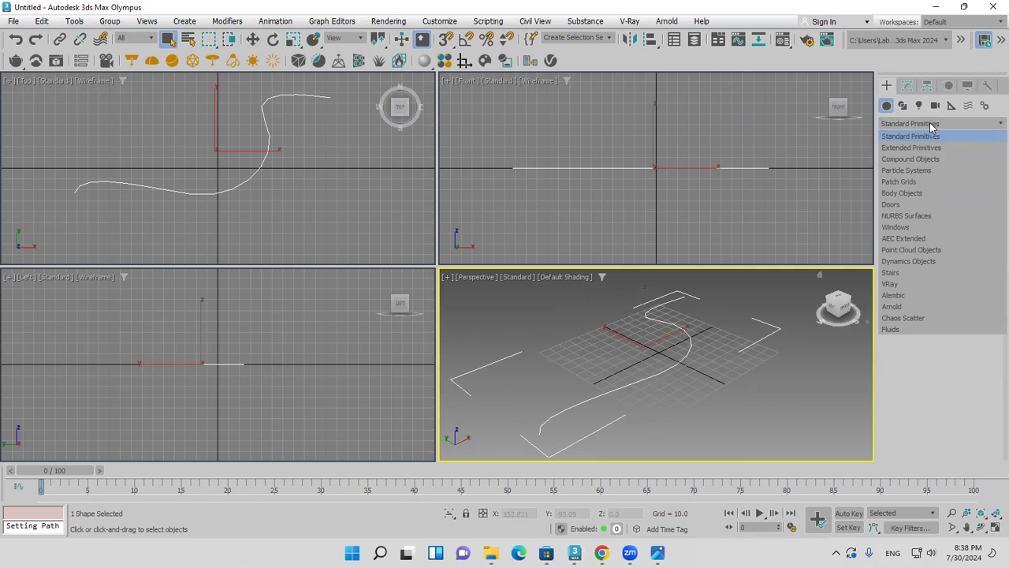
click(921, 240)
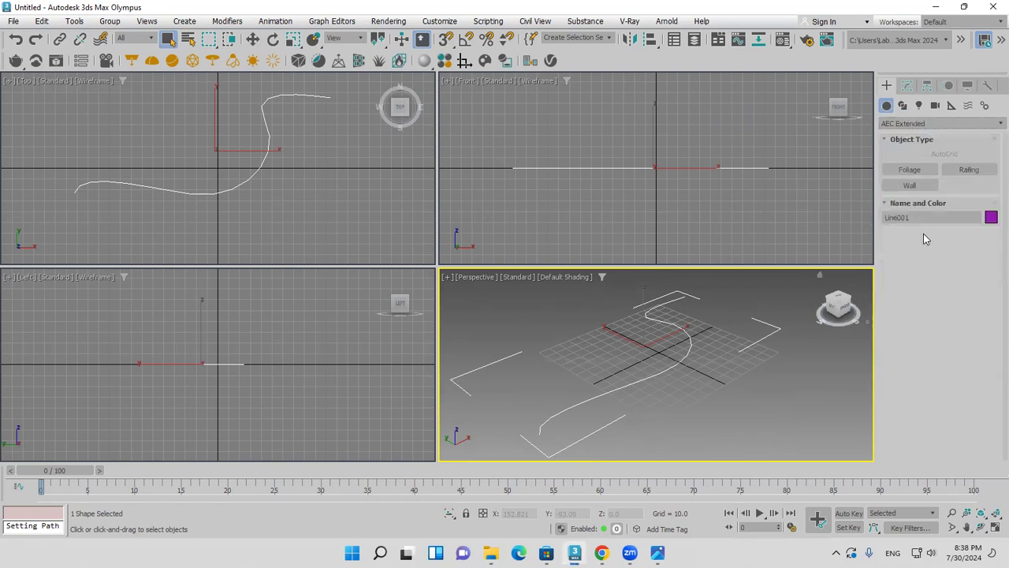
click(982, 172)
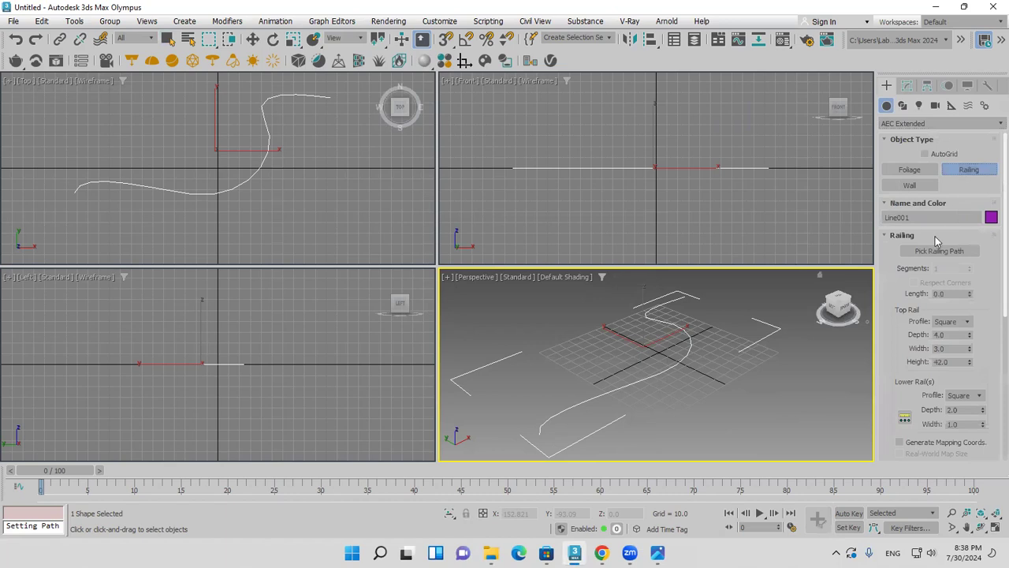
click(688, 332)
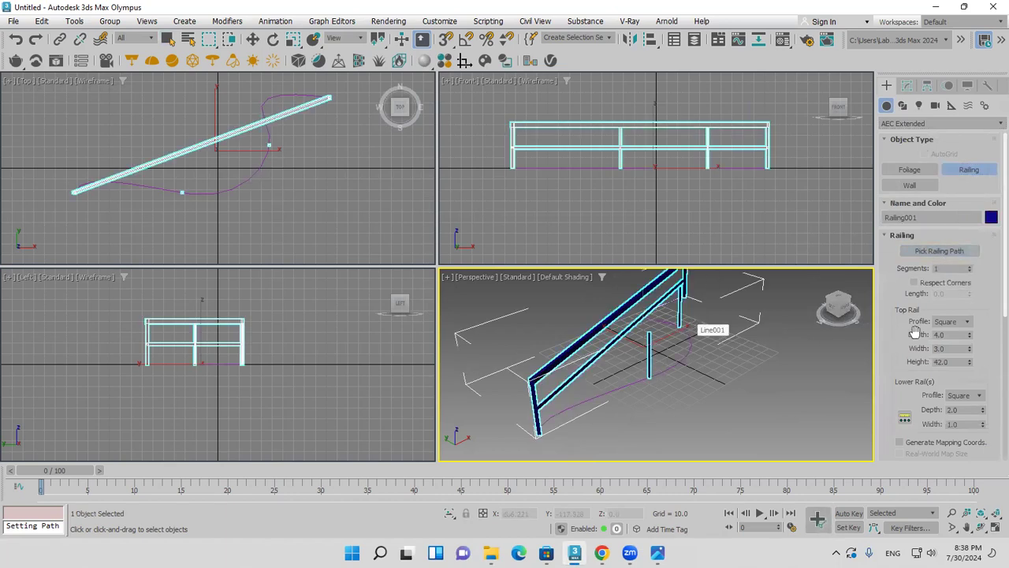
Set the railing's segments to 110 so it follows the curved path
double_click(954, 268)
text(10)
key(Return)
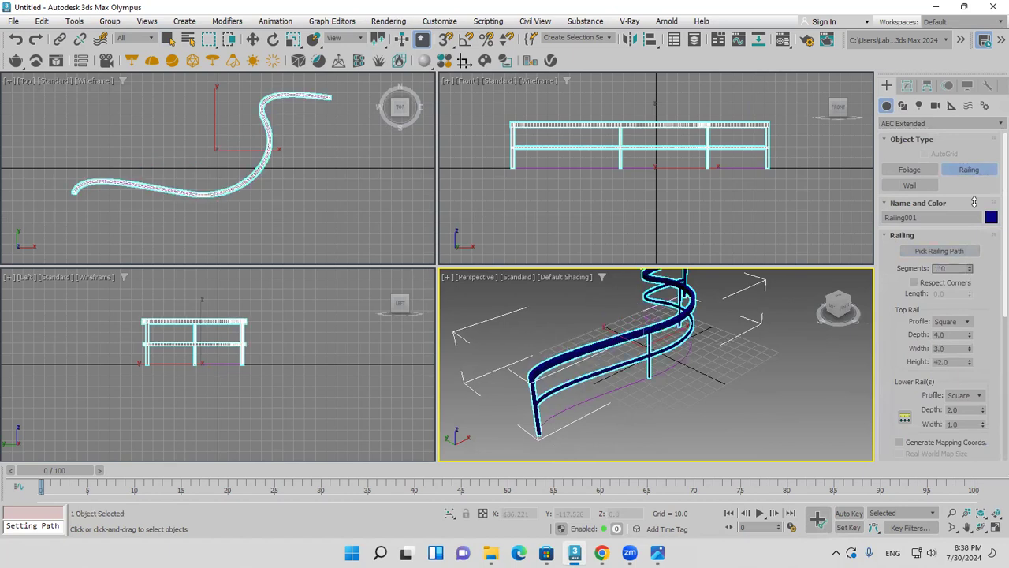
scroll(761, 140, up, 2)
middle_drag(761, 141, 740, 156)
scroll(667, 171, up, 2)
scroll(640, 165, up, 2)
Change the railing's object color to white
click(991, 220)
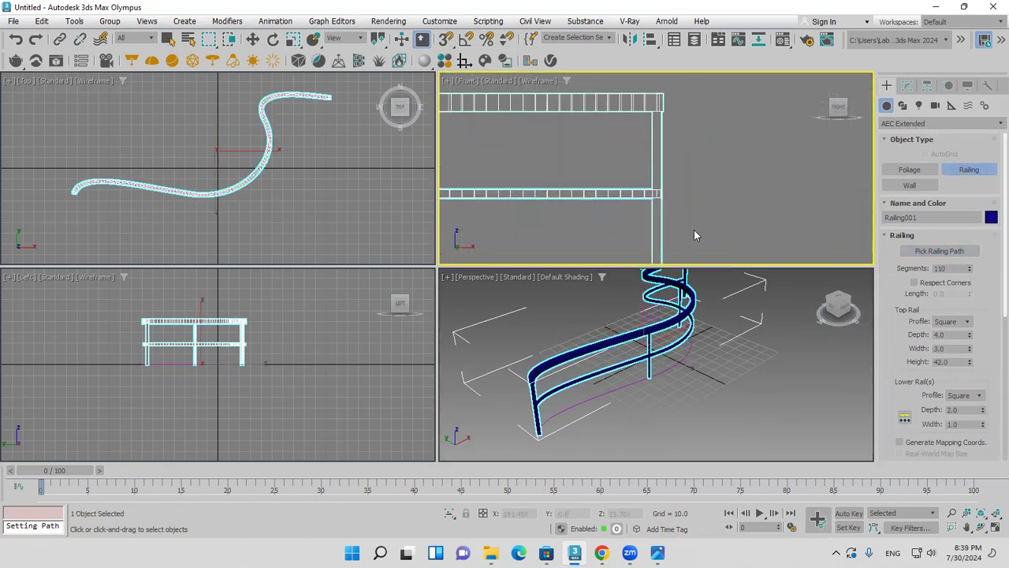
click(616, 304)
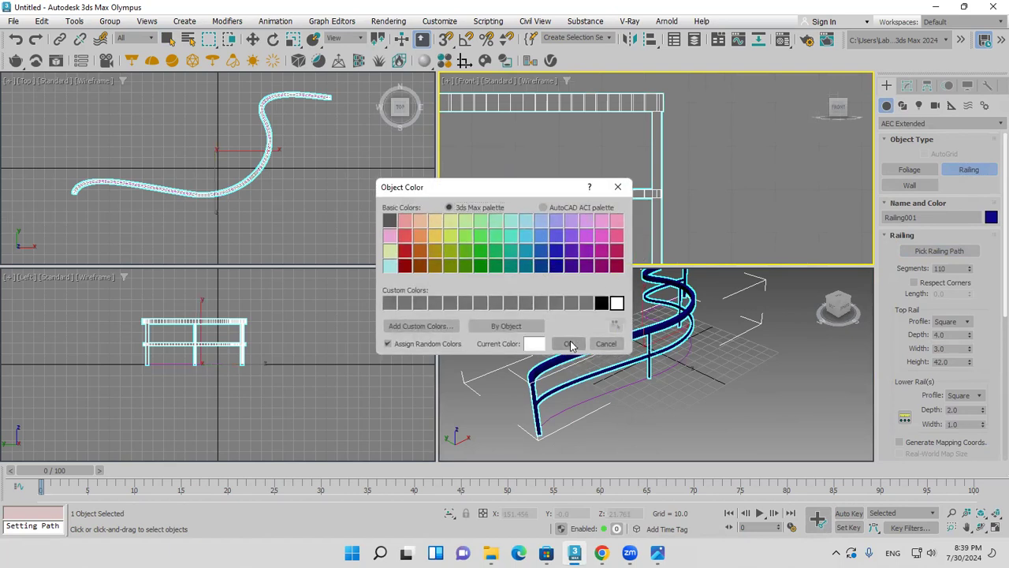
click(568, 344)
Examine the railing's top rail, lower rail and posts in the Perspective and Front viewports against their profile and size parameters
alt+middle_drag(569, 347, 618, 380)
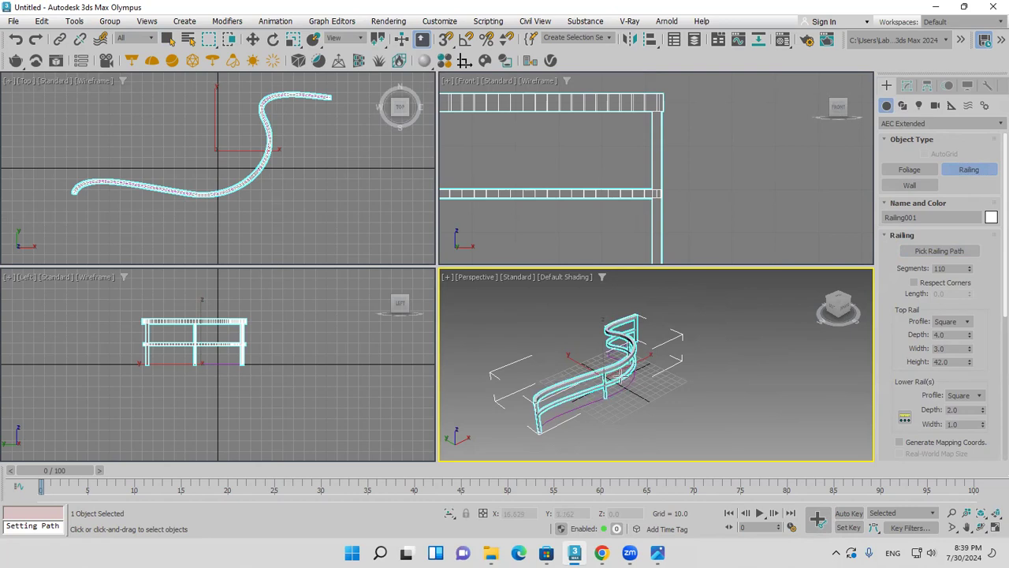
mouse_move(623, 377)
alt+middle_down()
mouse_move(642, 371)
mouse_move(631, 371)
alt+middle_up()
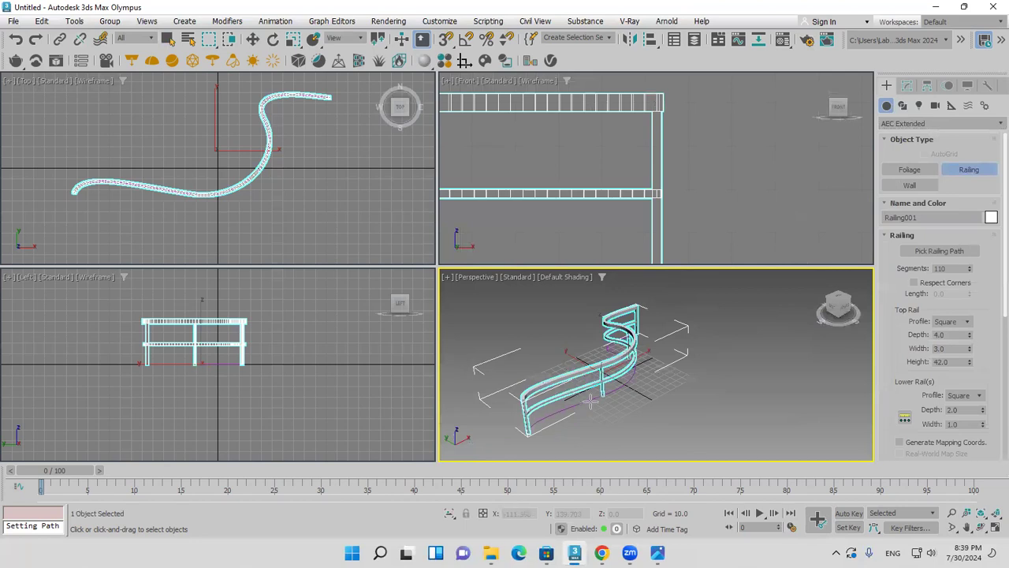
scroll(619, 390, up, 4)
alt+middle_drag(621, 389, 671, 318)
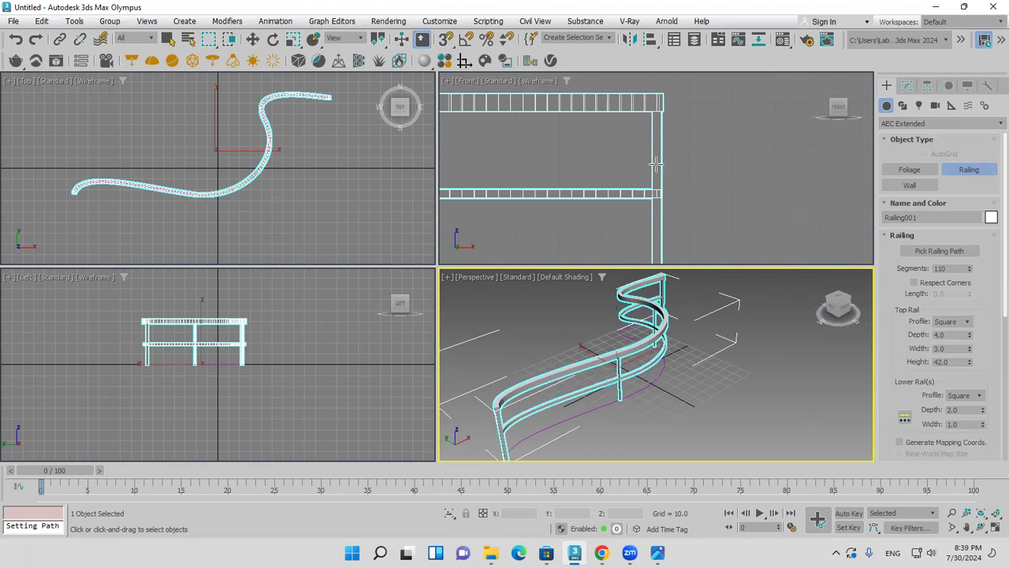
scroll(662, 162, down, 2)
middle_drag(661, 162, 723, 158)
scroll(733, 154, down, 1)
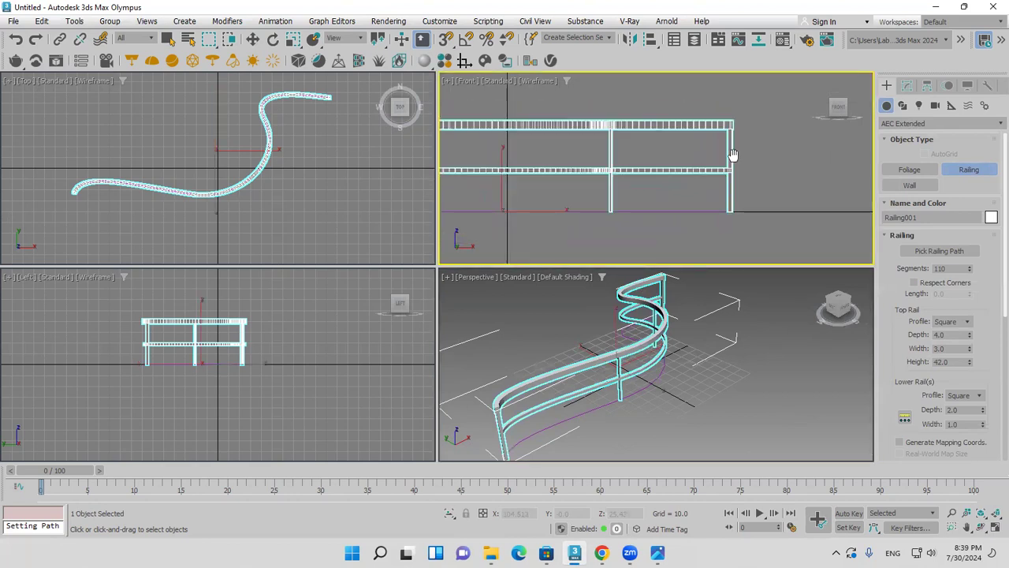
scroll(733, 154, down, 2)
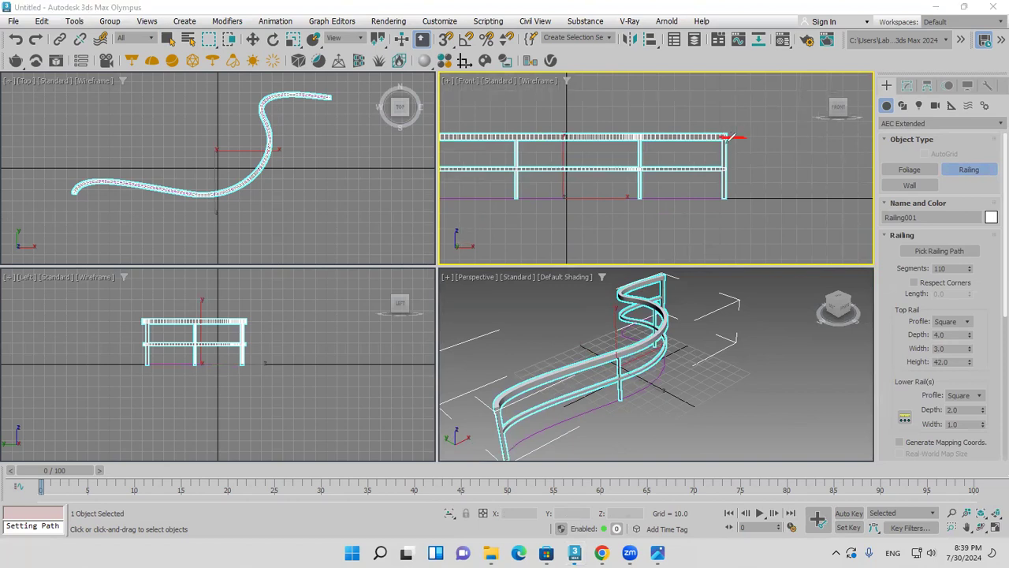
mouse_move(779, 152)
mouse_down()
mouse_move(803, 187)
mouse_move(826, 253)
mouse_move(875, 308)
mouse_move(890, 314)
mouse_move(942, 273)
mouse_move(898, 316)
mouse_move(951, 303)
mouse_move(974, 316)
mouse_move(935, 326)
mouse_move(949, 362)
mouse_up()
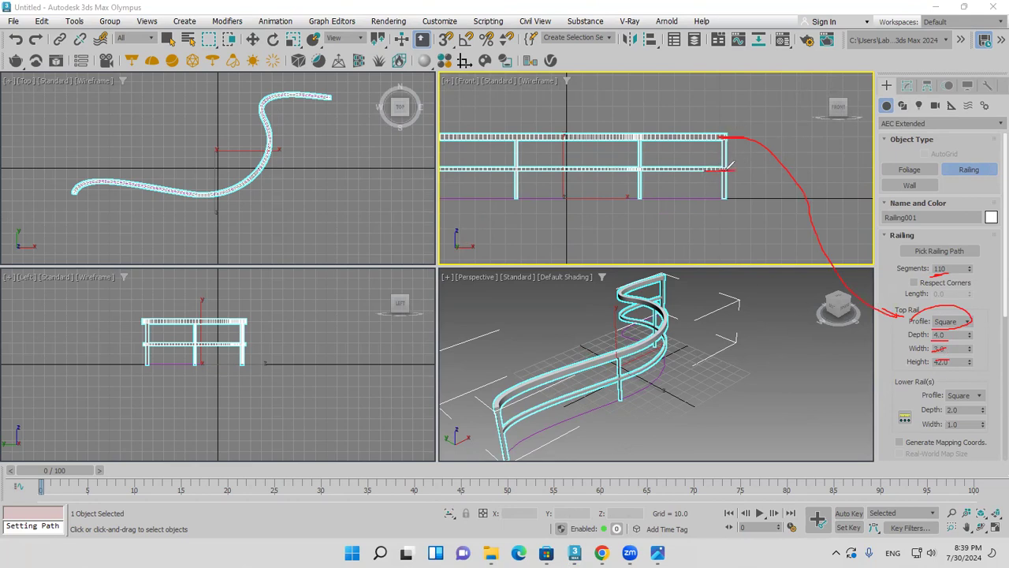
mouse_move(723, 102)
mouse_down()
mouse_move(740, 224)
mouse_move(735, 132)
mouse_up()
drag(641, 125, 645, 200)
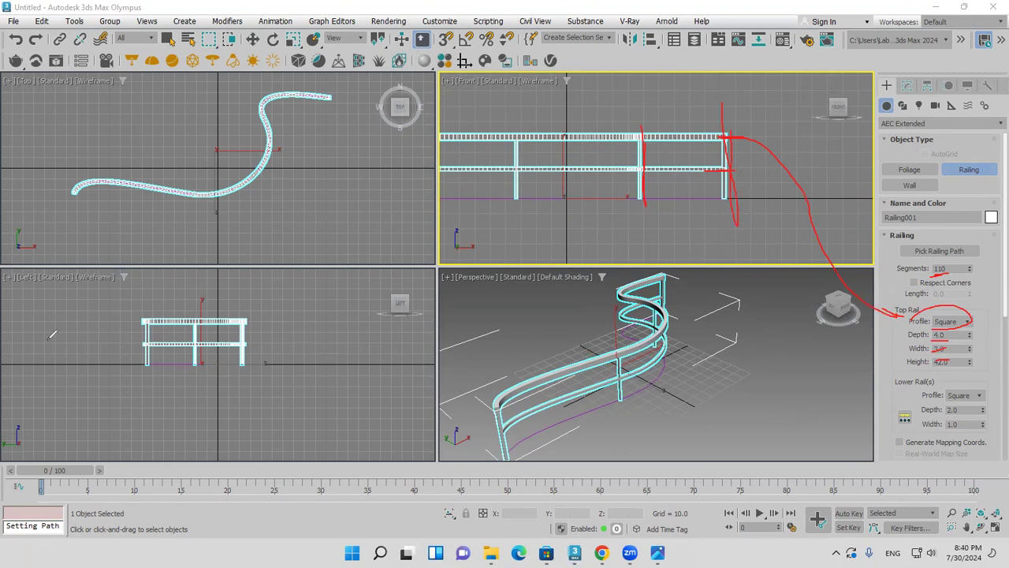
Set the railing's top rail depth to 3.2, width to 0.0 and height to 45.78
key(e)
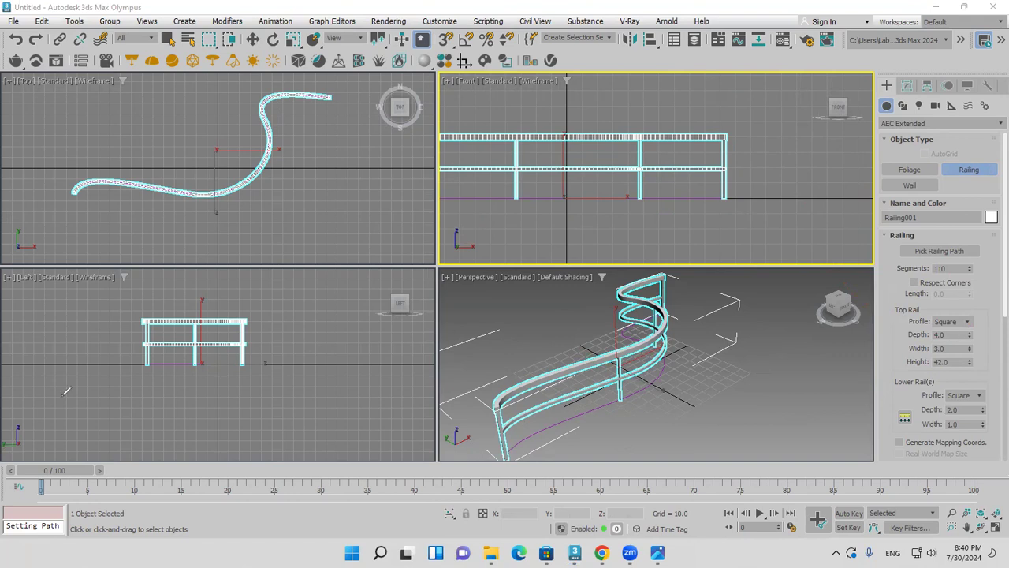
drag(969, 335, 992, 29)
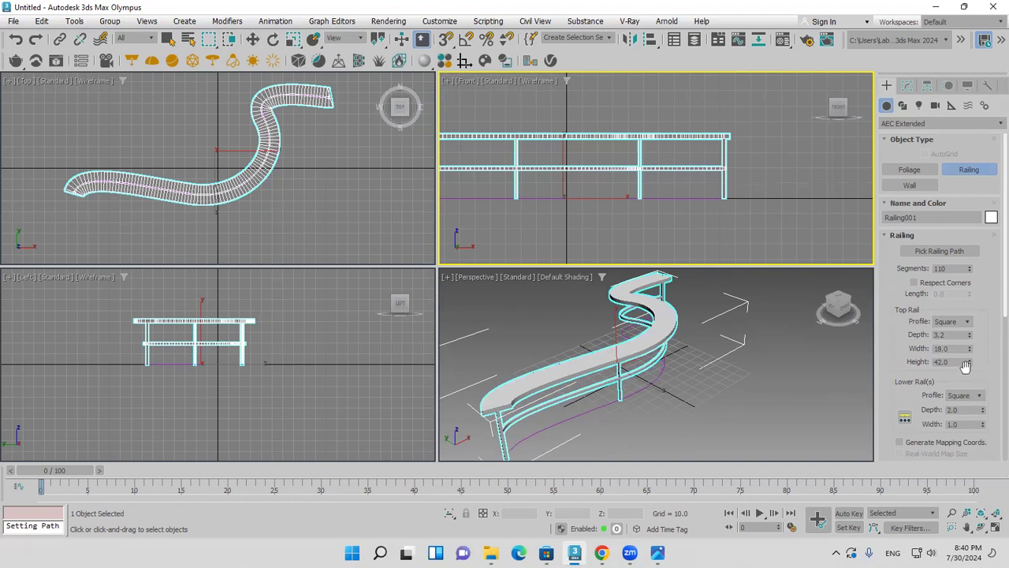
mouse_move(969, 350)
mouse_down()
mouse_move(982, 422)
mouse_move(980, 232)
mouse_move(982, 357)
mouse_move(982, 347)
mouse_up()
drag(899, 381, 901, 289)
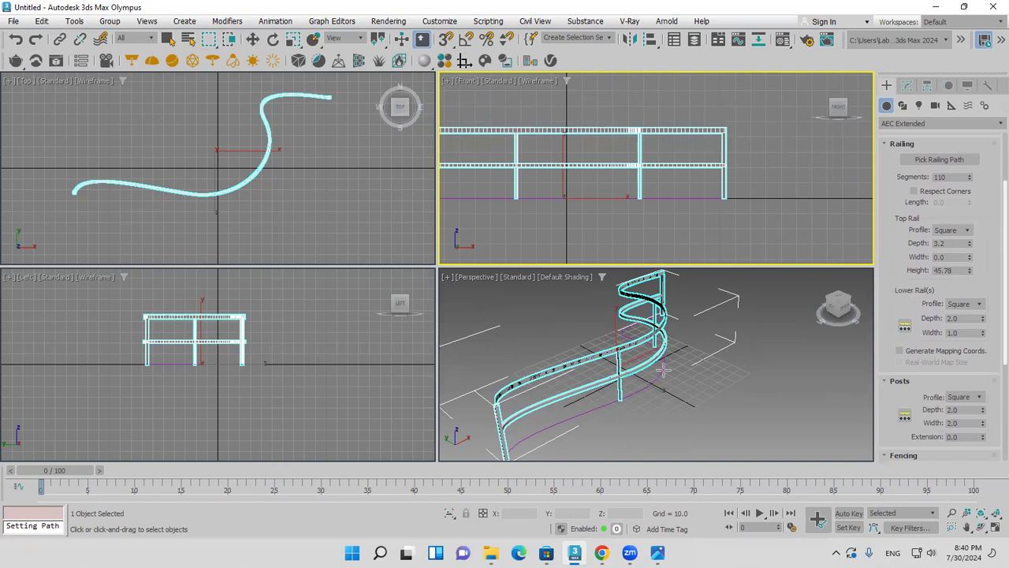
Try a depth of 22.78 on the railing's lower rail, and settle on 2.05
drag(982, 318, 983, 284)
drag(37, 497, 45, 196)
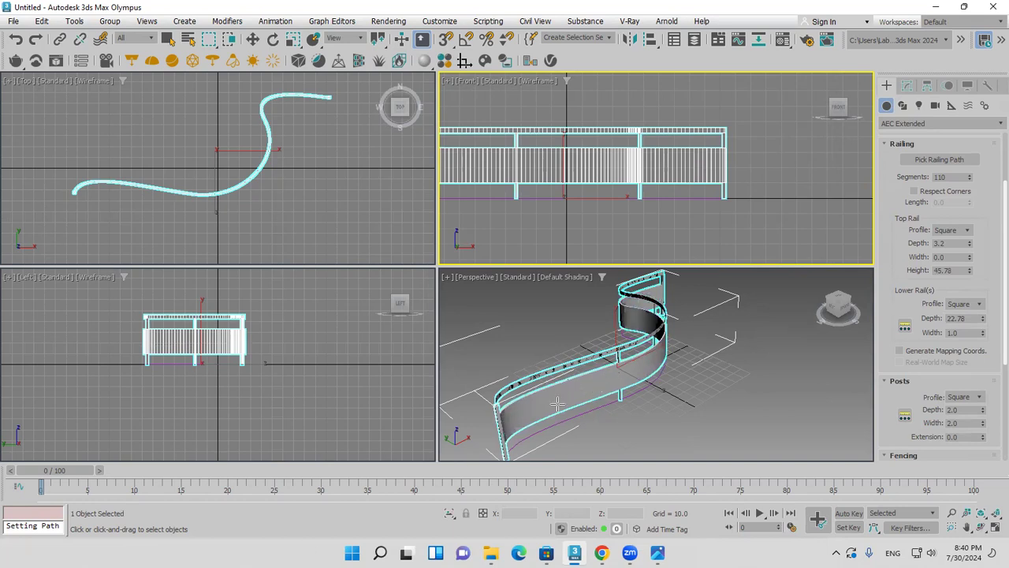
drag(910, 392, 934, 361)
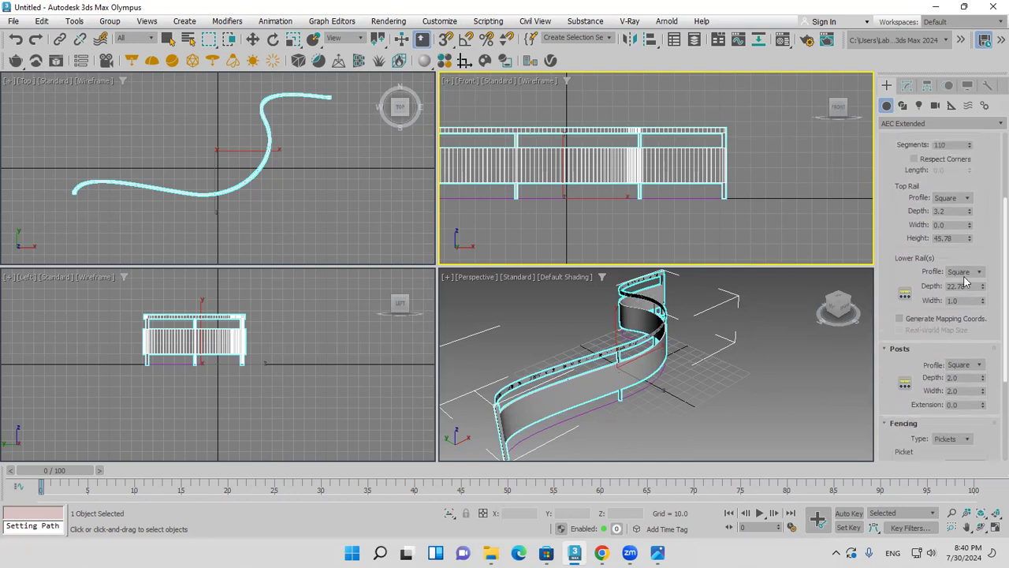
drag(983, 286, 984, 344)
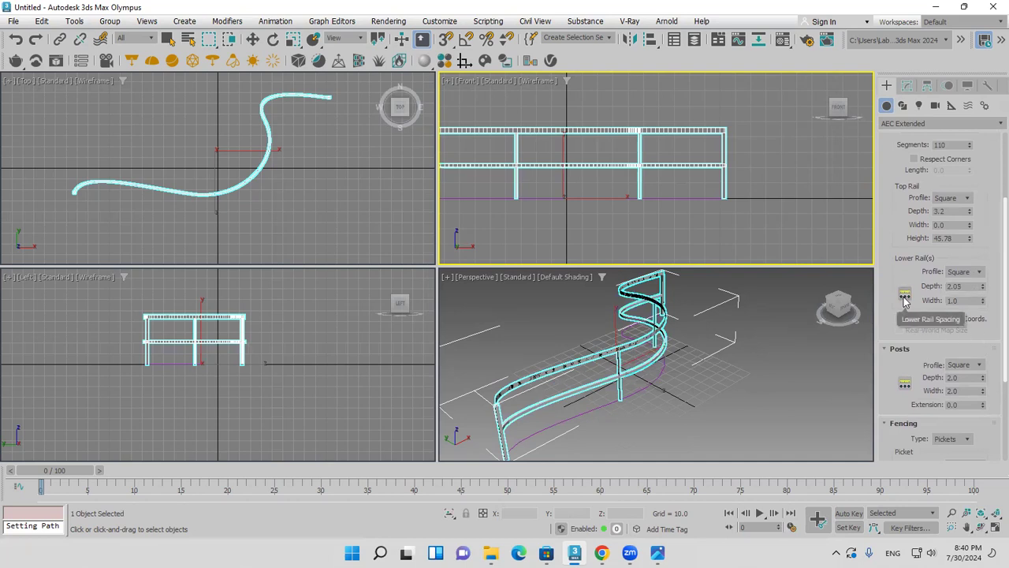
Try a lower rail count of 11 in the Lower Rail Spacing settings, and cancel the change
click(904, 296)
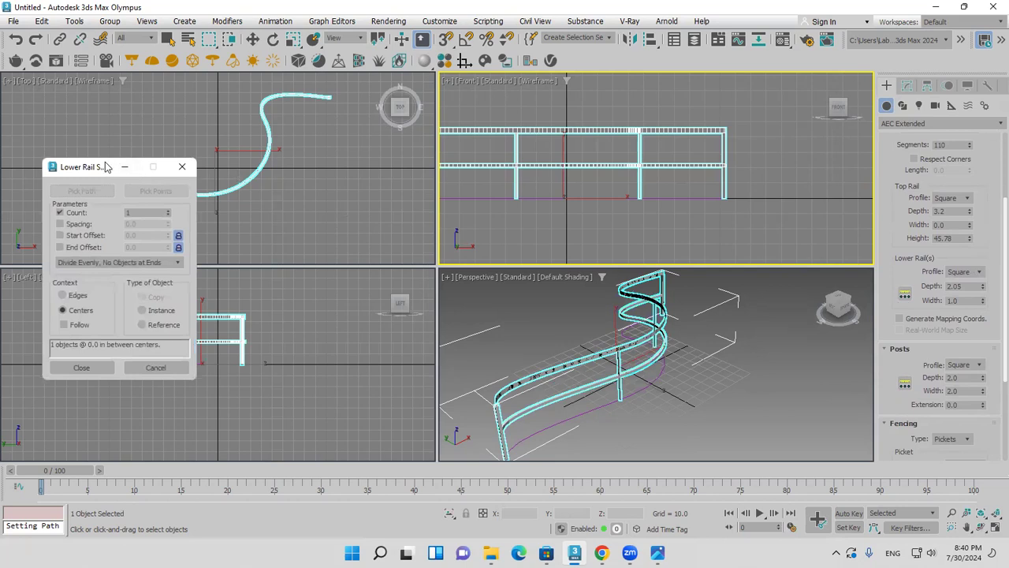
drag(89, 175, 743, 119)
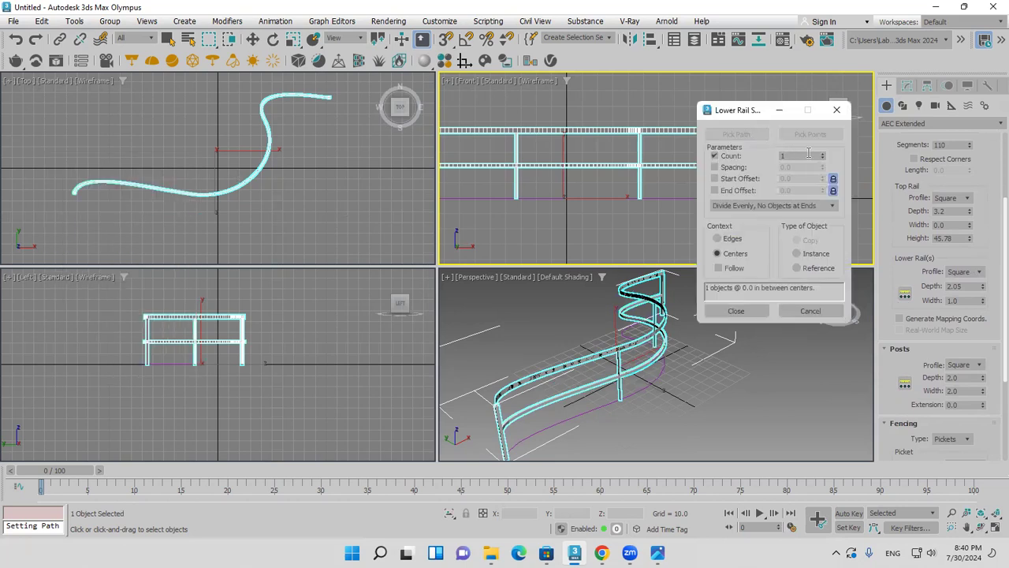
drag(824, 156, 824, 156)
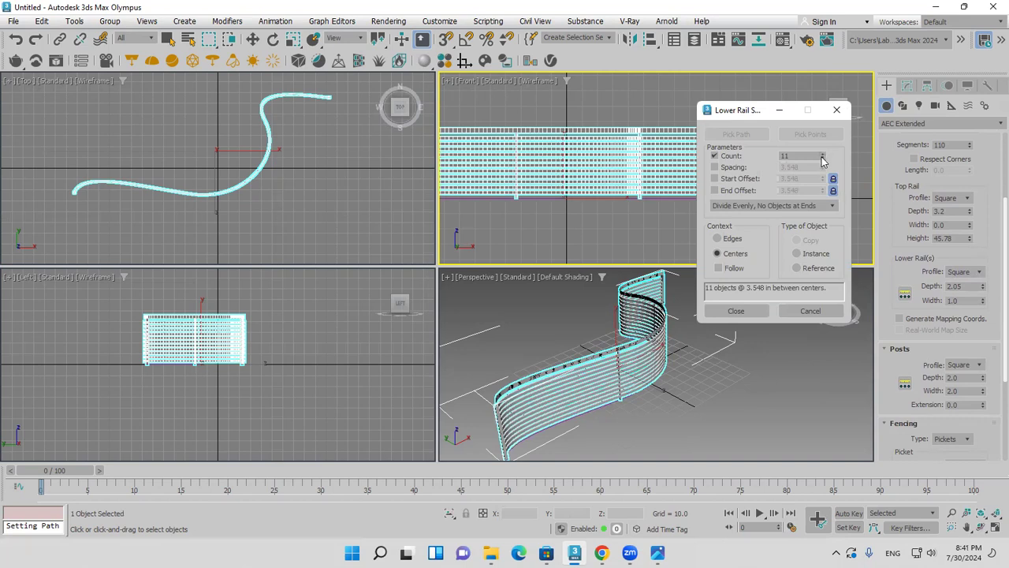
drag(822, 161, 822, 155)
click(833, 311)
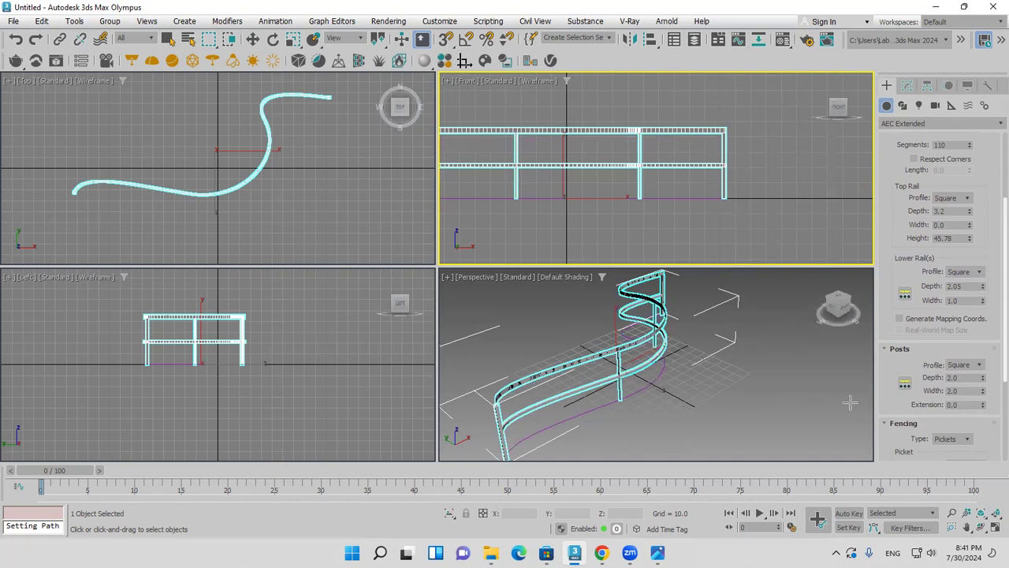
Set the railing's post depth to 8.86 and post width to 4.94
scroll(889, 406, down, 3)
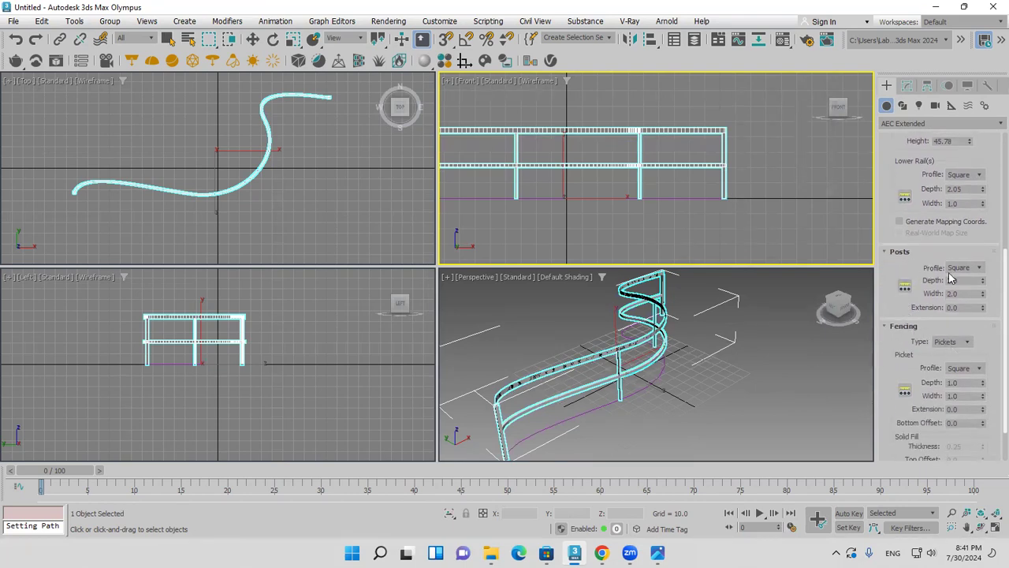
drag(983, 281, 961, 63)
drag(983, 293, 182, 370)
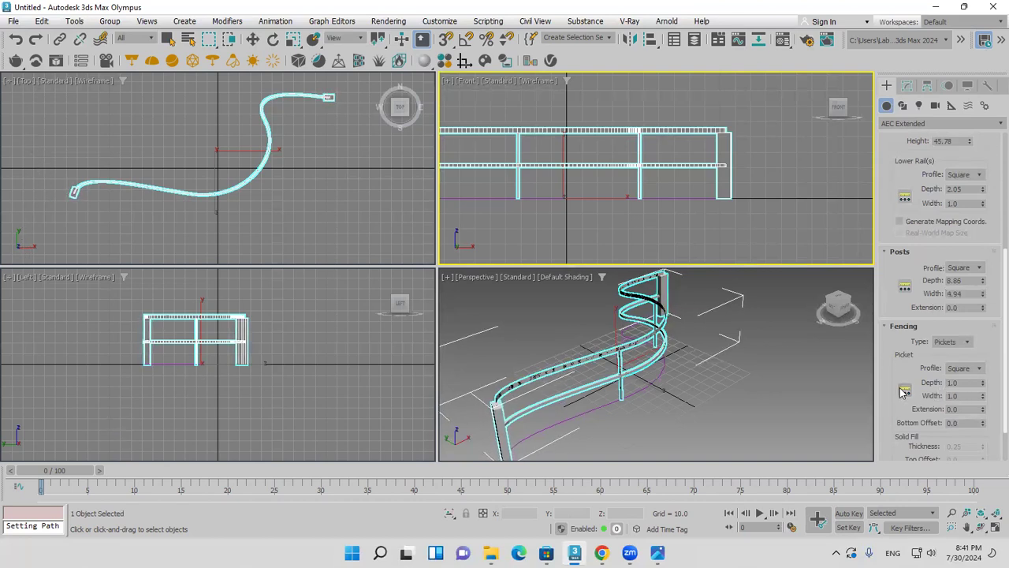
Increase the railing's picket count so pickets fill the whole length of the curved path
click(904, 391)
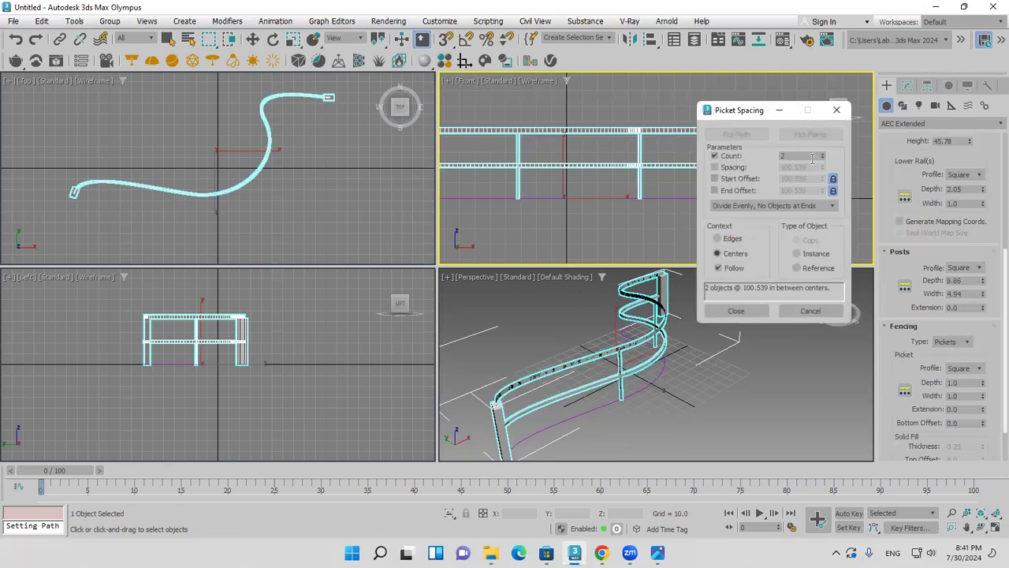
drag(819, 155, 811, 136)
click(735, 310)
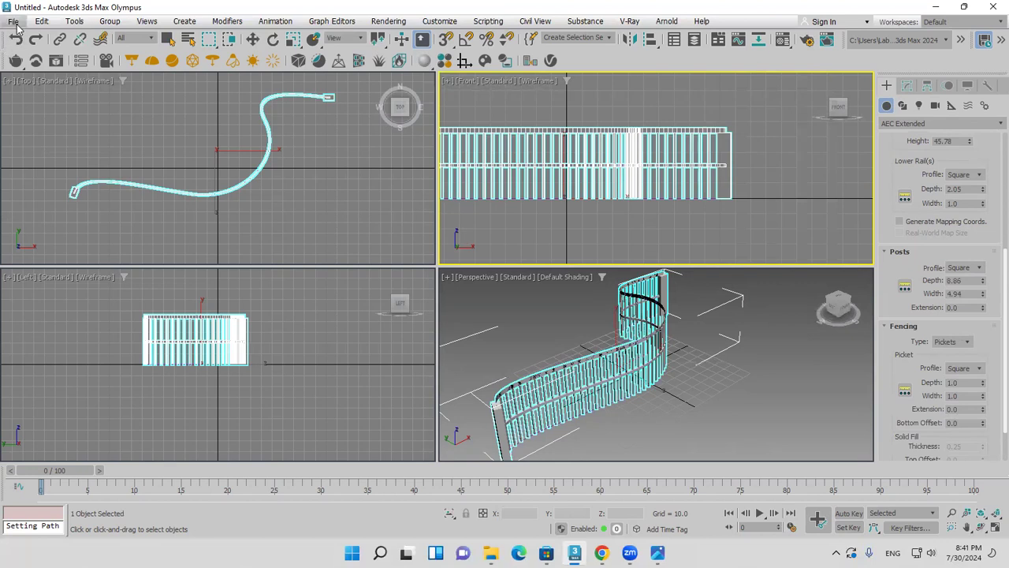
Delete the railing and create a new AEC Extended Railing along the same S-shaped spline
click(237, 197)
key(Delete)
click(622, 397)
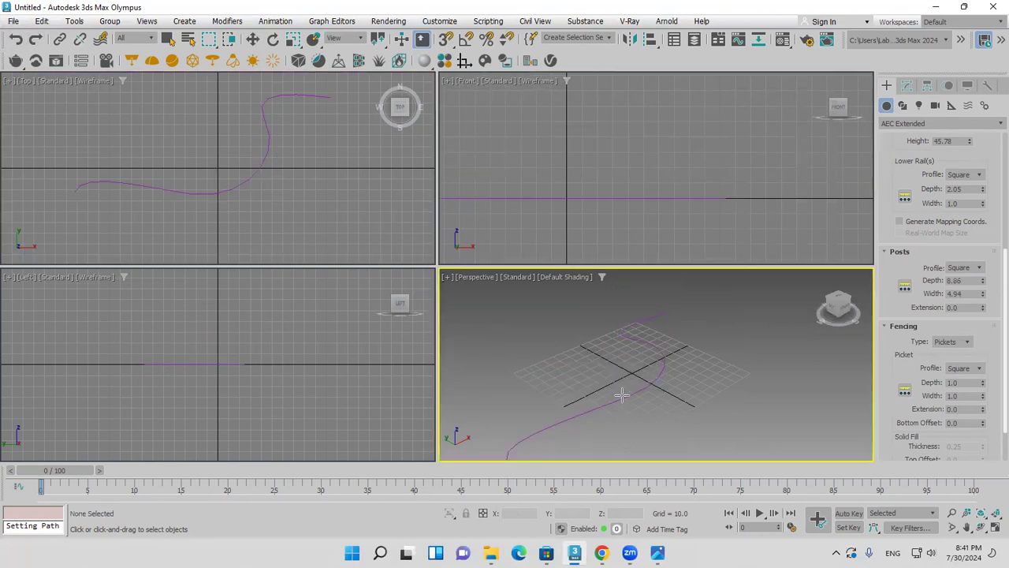
click(621, 399)
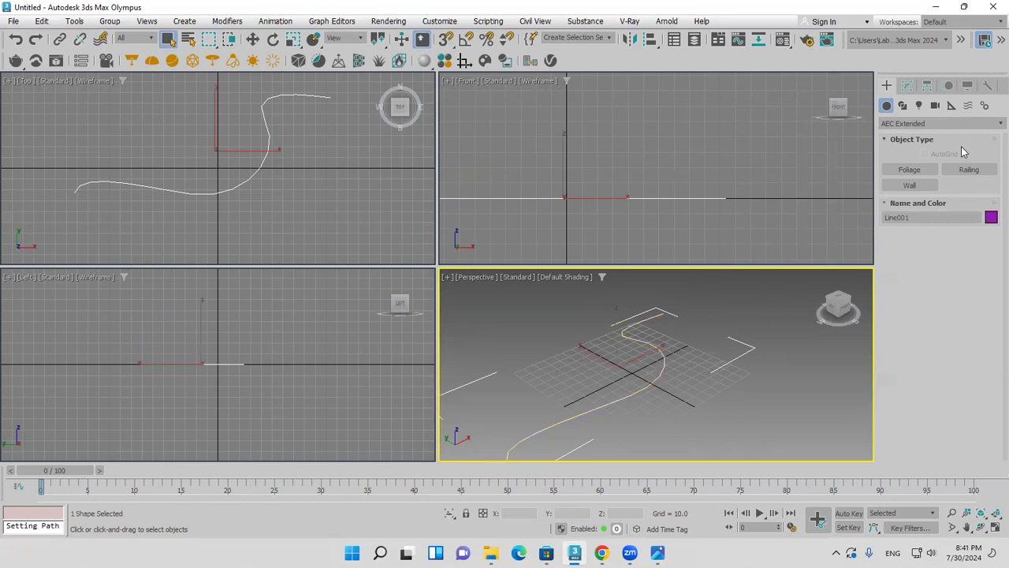
click(970, 169)
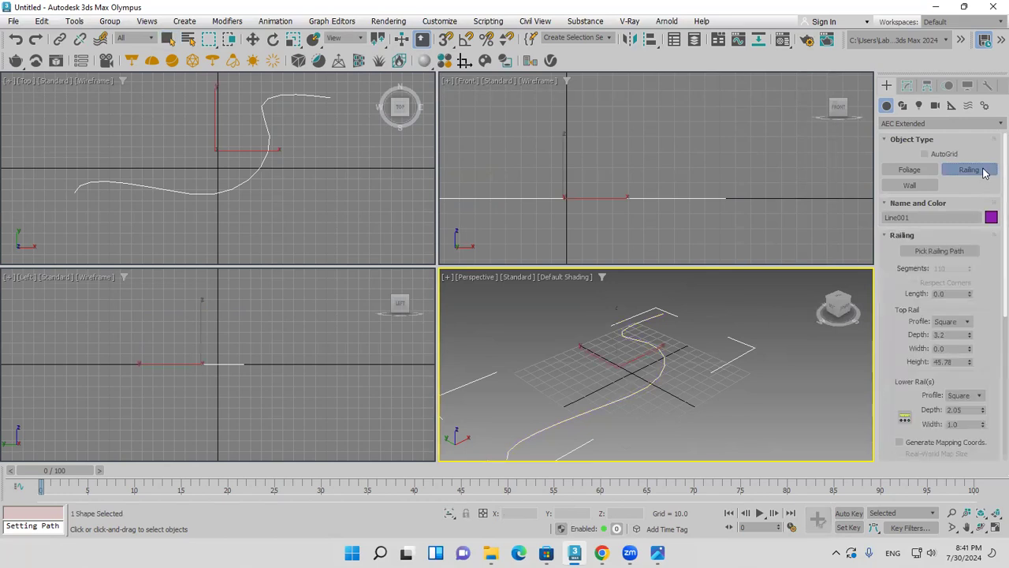
click(938, 251)
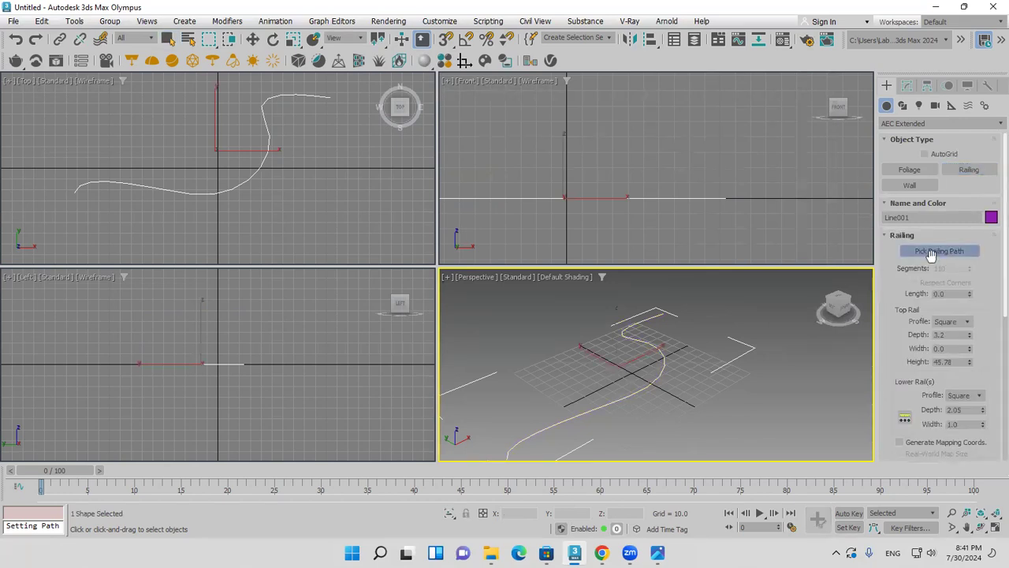
click(651, 382)
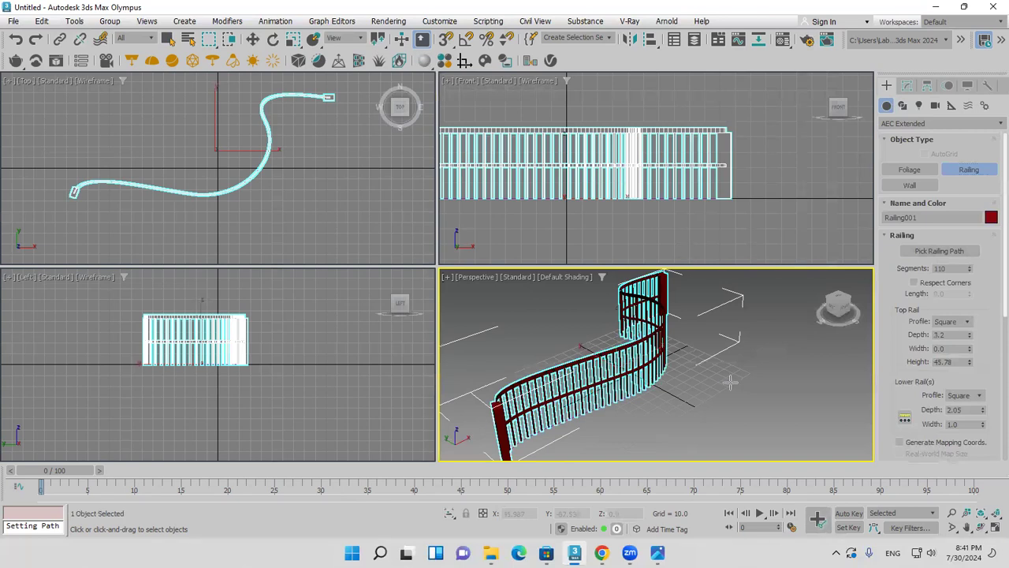
Undo the recreated railing and clear the S-shaped spline from the scene
key(ctrl+z)
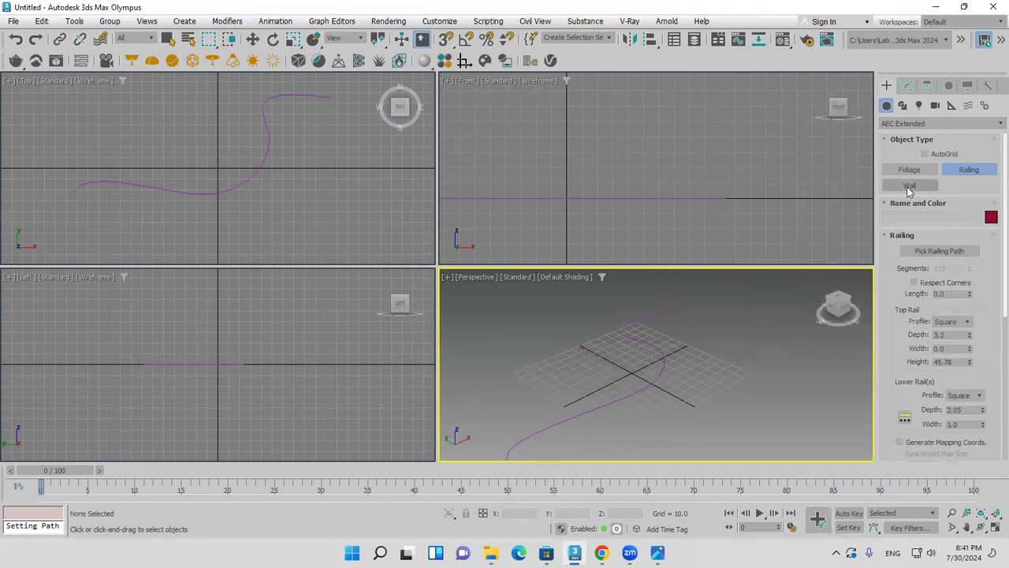
right_click(717, 330)
right_click(687, 338)
click(687, 341)
key(ctrl+z)
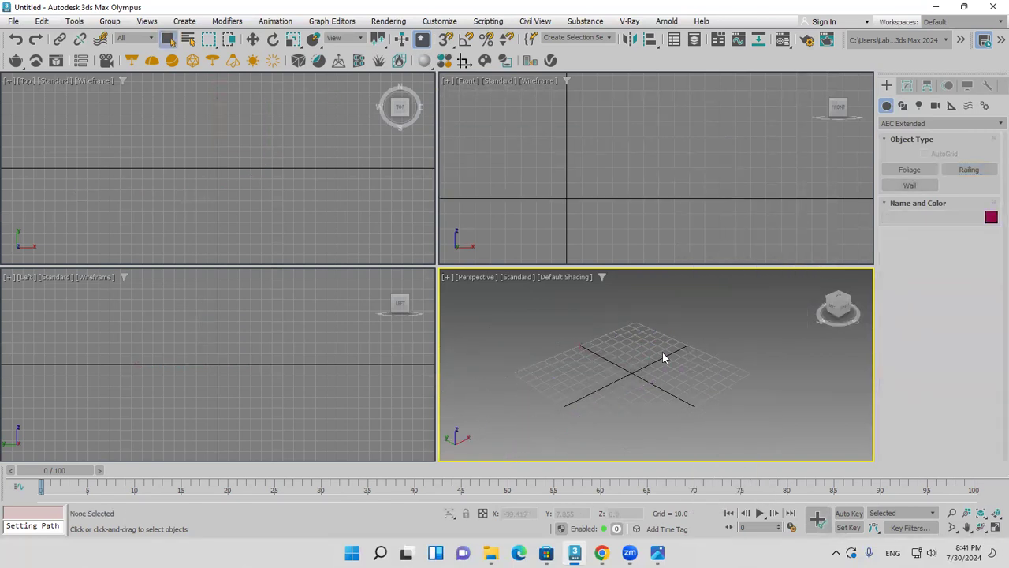
Draw a new winding spline with curved bends in the Top viewport using the Line tool
click(903, 104)
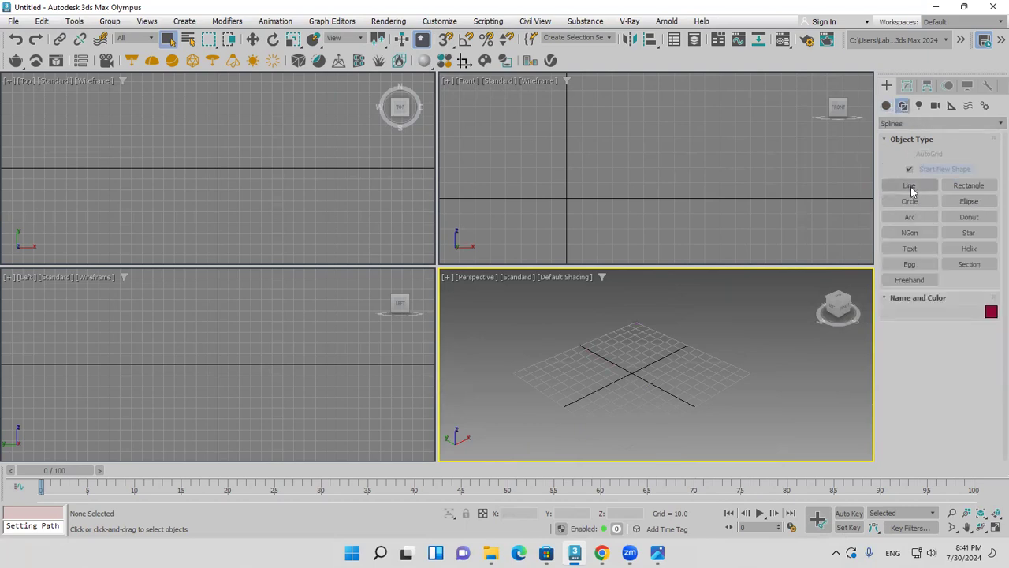
click(909, 185)
click(293, 108)
drag(213, 117, 236, 180)
click(164, 205)
click(50, 199)
right_click(50, 233)
middle_drag(643, 354, 654, 296)
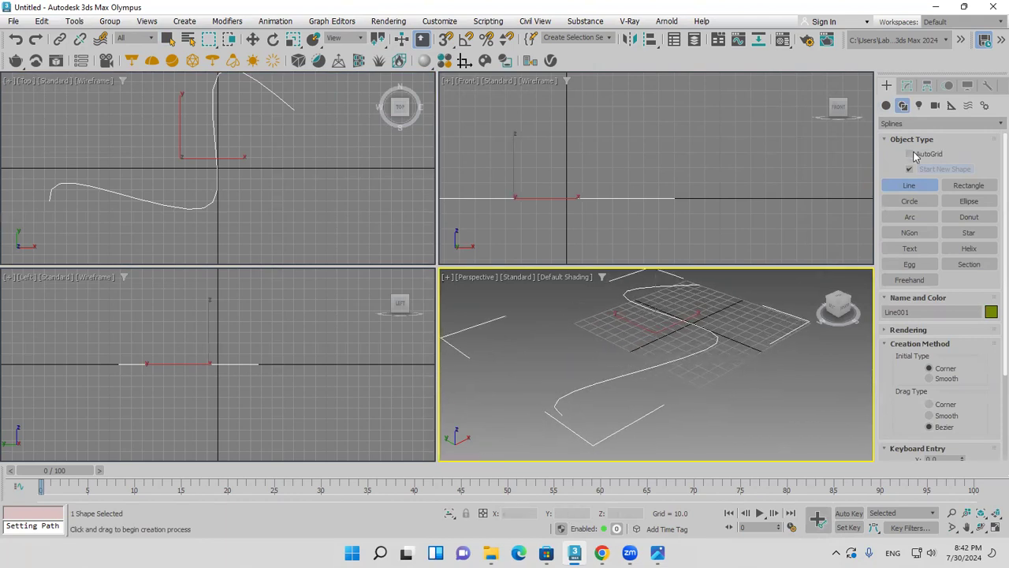
Create an AEC Extended Railing that uses the new winding spline as its railing path
click(886, 105)
click(942, 123)
click(942, 126)
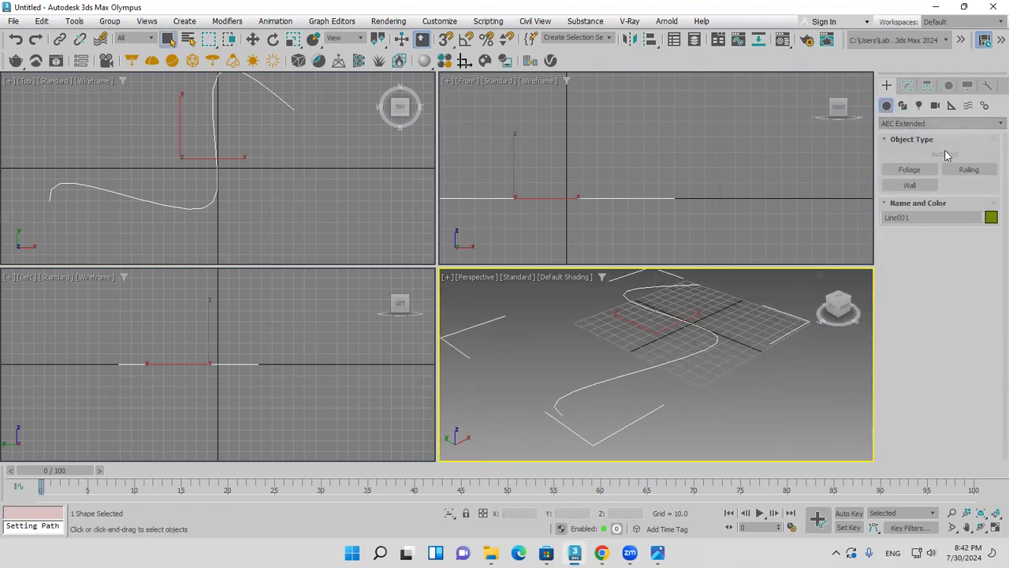
click(969, 171)
click(939, 251)
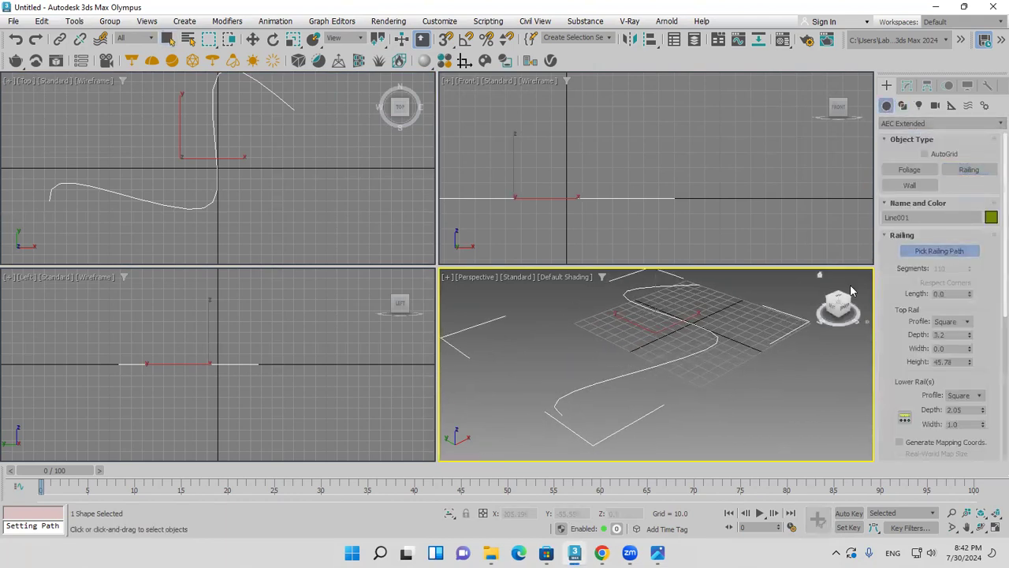
click(694, 356)
alt+middle_drag(691, 383, 681, 406)
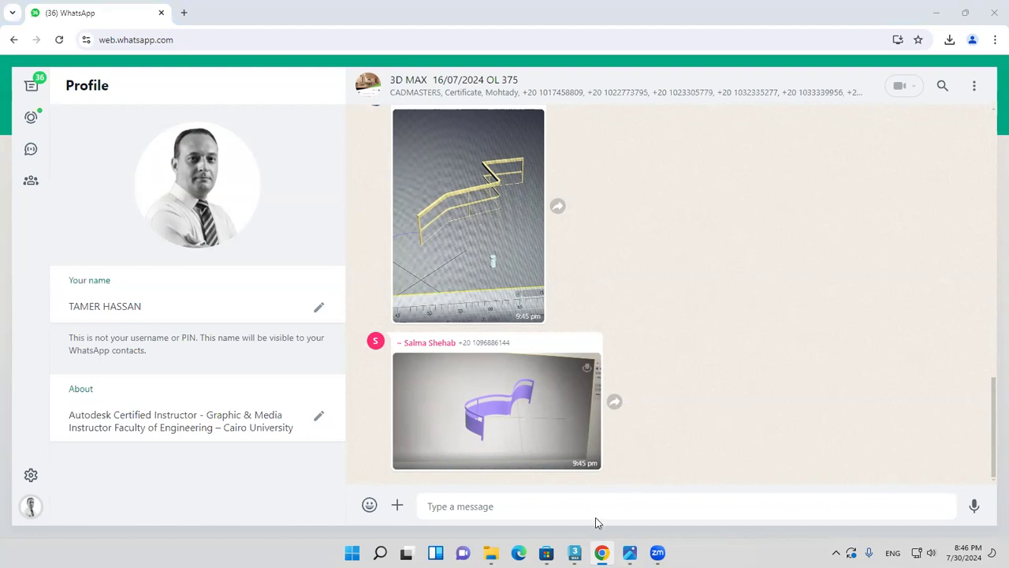
Switch from WhatsApp back to 3ds Max and reset the scene
key(alt+Tab)
click(14, 21)
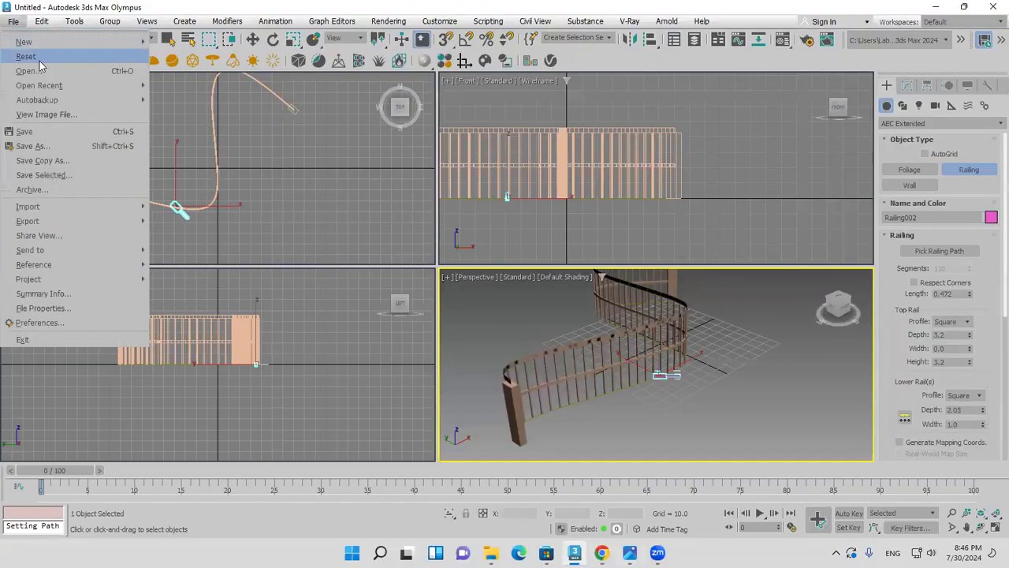
click(38, 60)
click(511, 294)
click(471, 294)
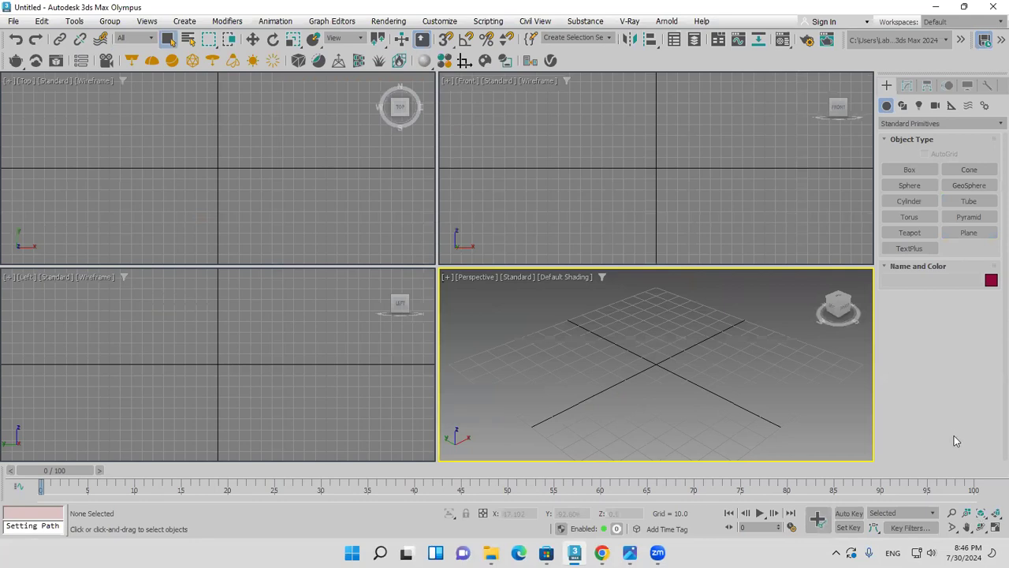
Start the Line tool and turn on 2.5D snapping with Grid Points as a snap target
click(903, 105)
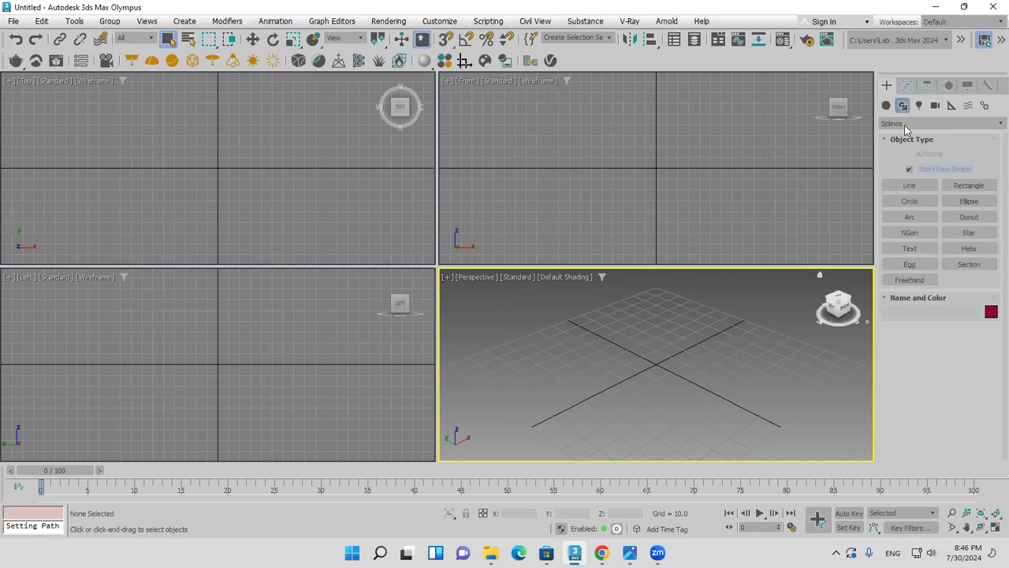
click(909, 187)
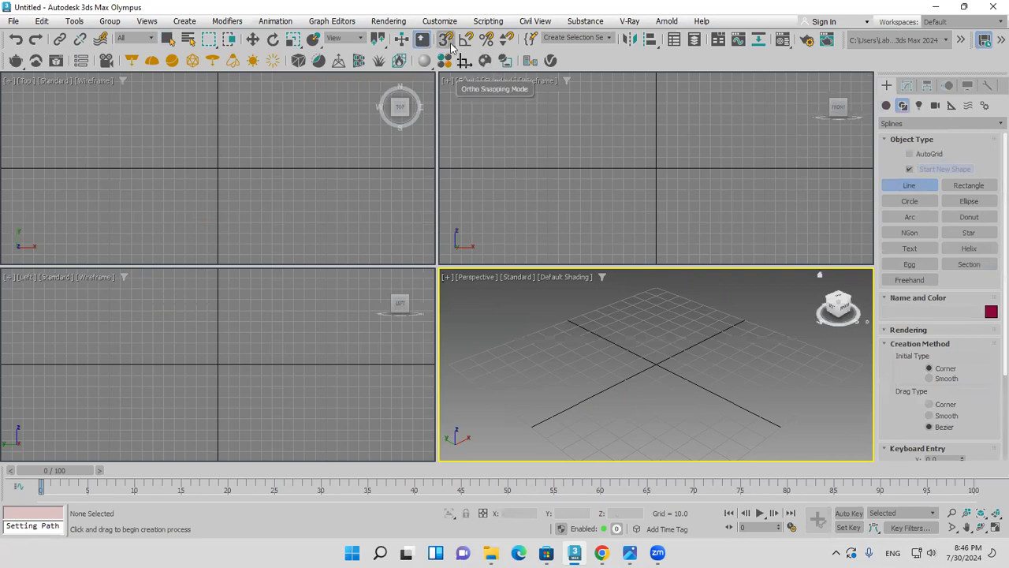
drag(447, 44, 447, 67)
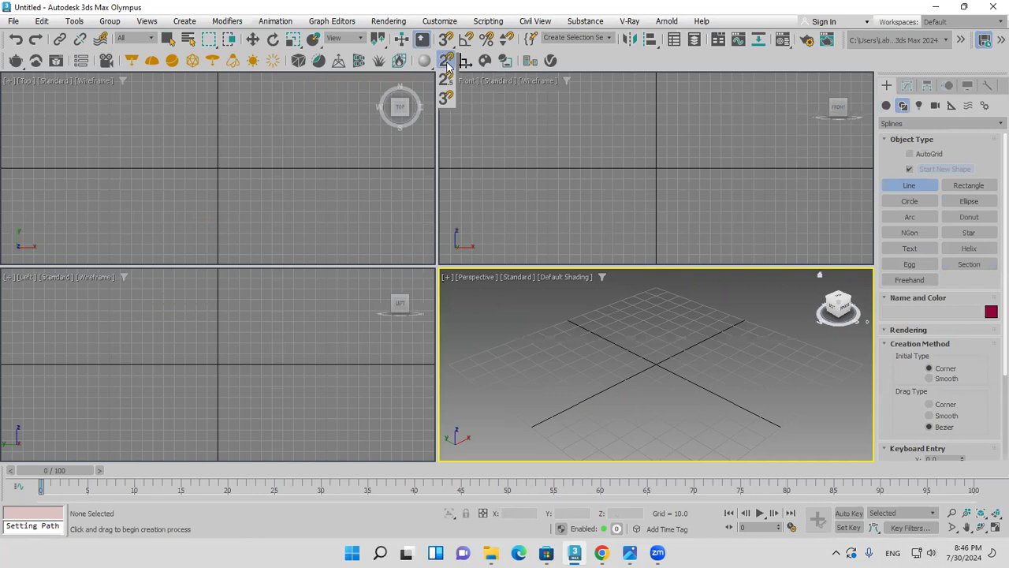
drag(447, 73, 449, 82)
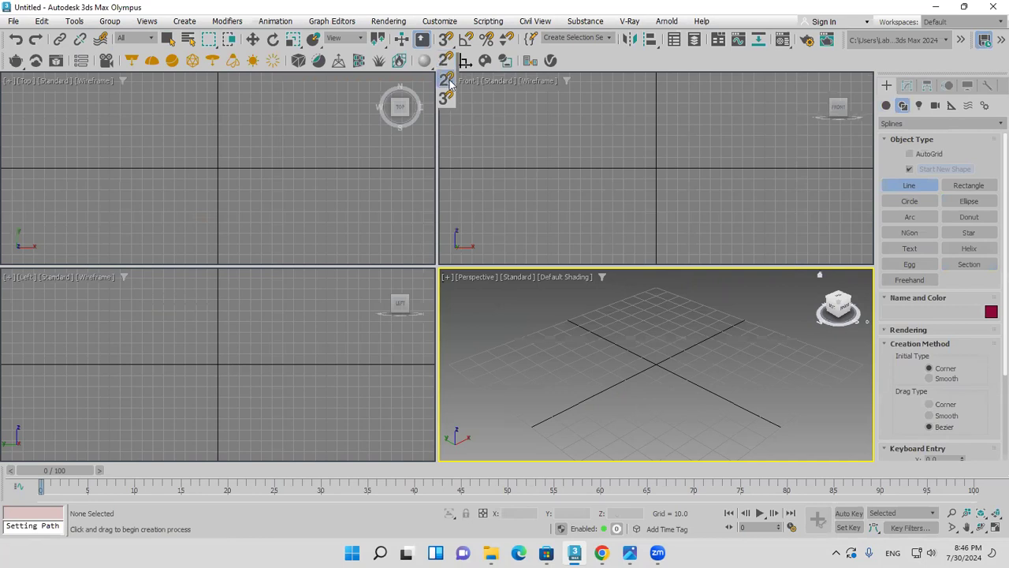
drag(449, 82, 449, 82)
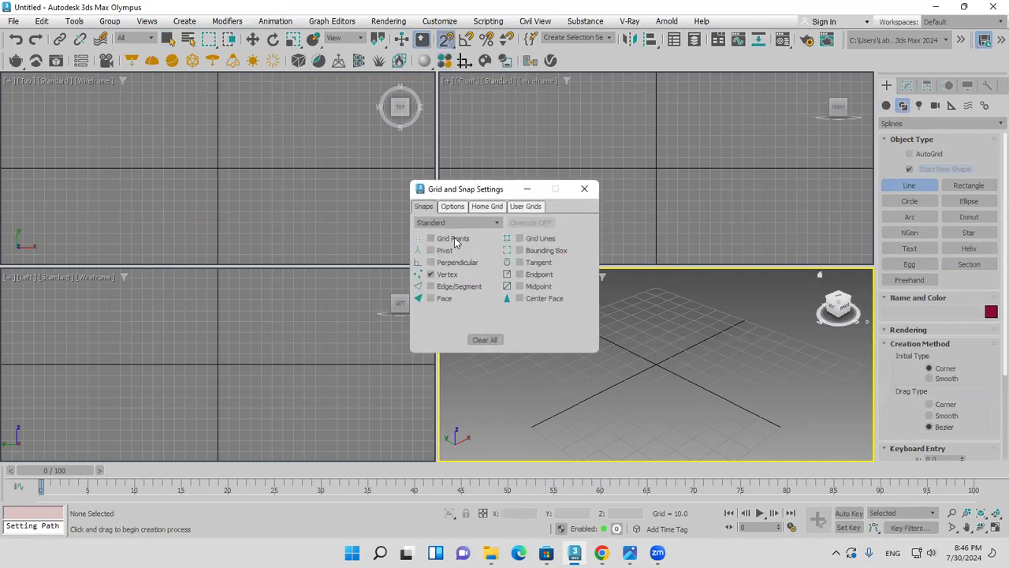
click(455, 240)
click(584, 189)
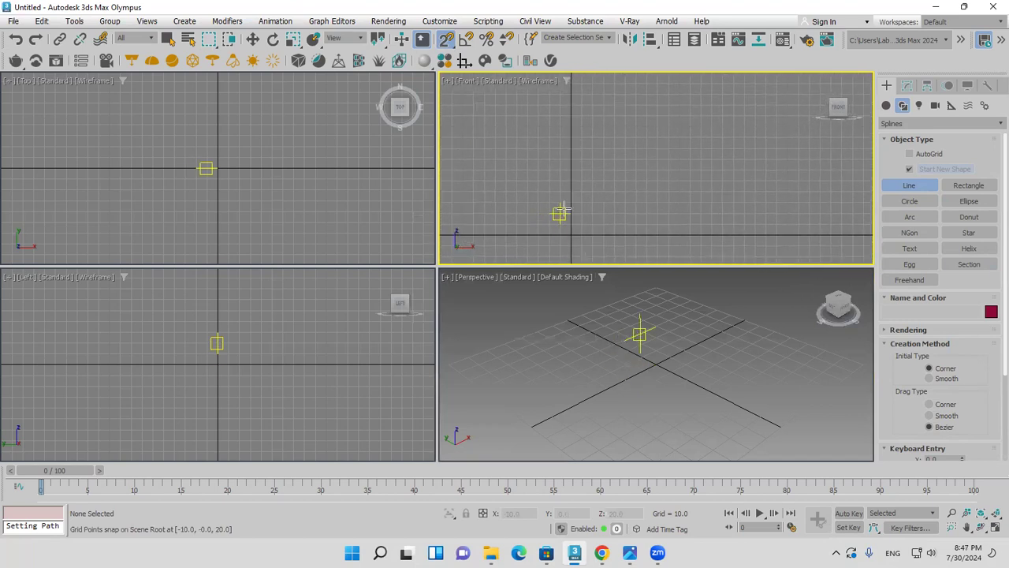
Draw the 100-unit vertical back and 100-unit base of a stair profile in the Front viewport, running down and back to the origin
click(678, 127)
click(678, 234)
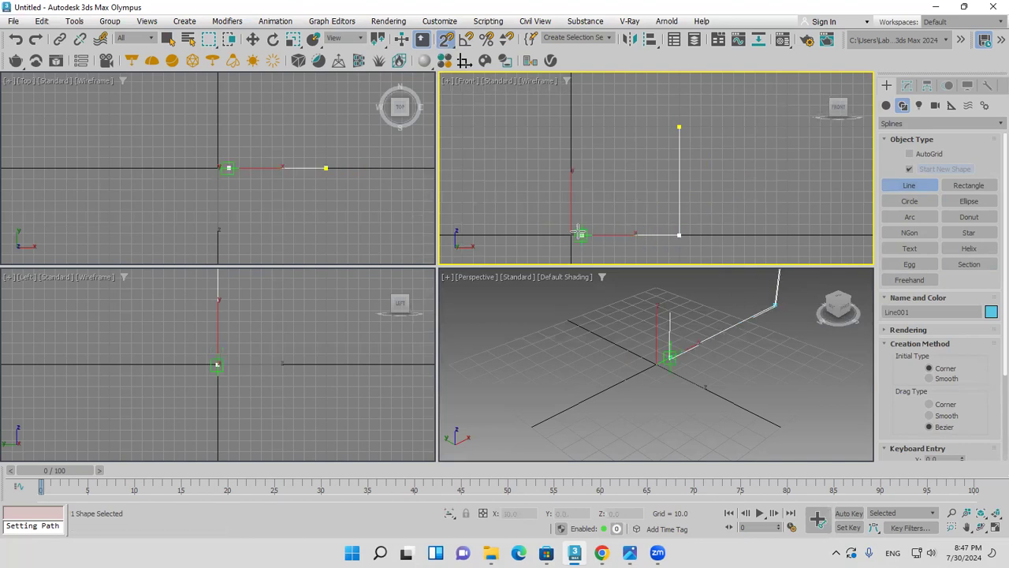
scroll(578, 228, up, 3)
click(571, 234)
Continue the spline up from the origin with grid-snapped stair steps of 10-unit rise and 10-unit run, removing the last misplaced vertex
click(571, 223)
click(584, 219)
click(584, 198)
click(605, 198)
click(605, 176)
click(628, 176)
click(628, 155)
click(649, 154)
click(649, 112)
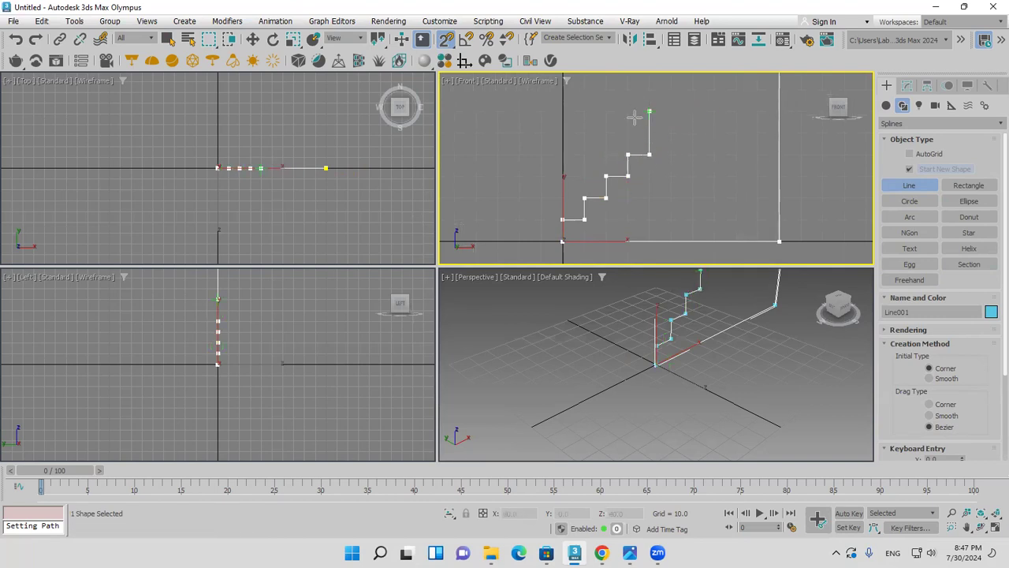
key(BackSpace)
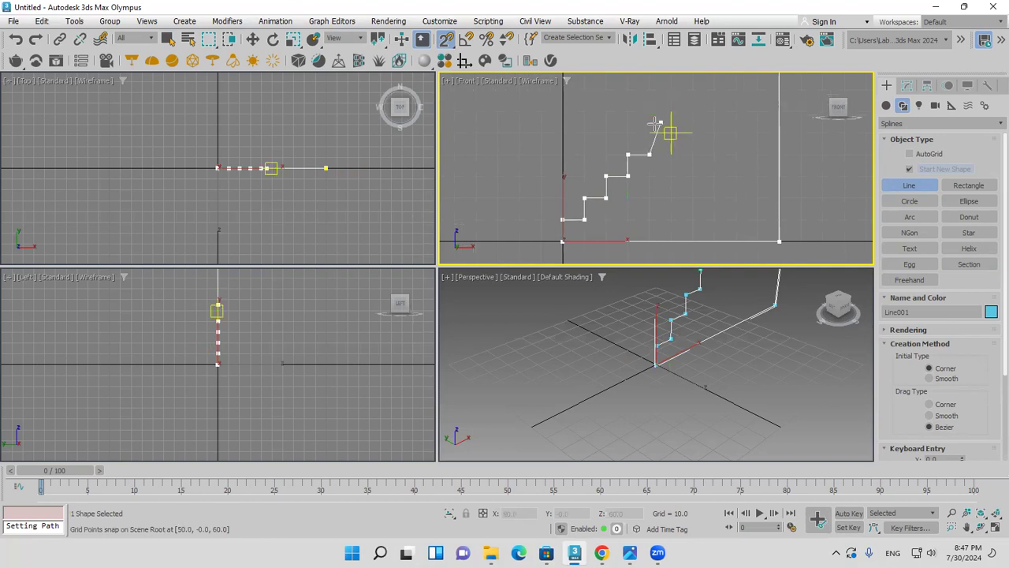
Finish the remaining 10-unit stair steps up to the starting vertex at the upper corner and close the spline
click(671, 132)
click(671, 112)
middle_drag(693, 111, 618, 186)
click(617, 186)
click(618, 164)
click(639, 164)
click(639, 143)
click(660, 143)
click(660, 120)
click(682, 121)
click(682, 99)
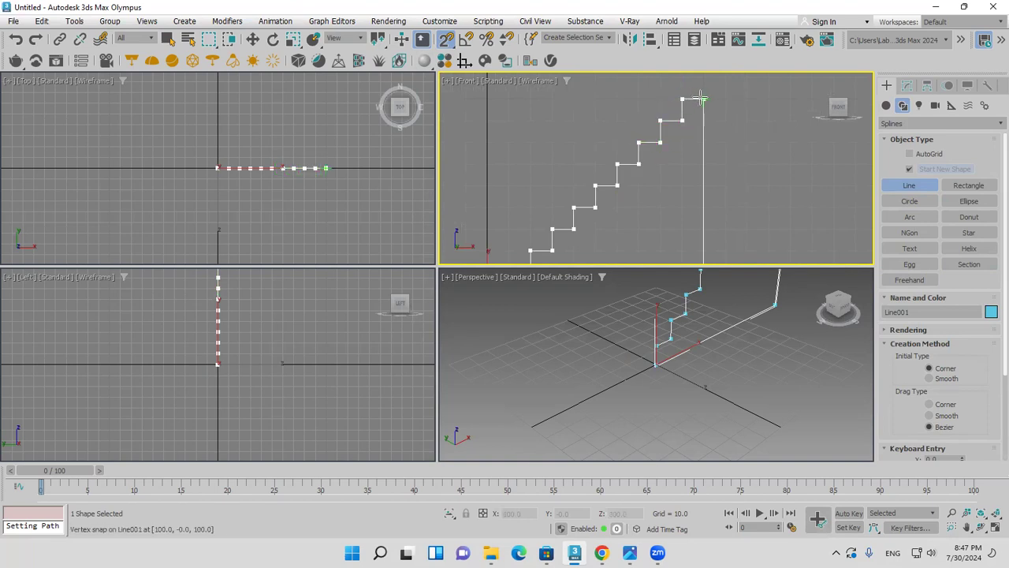
click(705, 102)
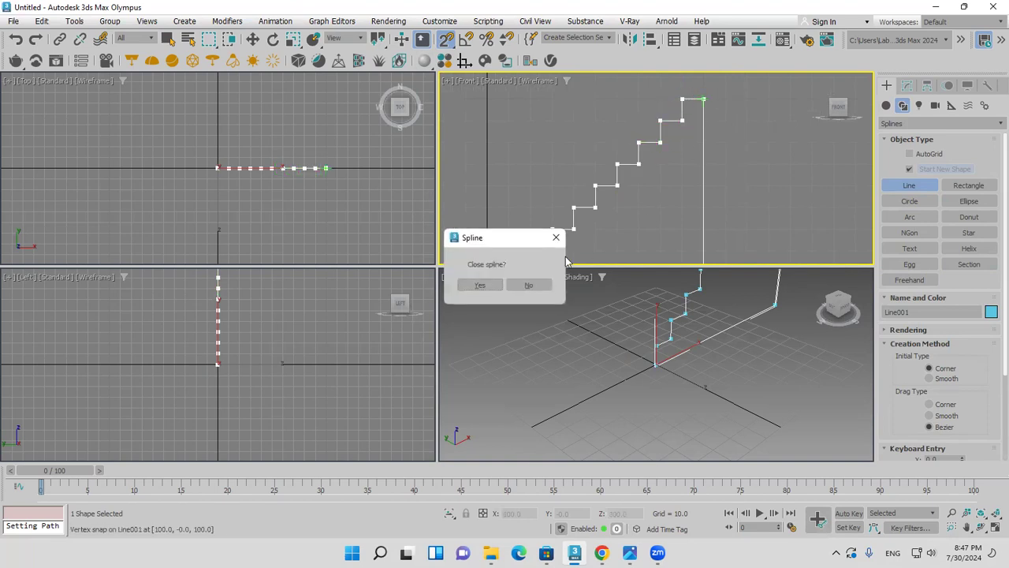
click(479, 285)
Clone the closed stair profile along the X axis in the Front viewport as a single independent copy
scroll(631, 177, down, 5)
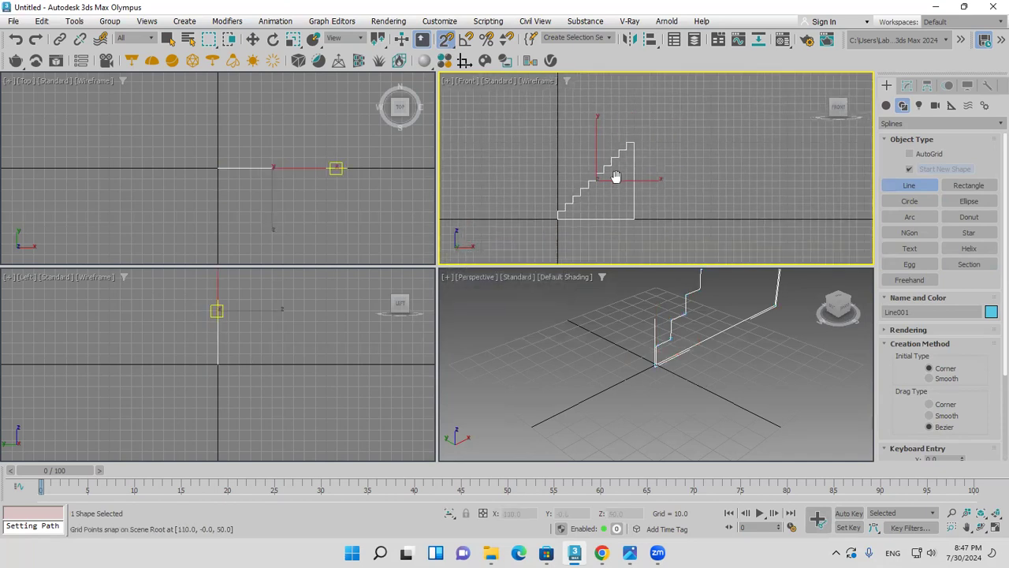
click(252, 39)
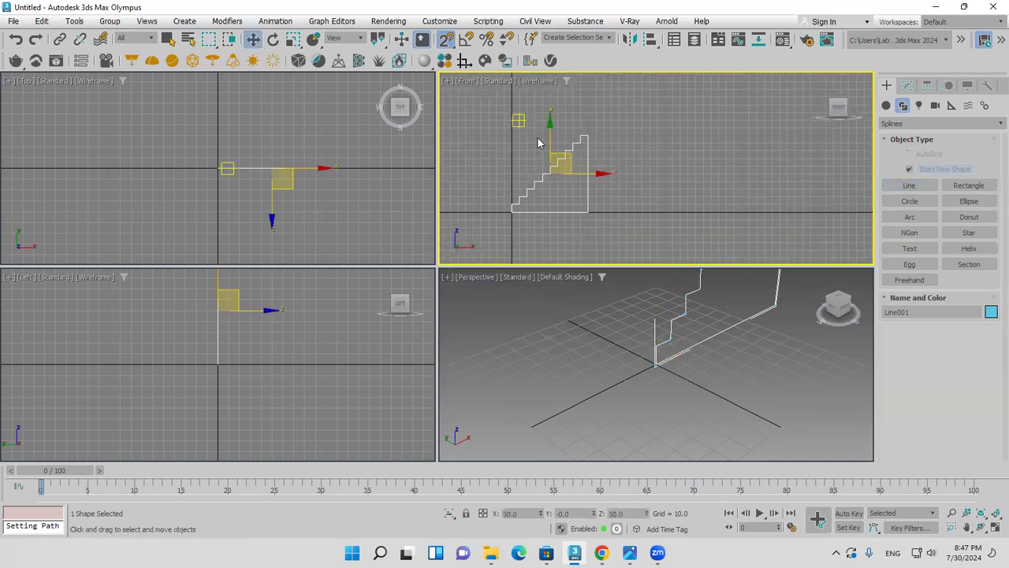
shift+drag(586, 173, 808, 171)
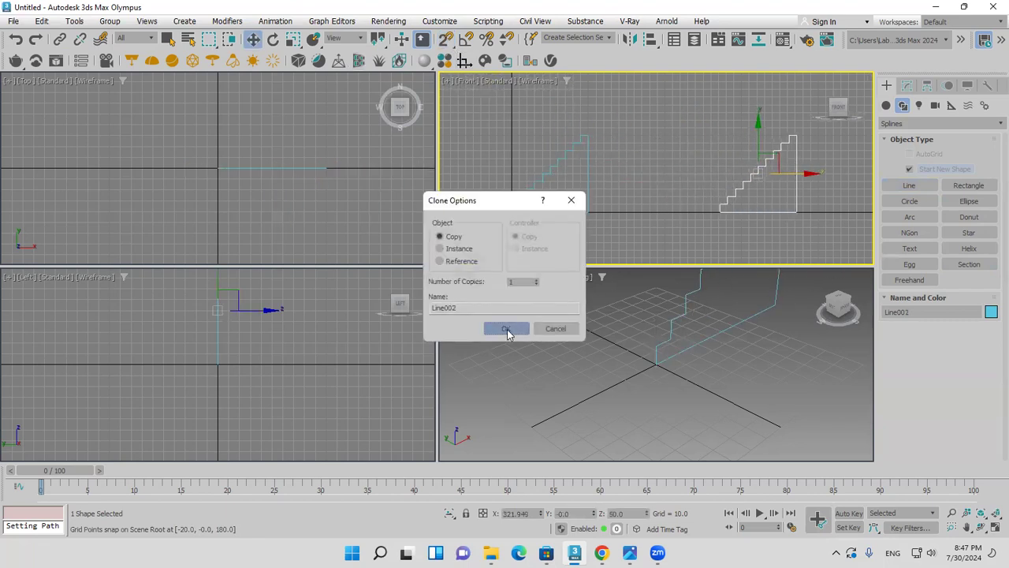
click(507, 332)
Apply an Extrude modifier to the copied stair profile with an amount of 235.5 and 1 segment
scroll(556, 398, down, 4)
middle_drag(557, 398, 574, 402)
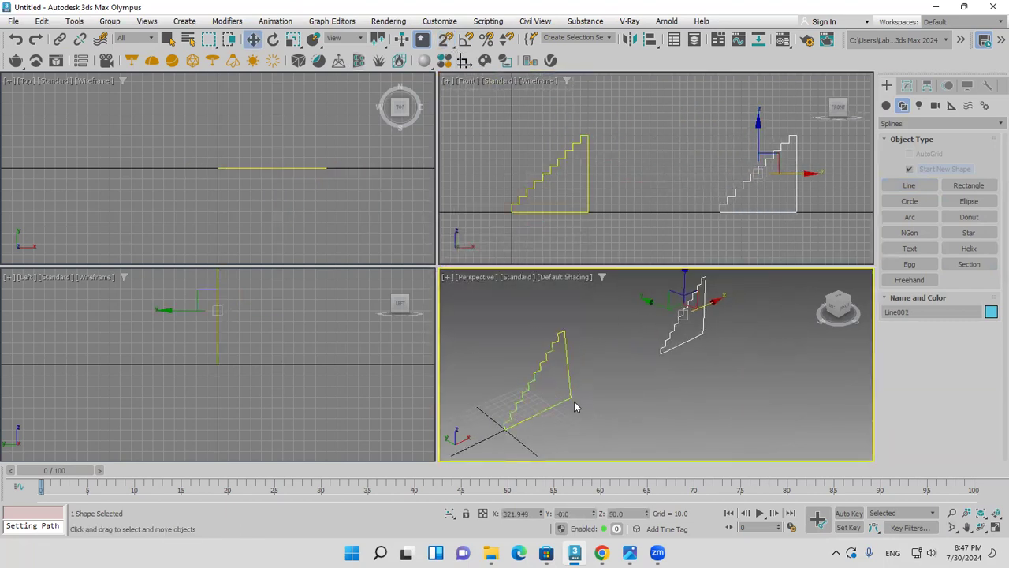
click(908, 86)
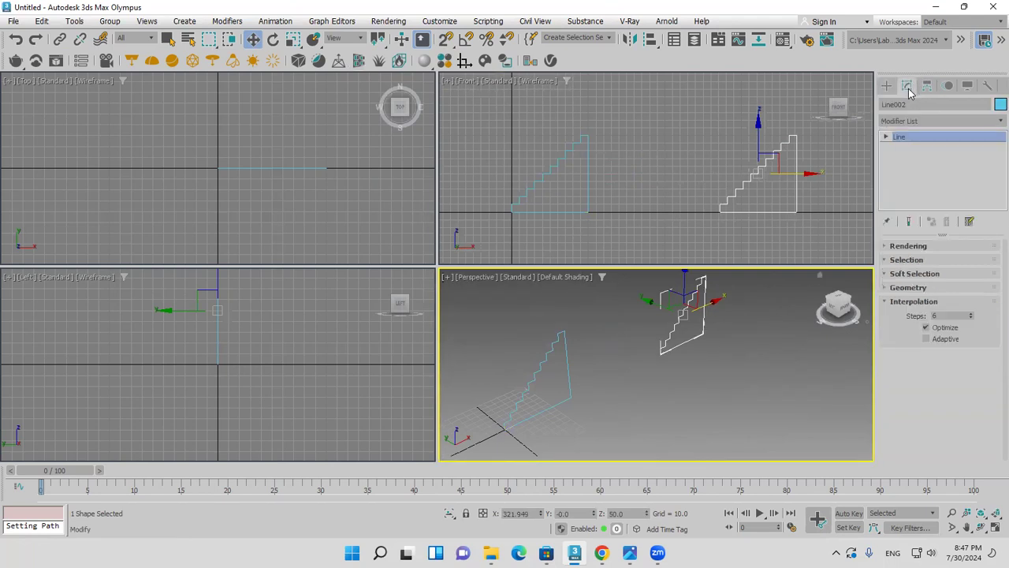
click(925, 125)
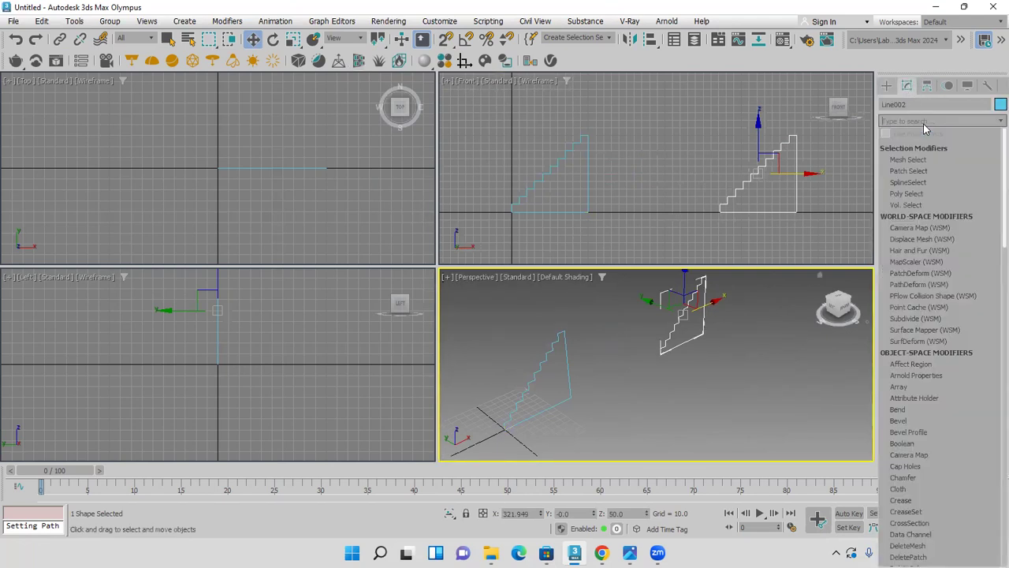
text(ex)
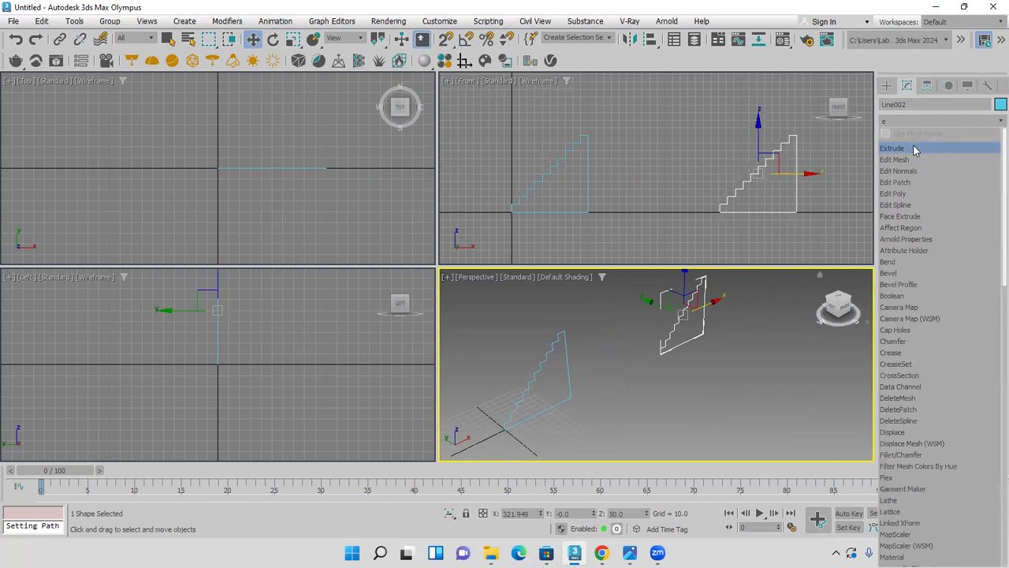
click(919, 142)
drag(978, 266, 978, 215)
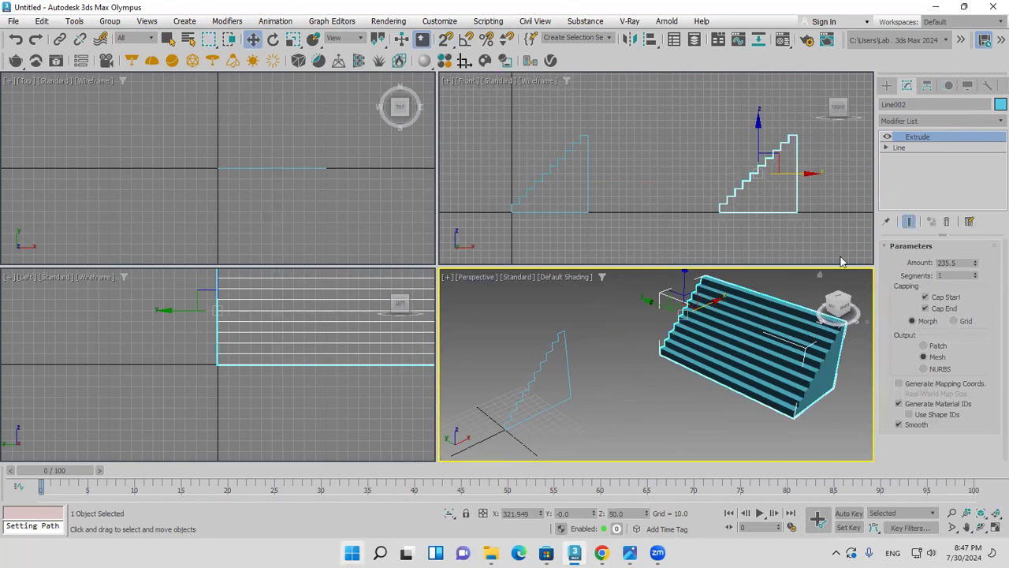
drag(976, 278, 972, 327)
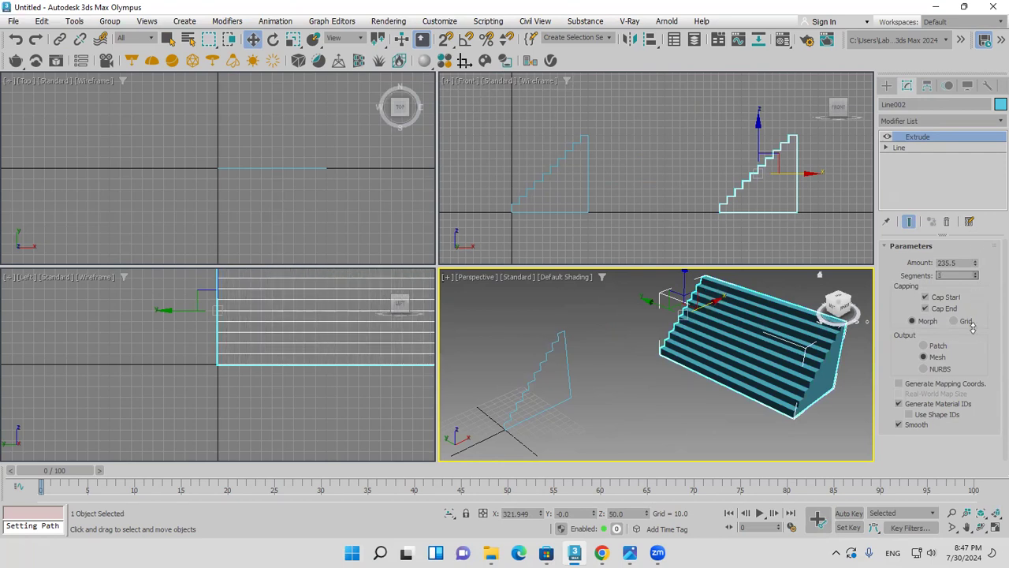
Select the original stair profile spline and apply a Lathe modifier to it
key(shift+z)
click(645, 381)
click(917, 120)
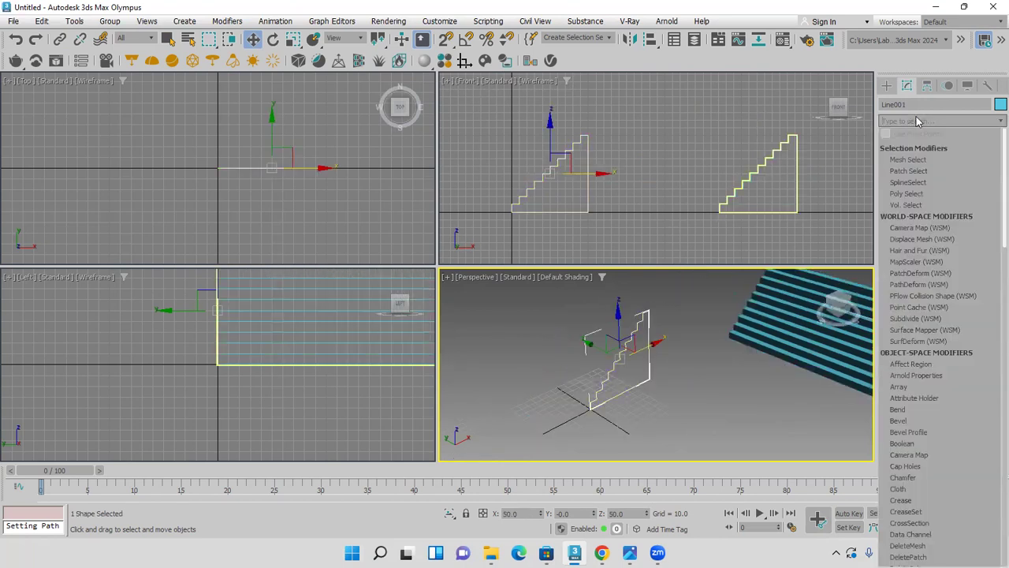
text(l)
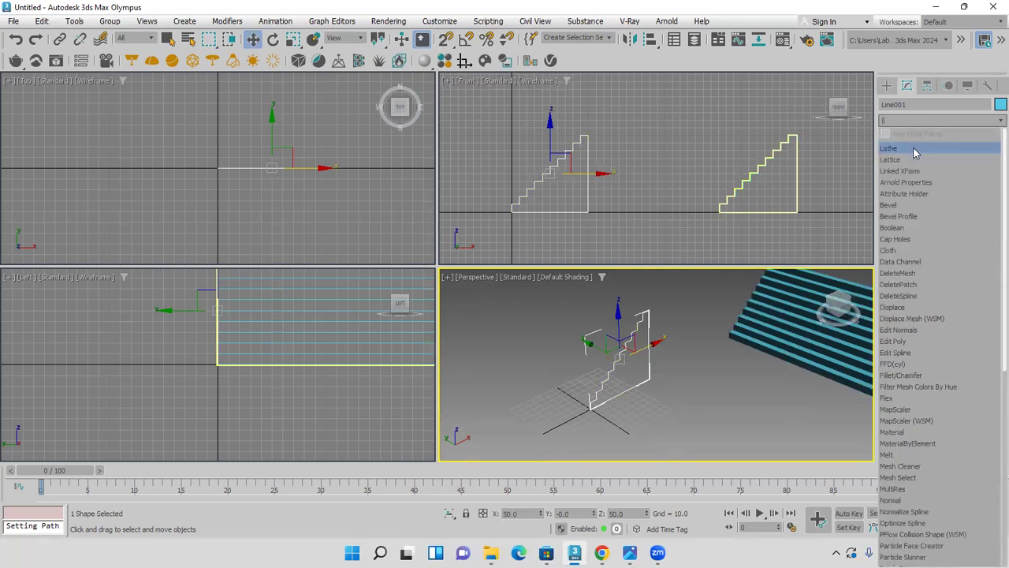
click(914, 152)
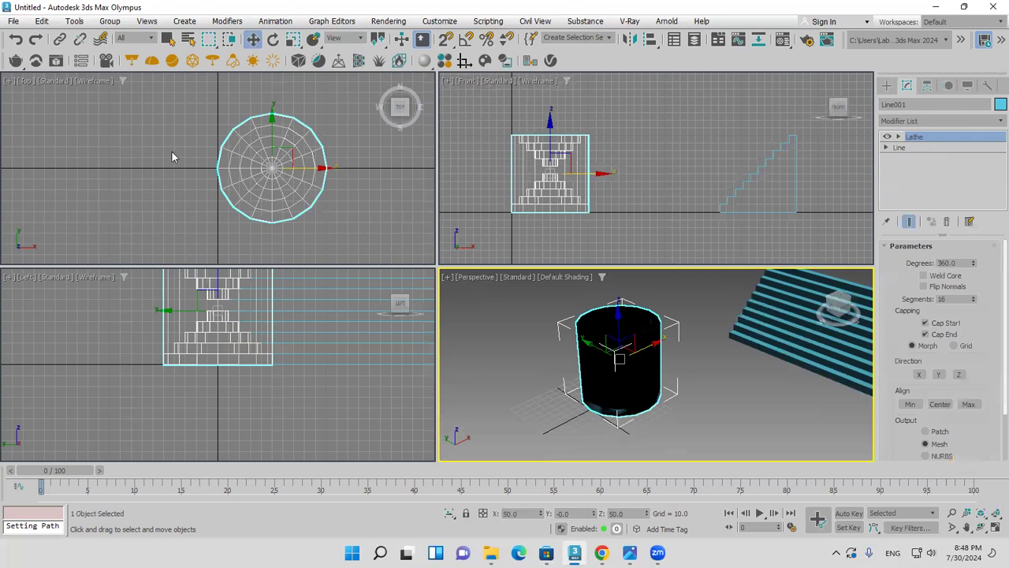
Compare the Lathe result with its source profile, and try the Min and Max axis alignments
click(887, 137)
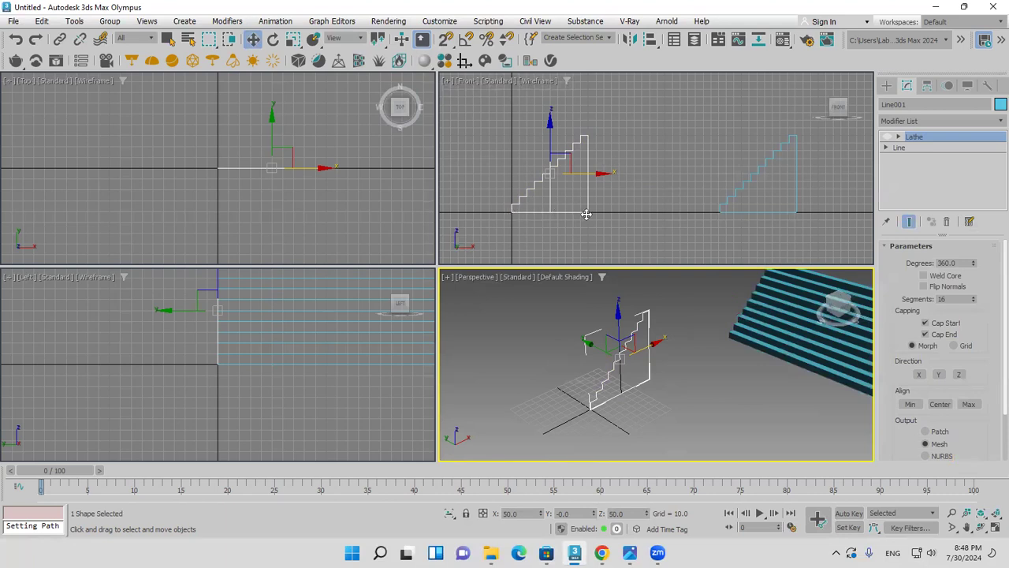
click(888, 138)
scroll(898, 349, down, 2)
click(910, 343)
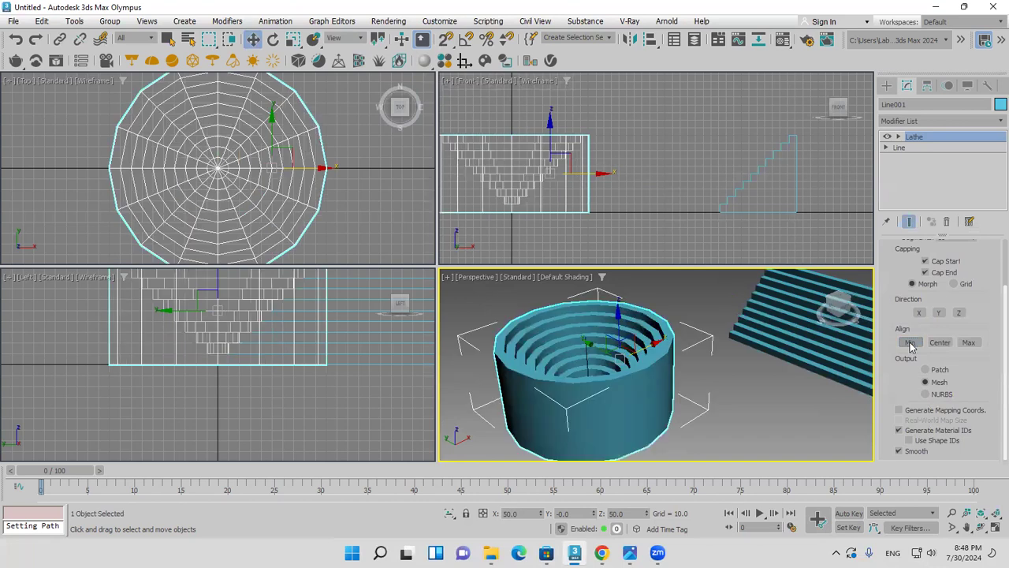
click(968, 342)
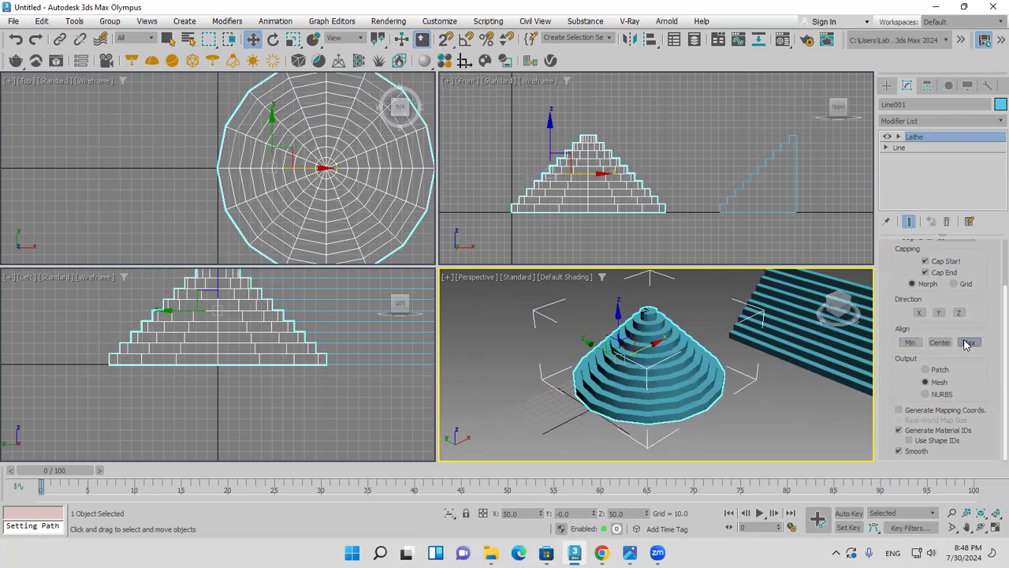
Experiment with the Lathe's degrees, keeping the full 360, and raise its segments to 46
scroll(946, 347, up, 2)
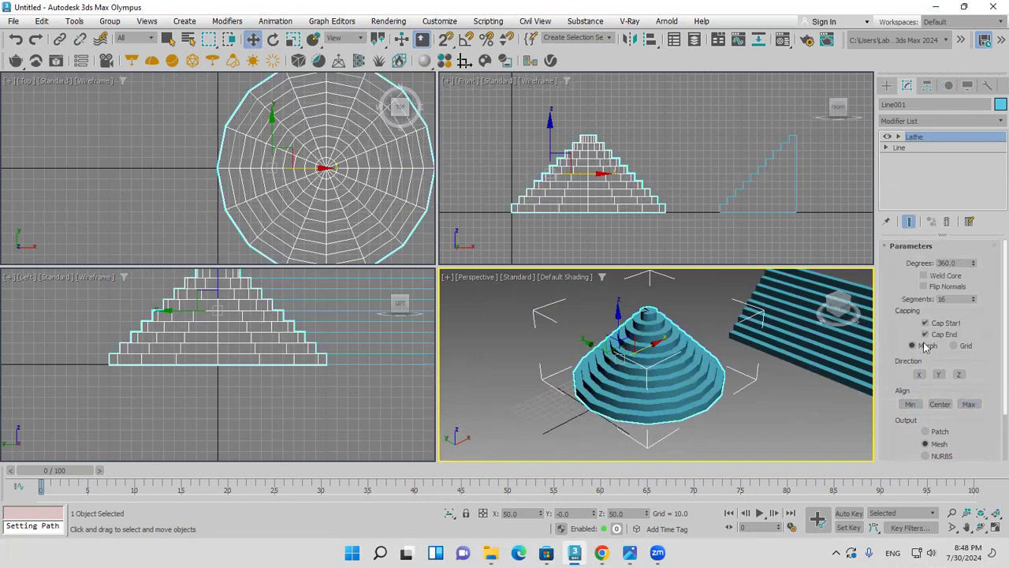
drag(973, 266, 923, 237)
drag(974, 306, 983, 283)
Compare the smoothed Lathe's Min, Center and Max alignments against the source profile, leaving it aligned to Min
scroll(900, 353, down, 3)
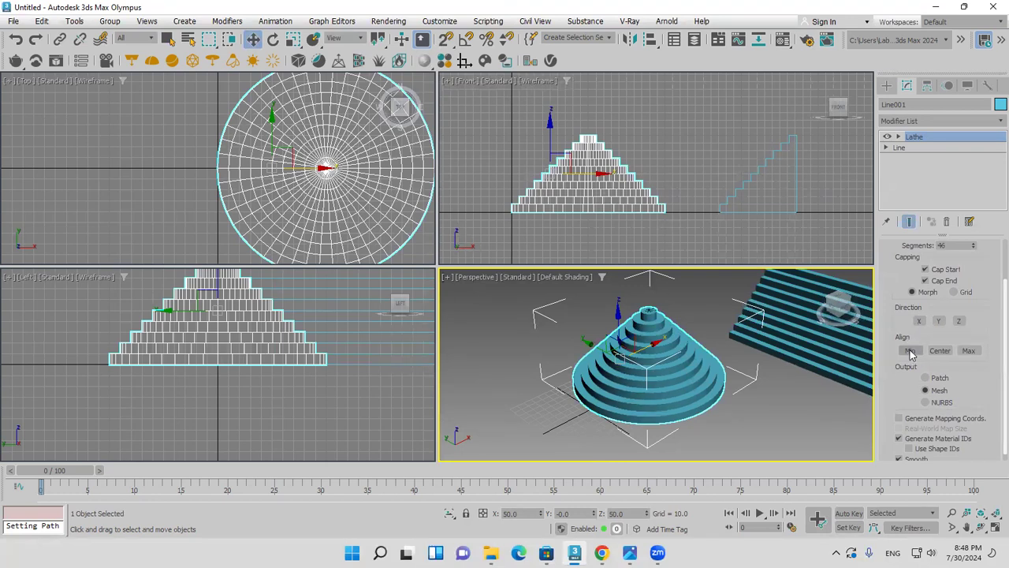
click(887, 138)
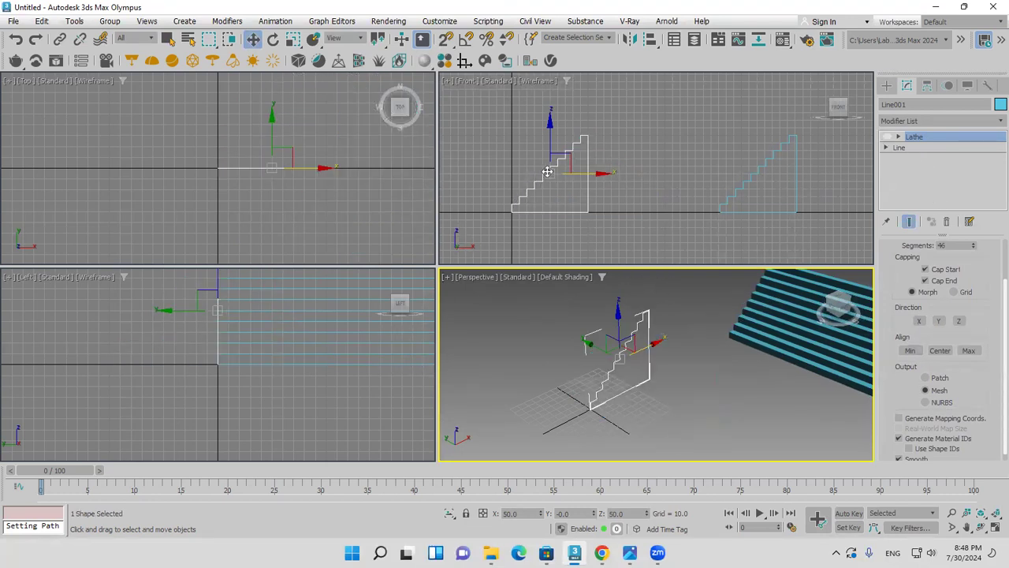
click(887, 138)
click(911, 351)
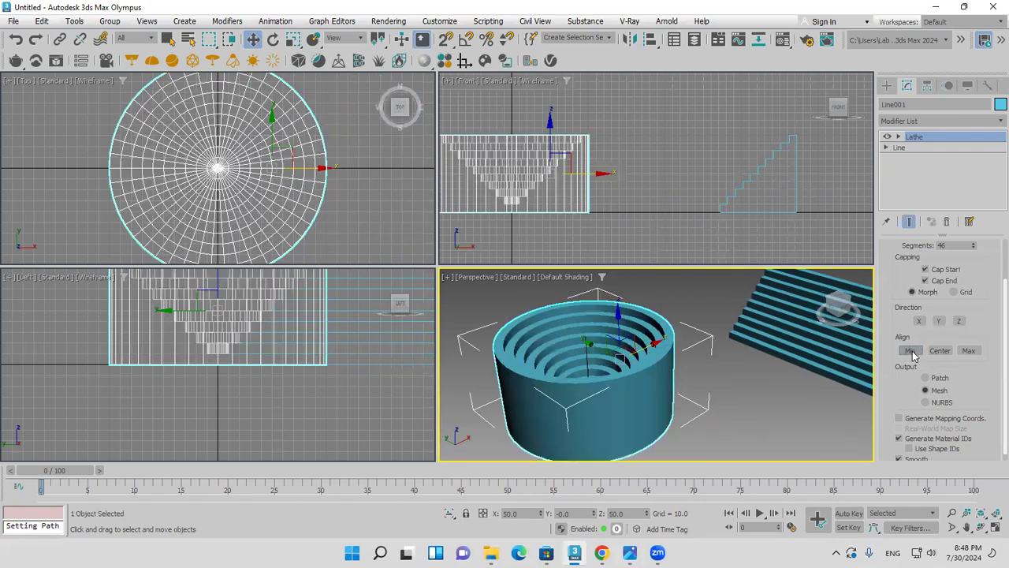
click(940, 351)
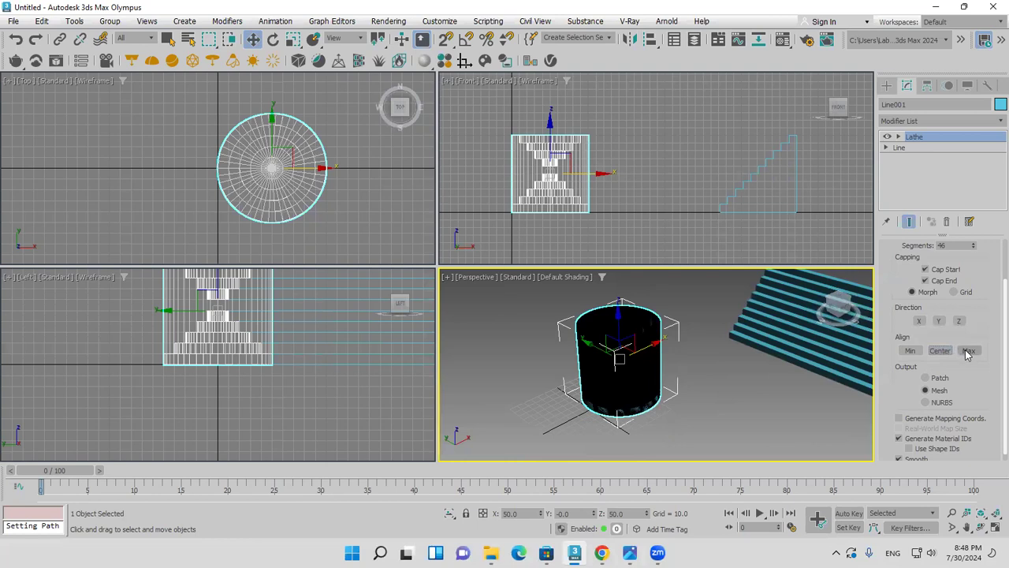
click(969, 351)
mouse_move(726, 339)
alt+middle_down()
mouse_move(684, 351)
mouse_move(699, 338)
mouse_move(736, 354)
alt+middle_up()
click(909, 350)
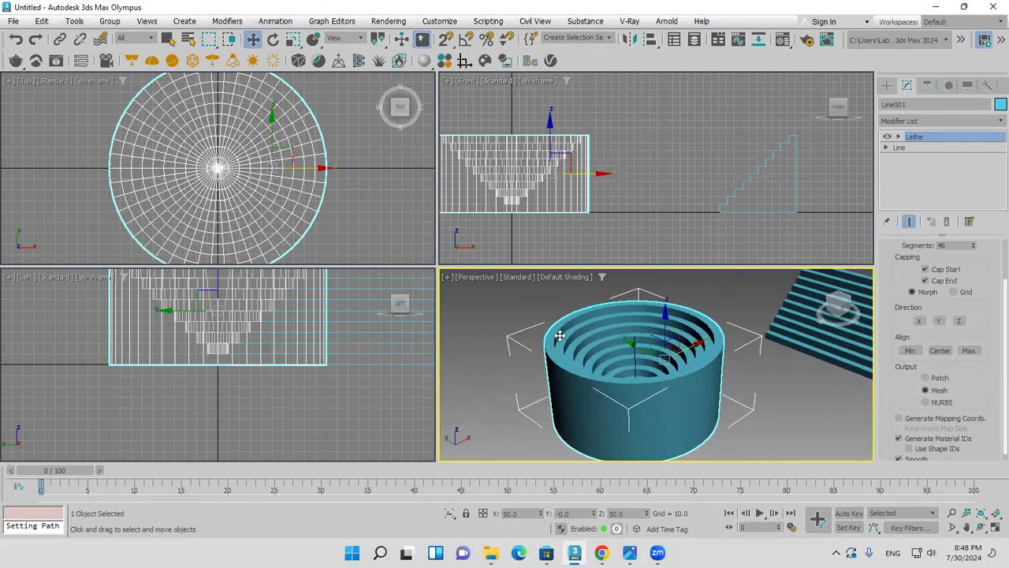
Move the Lathe's Axis sub-object along X in the Top viewport to about -309, turning the stairs into a wide ring
scroll(217, 168, down, 3)
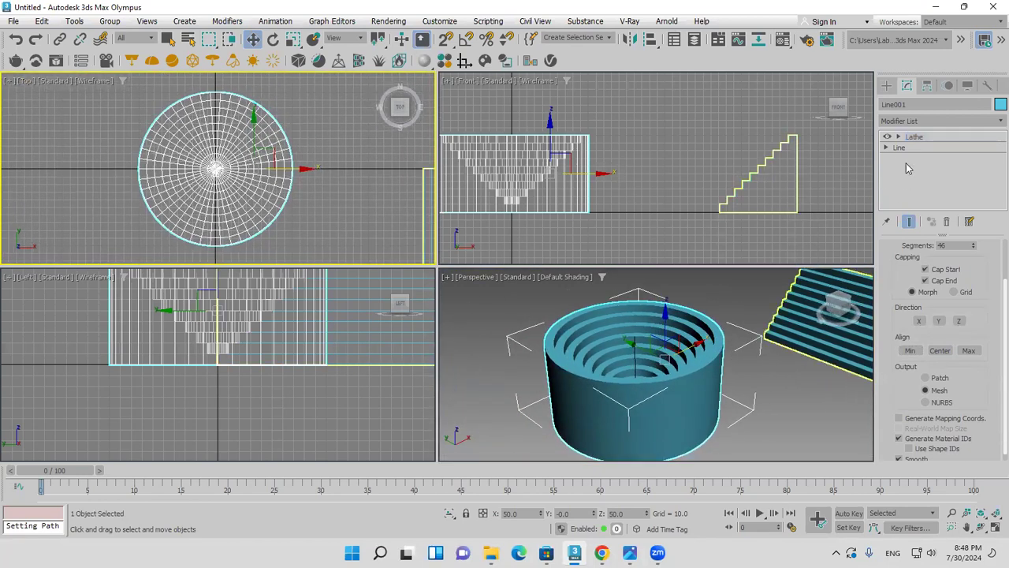
click(898, 136)
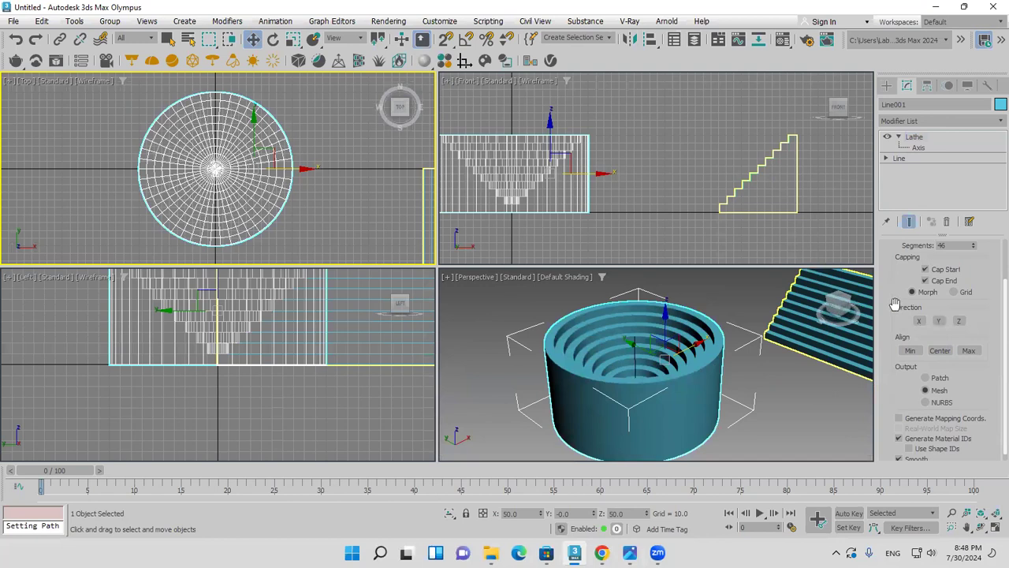
drag(896, 305, 901, 245)
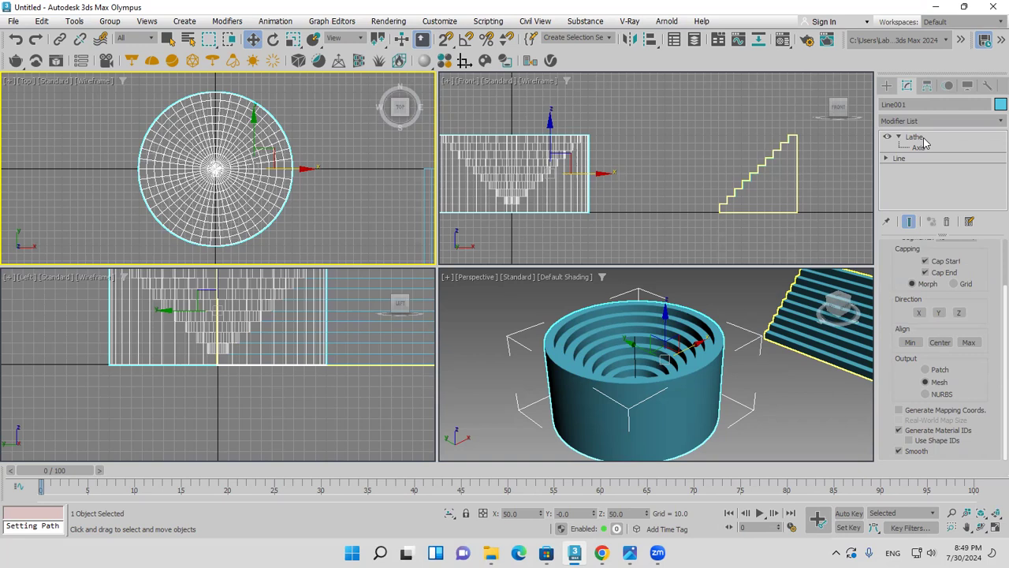
middle_drag(781, 371, 602, 378)
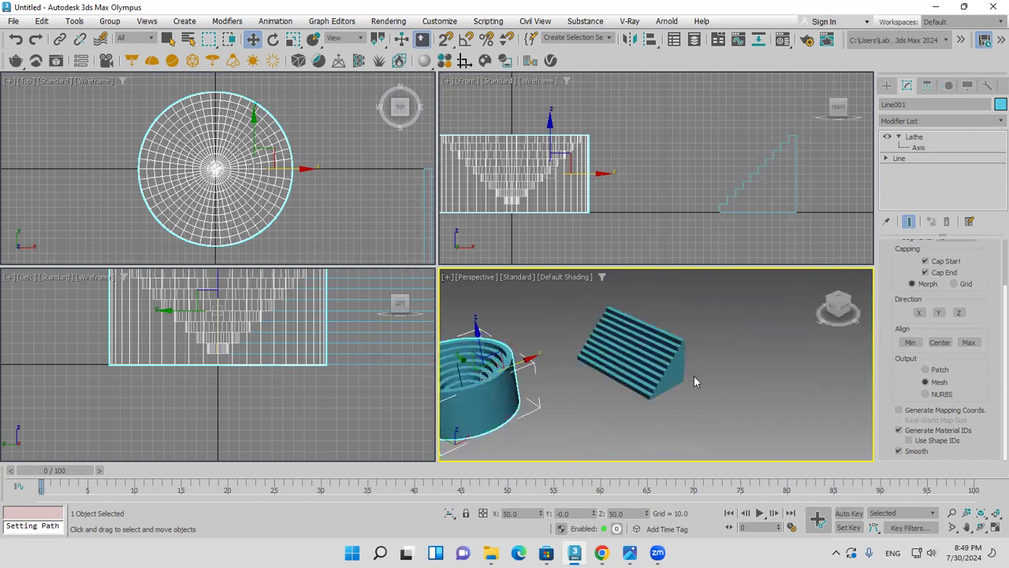
middle_drag(602, 384, 715, 371)
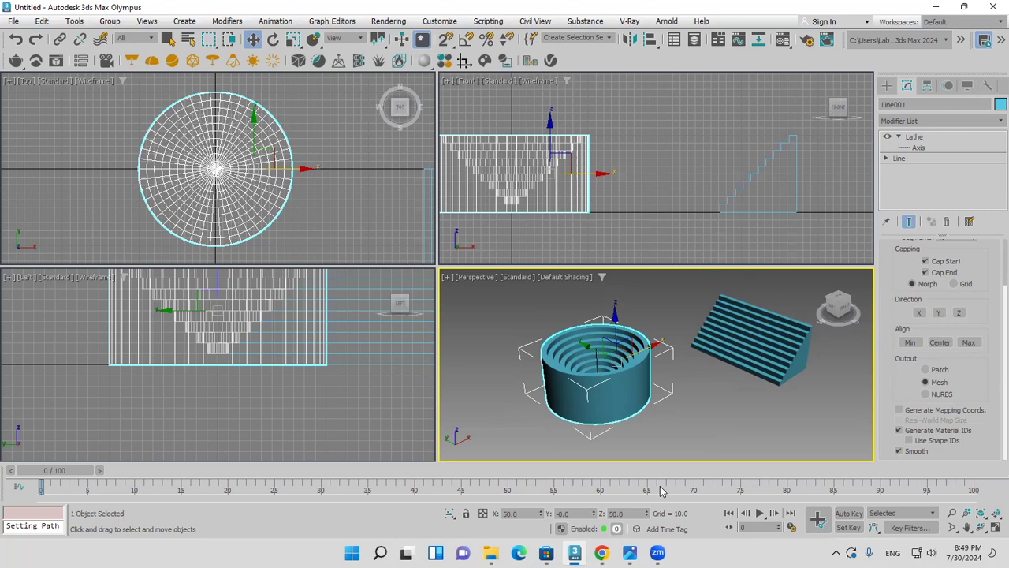
scroll(309, 236, down, 2)
middle_drag(311, 237, 293, 218)
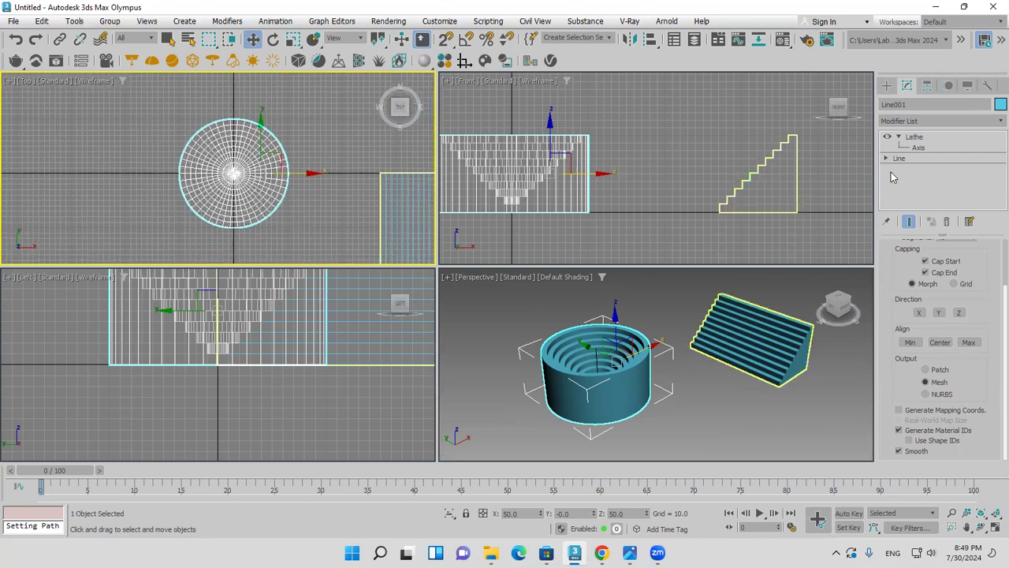
click(918, 147)
click(899, 137)
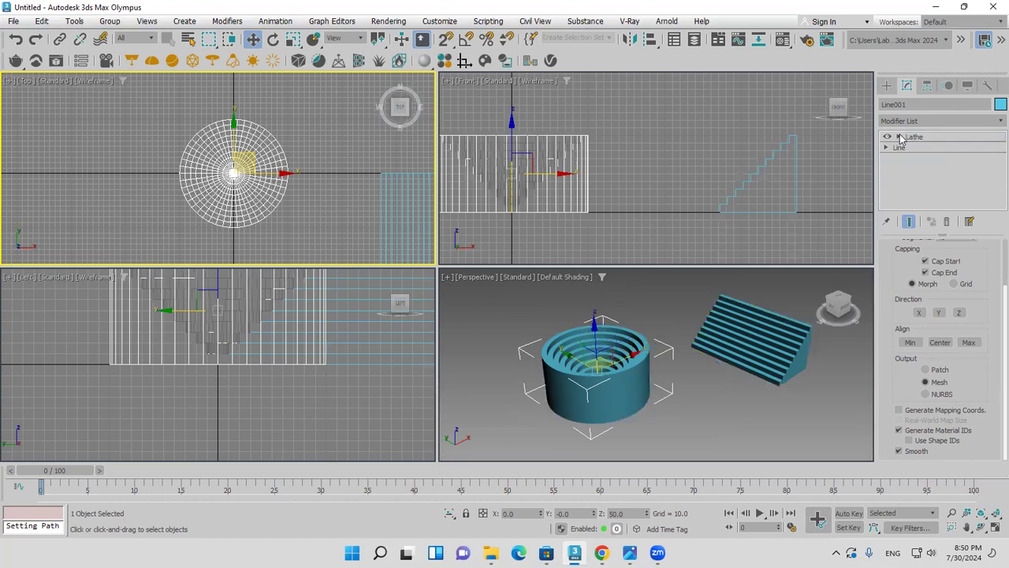
click(914, 138)
click(899, 137)
click(929, 152)
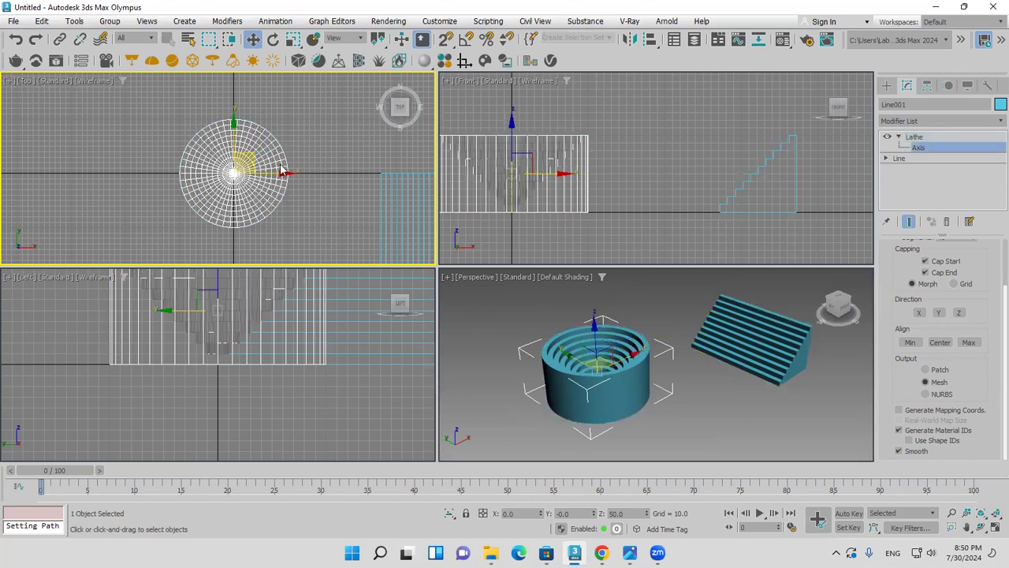
drag(281, 170, 83, 173)
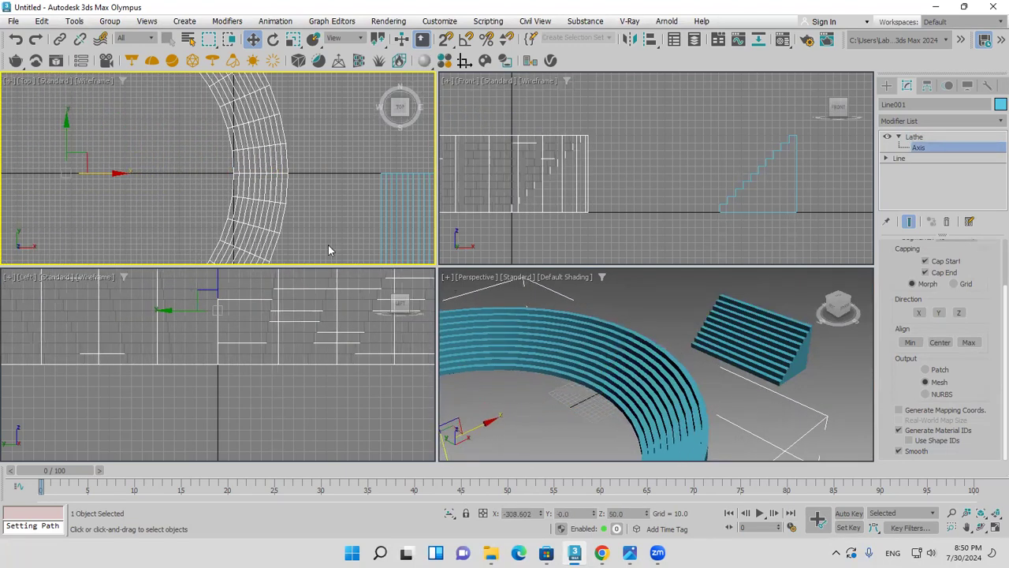
Move the Lathe's Axis sub-object along X in the Top viewport to about -134, tightening the stair ring
scroll(647, 352, down, 3)
alt+middle_drag(646, 351, 643, 383)
scroll(693, 345, down, 3)
scroll(642, 383, up, 3)
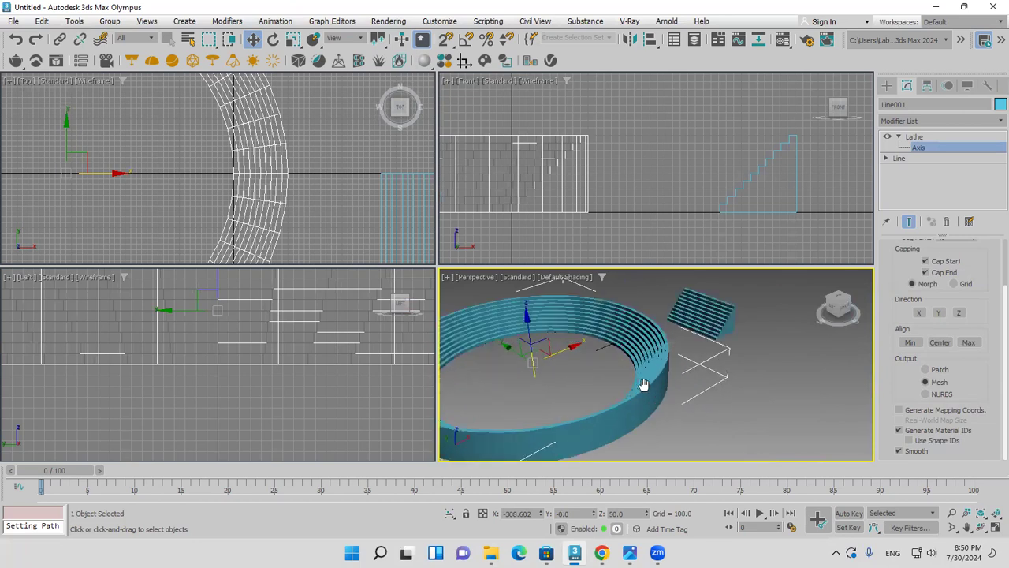
scroll(647, 385, down, 3)
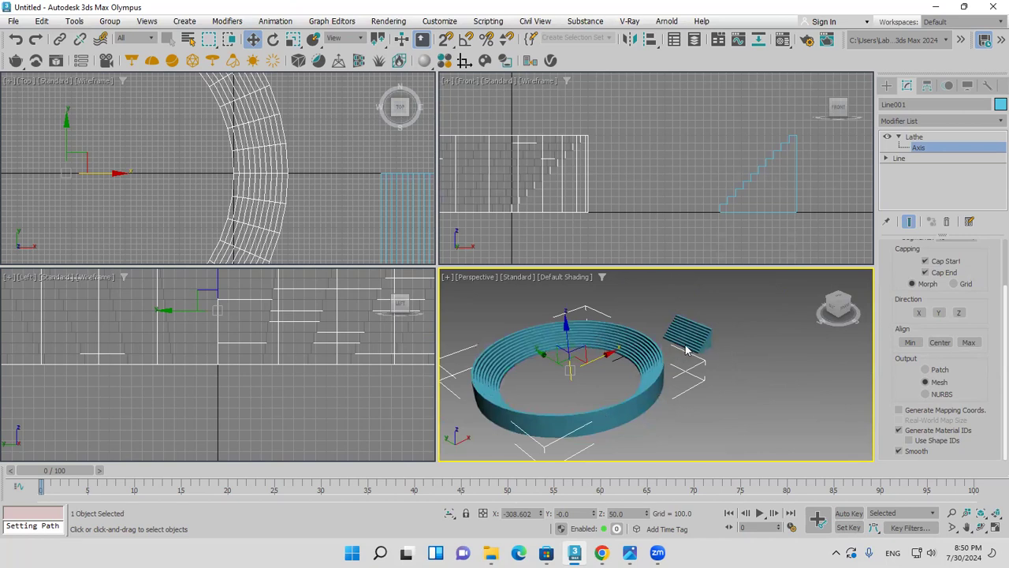
click(543, 547)
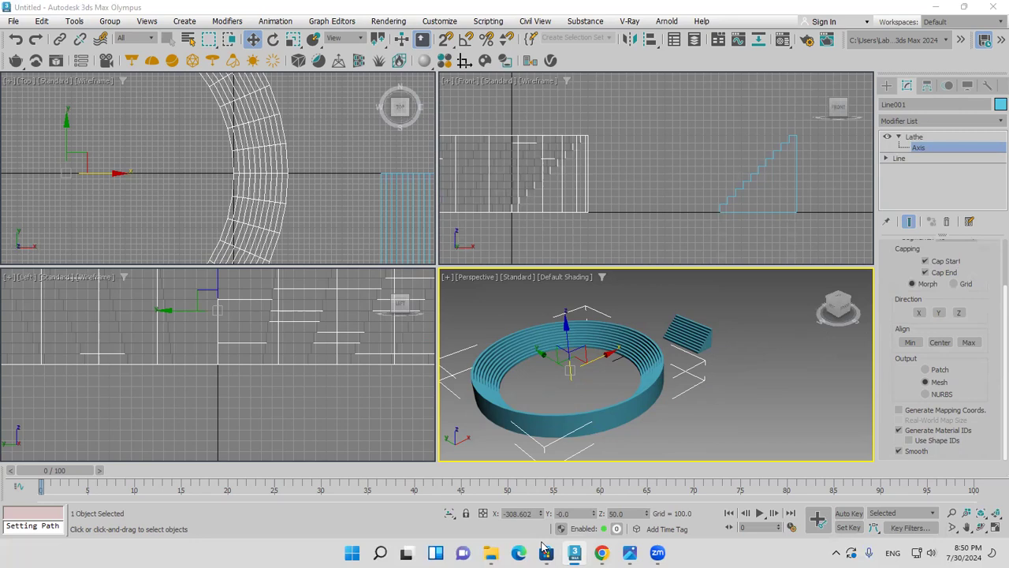
click(929, 199)
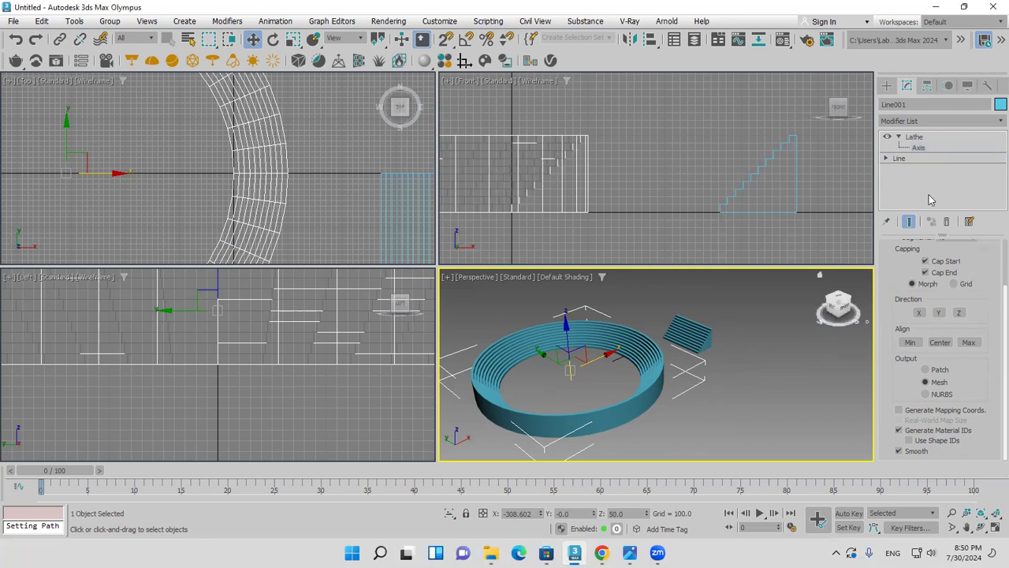
click(920, 148)
scroll(99, 170, down, 5)
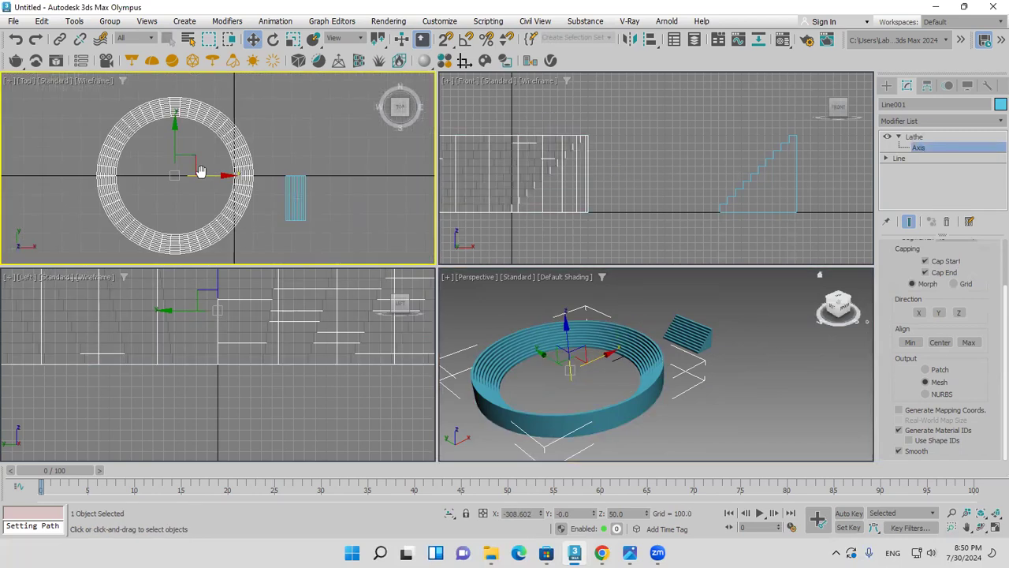
drag(213, 171, 245, 174)
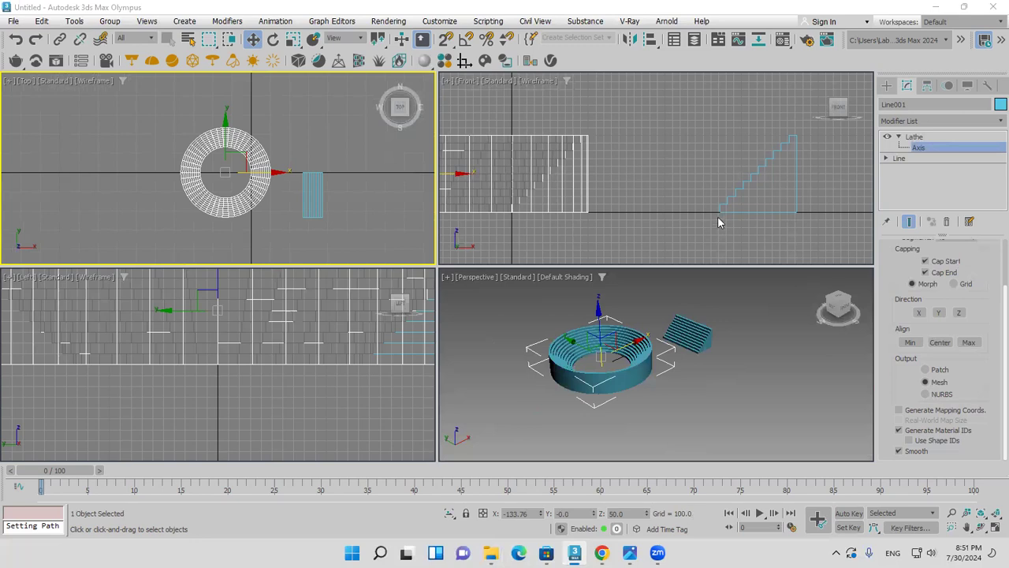
Try drawing a line in the Front viewport with corner and curved vertices, remove its last vertices one by one, and cancel it
scroll(670, 194, down, 5)
click(886, 85)
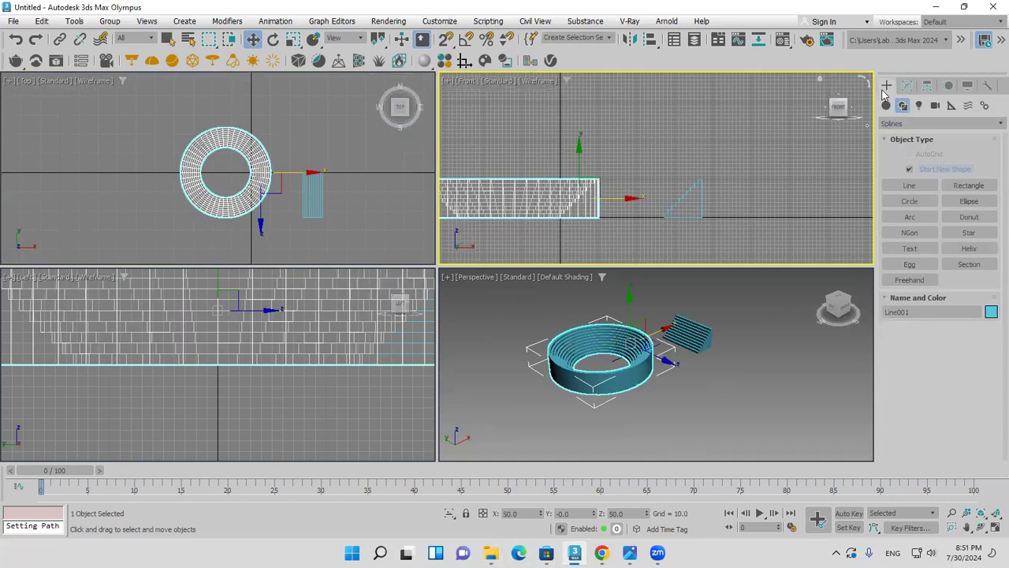
click(909, 186)
click(783, 116)
click(497, 111)
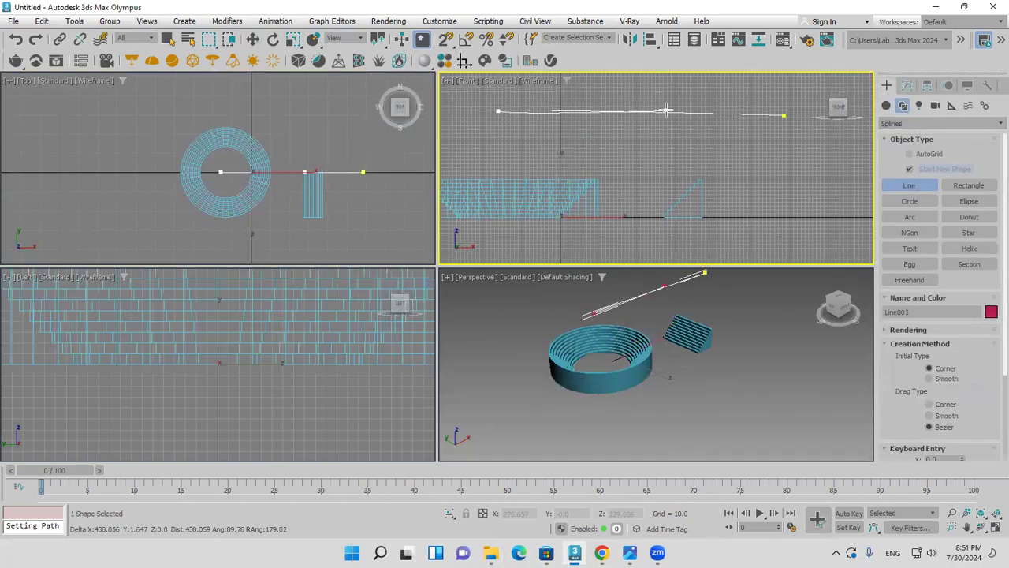
drag(667, 109, 670, 132)
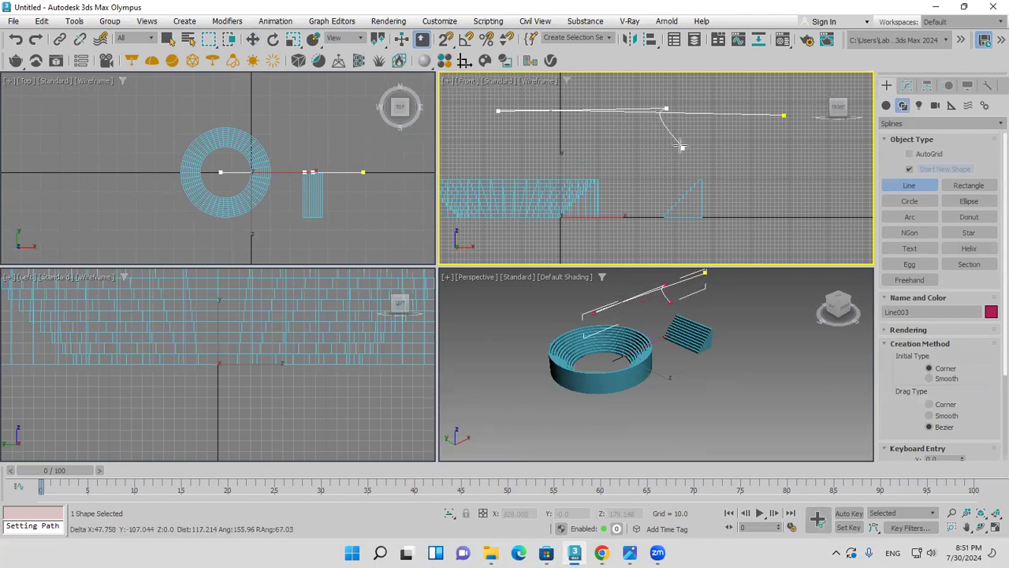
key(BackSpace)
key(BackSpace)
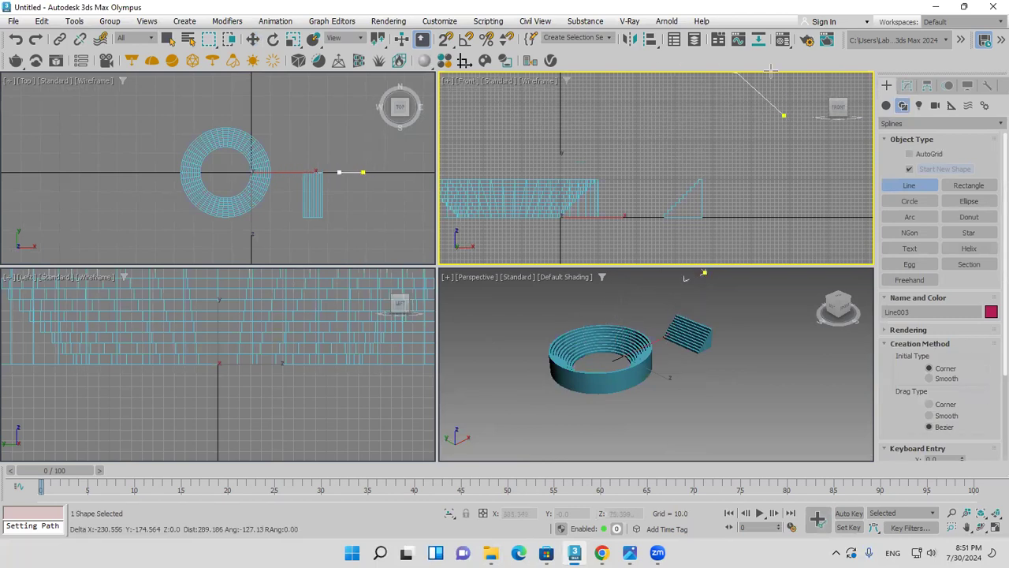
right_click(733, 184)
middle_drag(602, 231, 692, 220)
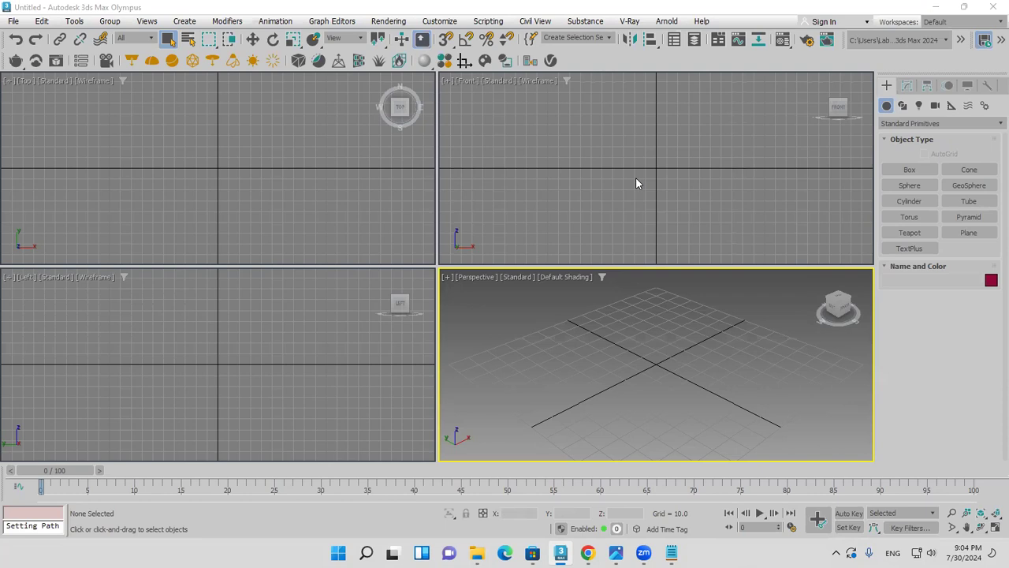
Start the Line spline tool in the new empty scene
click(903, 105)
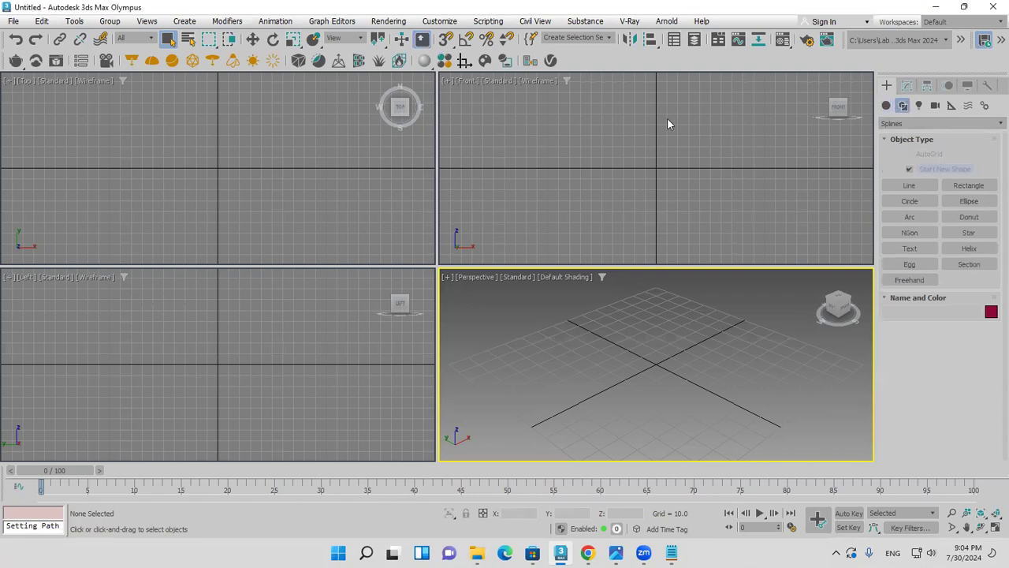
click(931, 187)
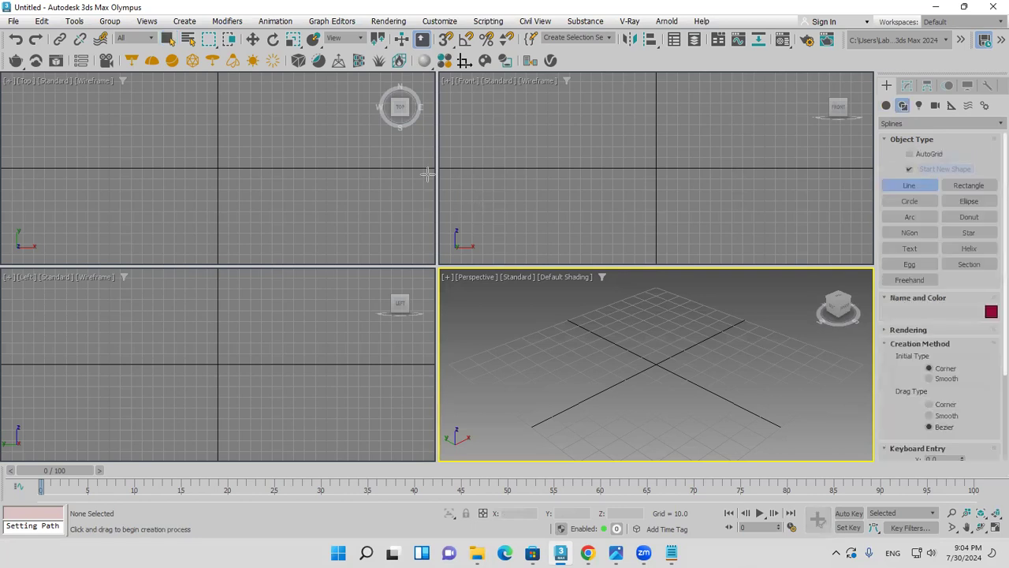
Draw an open six-point Line spline in the Top view, mixing straight corner segments with Bezier curves
click(308, 103)
click(167, 132)
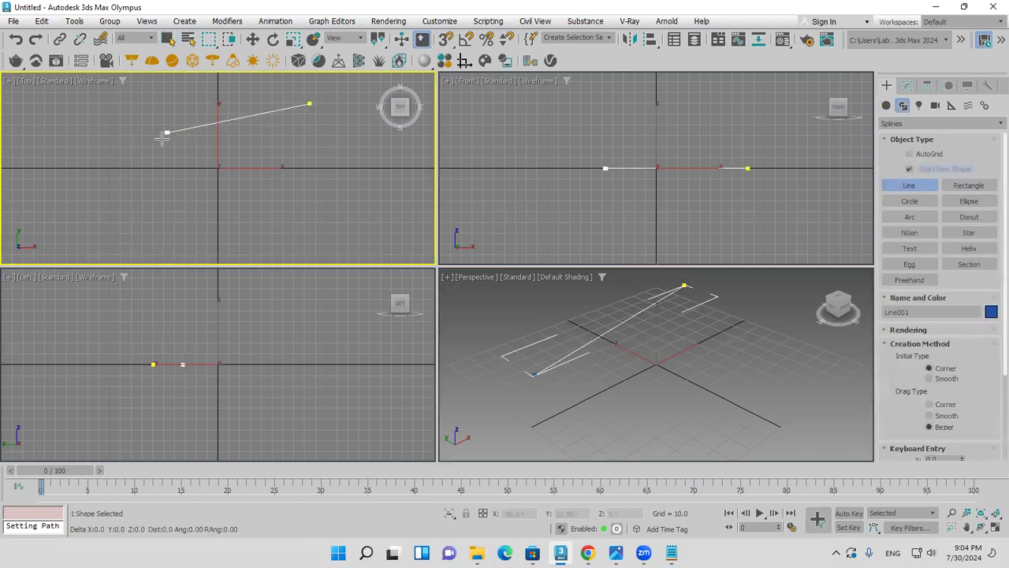
click(129, 186)
drag(170, 247, 192, 225)
drag(213, 190, 243, 198)
click(295, 190)
right_click(314, 173)
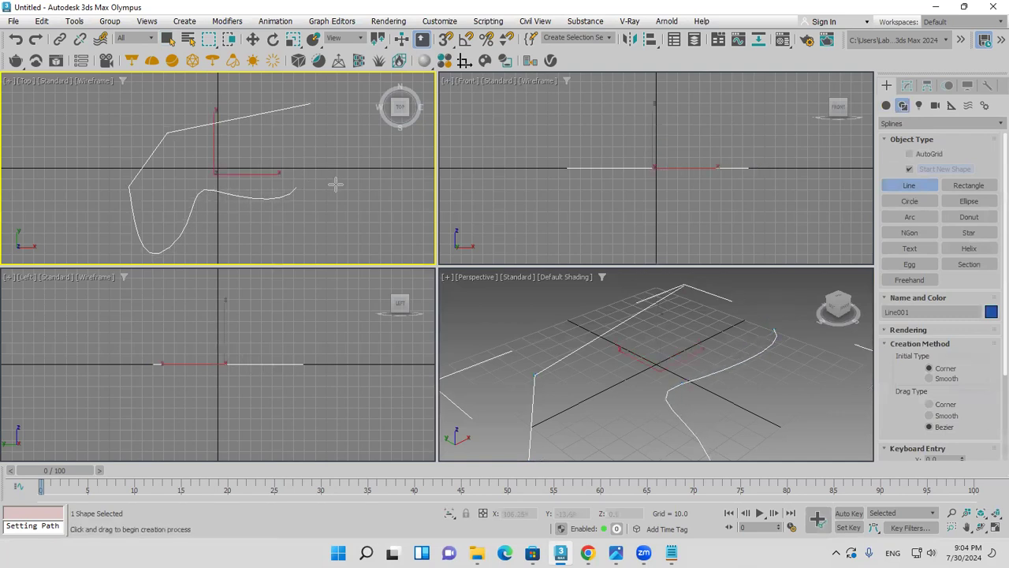
scroll(667, 334, down, 3)
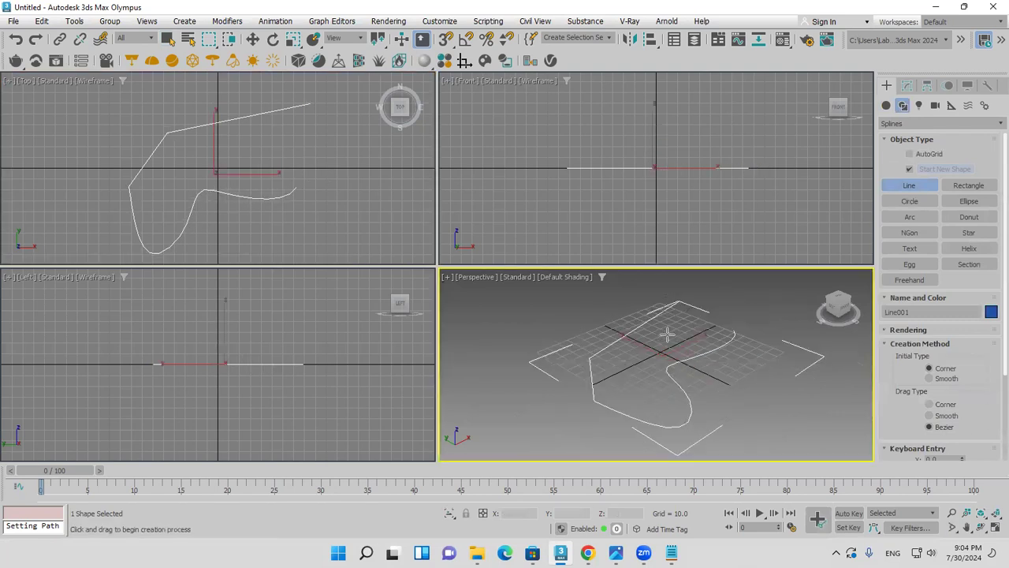
click(981, 527)
drag(665, 364, 679, 397)
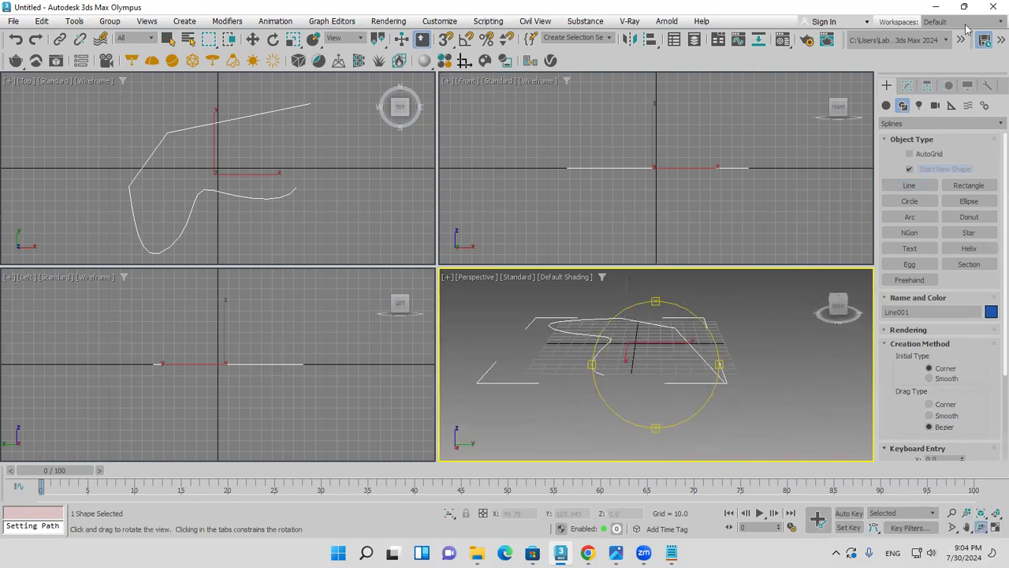
Set the line's radial rendering thickness to 5
click(918, 312)
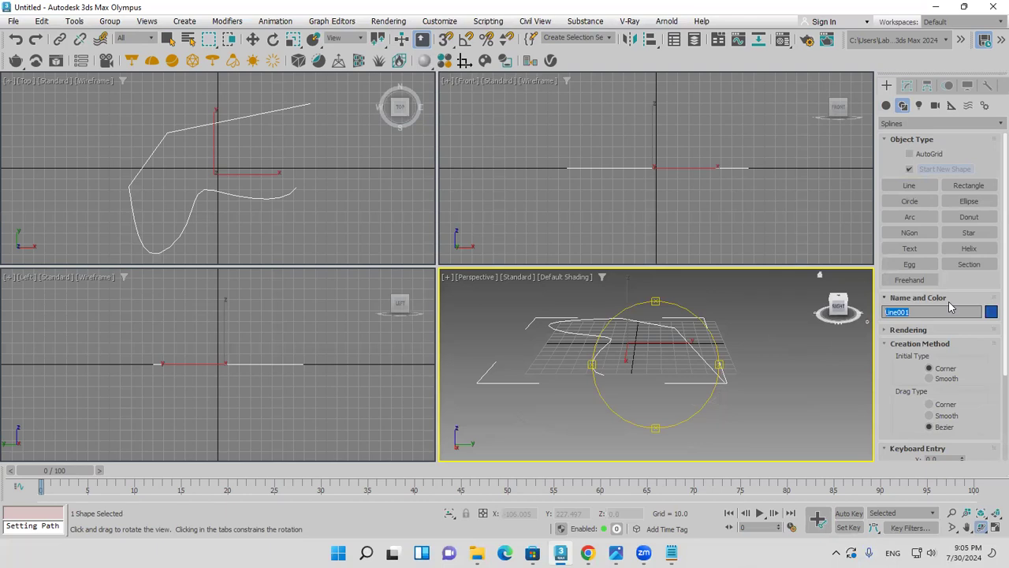
click(929, 345)
click(931, 359)
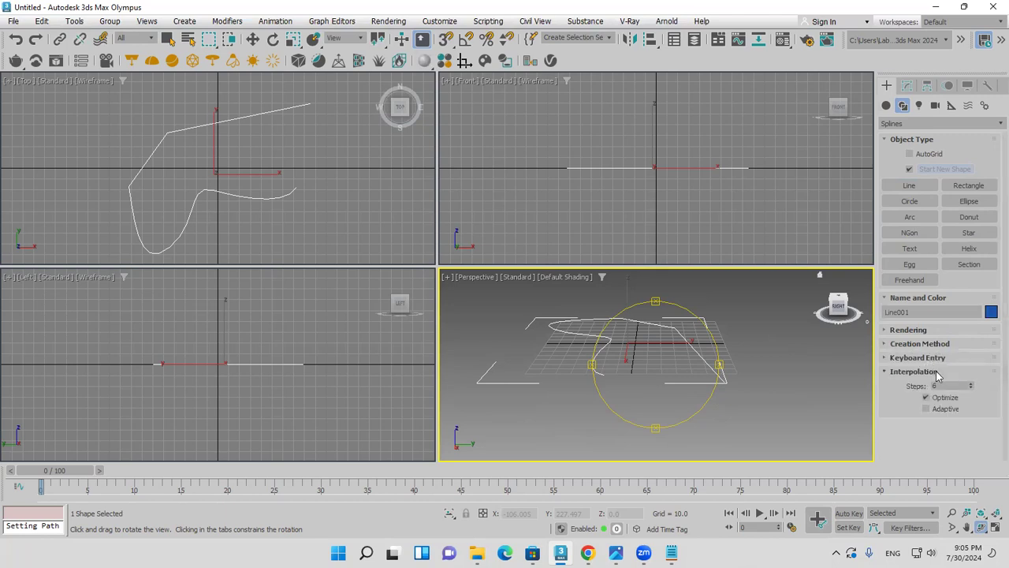
click(937, 372)
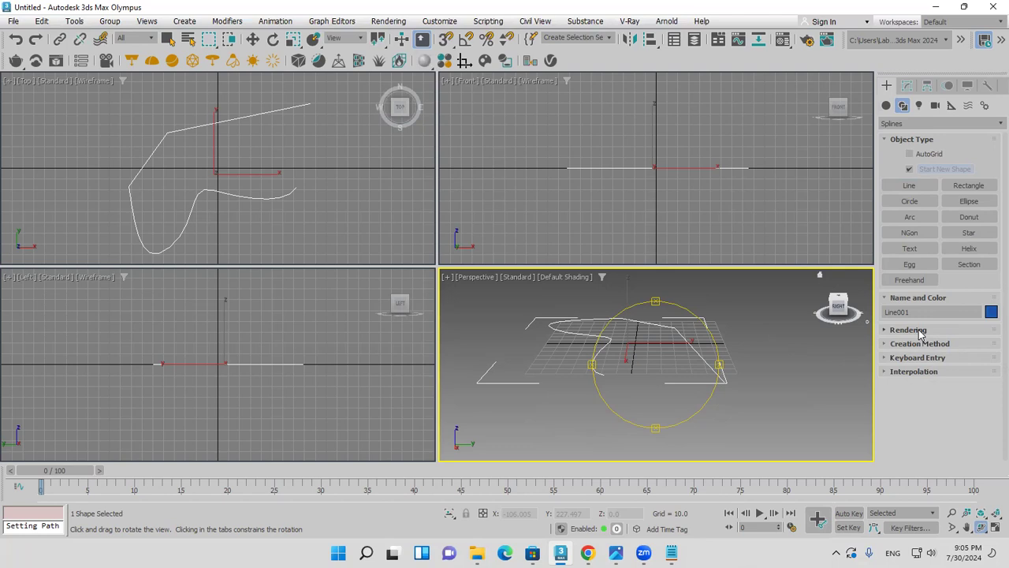
click(908, 329)
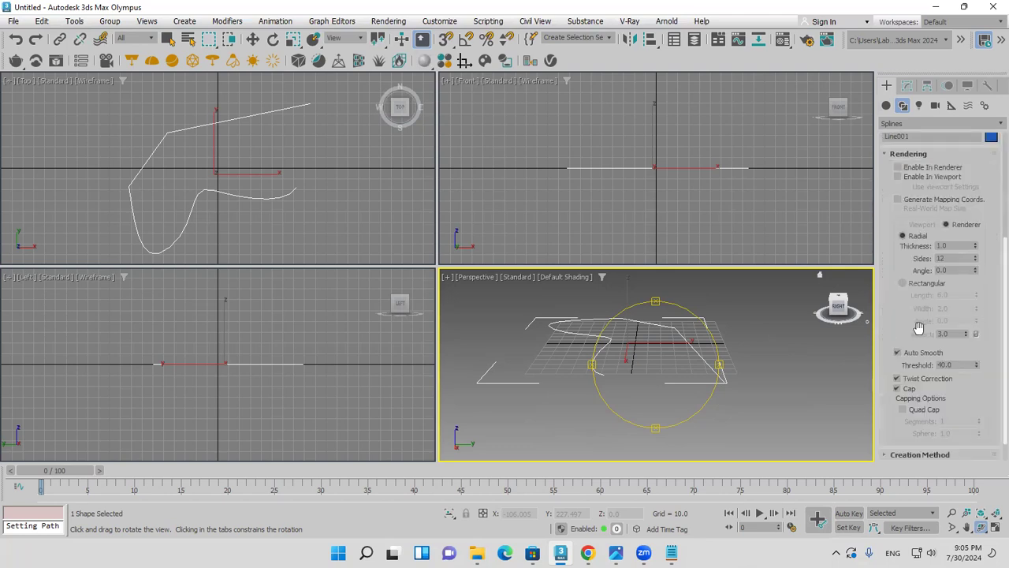
drag(955, 244, 920, 246)
text(5)
key(Return)
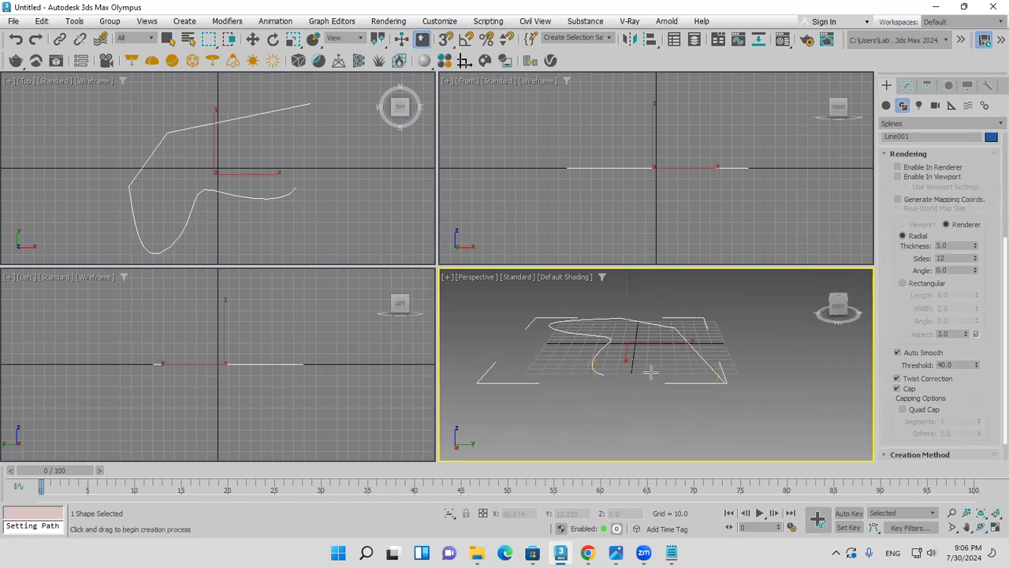
Set the line's radial thickness to 20 and enable it in both the renderer and the viewport
scroll(619, 378, up, 3)
middle_drag(623, 381, 650, 401)
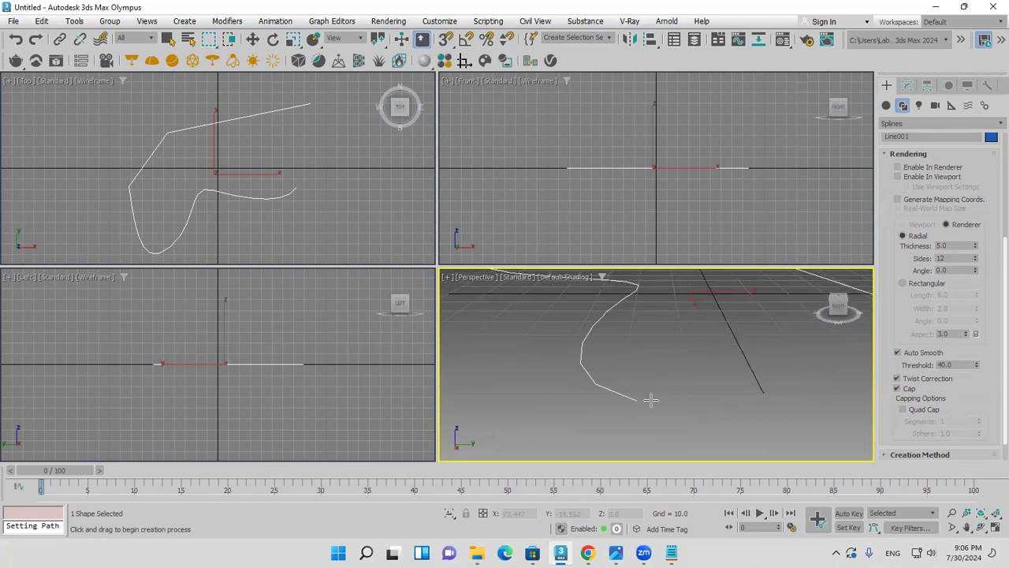
double_click(958, 245)
text(10)
key(Return)
text(20)
key(Return)
click(940, 168)
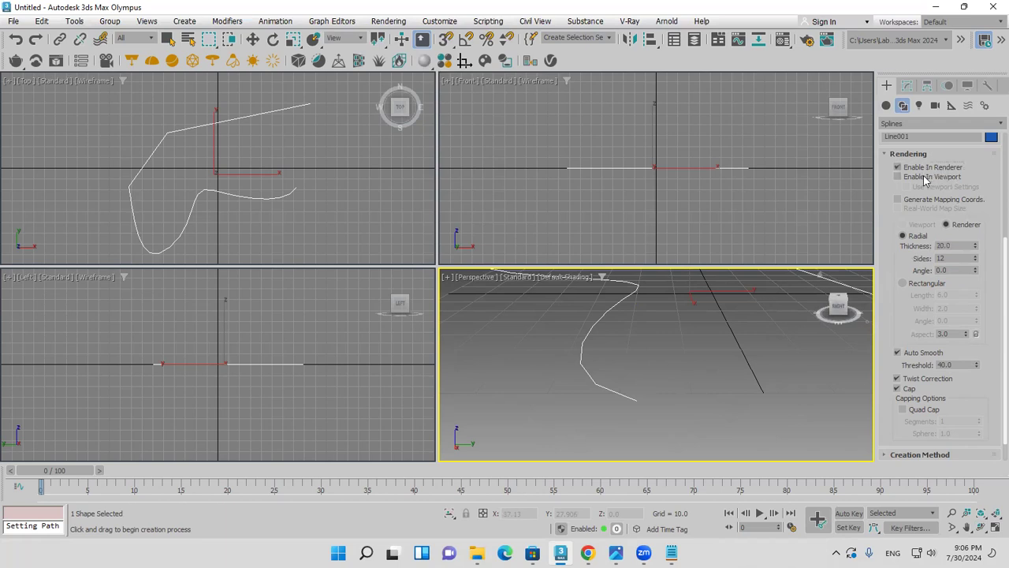
click(936, 178)
key(z)
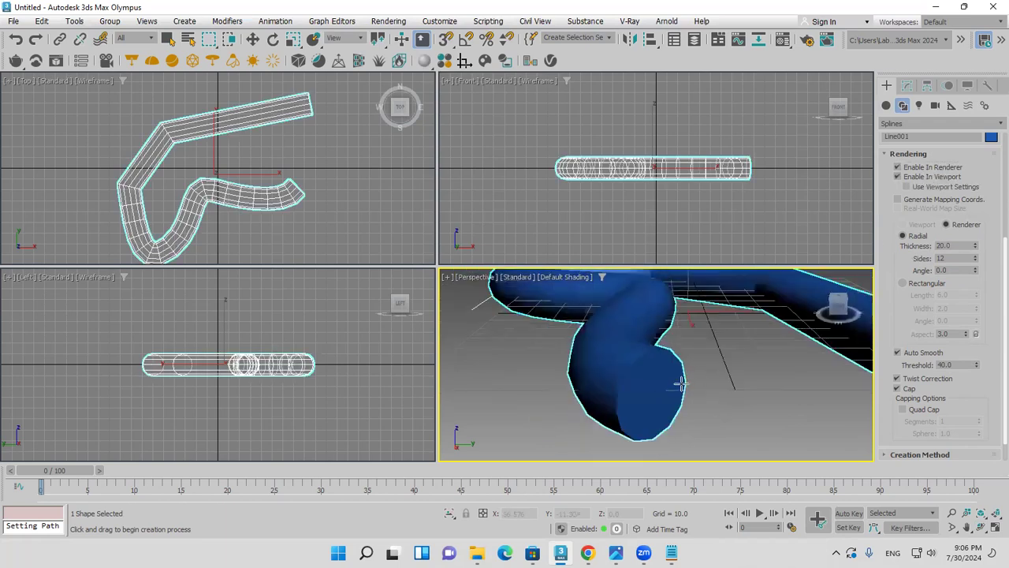
Reduce the tube's thickness to 9.8 and its sides to 6, and show the viewport statistics
mouse_move(975, 249)
mouse_down()
mouse_move(978, 282)
mouse_move(982, 259)
mouse_up()
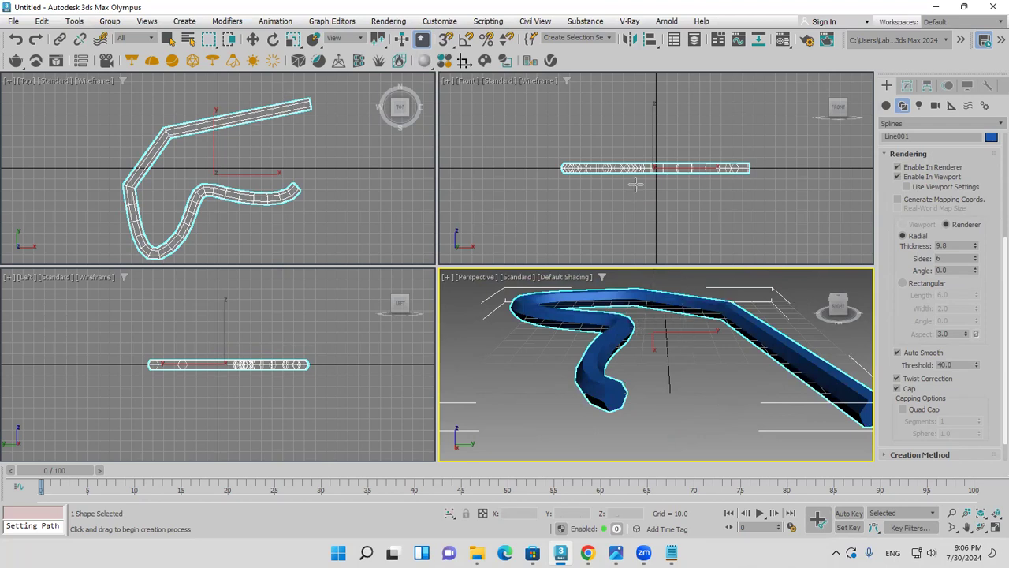
middle_drag(636, 185, 677, 193)
middle_drag(585, 335, 608, 343)
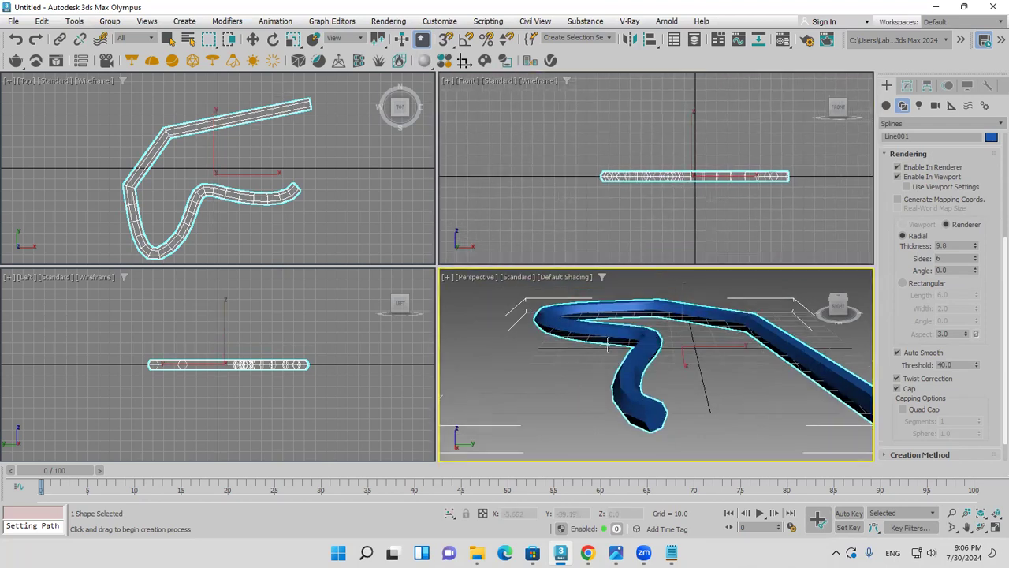
key(7)
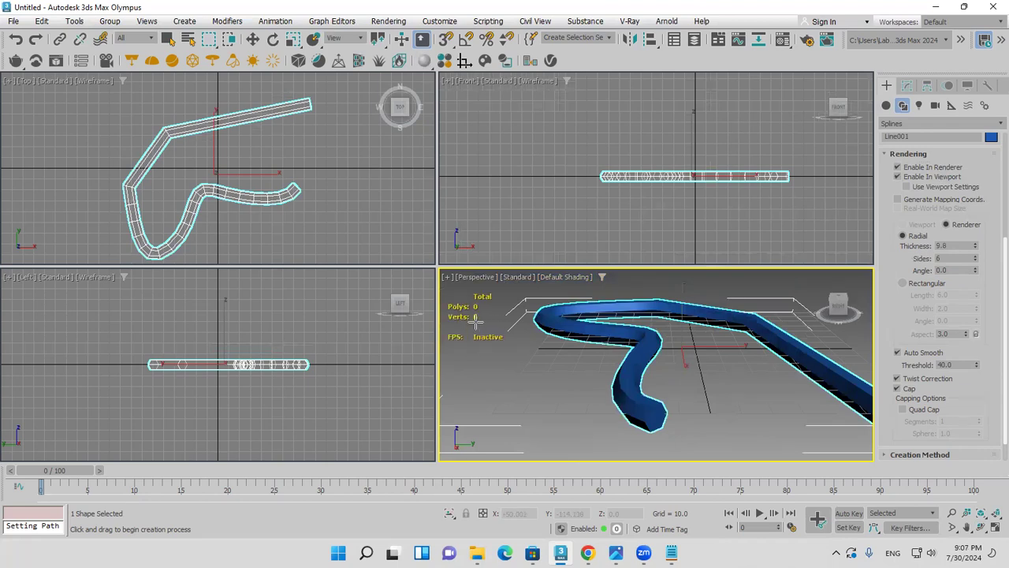
Rotate-clone the tube about its vertical axis in the Top view by about 27 degrees, making 28 copies
click(273, 39)
click(256, 161)
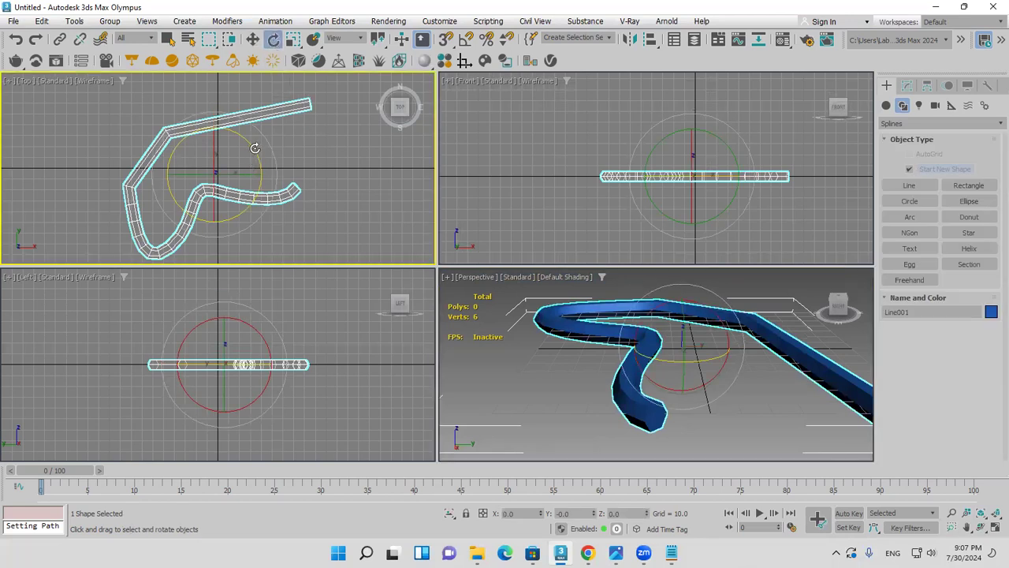
shift+drag(254, 144, 266, 185)
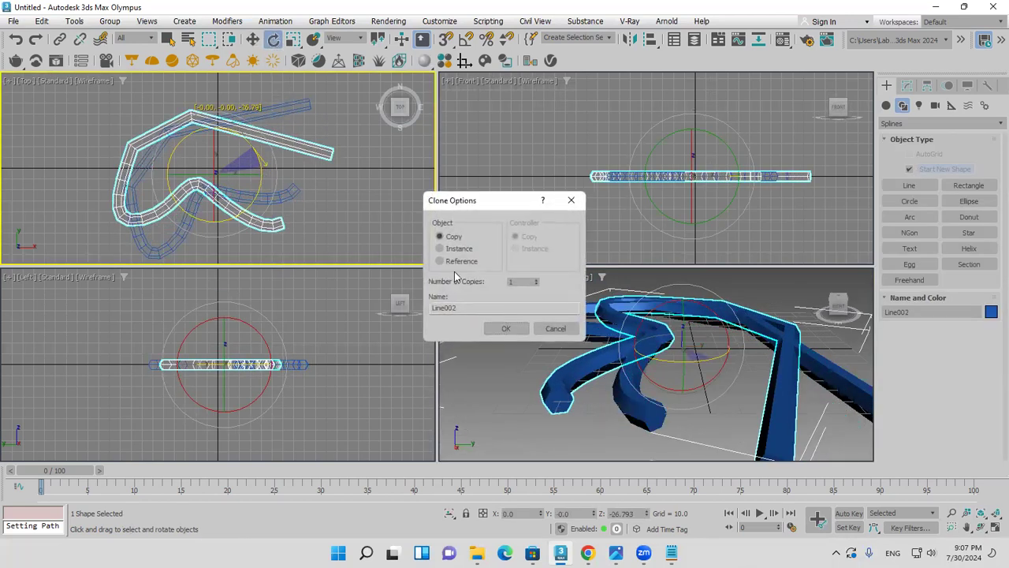
drag(537, 275, 537, 262)
click(505, 328)
alt+middle_drag(519, 321, 599, 370)
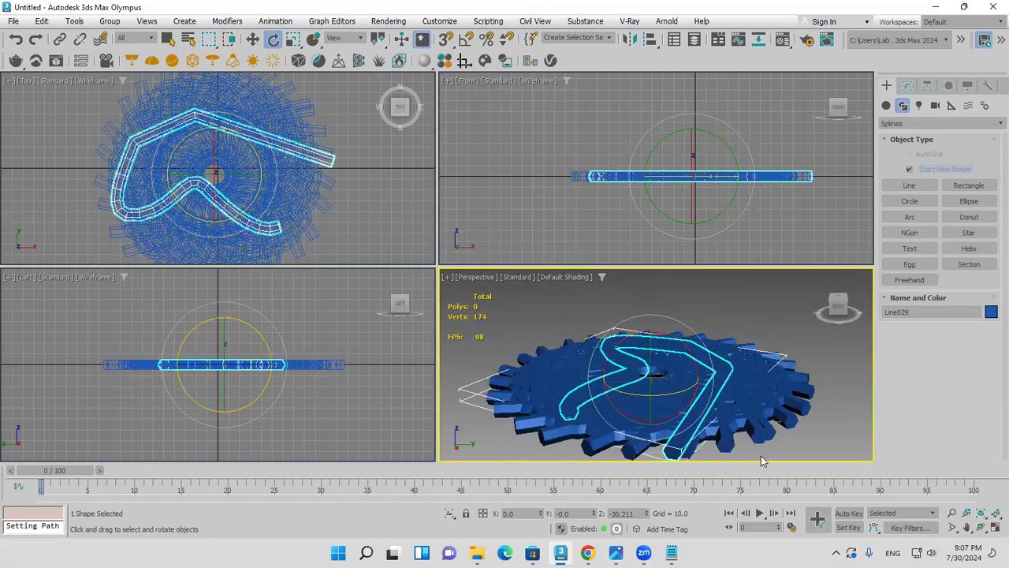
click(981, 527)
drag(668, 357, 685, 441)
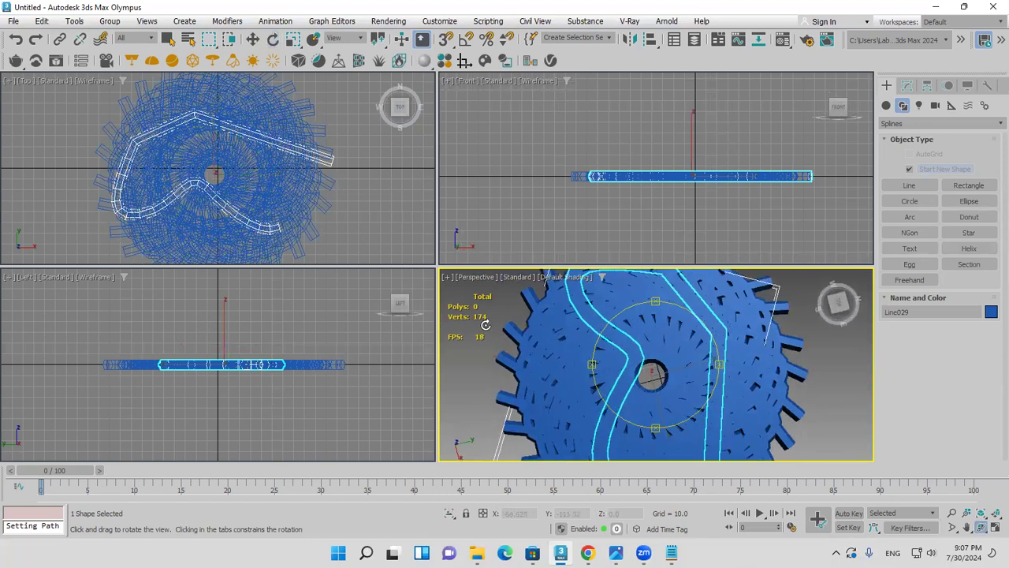
Delete all the tube copies and reset the scene without saving
click(418, 226)
click(570, 147)
key(e)
drag(570, 146, 820, 233)
key(Delete)
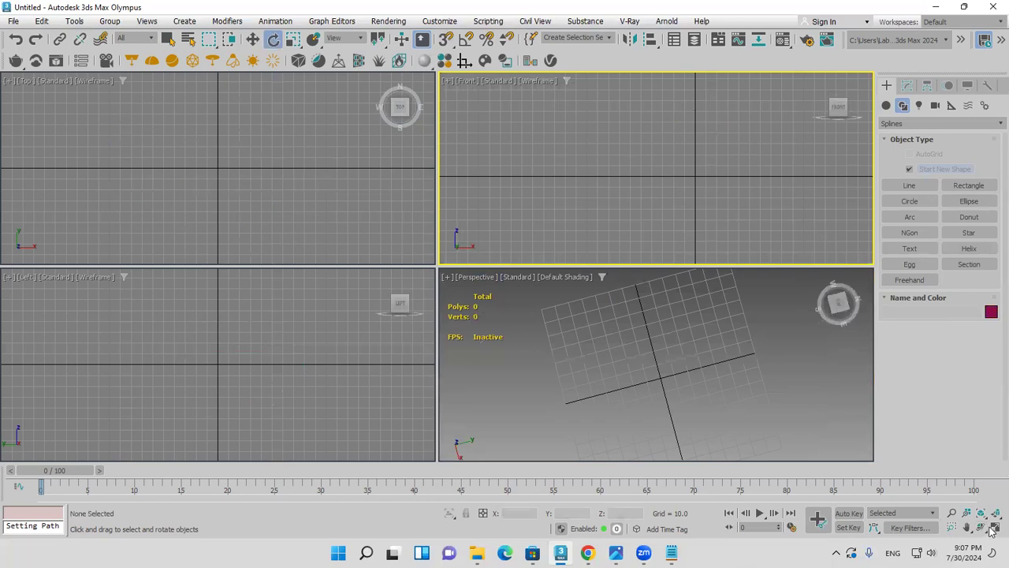
click(12, 23)
click(24, 56)
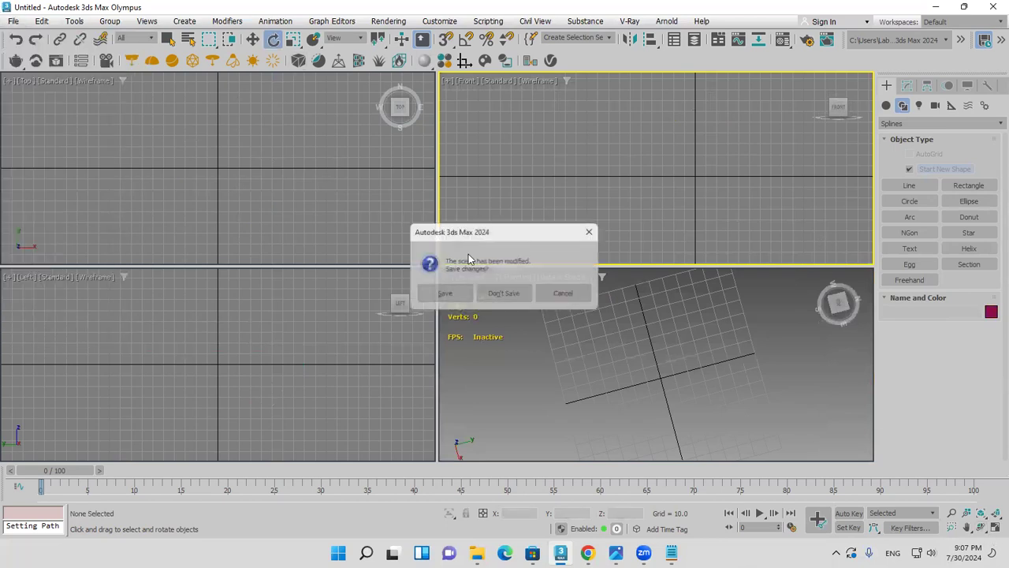
click(508, 294)
click(477, 298)
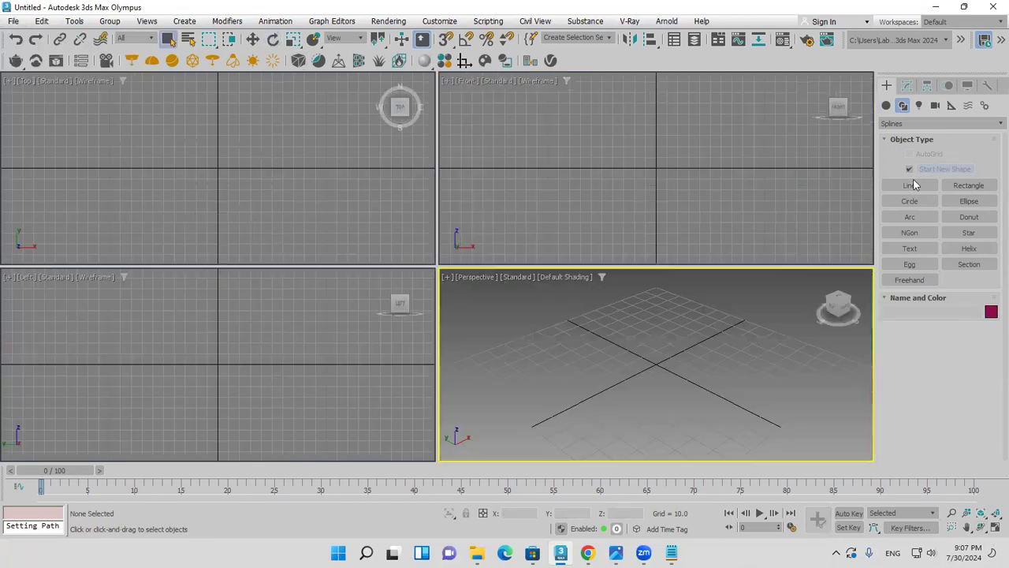
Draw an open three-point Line spline in the Top view with a Bezier curve at its middle vertex
click(914, 186)
click(902, 105)
click(909, 185)
click(279, 111)
drag(120, 101, 130, 130)
click(184, 200)
right_click(184, 200)
middle_click(668, 389)
middle_drag(668, 390, 731, 370)
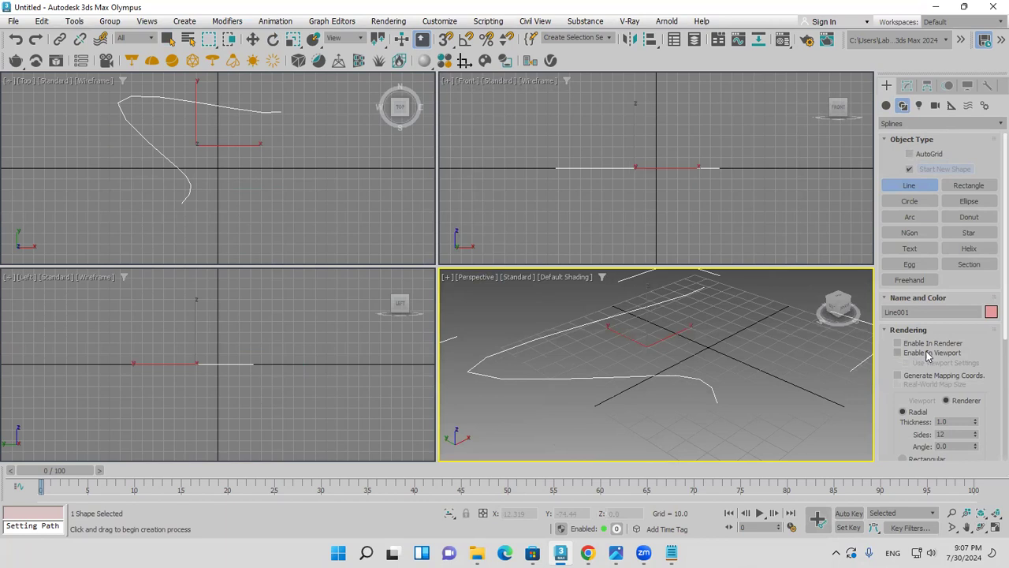
Enable the line in the renderer and viewport as a rectangular section with a length of about 41.16
click(922, 353)
click(937, 344)
scroll(889, 402, down, 5)
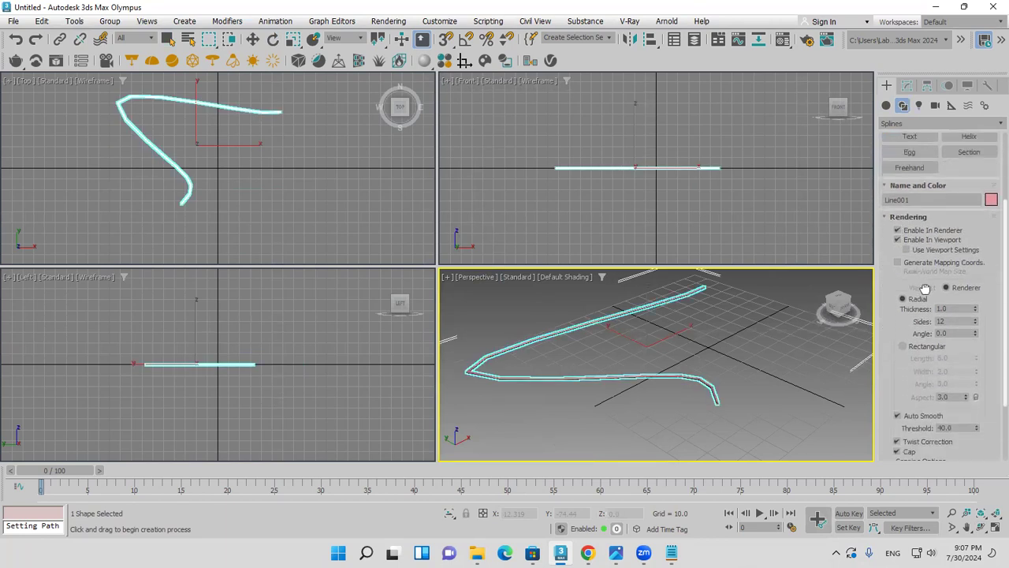
click(926, 332)
drag(976, 340, 976, 142)
drag(55, 17, 54, 6)
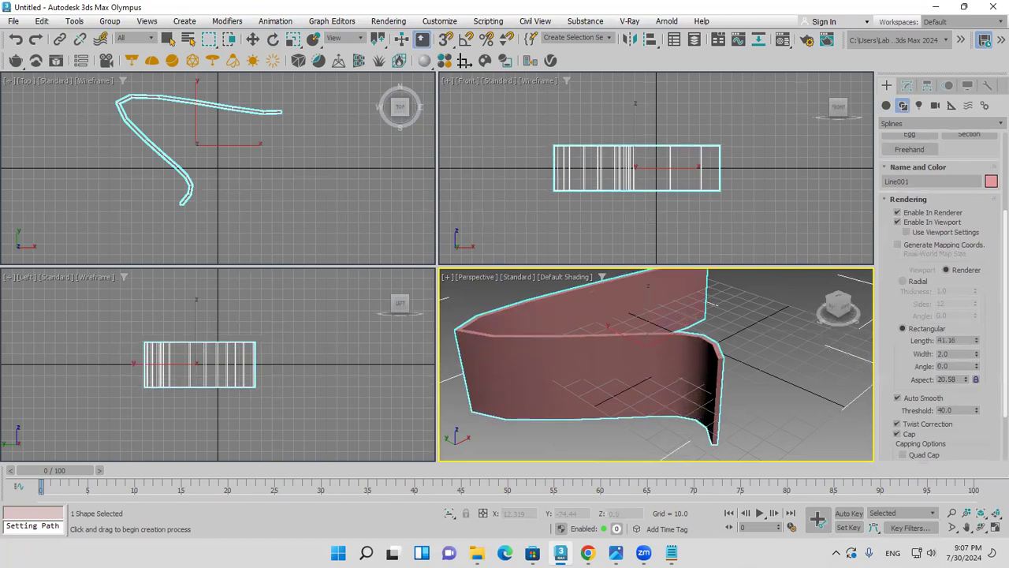
middle_drag(572, 381, 608, 392)
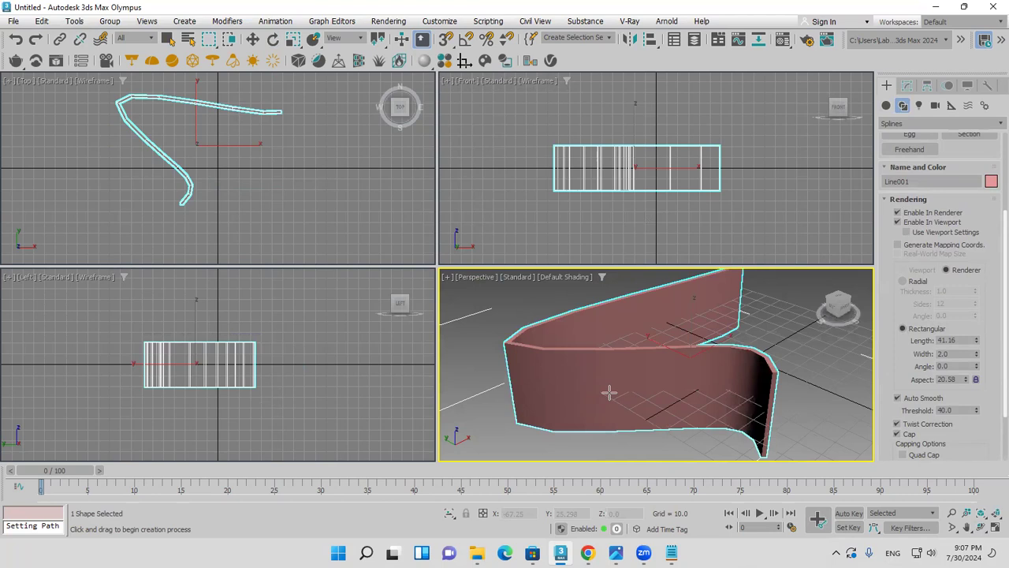
Show the viewport statistics and convert the rectangular strip to an Editable Poly
key(7)
middle_drag(563, 373, 671, 324)
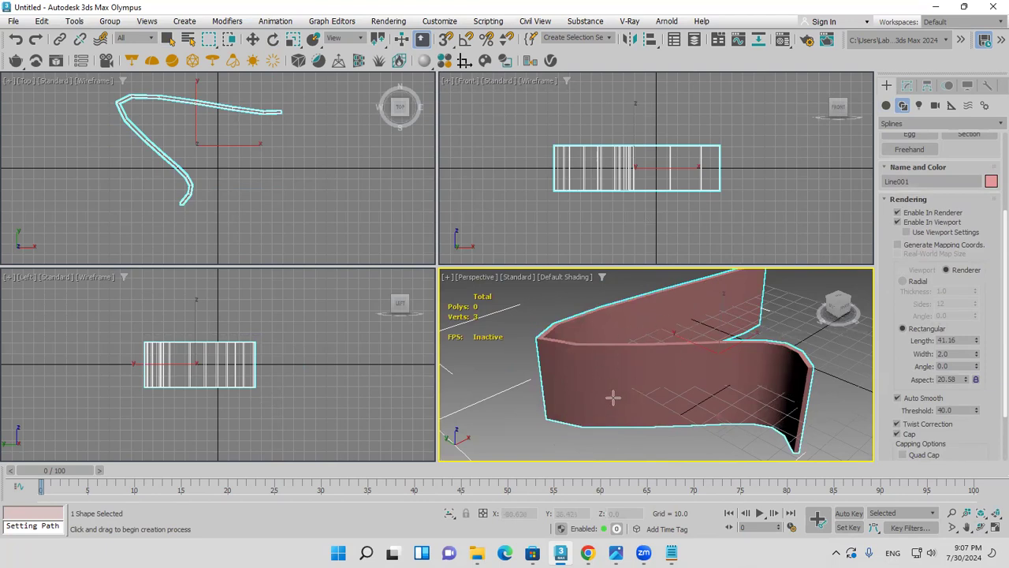
right_click(650, 369)
right_click(651, 363)
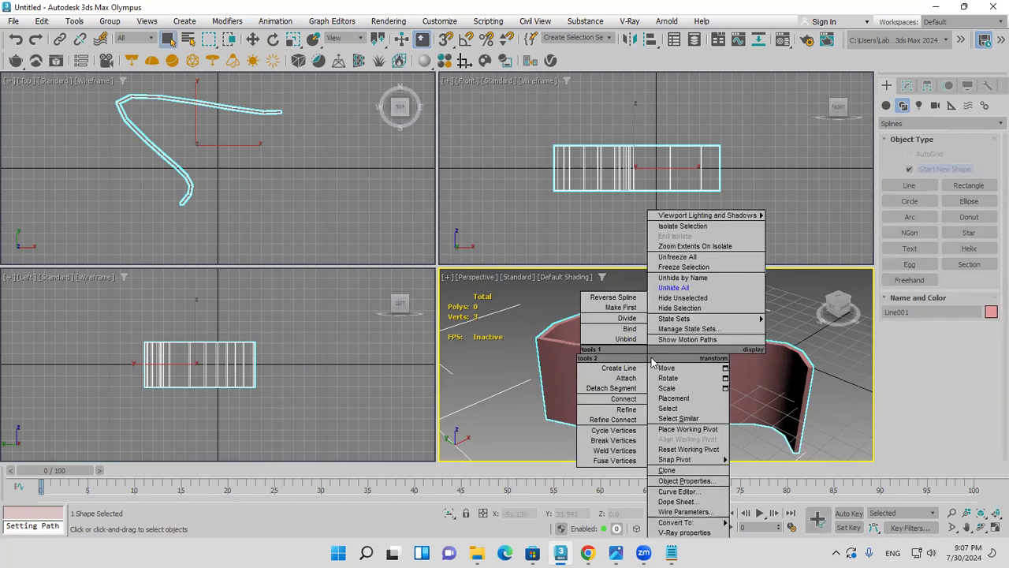
mouse_move(720, 522)
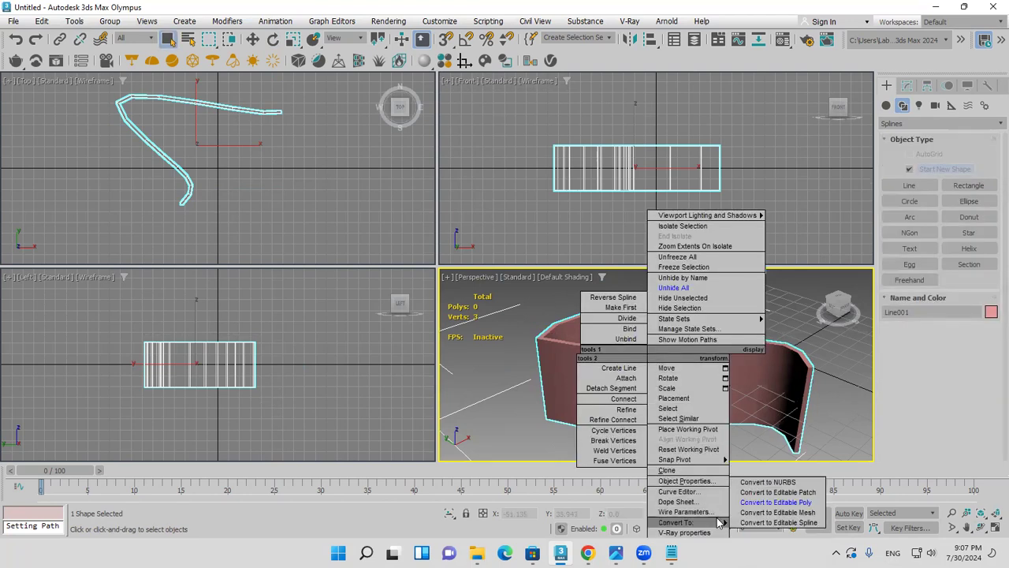
click(791, 503)
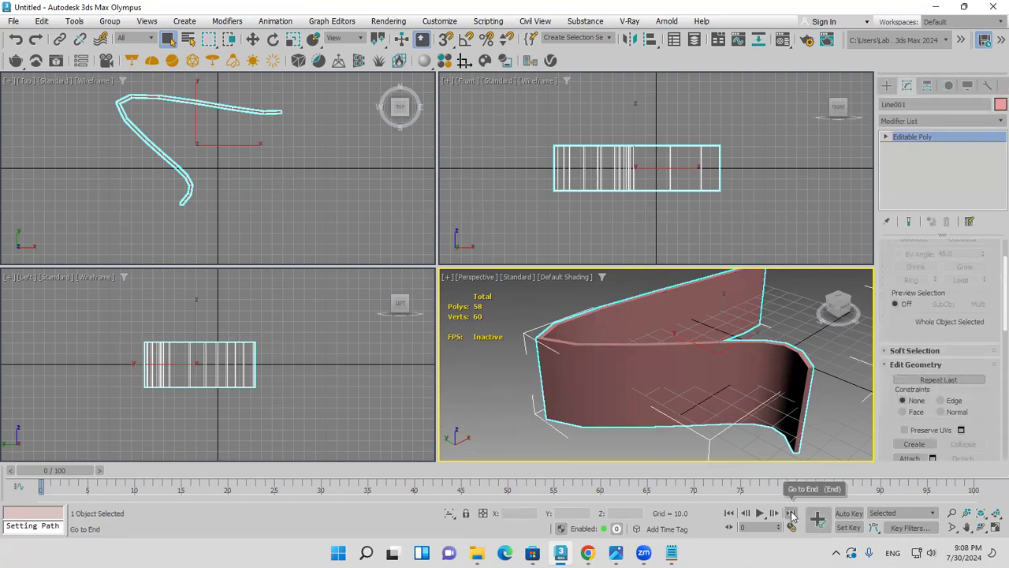
Draw a cylinder through the strip in the Front view with a radius of about 20.7 and height of about 54.1
click(888, 86)
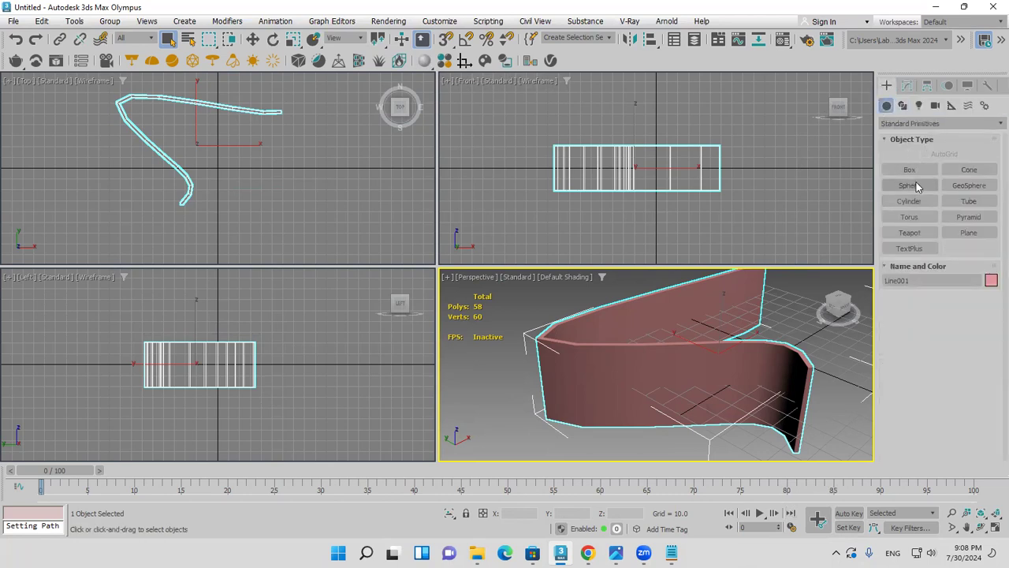
click(909, 185)
click(910, 201)
click(645, 167)
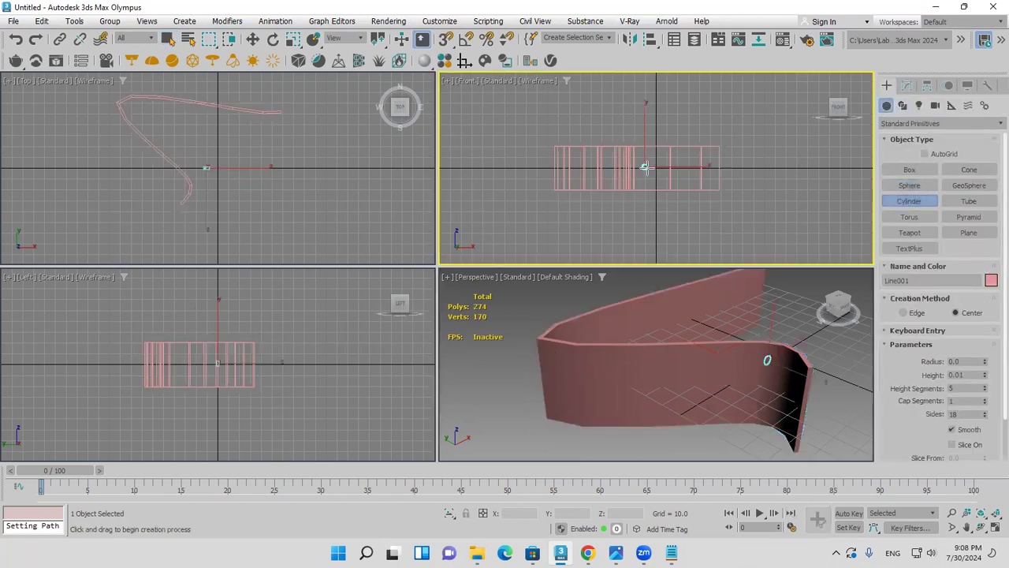
drag(645, 167, 667, 162)
click(647, 126)
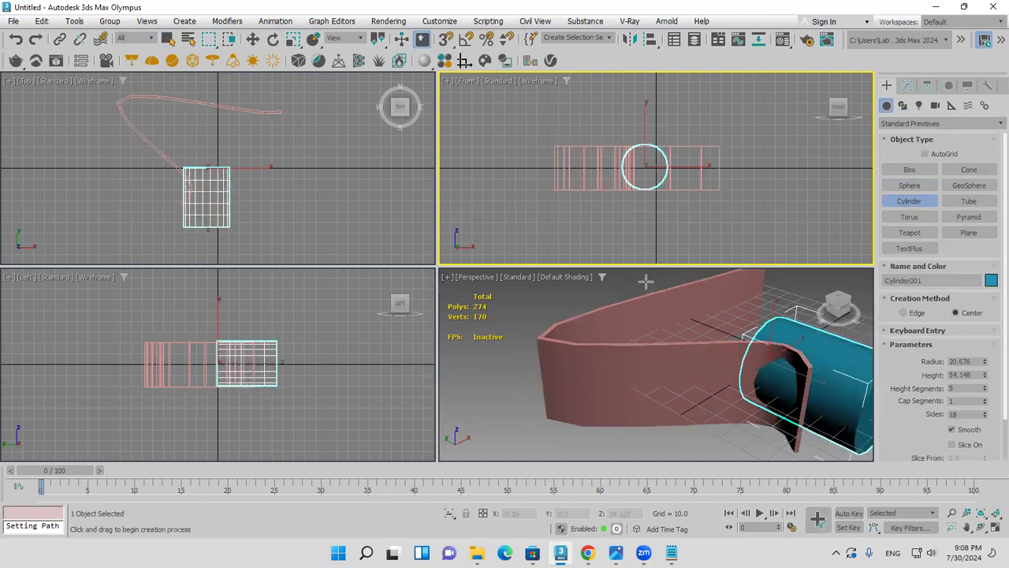
right_click(642, 334)
right_click(642, 339)
Subtract the cylinder from the strip with ProBoolean to cut a round hole near its end
click(642, 352)
click(903, 123)
click(907, 156)
click(969, 233)
click(938, 312)
click(862, 369)
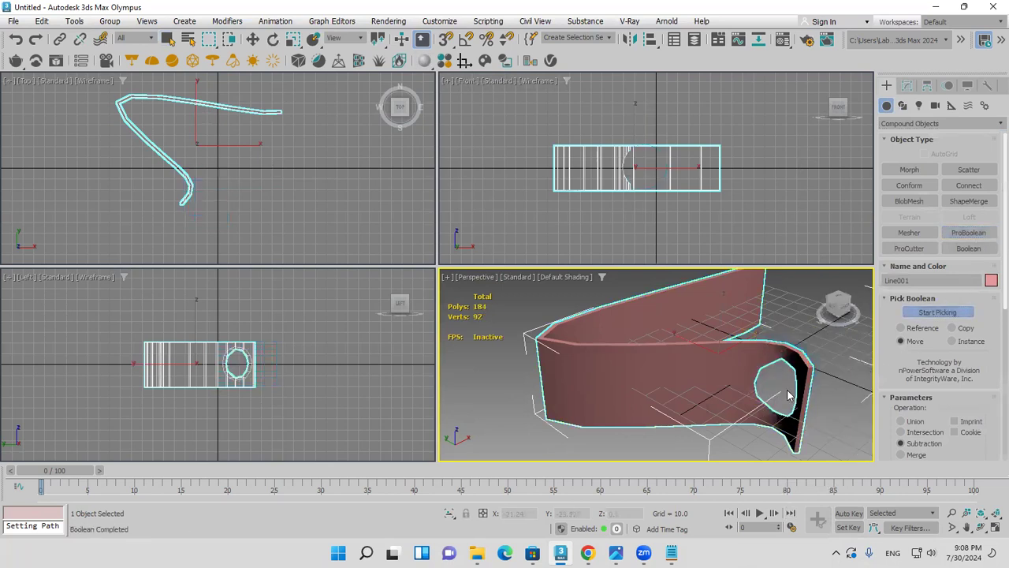
scroll(745, 382, down, 3)
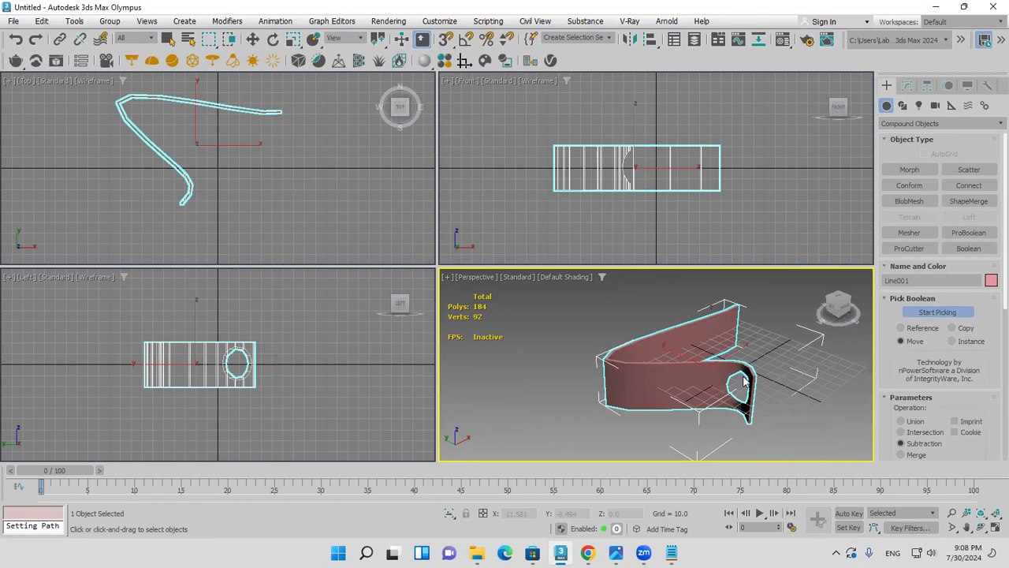
Delete the strip with the hole and draw a curved trial line in the Top view
click(744, 381)
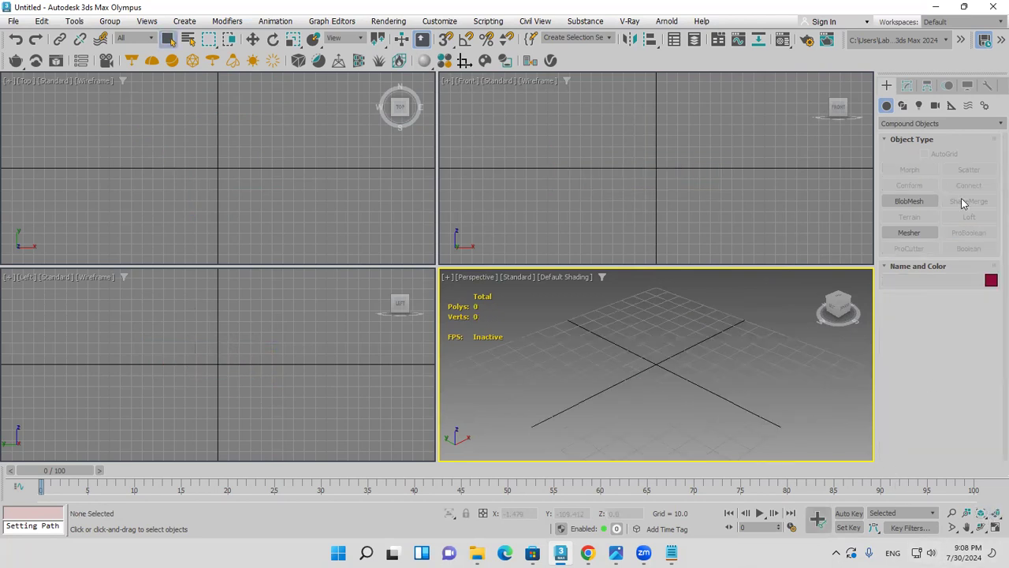
click(904, 123)
click(911, 136)
click(907, 85)
click(889, 85)
click(903, 105)
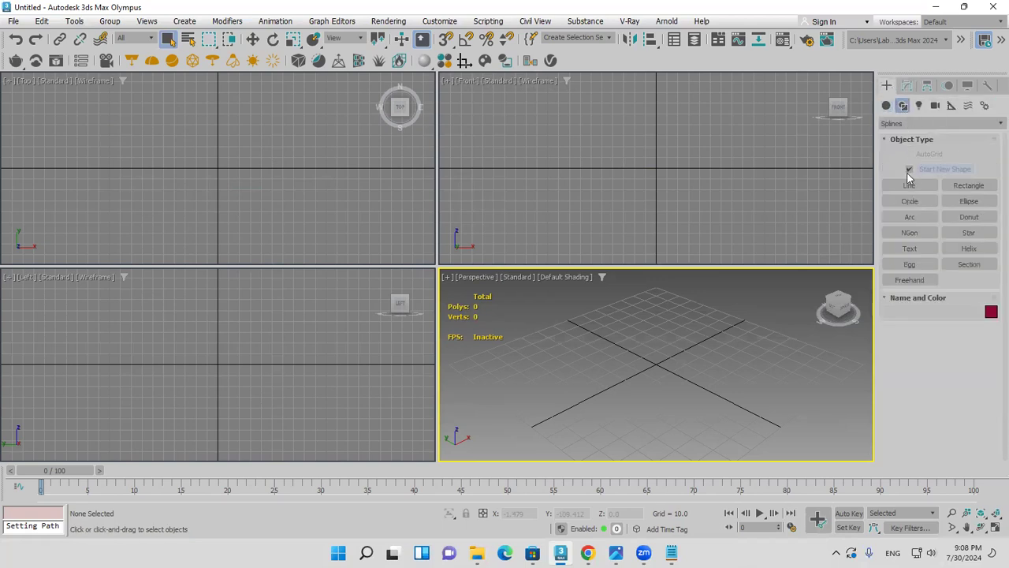
click(909, 185)
click(241, 113)
drag(139, 114, 166, 189)
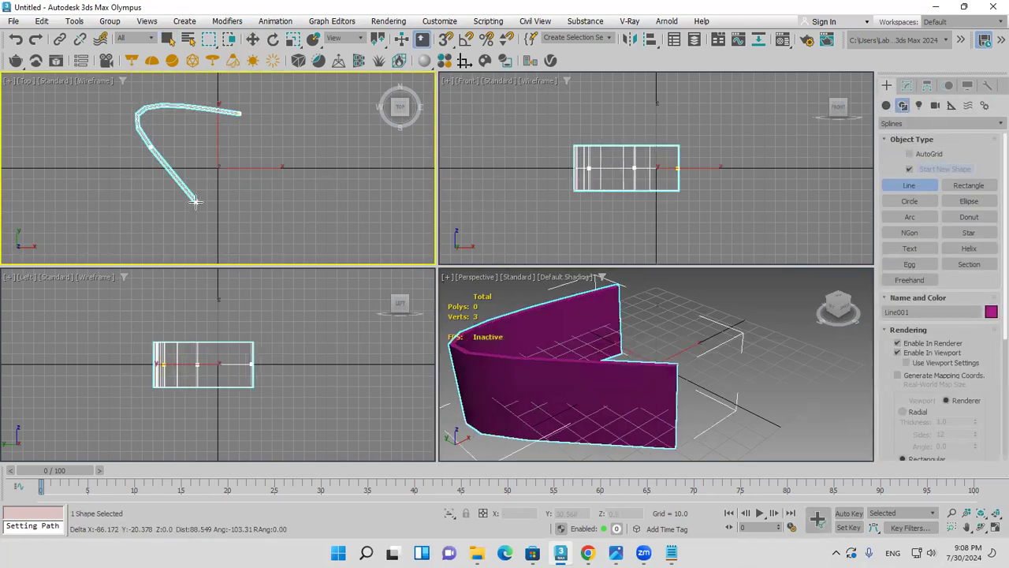
click(123, 226)
right_click(122, 227)
Reset the scene to its default state
click(13, 20)
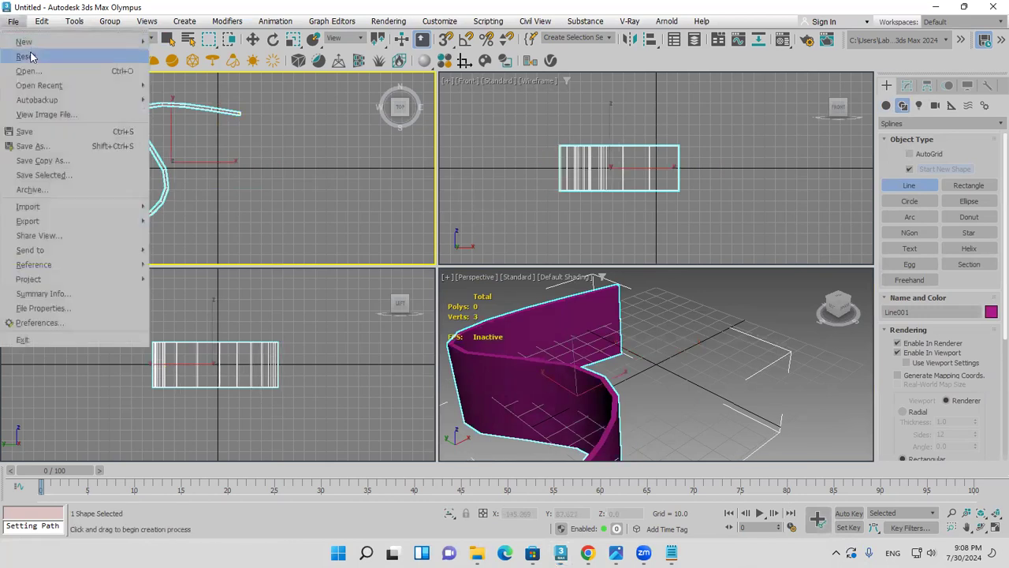
click(28, 53)
click(481, 299)
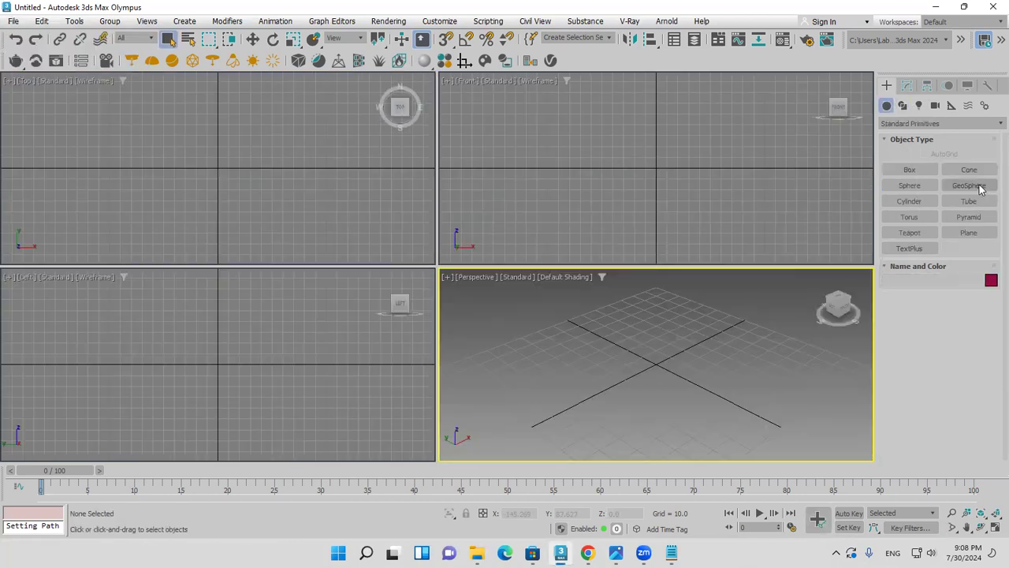
Draw an open, winding line with six vertices across the Top view
click(902, 107)
click(909, 185)
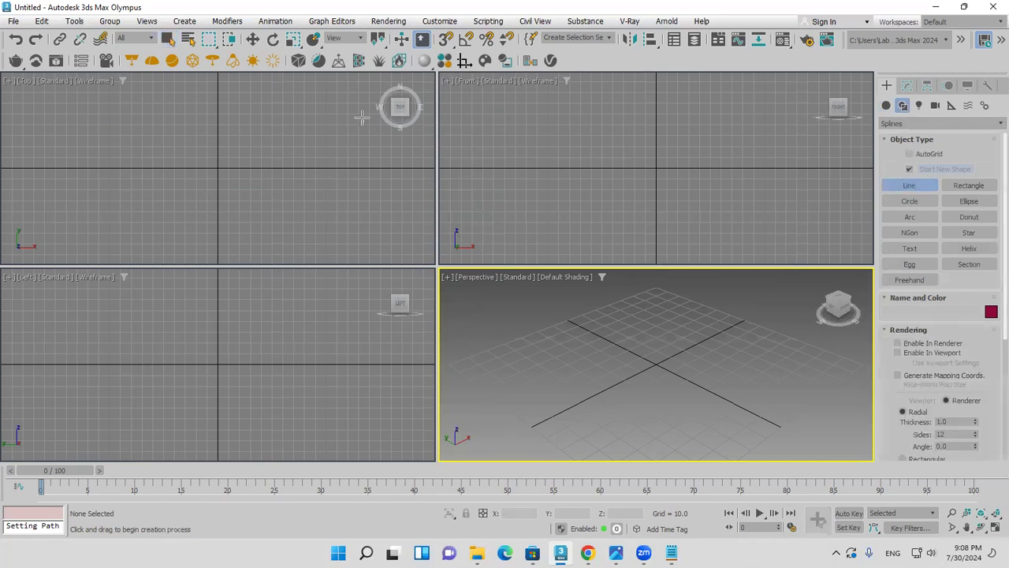
click(242, 97)
drag(117, 124, 150, 165)
click(166, 200)
click(234, 242)
click(280, 169)
click(344, 148)
right_click(334, 117)
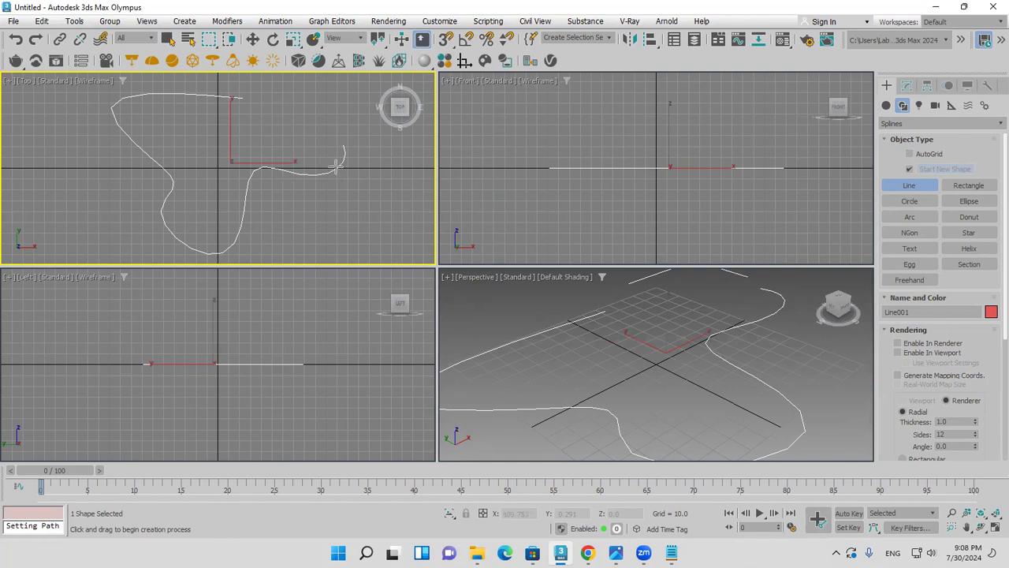
Raise the line's interpolation steps to 34 to smooth the bend
alt+middle_drag(723, 368, 686, 373)
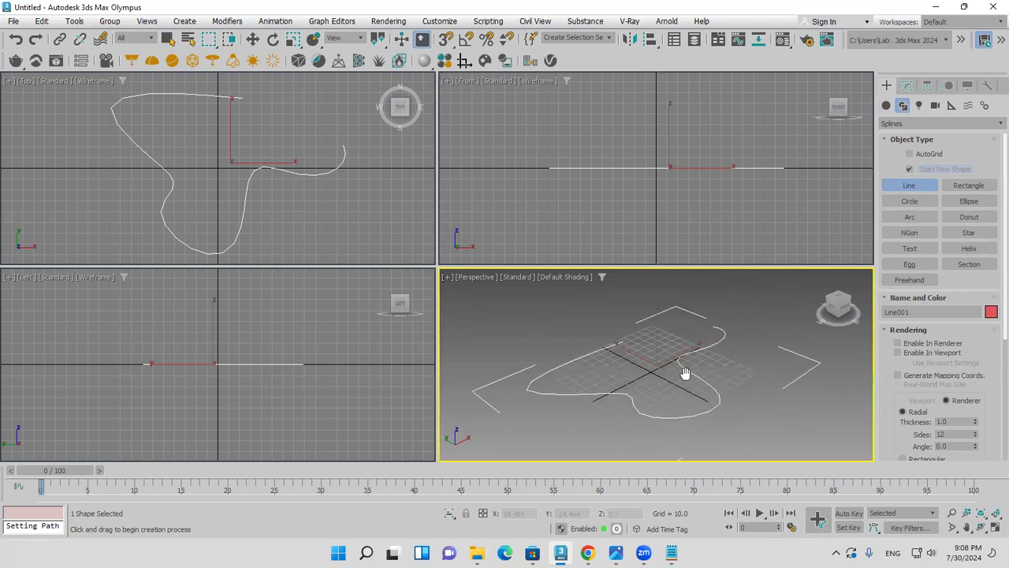
click(981, 527)
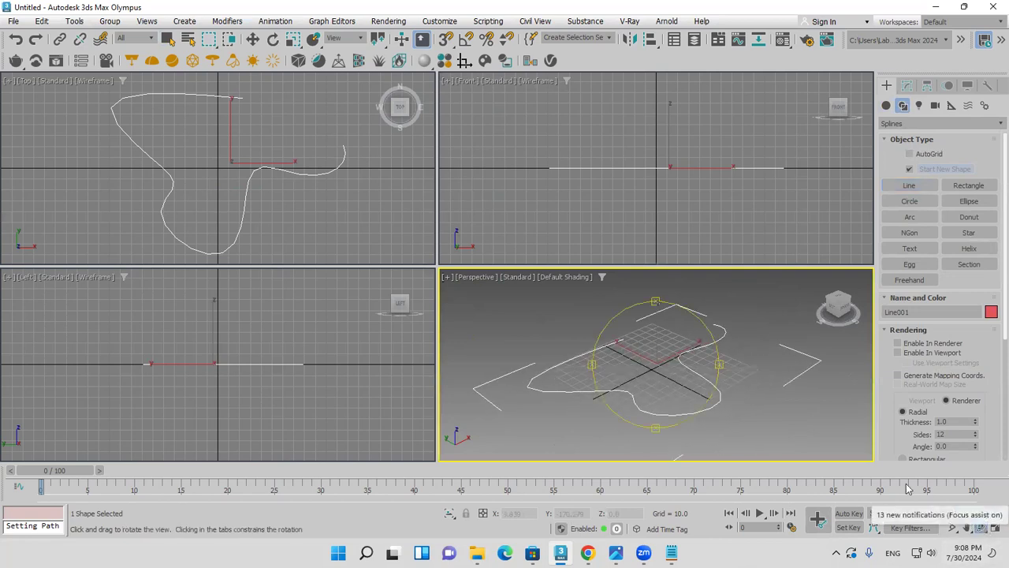
click(187, 160)
drag(187, 160, 216, 169)
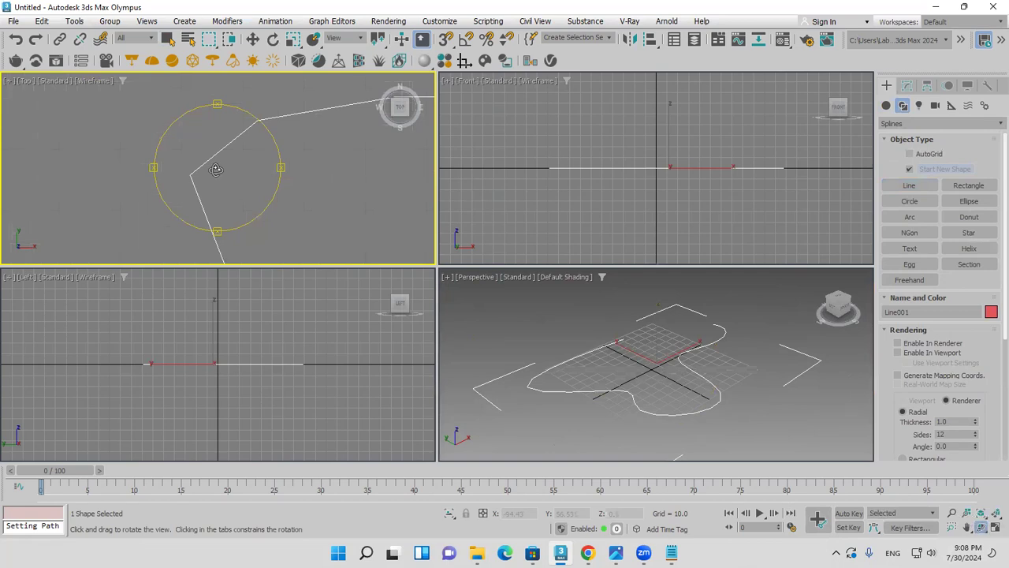
click(905, 331)
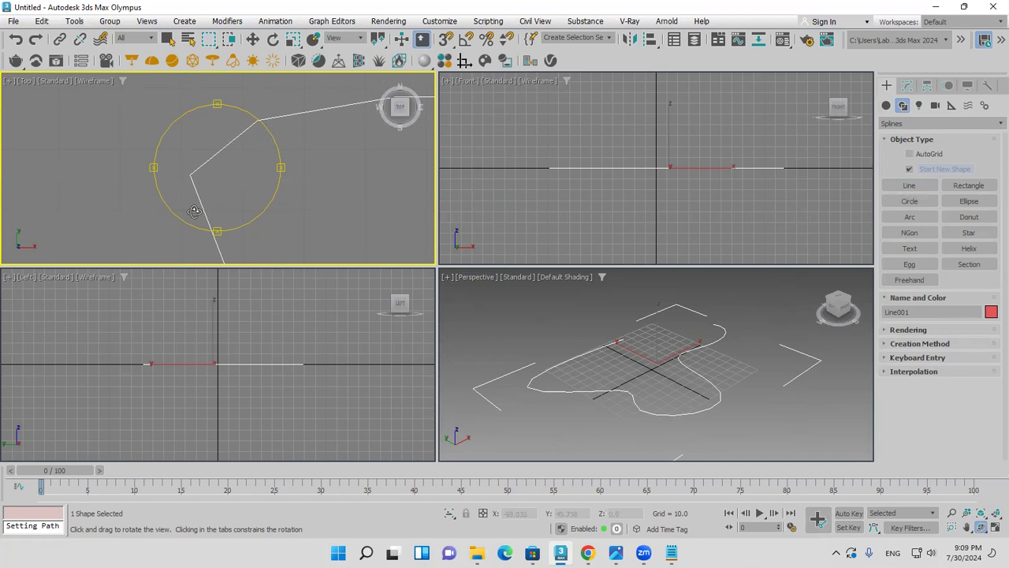
click(949, 373)
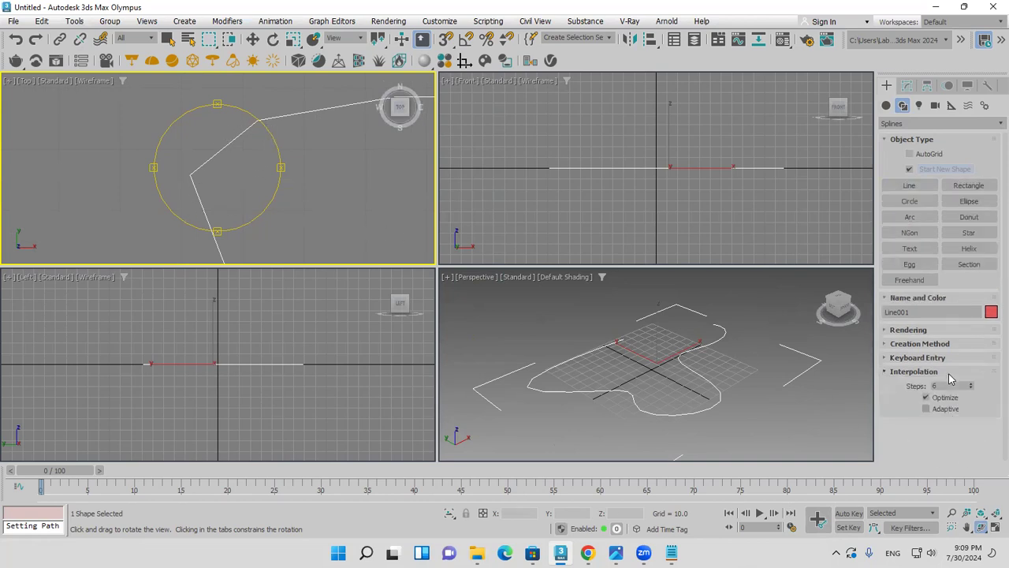
double_click(938, 386)
drag(972, 391, 952, 369)
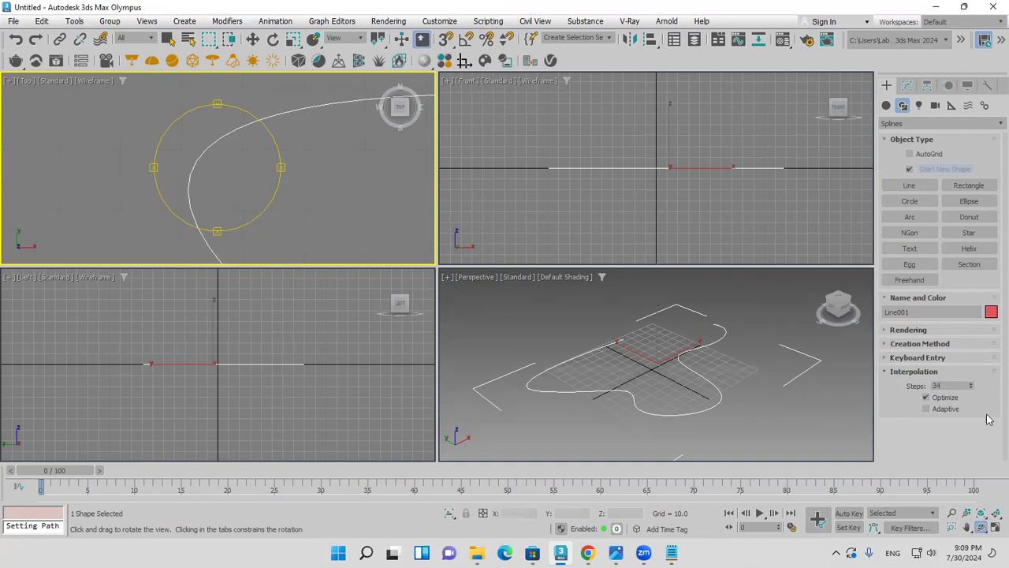
Set the line's interpolation steps to 6 and enable Adaptive interpolation
click(946, 386)
text(0)
key(Return)
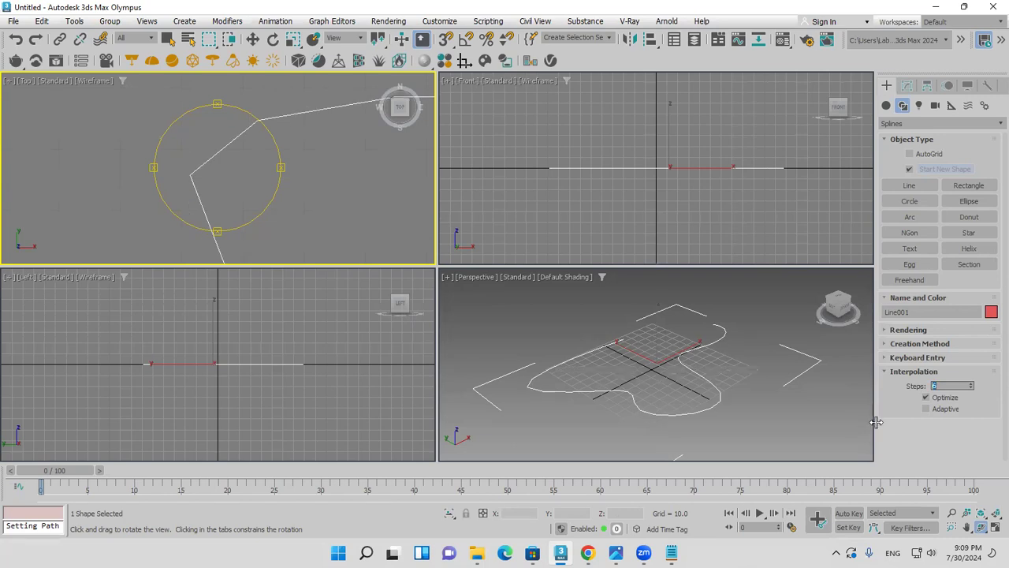
click(928, 408)
click(944, 410)
click(944, 410)
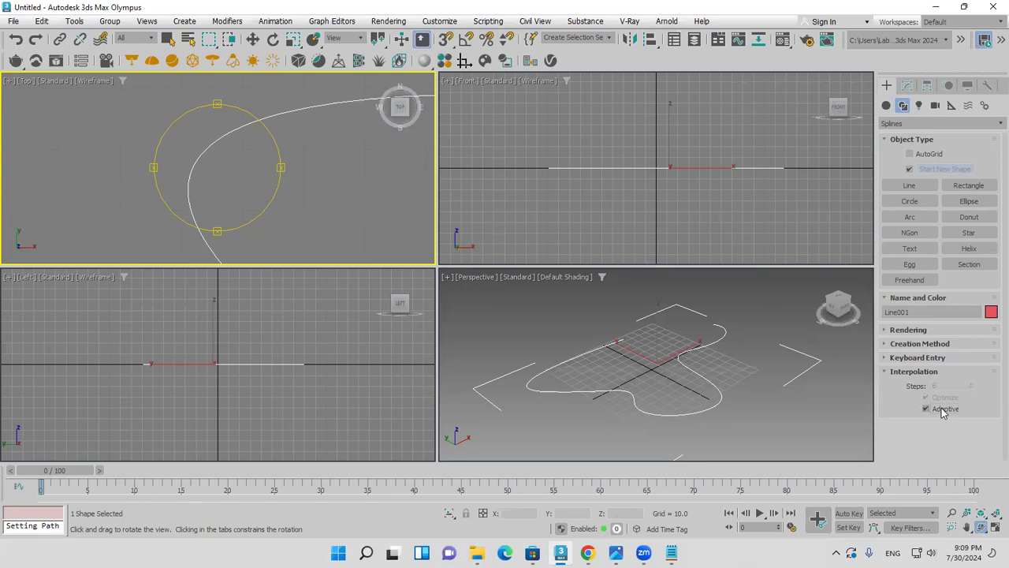
click(944, 410)
click(944, 410)
click(943, 410)
click(944, 410)
Select the vertex at the line's sharp bend in the Top view and change it to Corner, followed by Smooth
drag(185, 124, 220, 174)
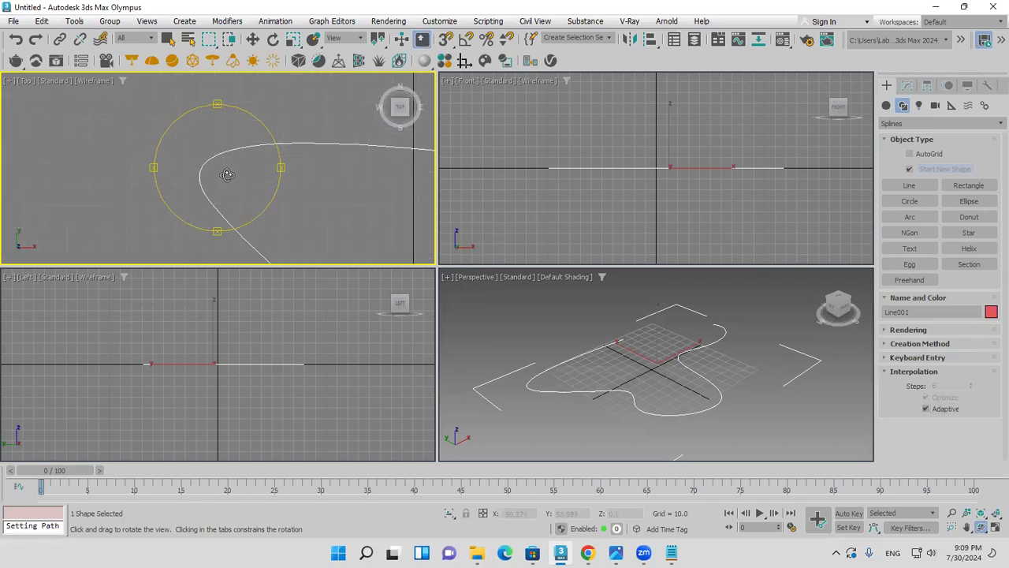
click(907, 85)
click(885, 136)
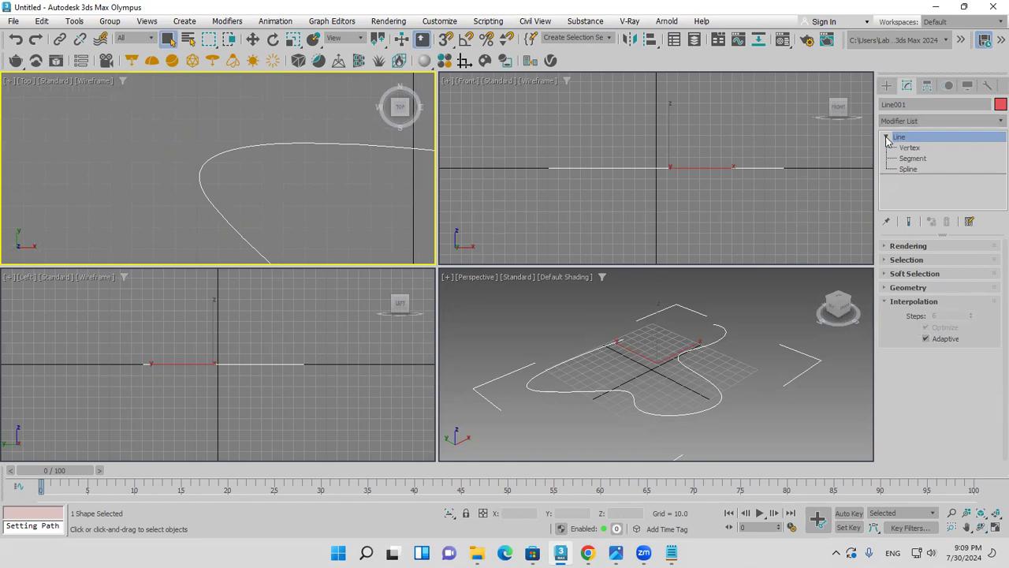
click(909, 148)
click(213, 205)
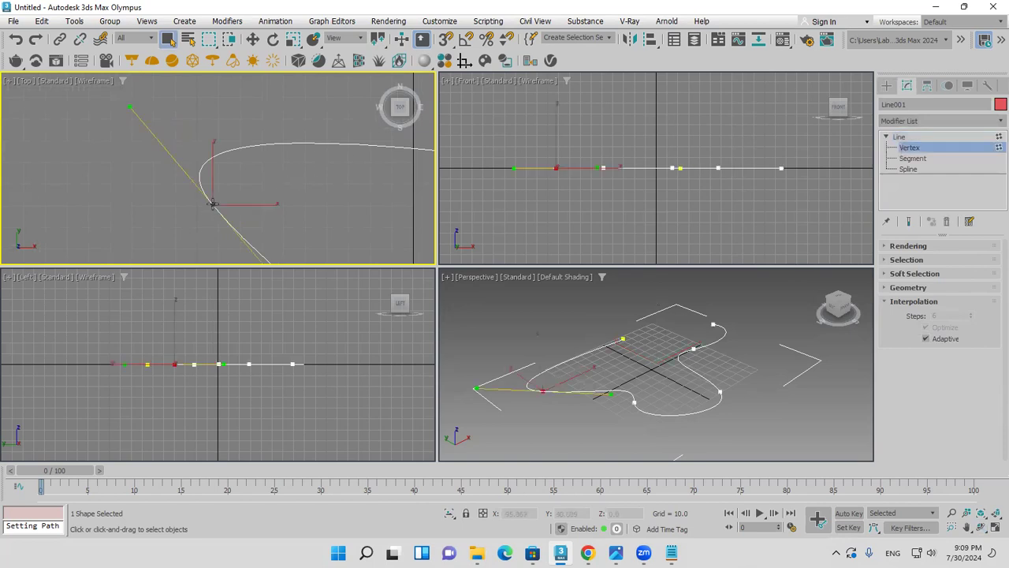
right_click(213, 203)
click(187, 135)
drag(223, 189, 247, 161)
scroll(247, 161, up, 5)
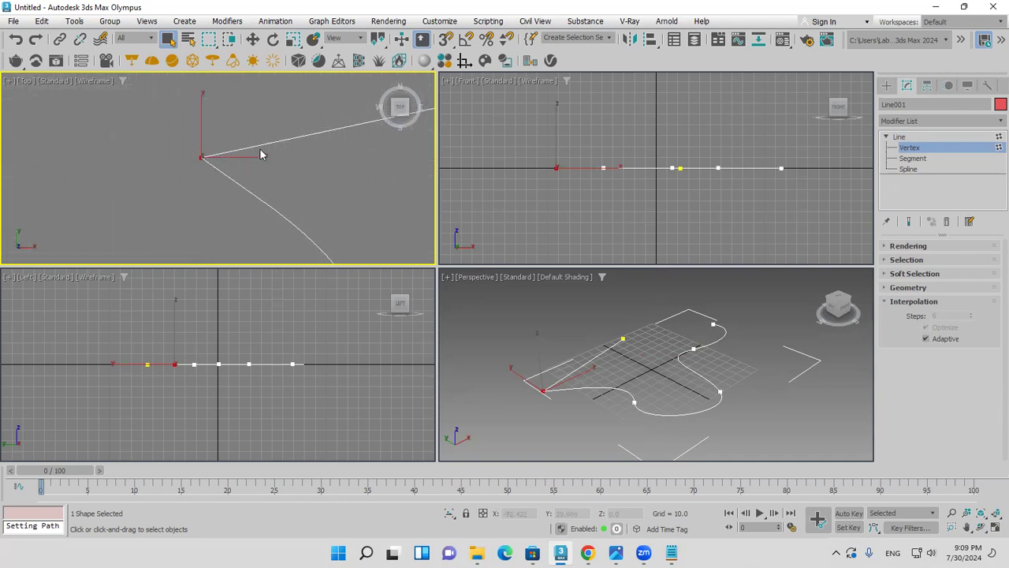
right_click(201, 158)
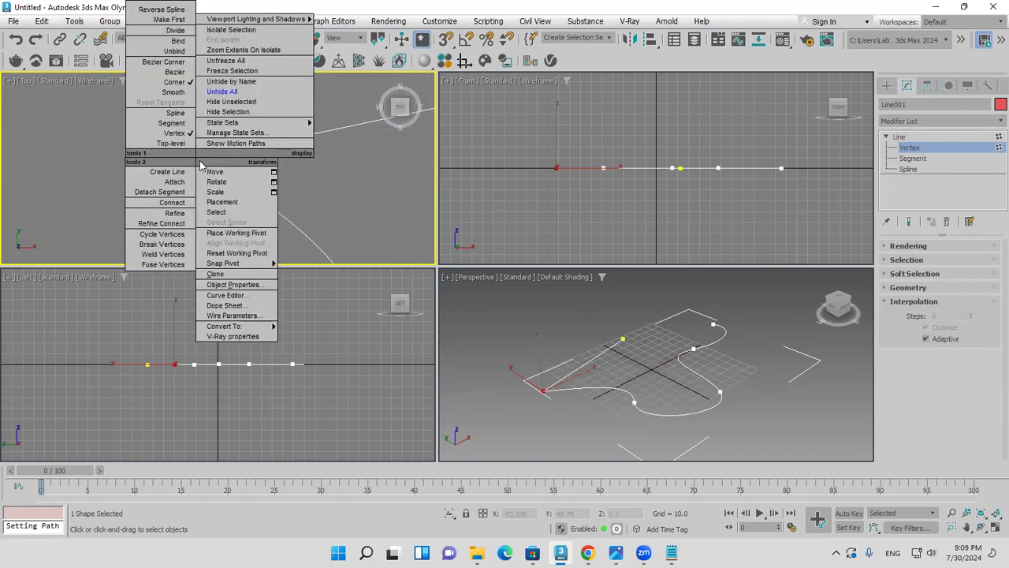
click(174, 92)
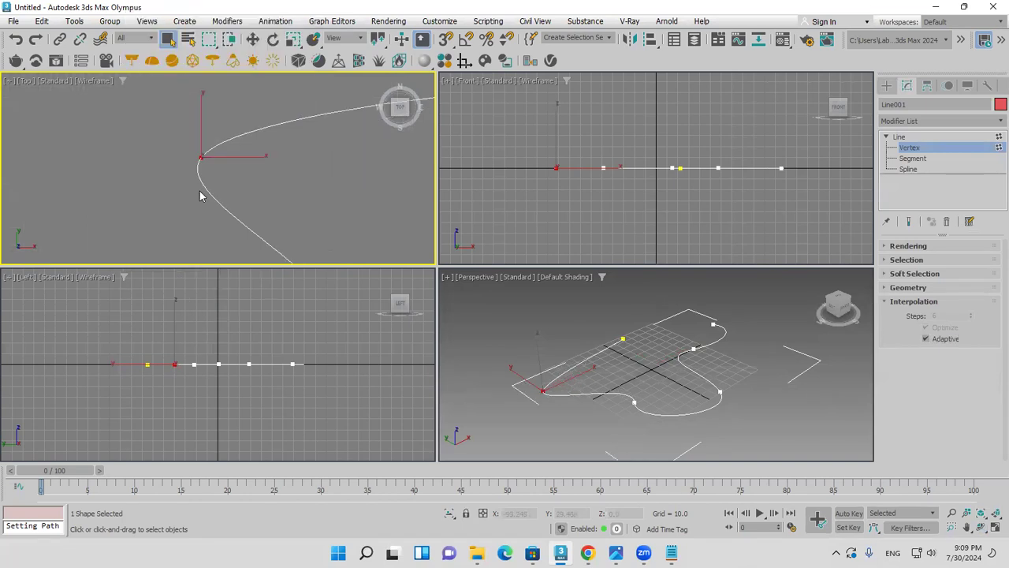
Convert the bend vertex to Bezier and adjust the curve with its lower tangent handle
right_click(201, 157)
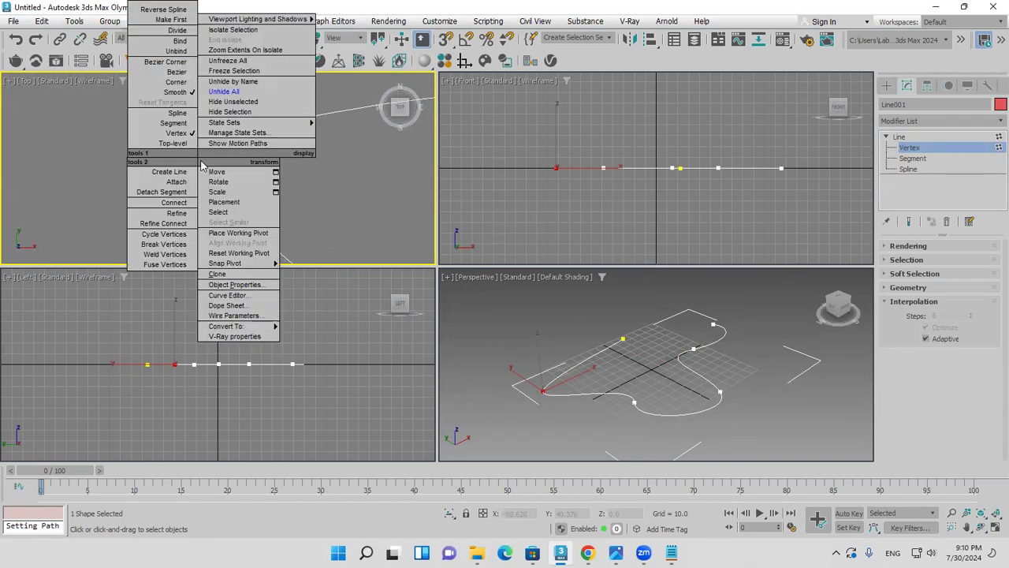
click(171, 72)
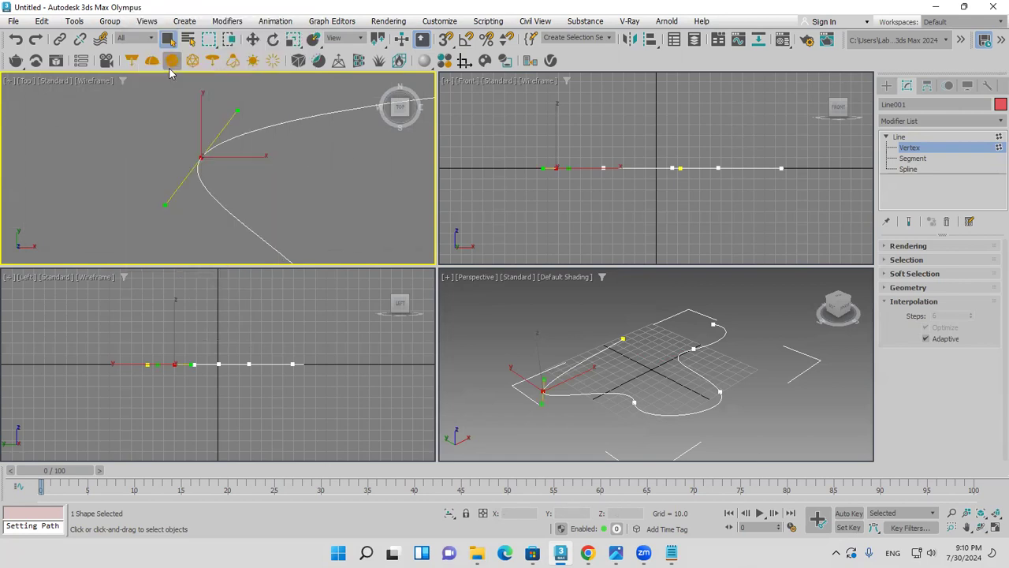
click(252, 38)
drag(166, 205, 201, 168)
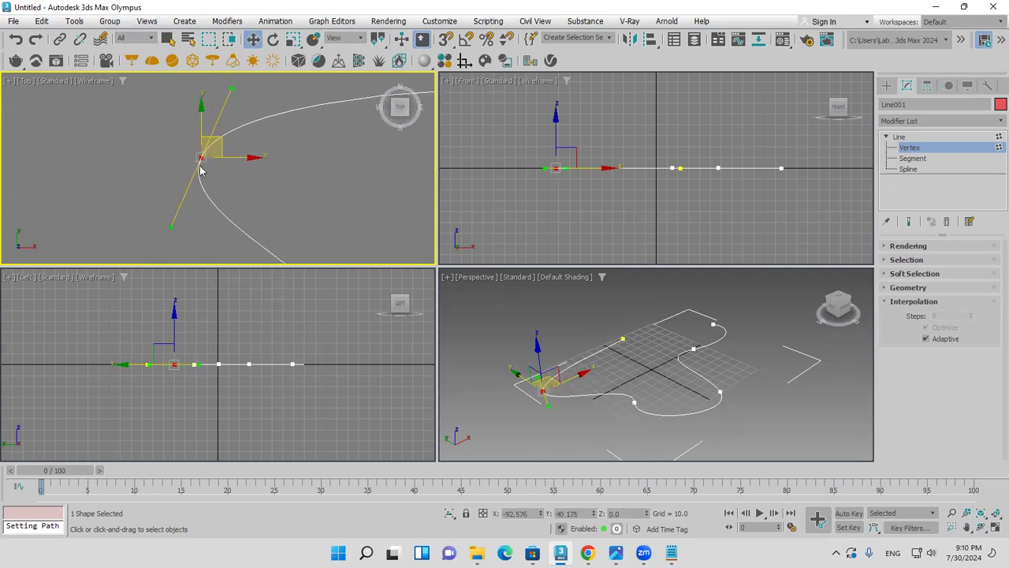
Convert the bend vertex to Bezier Corner and move its two tangent handles independently to form a sharp hook
right_click(200, 165)
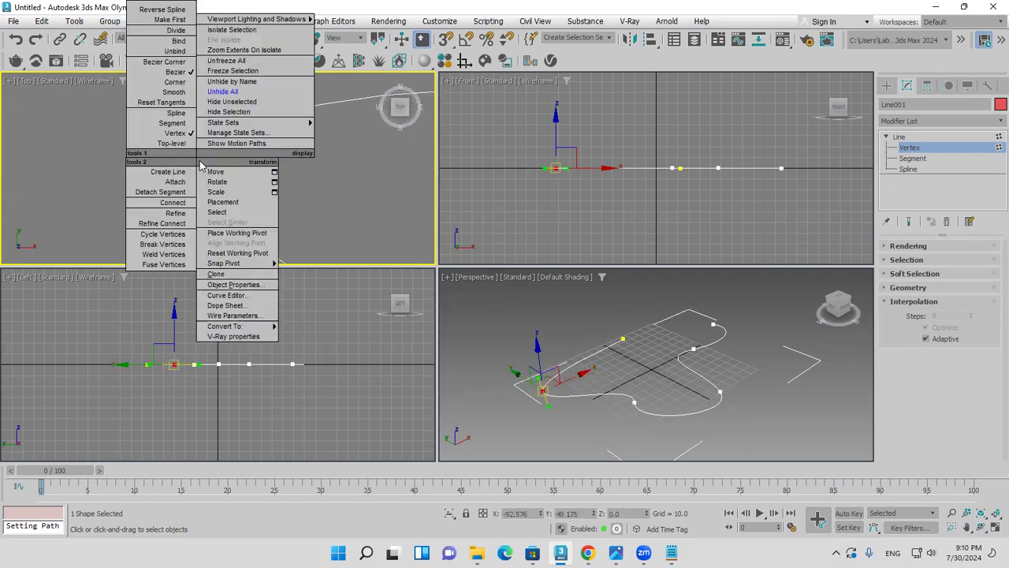
click(170, 63)
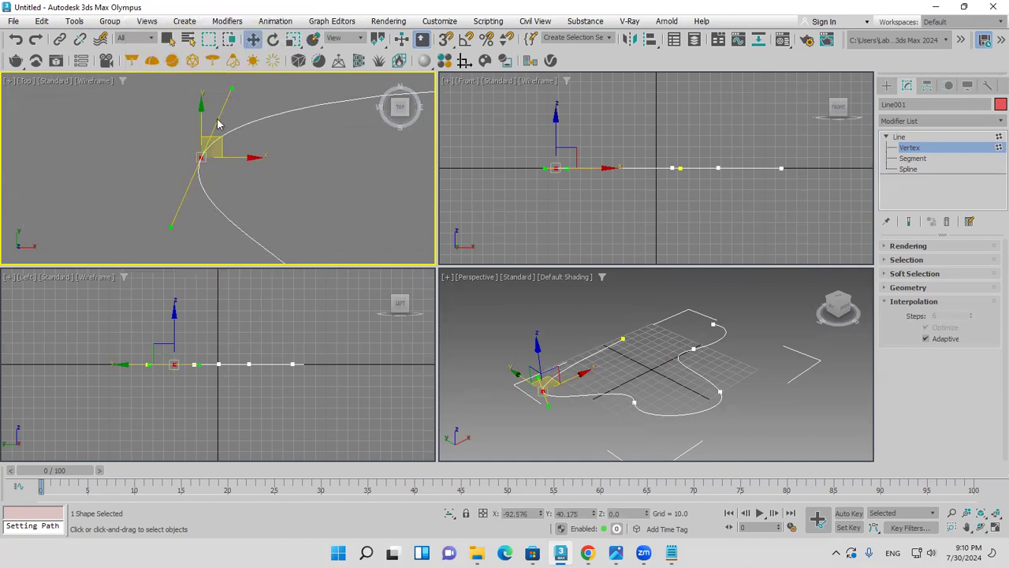
drag(171, 227, 72, 230)
drag(230, 89, 219, 265)
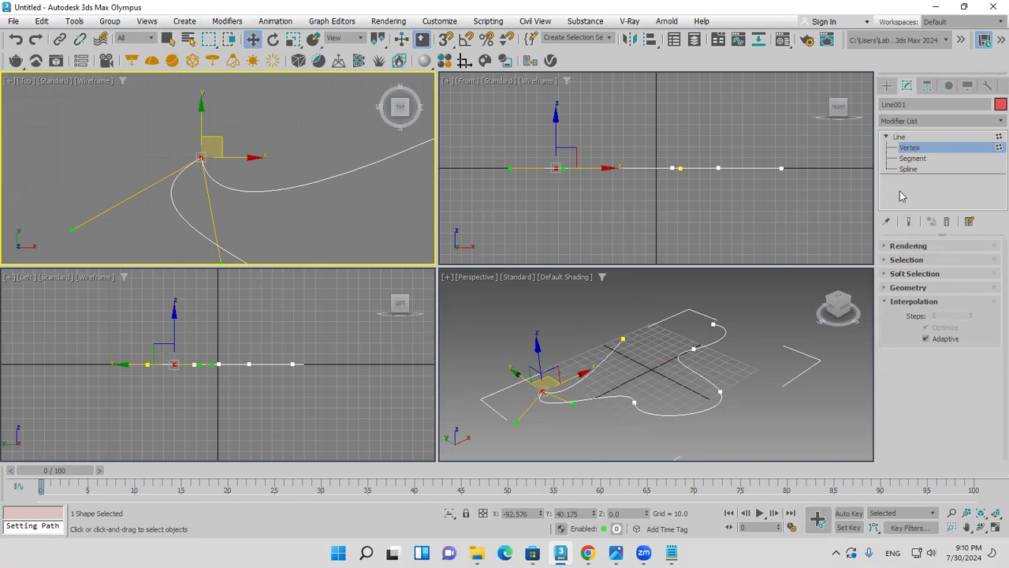
Leave vertex editing and delete the winding line from the scene
click(888, 85)
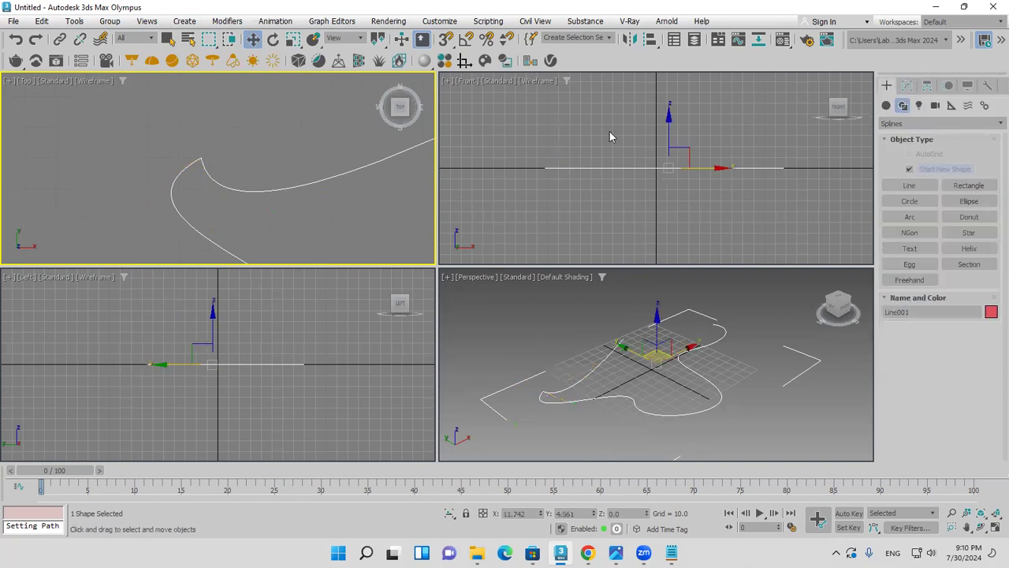
scroll(288, 192, down, 2)
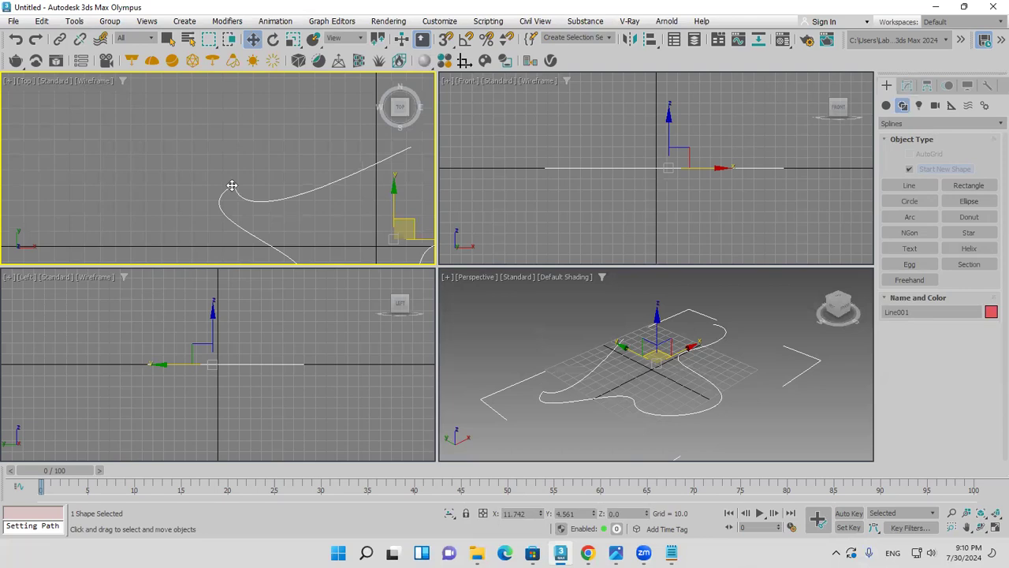
key(Delete)
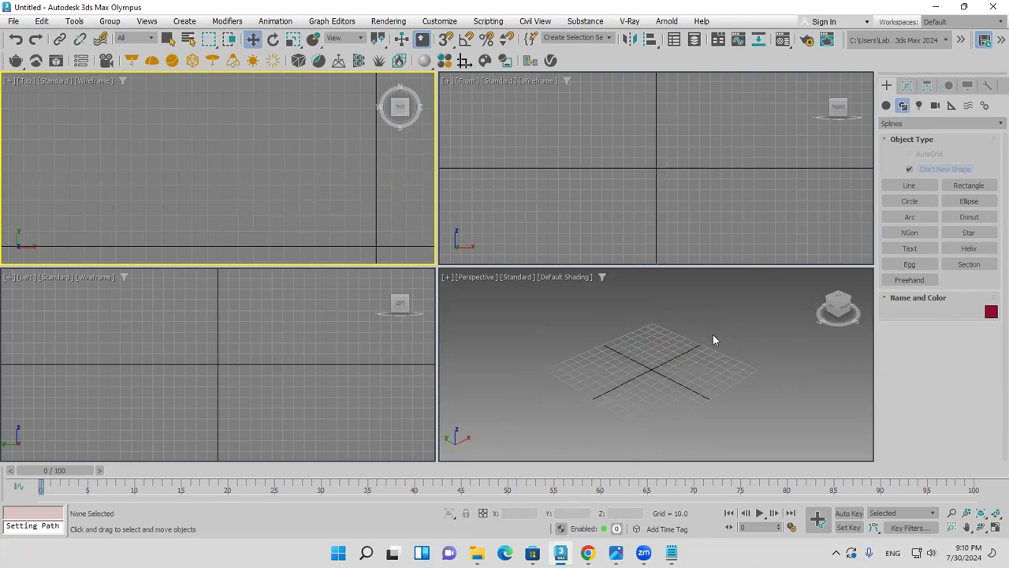
click(995, 512)
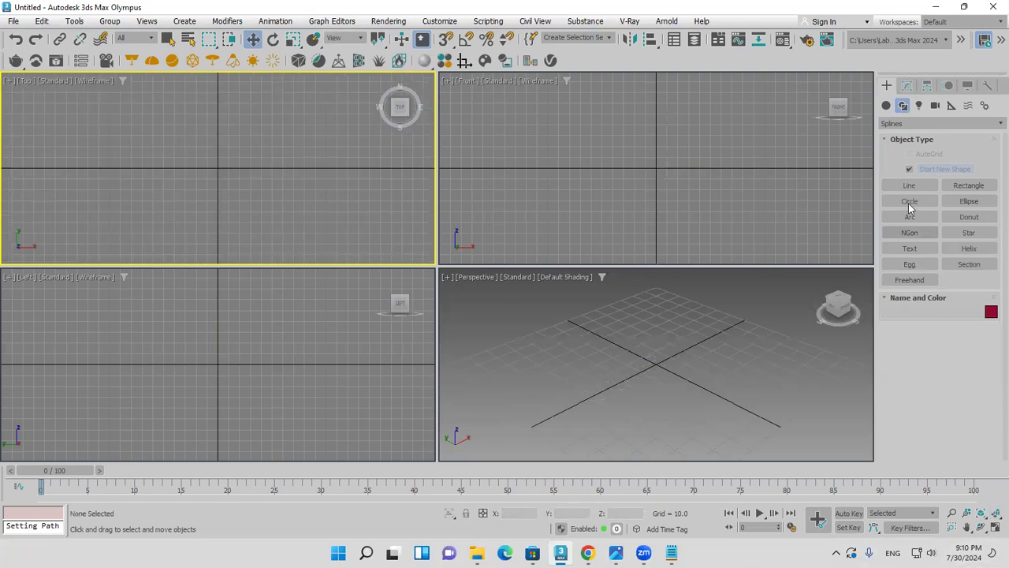
Set the Line tool's drag type to Corner, keeping the initial type Corner, and open its keyboard entry settings
click(912, 187)
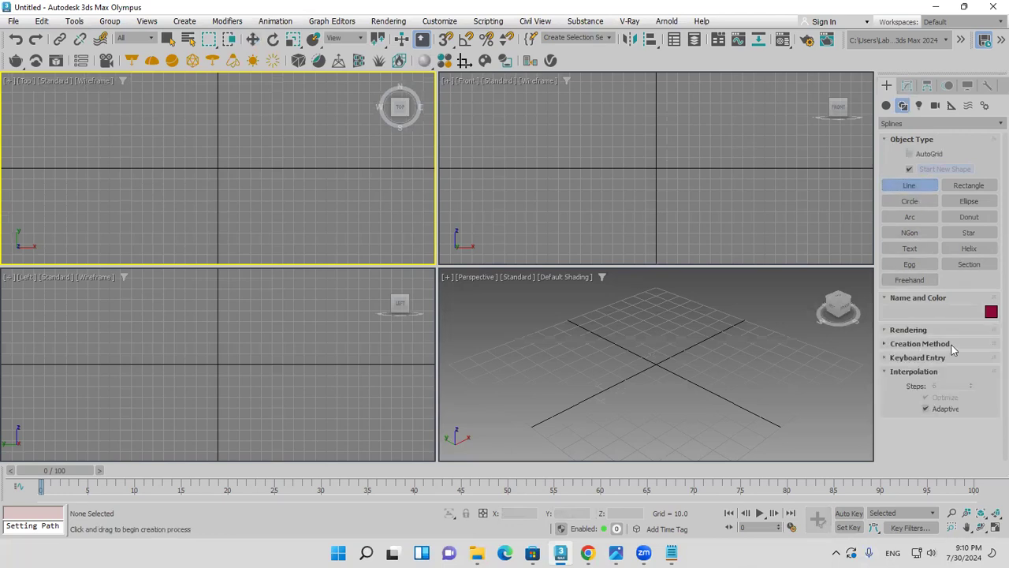
click(920, 344)
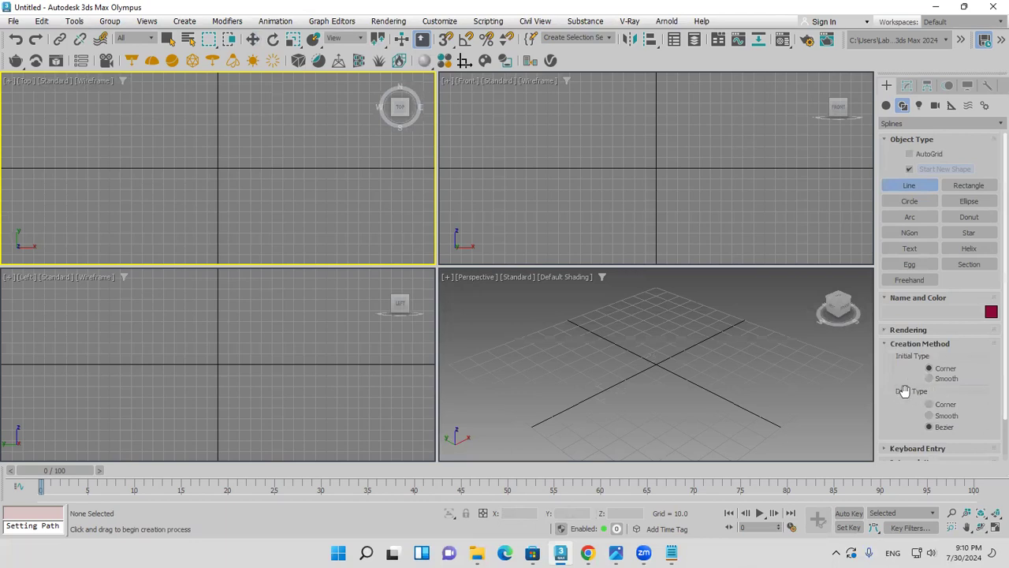
click(929, 404)
click(945, 380)
drag(902, 367, 913, 321)
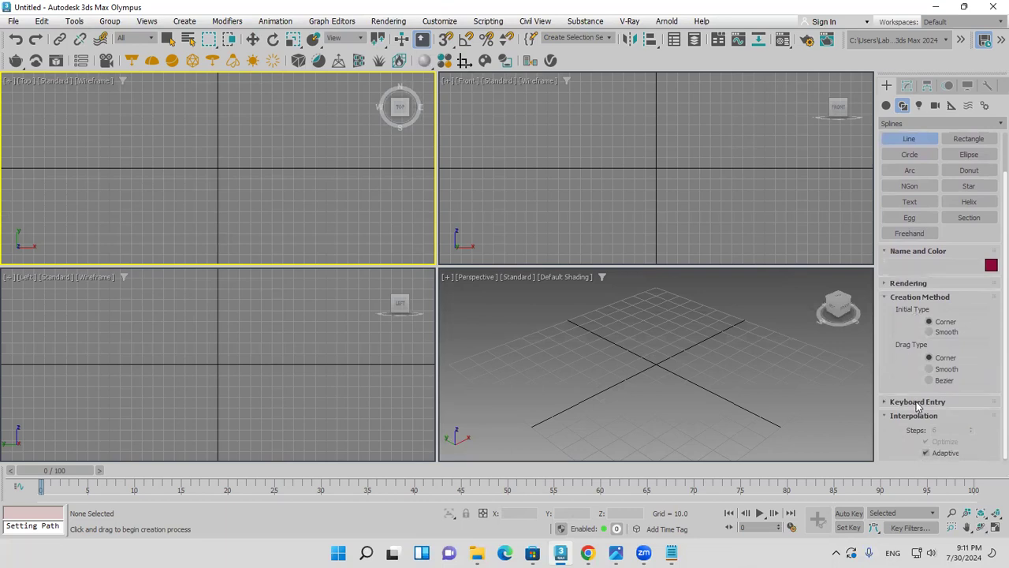
click(917, 402)
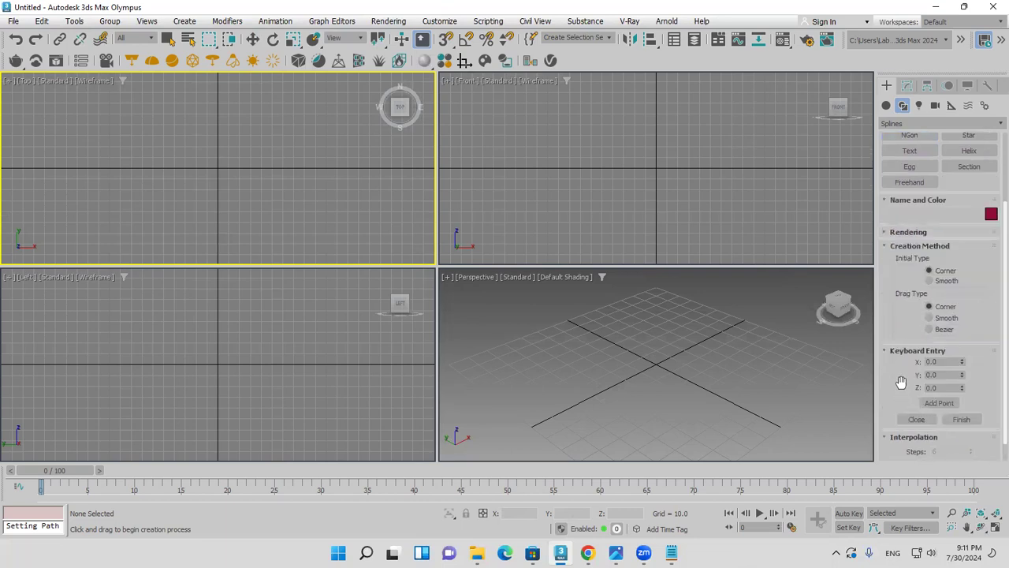
Create a closed square line by keyboard entry from points at X,Y 0,0; 100,0; 100,100 and 0,100, with Z 0
click(943, 361)
click(939, 404)
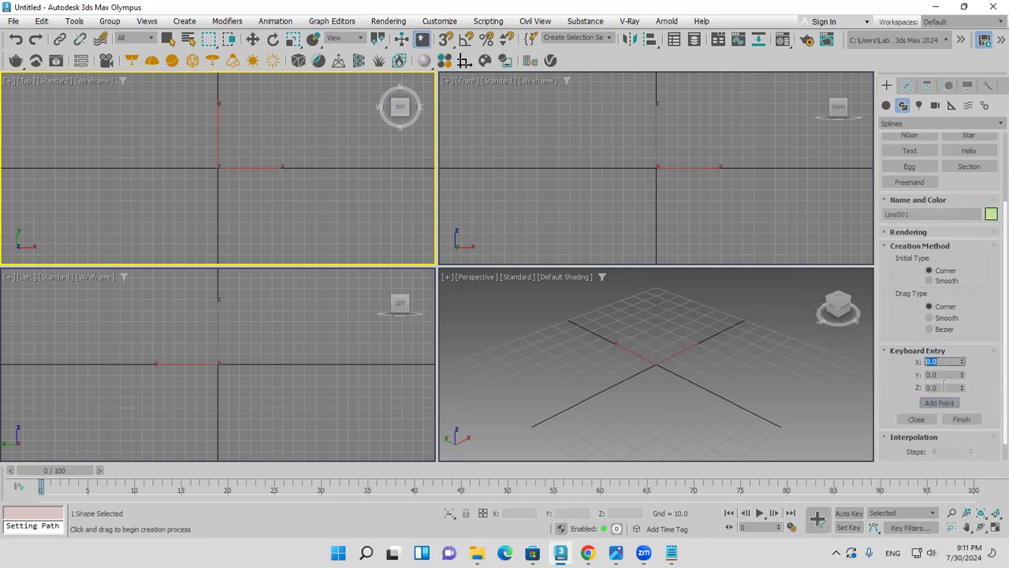
text(100)
click(939, 401)
click(946, 374)
text(100)
click(939, 402)
text(0)
click(939, 402)
middle_drag(282, 153, 273, 207)
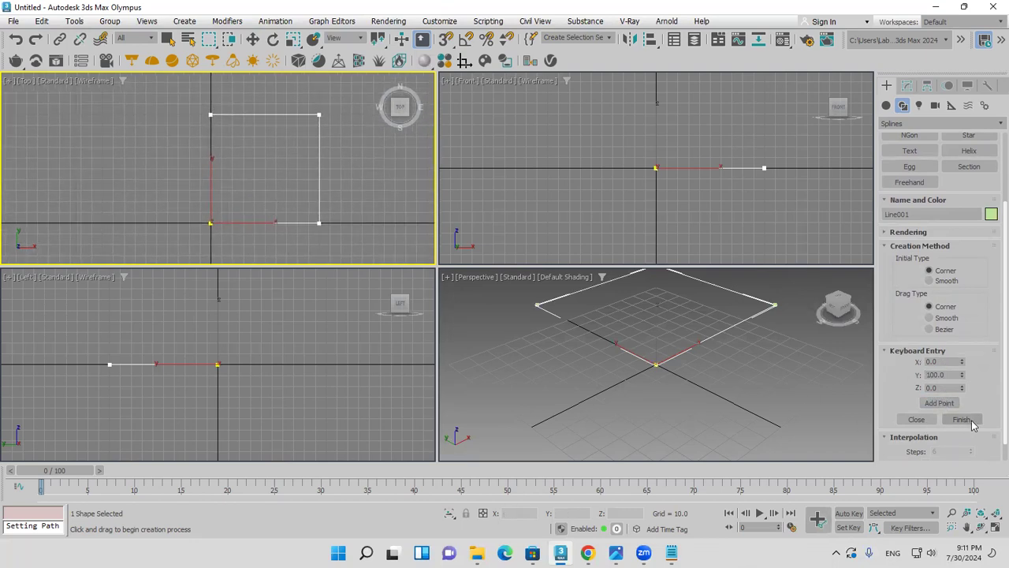
click(926, 423)
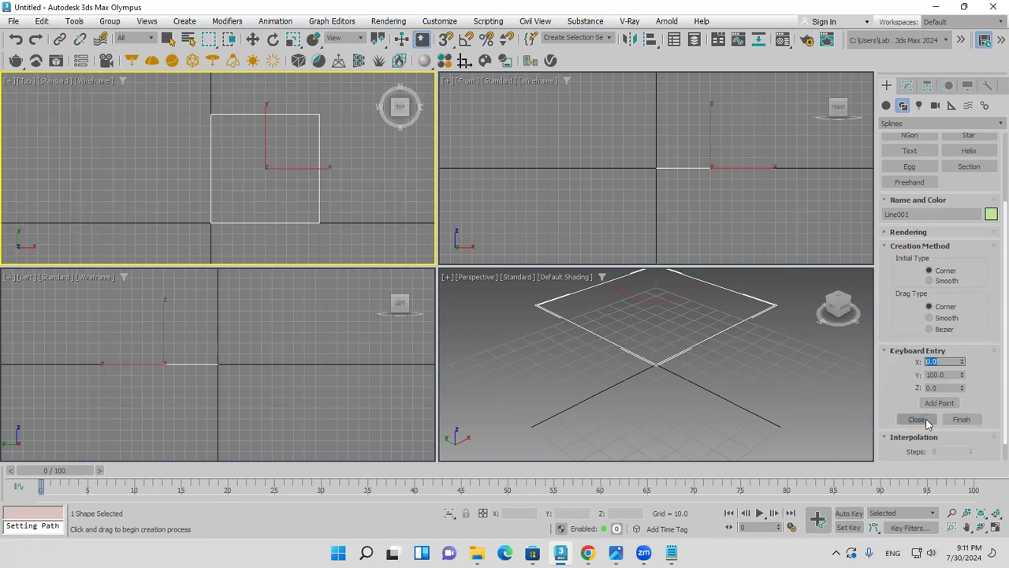
Undo the square line and start a new line with initial type Smooth from a keyboard-entered point at 0,0,0
click(728, 338)
key(ctrl+z)
double_click(952, 375)
text(0)
key(Return)
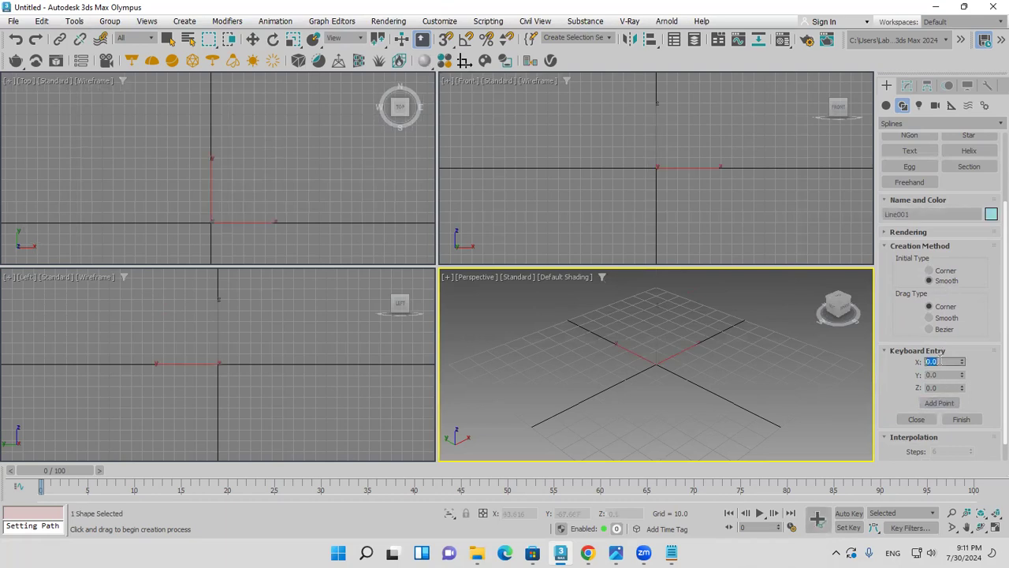
Add smooth points at X,Y 100,0; 100,100 and 0,100 by keyboard entry and close the line
text(100)
click(939, 403)
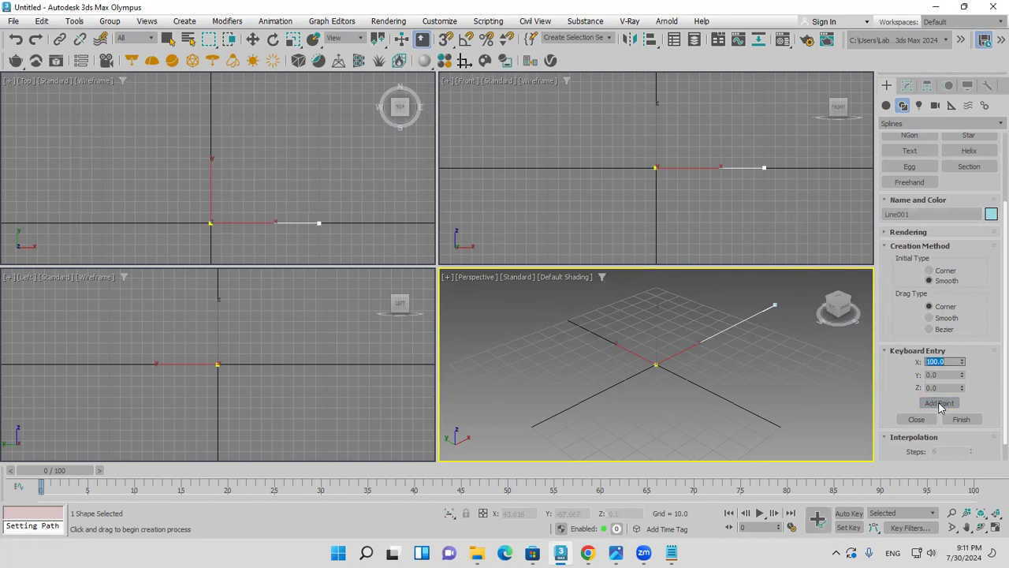
click(943, 374)
text(100)
click(939, 403)
click(944, 362)
text(0)
click(948, 404)
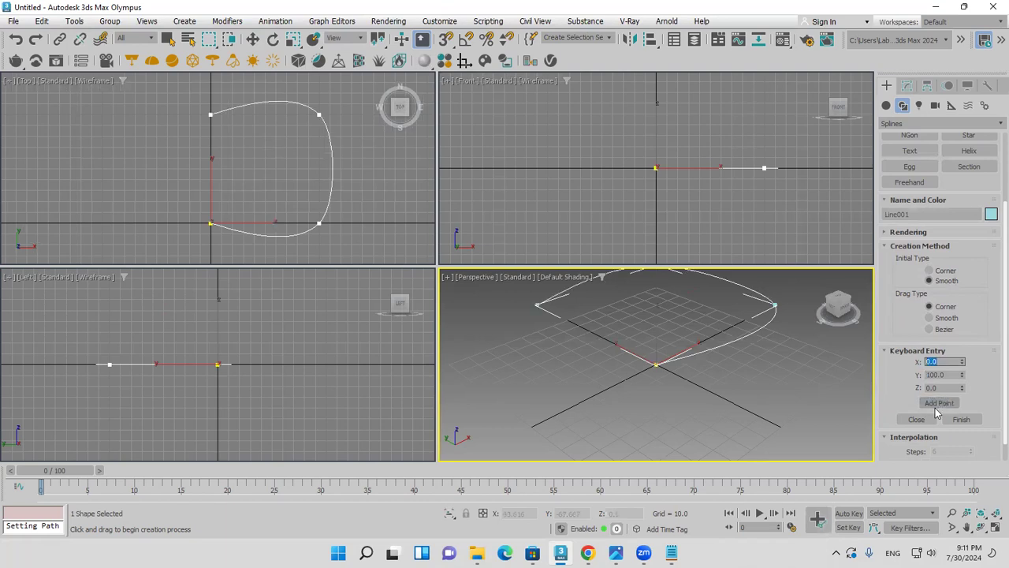
click(917, 421)
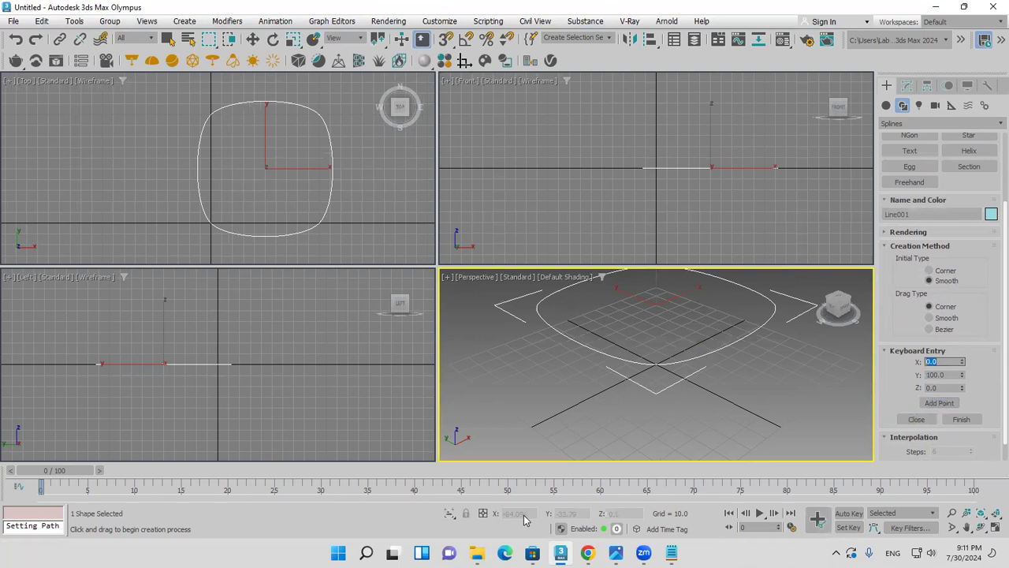
mouse_move(970, 289)
mouse_down()
mouse_move(974, 258)
mouse_move(974, 280)
mouse_move(915, 281)
mouse_move(953, 251)
mouse_up()
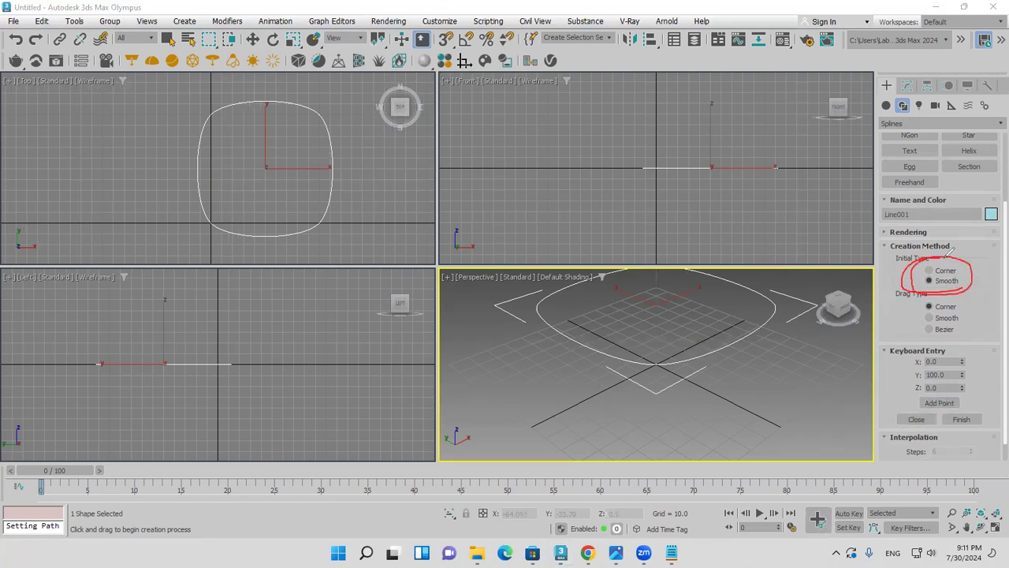
mouse_move(971, 327)
mouse_down()
mouse_move(959, 299)
mouse_move(908, 282)
mouse_move(886, 321)
mouse_move(891, 314)
mouse_move(956, 334)
mouse_move(982, 323)
mouse_move(955, 294)
mouse_move(918, 292)
mouse_move(894, 320)
mouse_move(920, 334)
mouse_move(976, 336)
mouse_move(985, 314)
mouse_up()
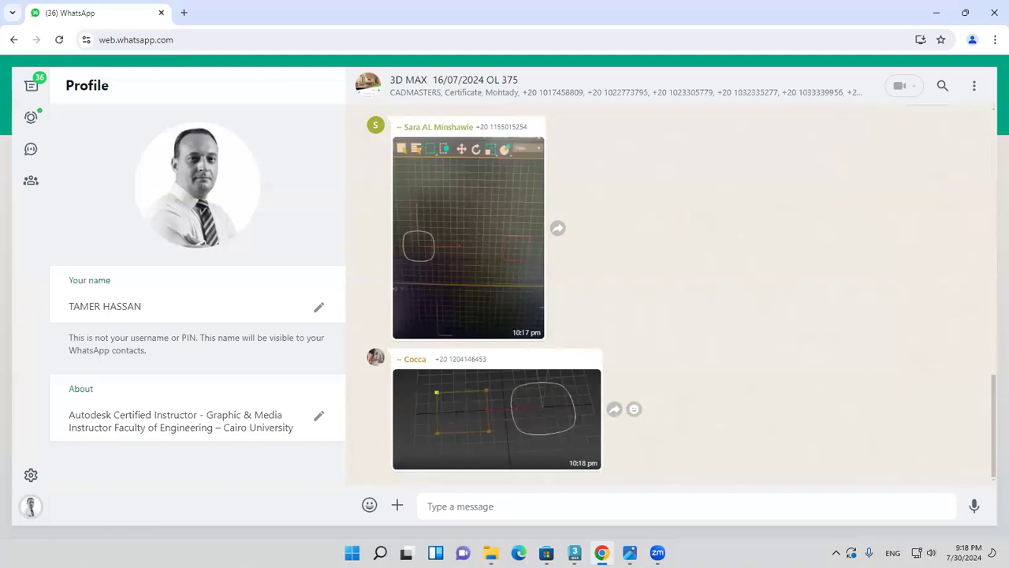
Switch back to 3ds Max and enter vertex editing on the rounded closed line
key(alt+Tab)
right_click(275, 149)
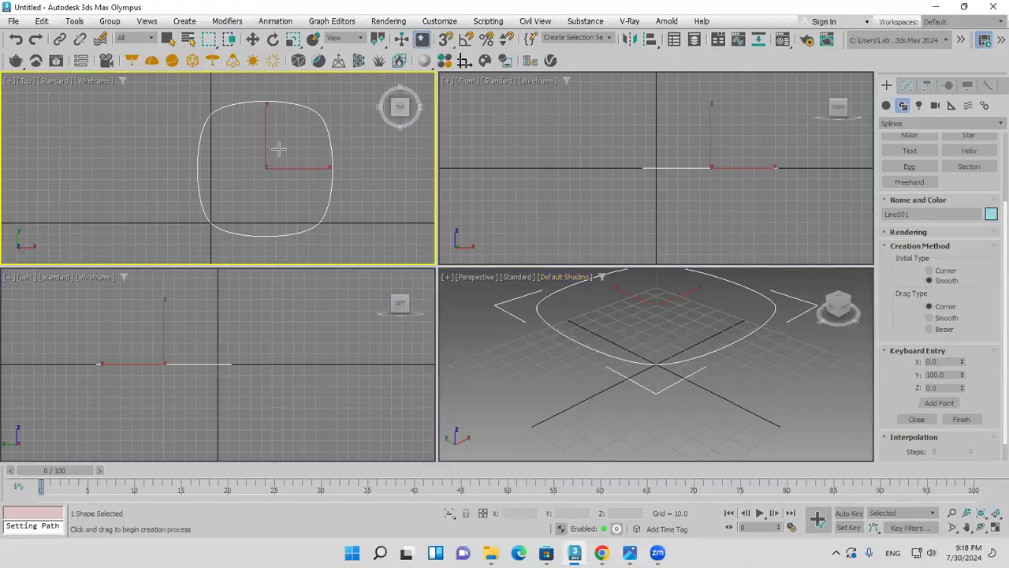
middle_drag(242, 113, 241, 115)
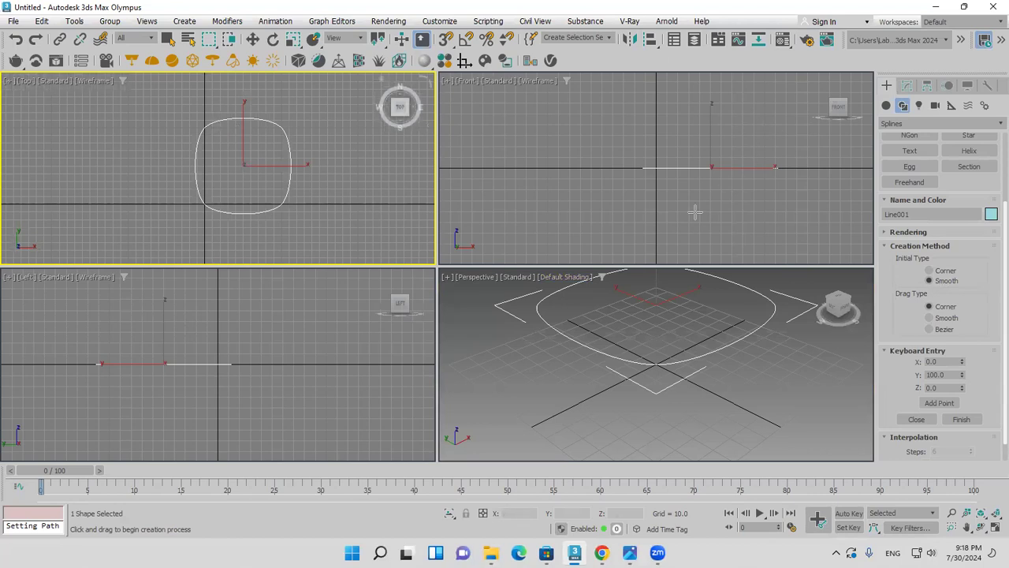
scroll(683, 345, down, 3)
middle_drag(683, 344, 659, 406)
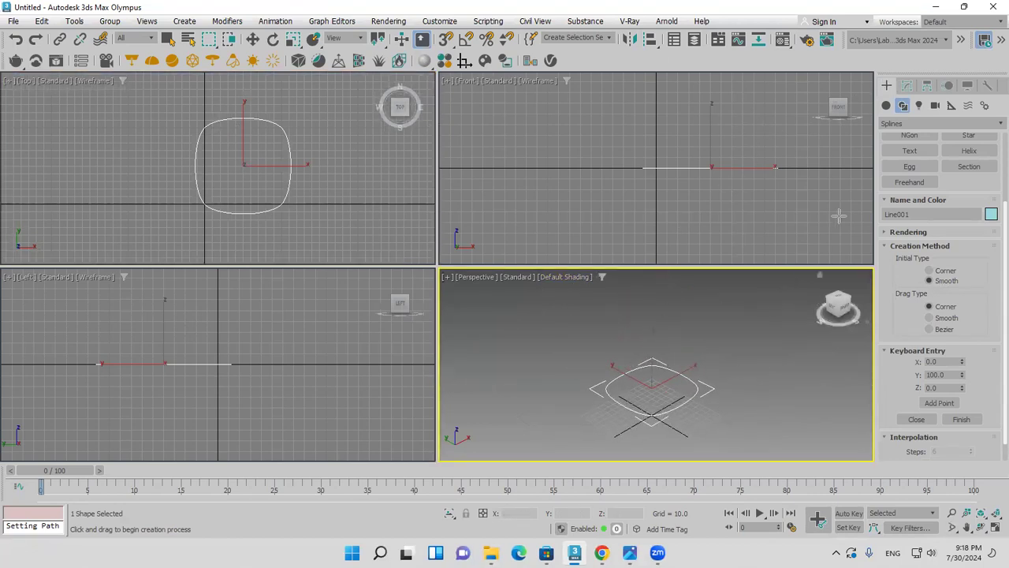
click(907, 86)
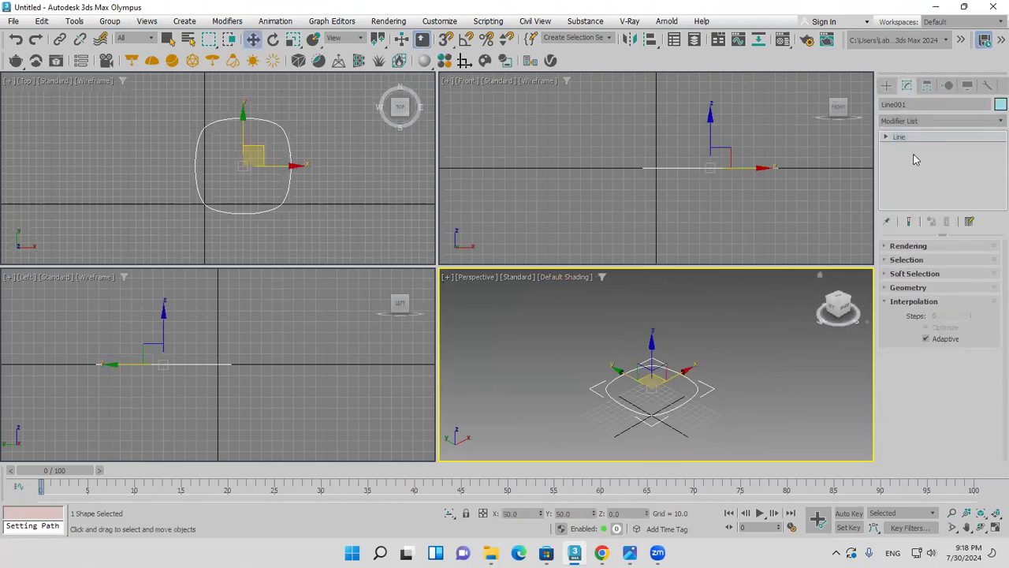
click(904, 138)
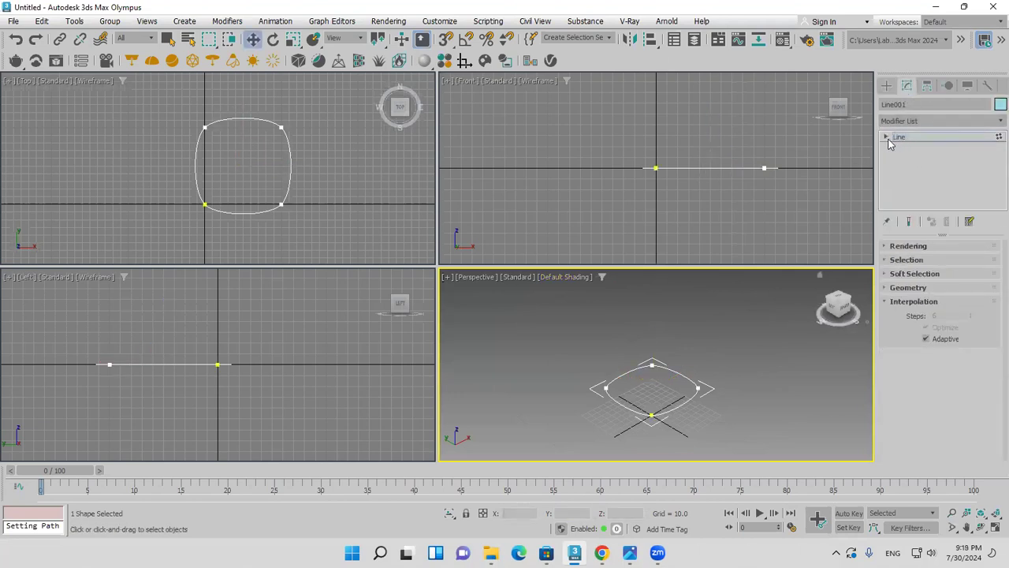
click(907, 139)
click(886, 138)
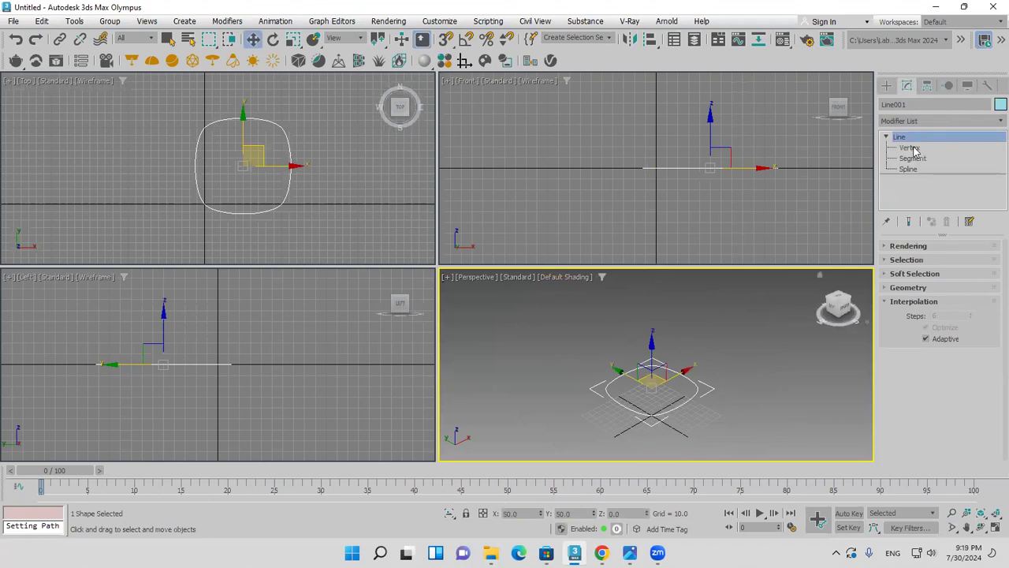
click(910, 148)
Select all four vertices of the rounded line in the Top viewport and convert them to Corner
click(283, 126)
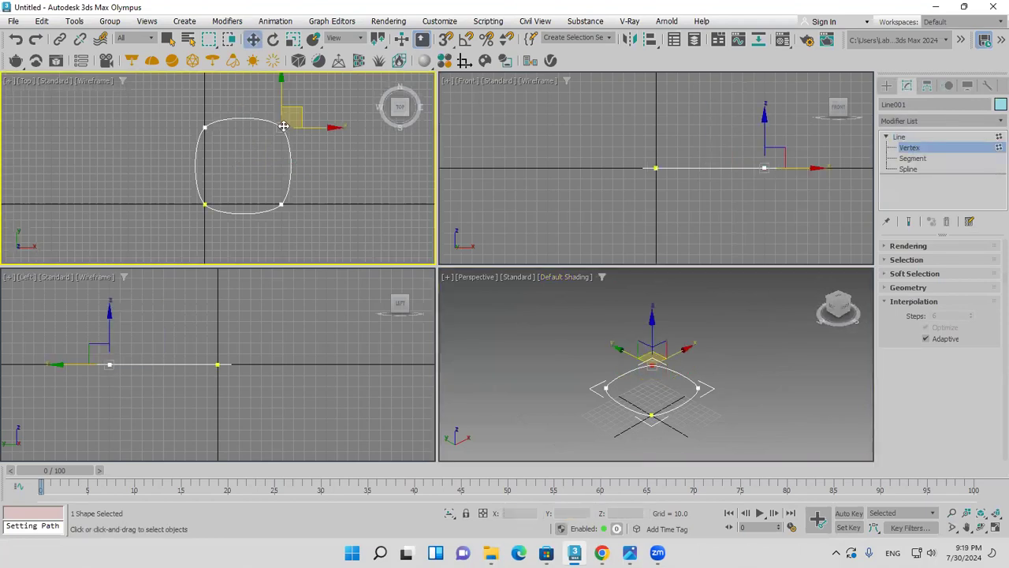
drag(331, 103, 157, 235)
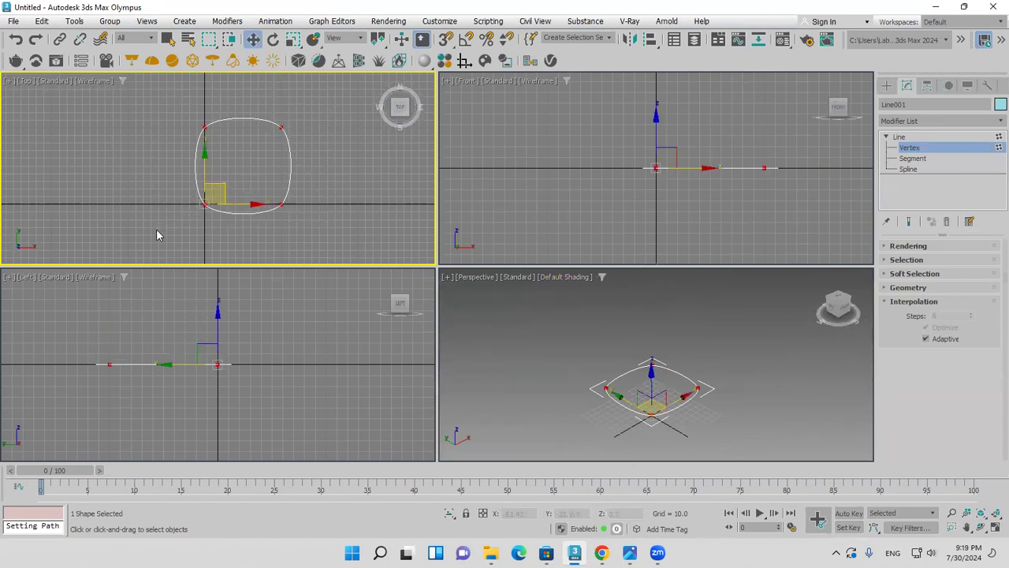
right_click(201, 200)
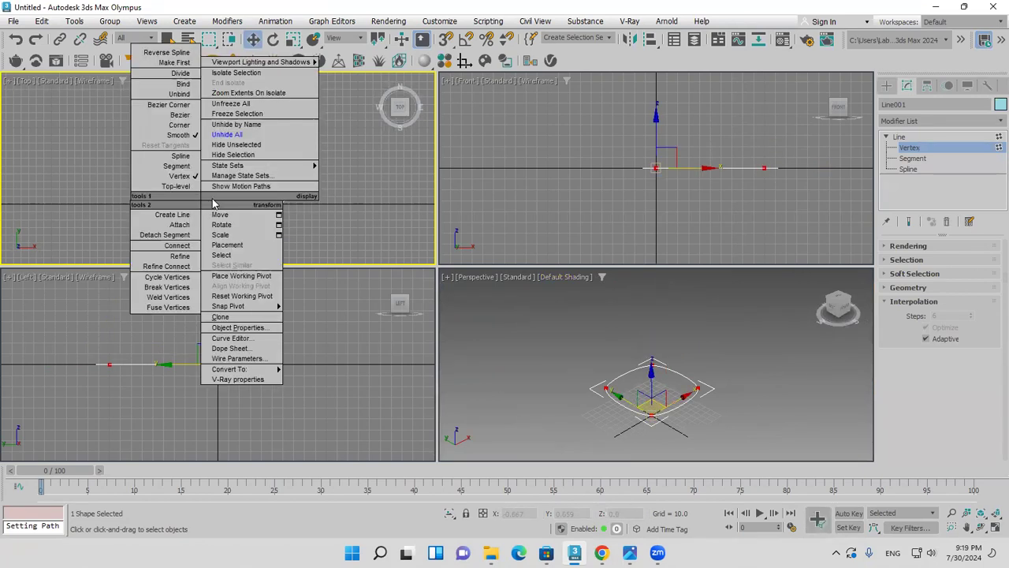
click(157, 128)
click(280, 127)
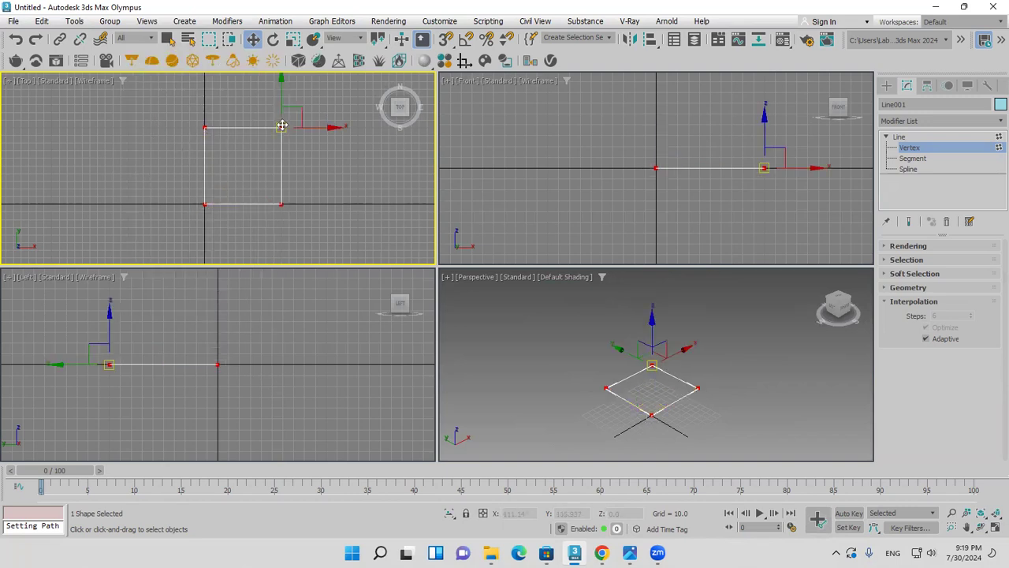
click(204, 204)
click(205, 127)
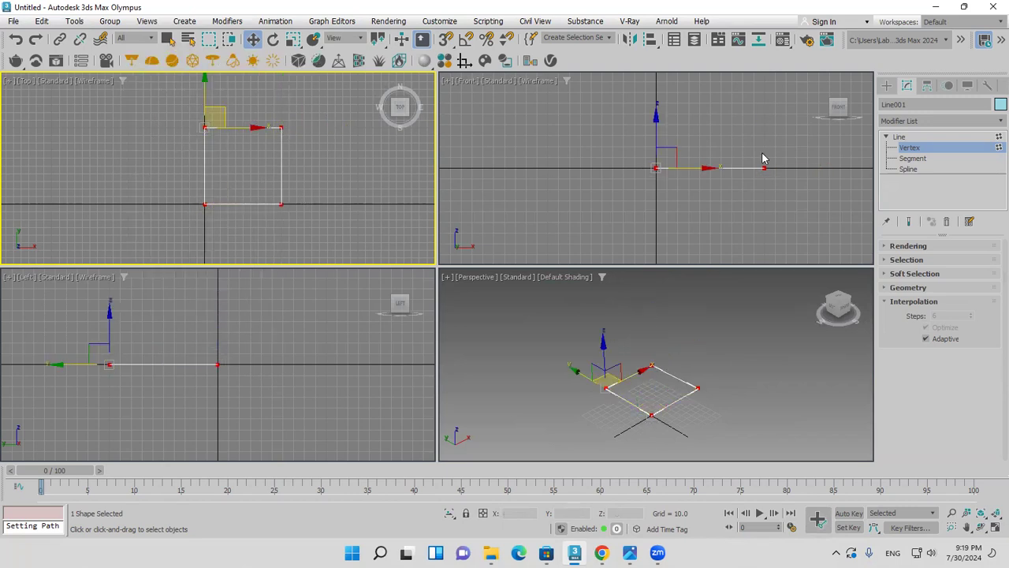
At Segment level, move the square's right-hand segment inward along X to about 93.3
click(911, 158)
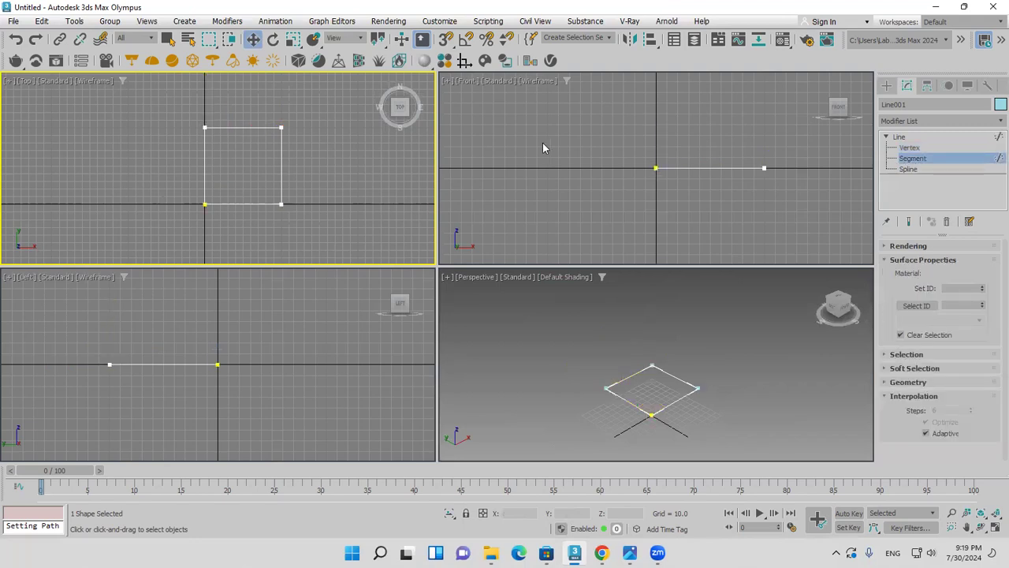
click(281, 155)
mouse_move(310, 166)
mouse_down()
mouse_move(329, 165)
mouse_move(304, 166)
mouse_up()
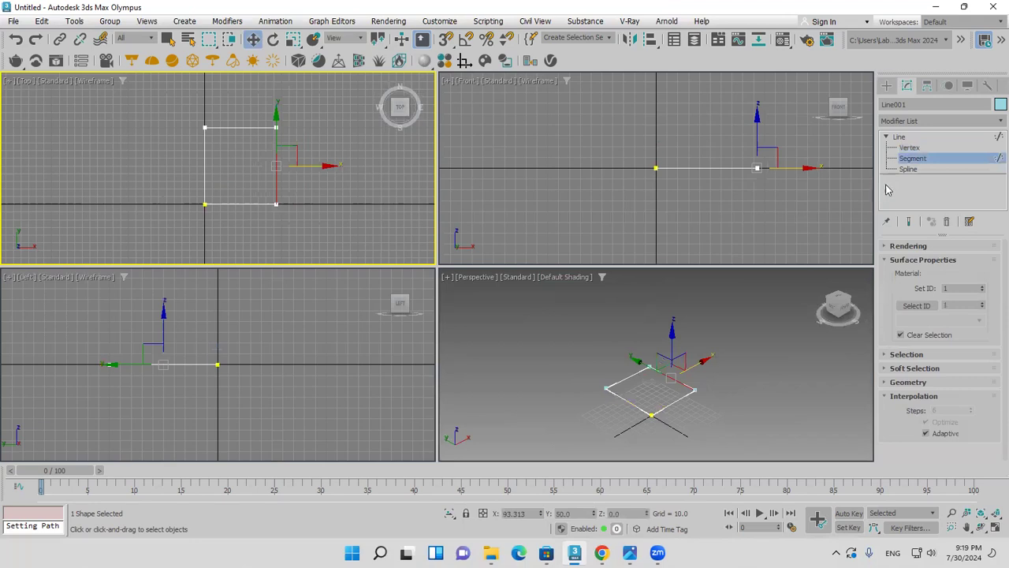
Select the whole outline at Spline level and collapse the Line's list of sub-object levels
click(915, 170)
click(241, 127)
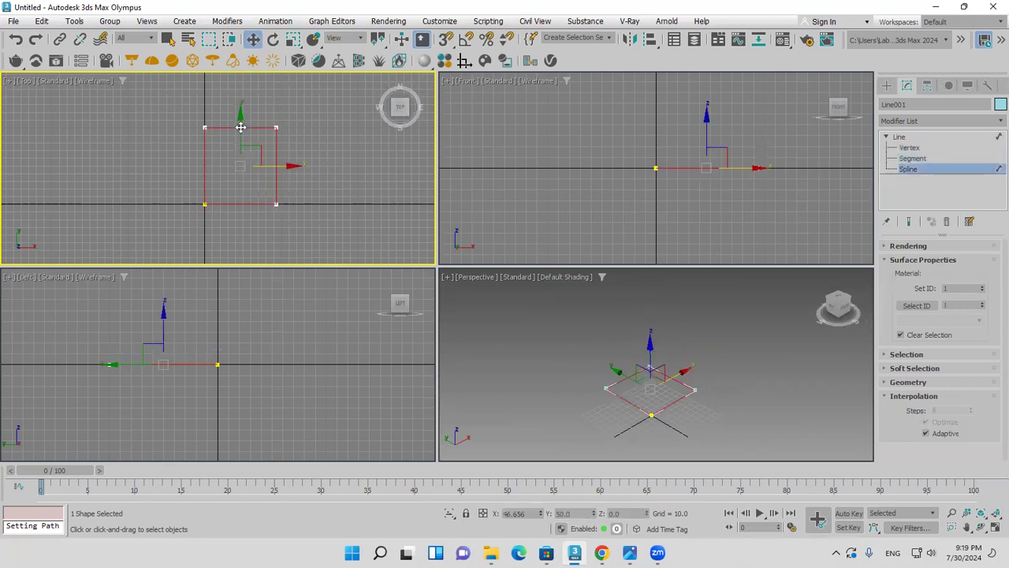
click(887, 139)
click(887, 139)
click(887, 138)
click(888, 139)
click(887, 139)
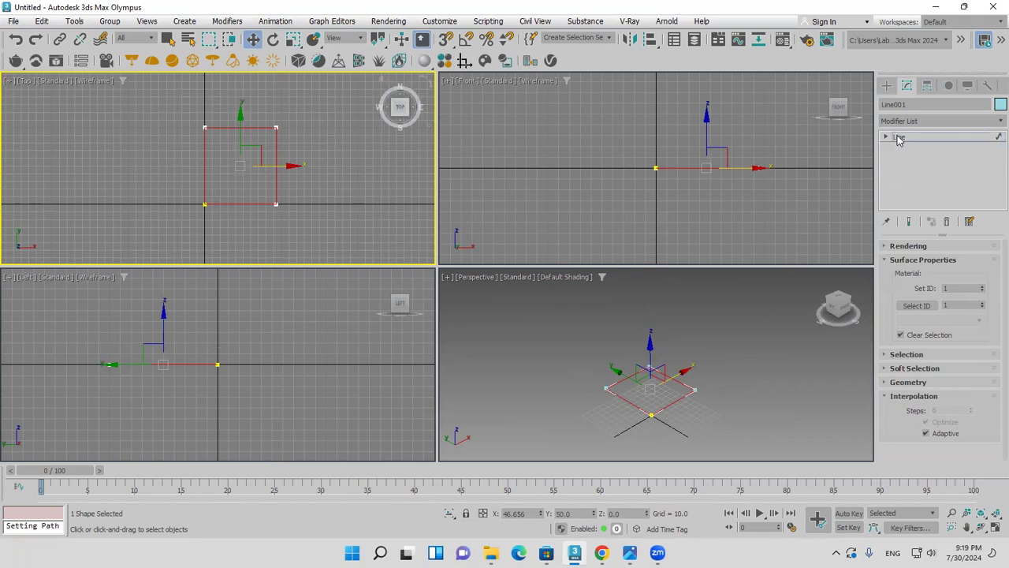
Delete the line and draw a Rectangle spline about 102 long by 105 wide in the Top viewport
click(886, 85)
key(Delete)
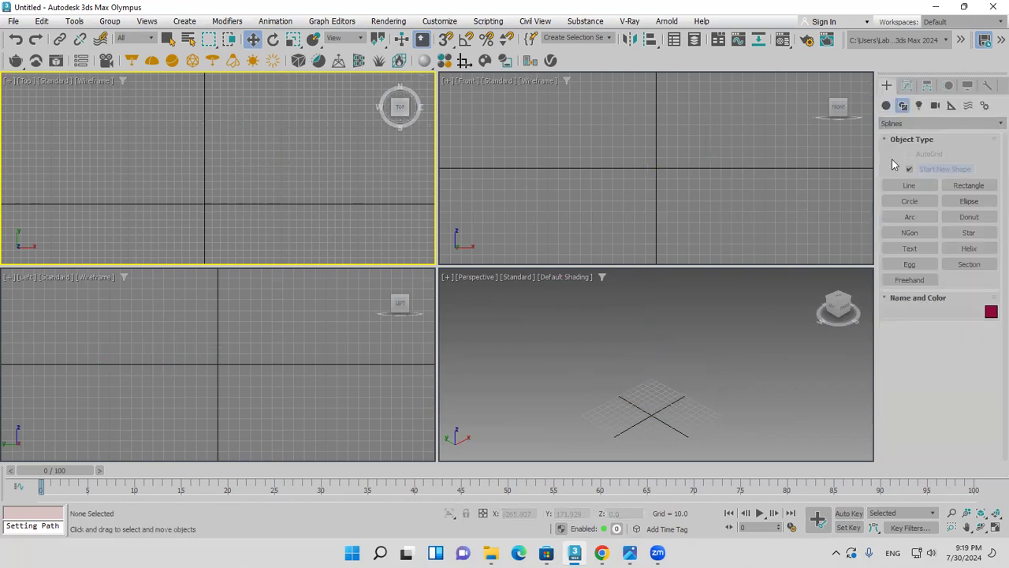
click(968, 185)
drag(338, 78, 353, 181)
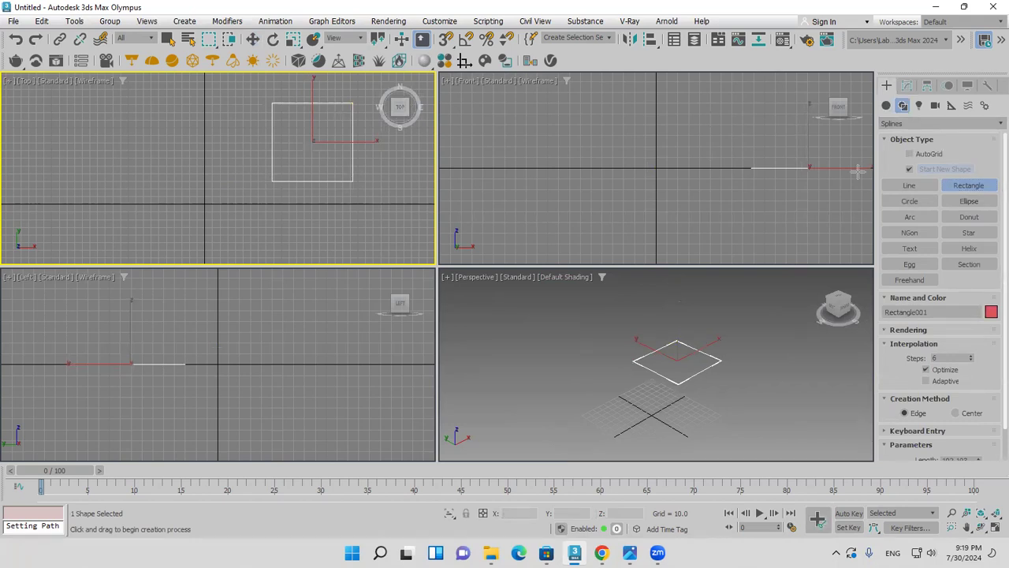
Apply the Edit Spline modifier to the rectangle
click(907, 88)
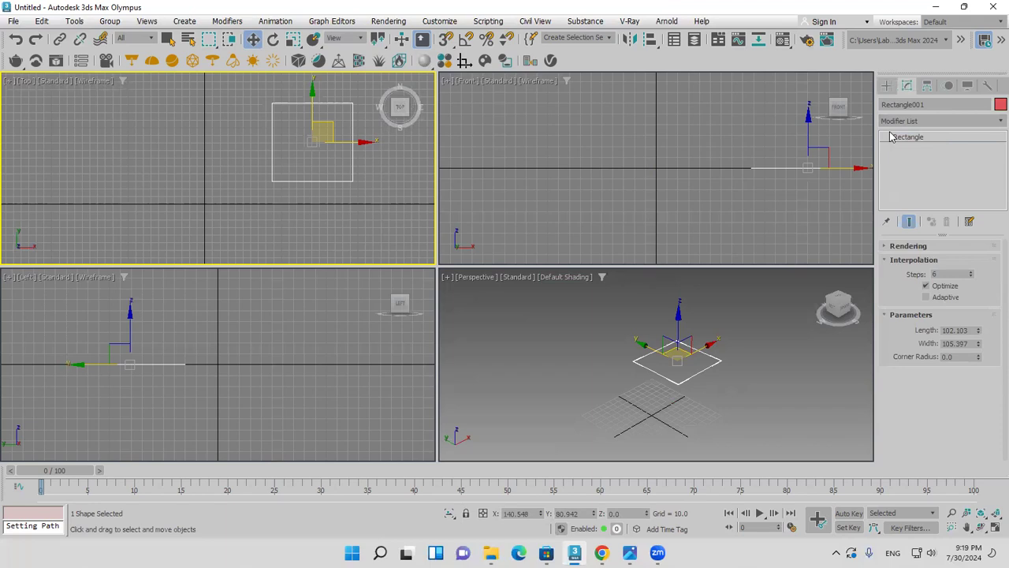
click(915, 121)
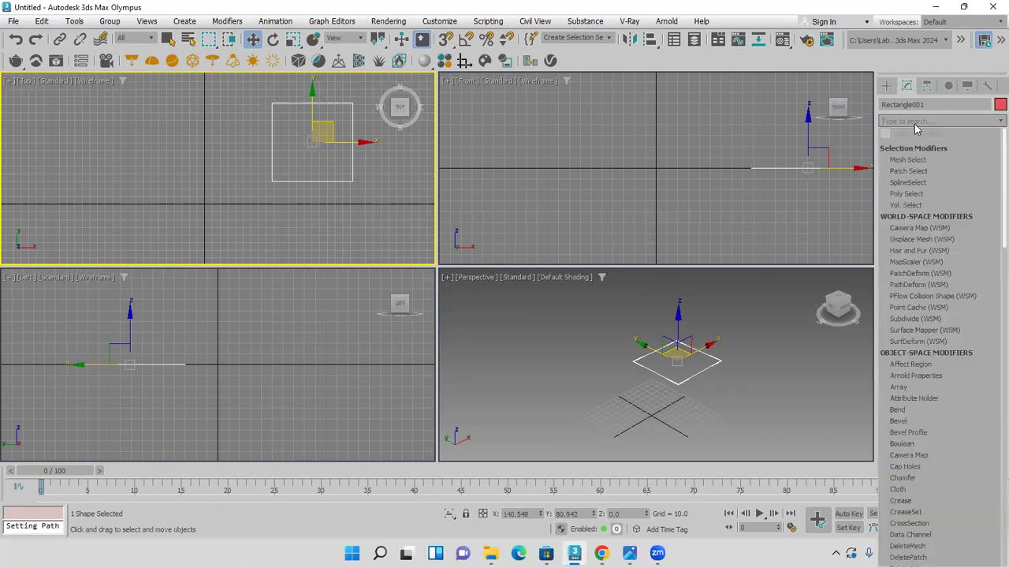
text(e)
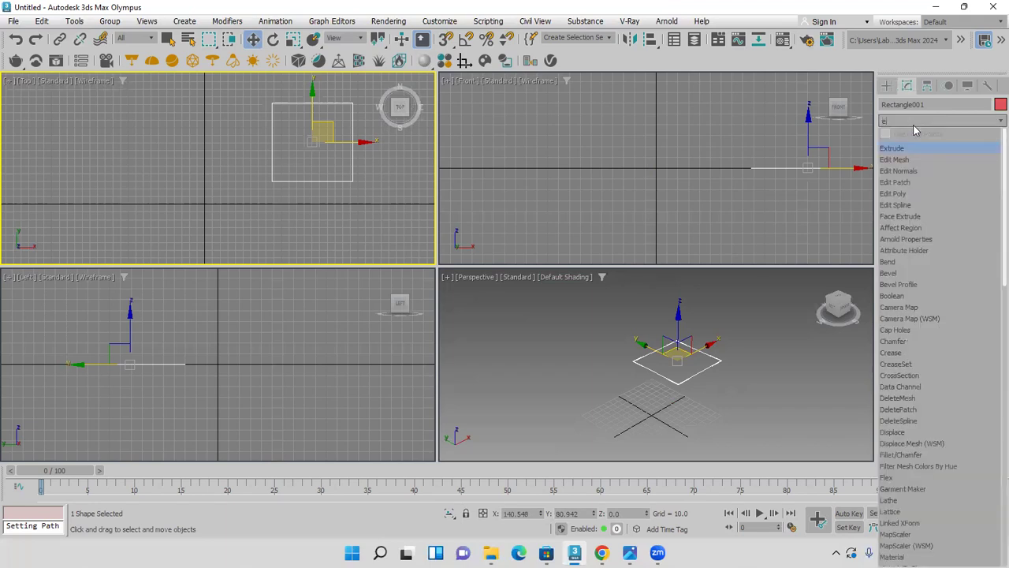
click(899, 205)
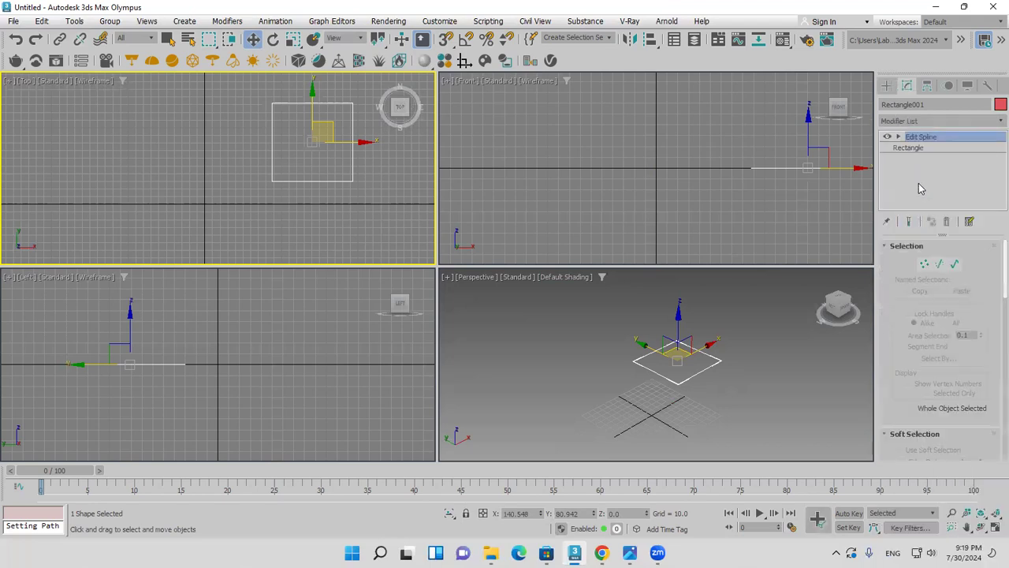
Expand Edit Spline and go through its Vertex, Segment and Spline levels, ending on Spline
click(899, 138)
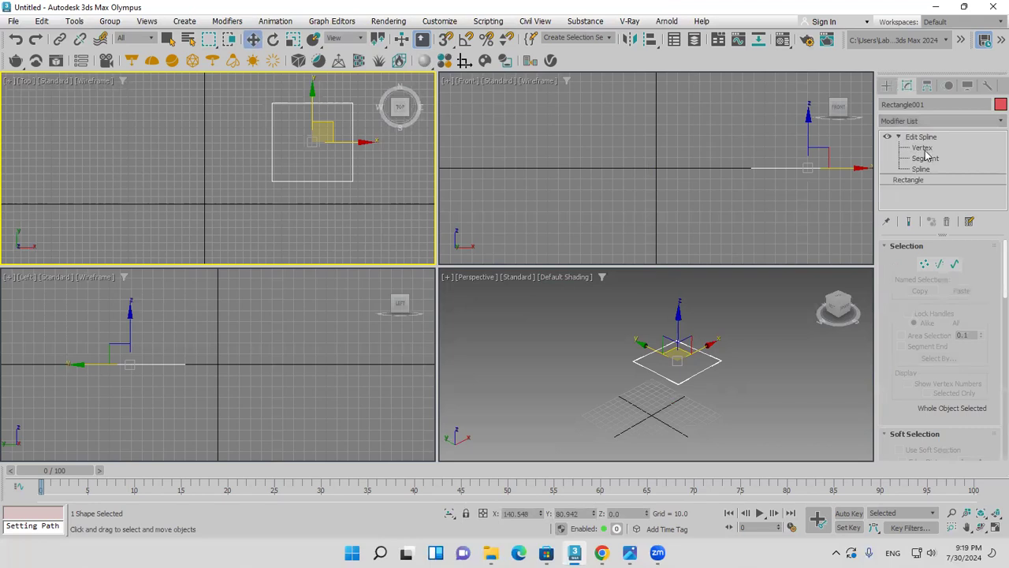
click(923, 148)
click(927, 158)
click(925, 169)
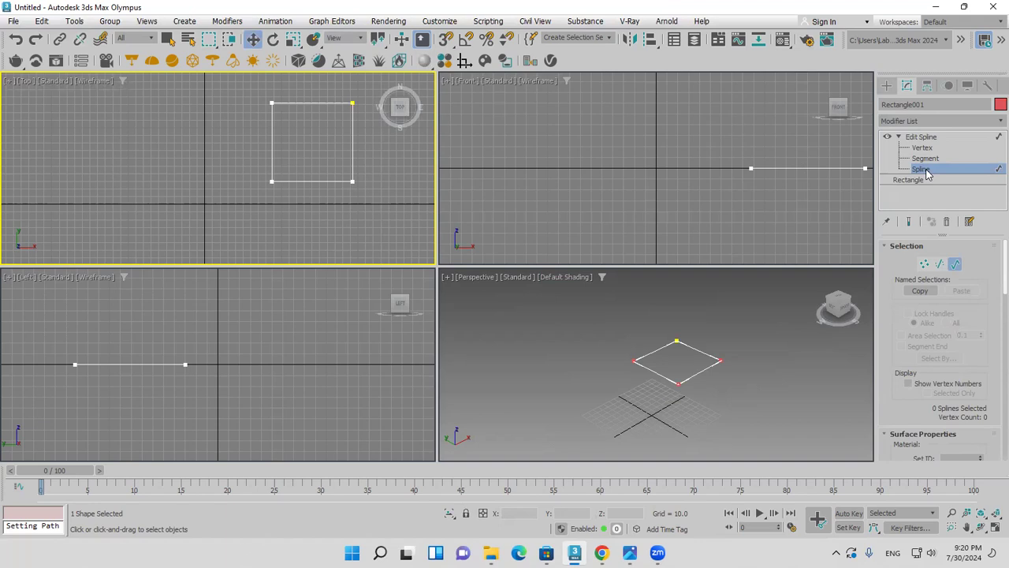
Reset the scene to a new empty one, discarding the rectangle
click(13, 21)
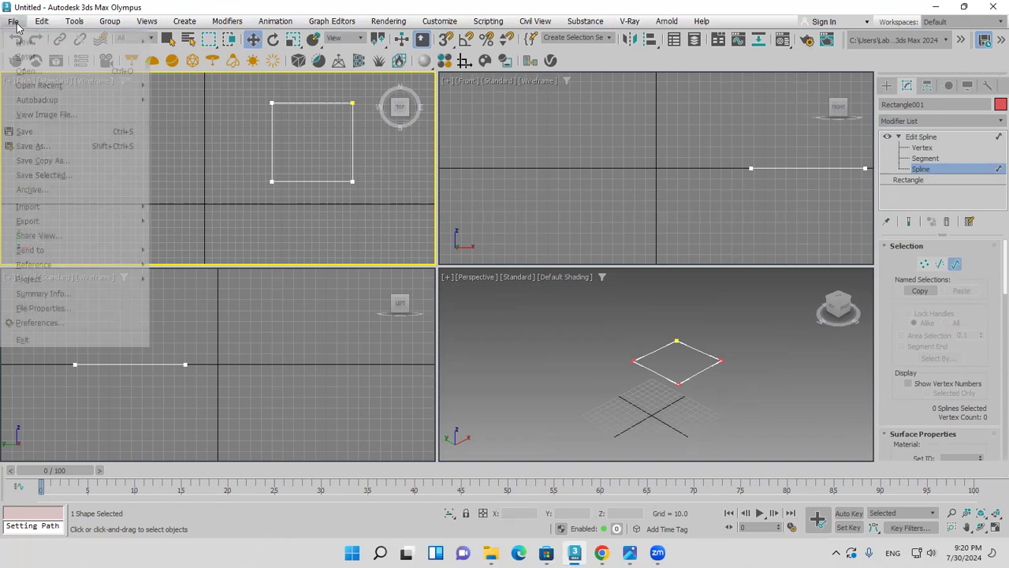
click(26, 57)
click(500, 295)
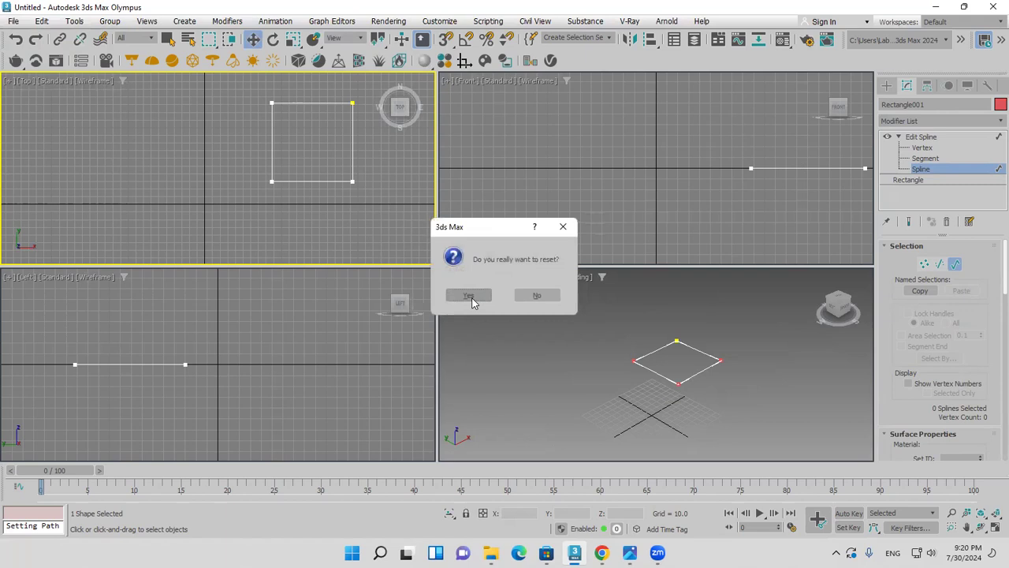
click(472, 295)
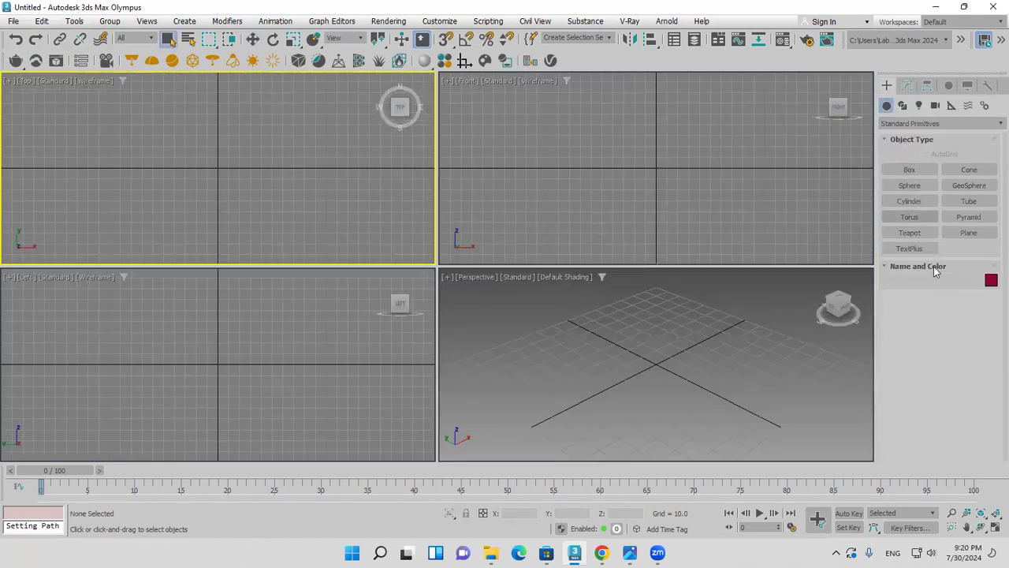
Maximize the Top viewport and draw three overlapping Rectangle splines across it
click(994, 528)
click(903, 104)
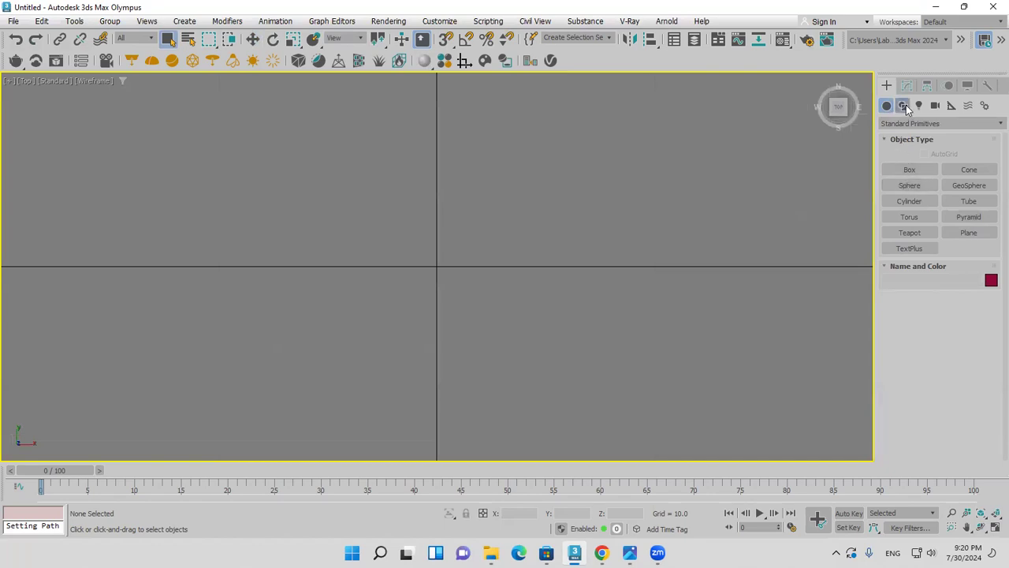
click(954, 186)
drag(233, 139, 428, 345)
drag(304, 195, 639, 459)
drag(505, 142, 814, 389)
Draw a fourth Rectangle spline about 164 long by 215 wide, overlapping the third one's lower corner, and leave it deselected
scroll(814, 389, down, 5)
mouse_move(654, 327)
middle_down()
mouse_move(505, 321)
mouse_move(504, 276)
middle_up()
mouse_move(508, 269)
mouse_down()
mouse_move(604, 324)
mouse_move(674, 395)
mouse_up()
middle_drag(563, 315, 543, 306)
scroll(507, 300, up, 4)
scroll(543, 306, down, 2)
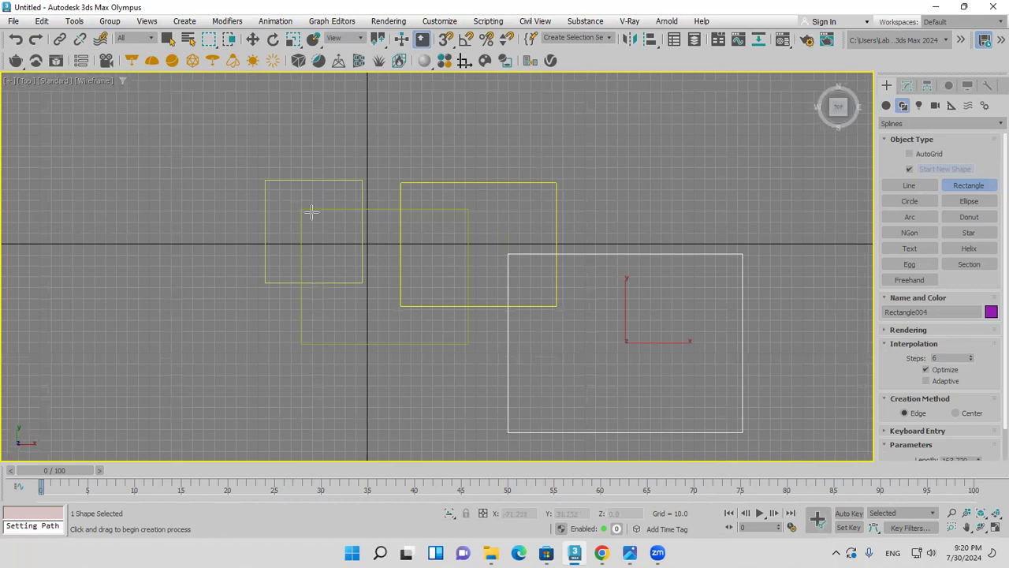
middle_drag(637, 316, 606, 296)
right_click(761, 267)
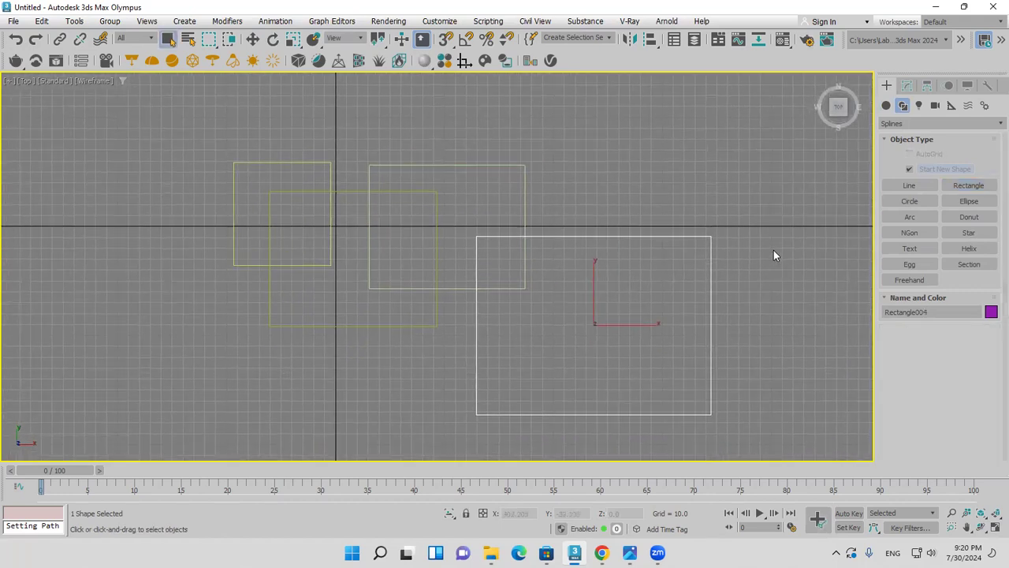
click(773, 250)
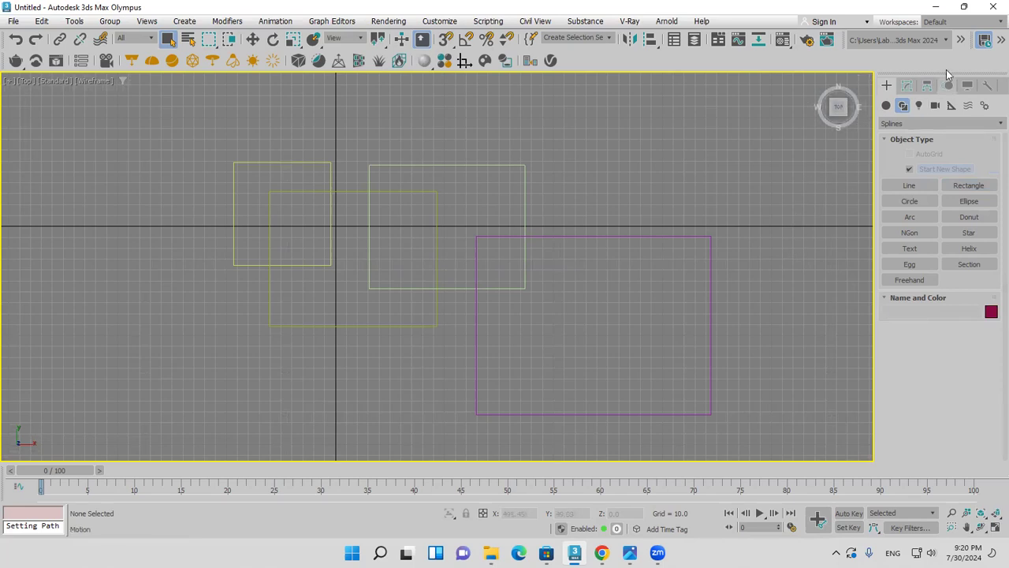
Apply the Edit Spline modifier to the largest rectangle
click(908, 85)
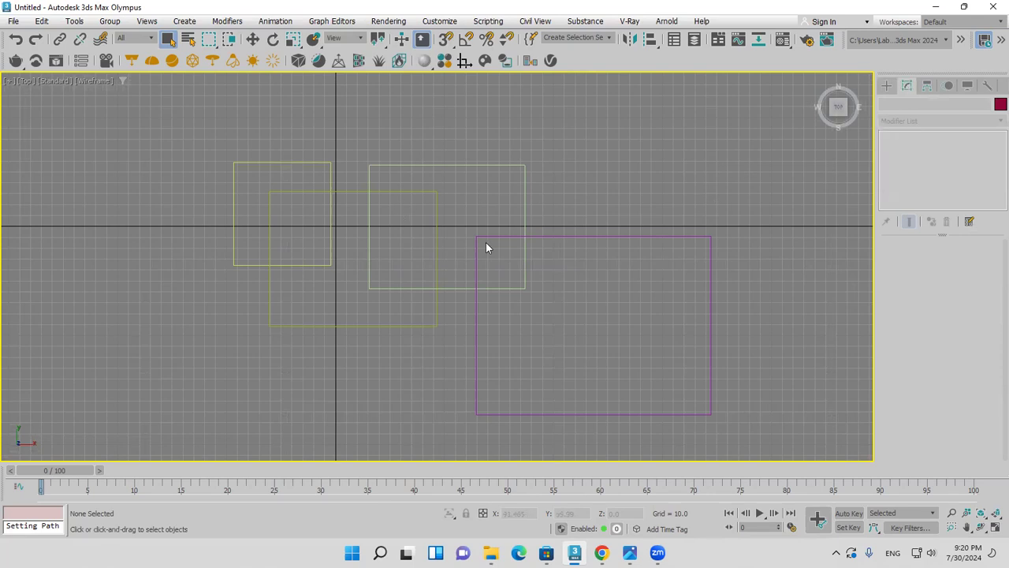
click(714, 237)
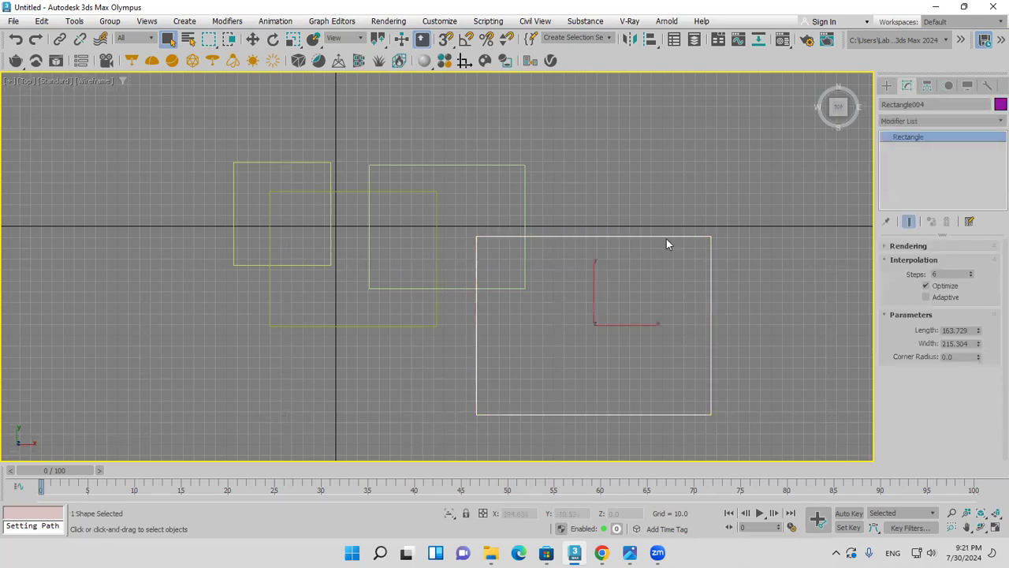
click(950, 120)
text(e)
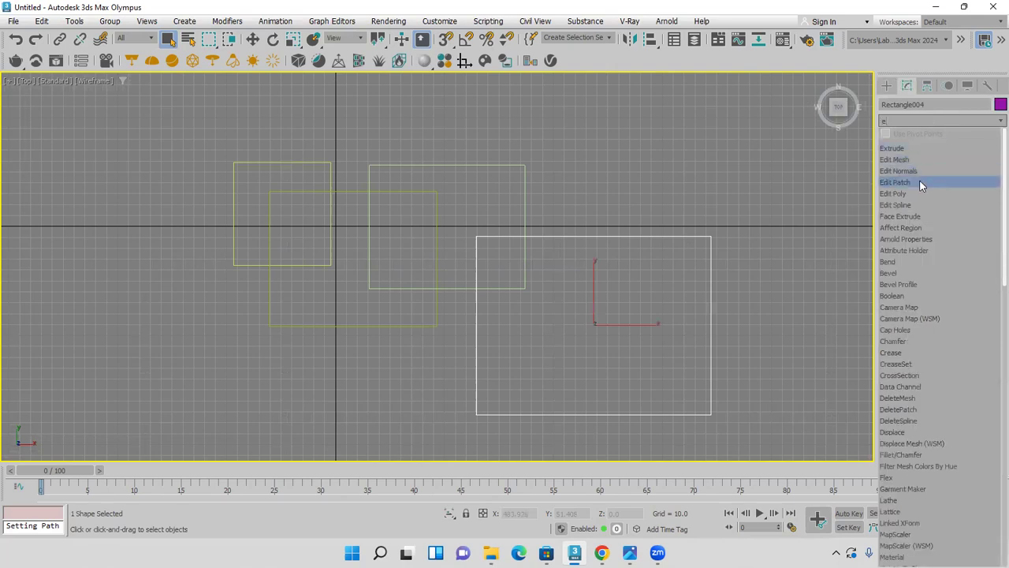
click(916, 205)
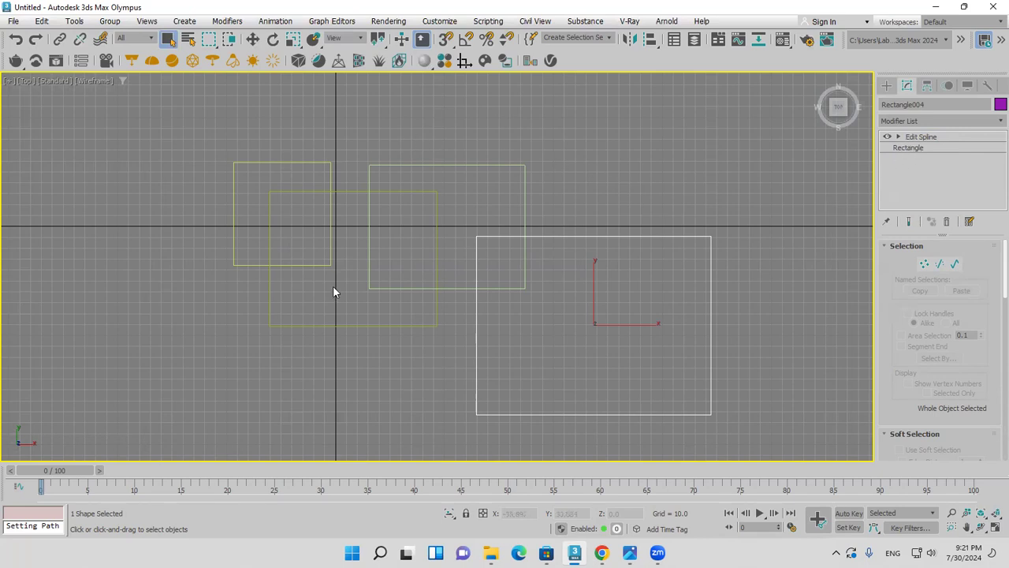
Attach Rectangle001, Rectangle002 and Rectangle003 to the largest rectangle with Attach Multiple
scroll(907, 315, down, 3)
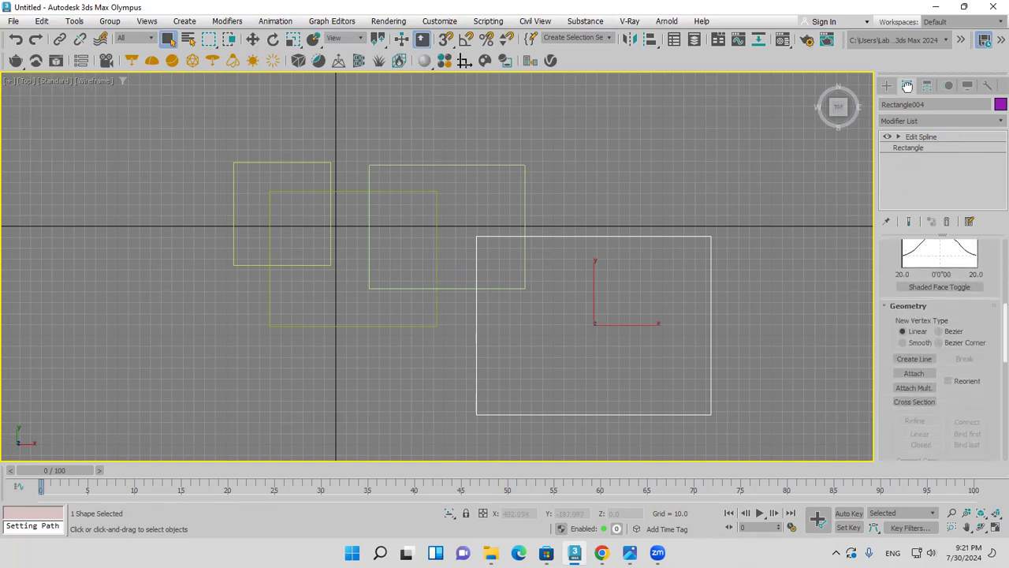
click(927, 363)
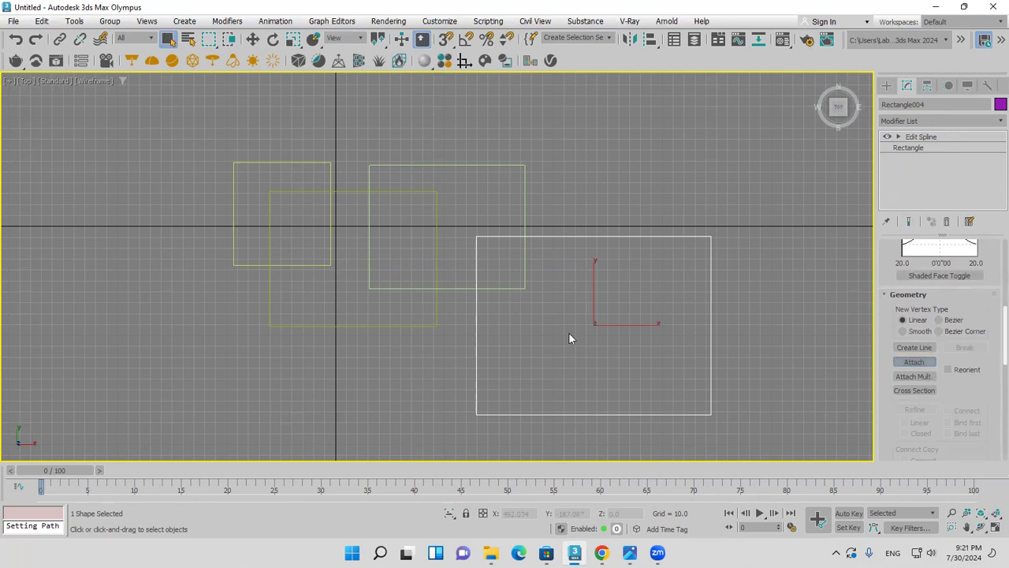
click(915, 376)
click(148, 153)
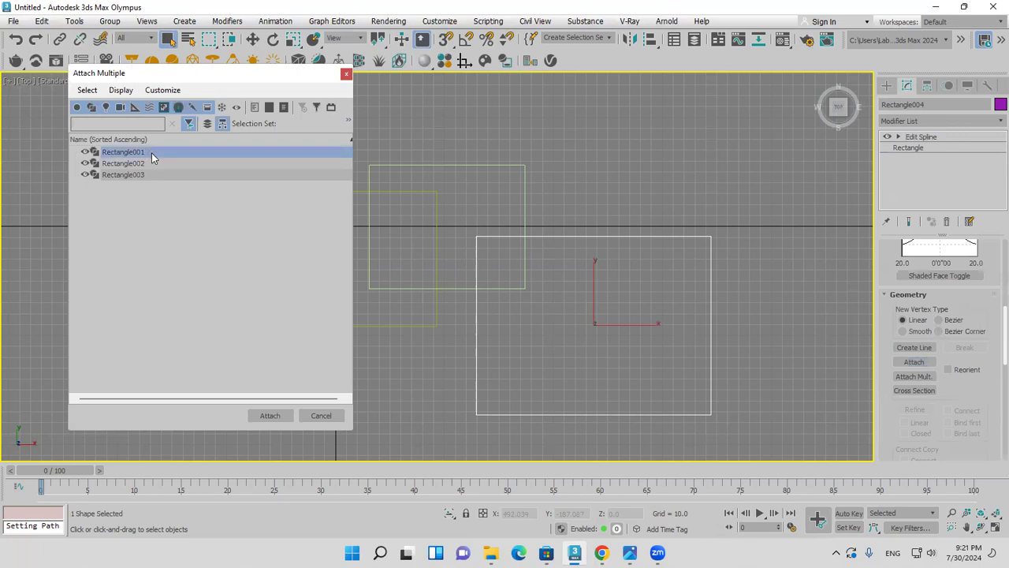
shift+click(150, 177)
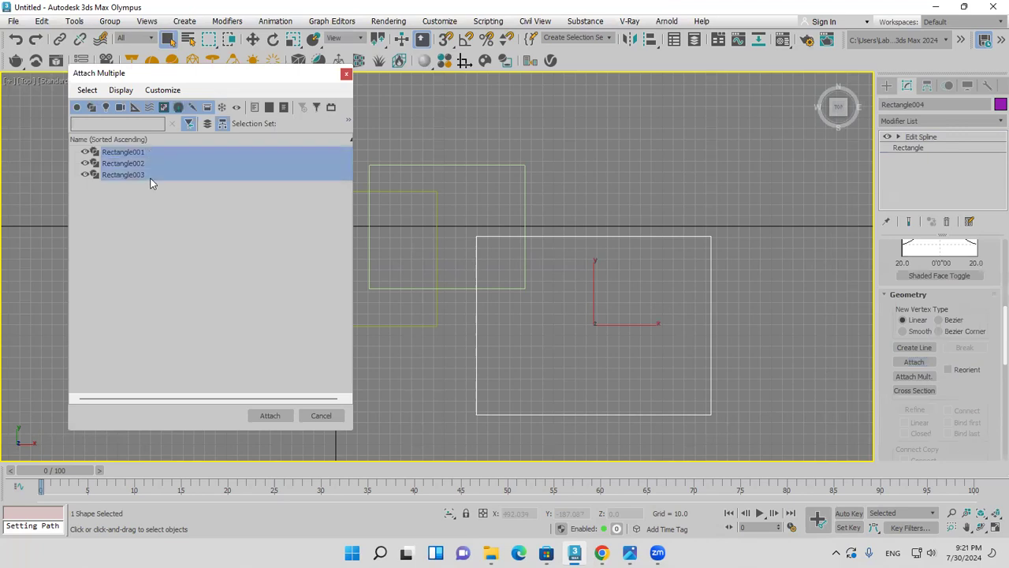
click(270, 415)
scroll(438, 297, up, 4)
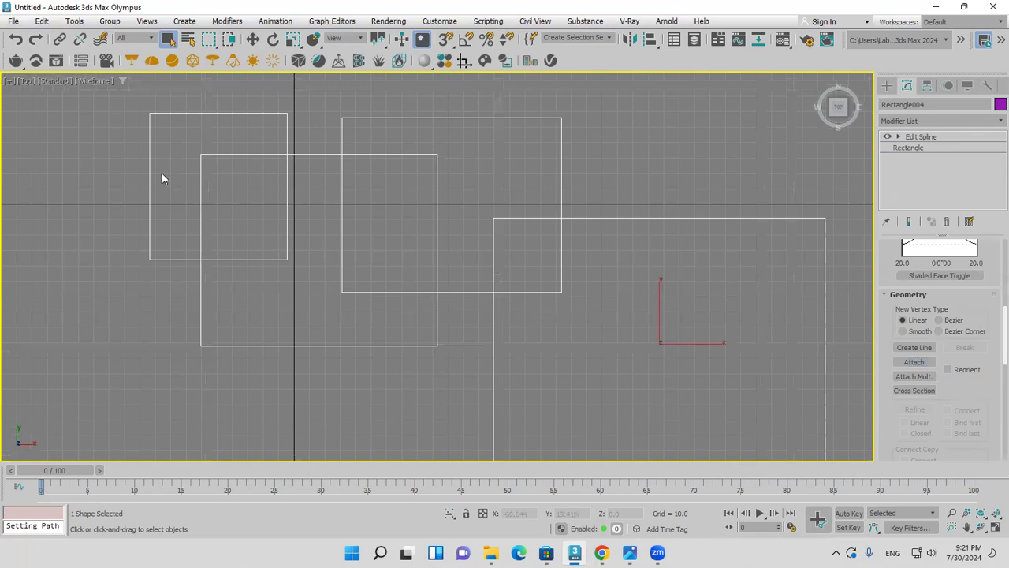
At the Spline level, combine the largest rectangle with the two medium rectangles using Boolean Union
scroll(963, 426, down, 5)
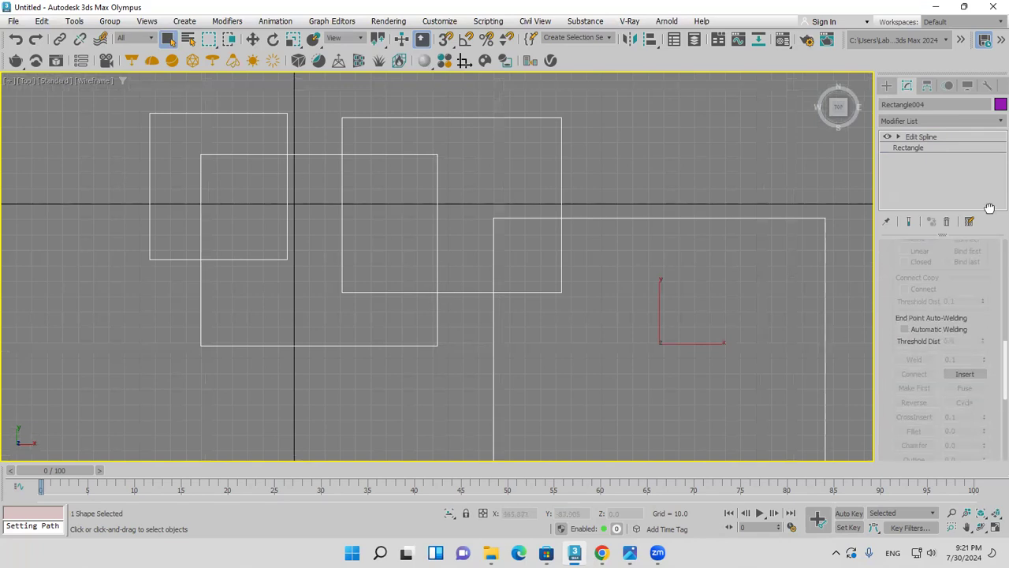
scroll(943, 380, down, 1)
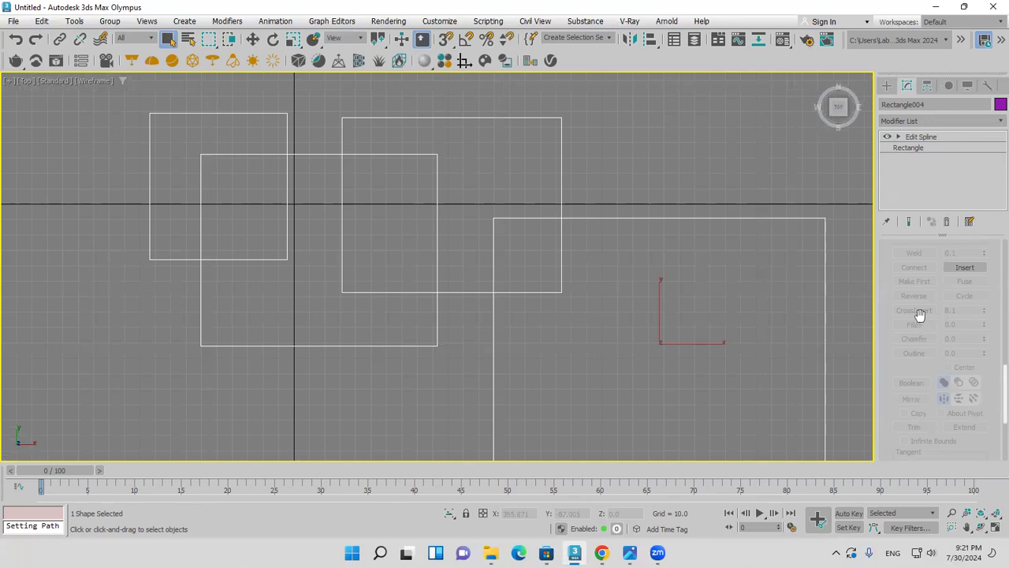
click(899, 138)
click(921, 169)
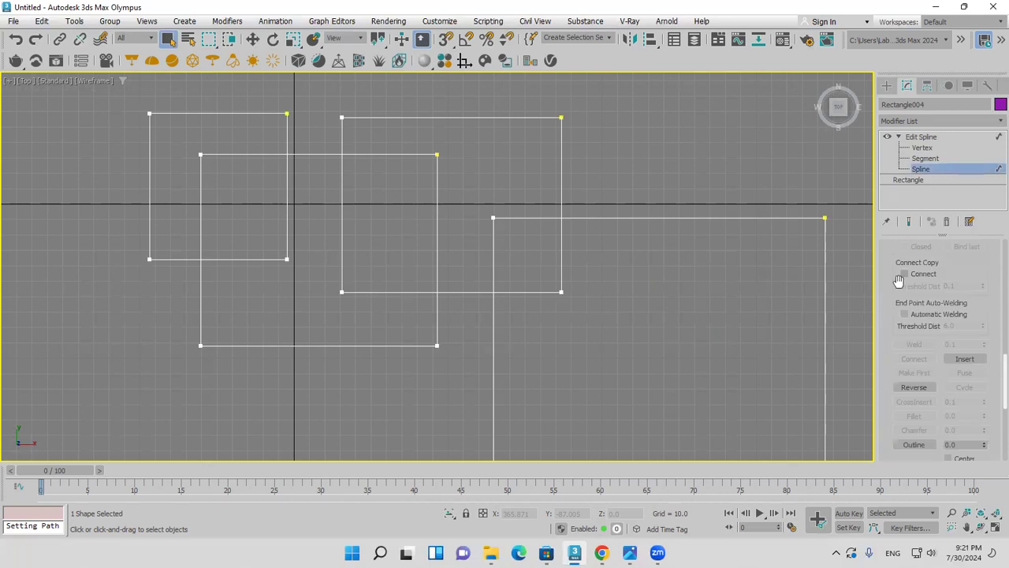
scroll(906, 193, down, 5)
scroll(906, 194, down, 2)
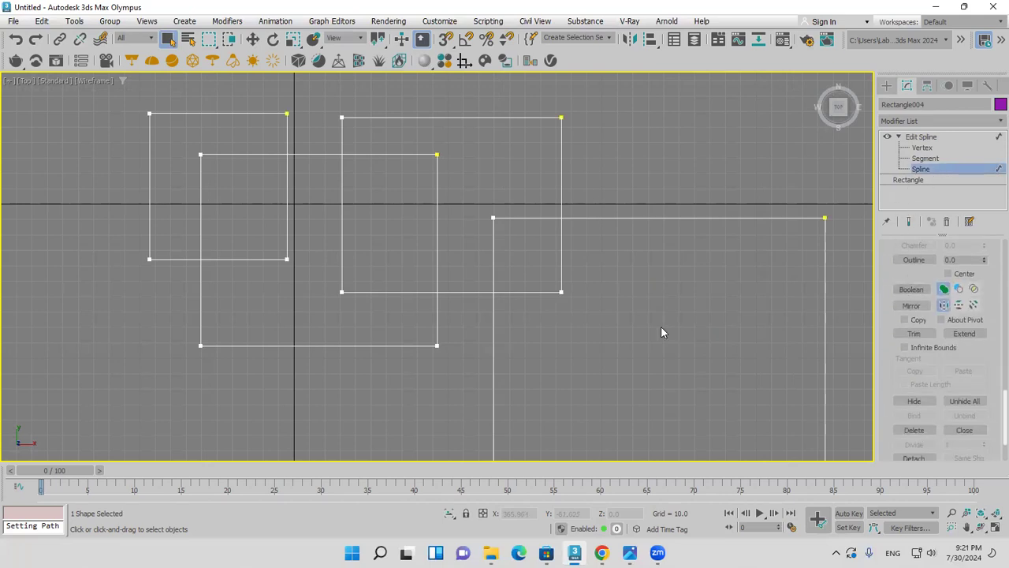
scroll(661, 326, down, 5)
click(639, 399)
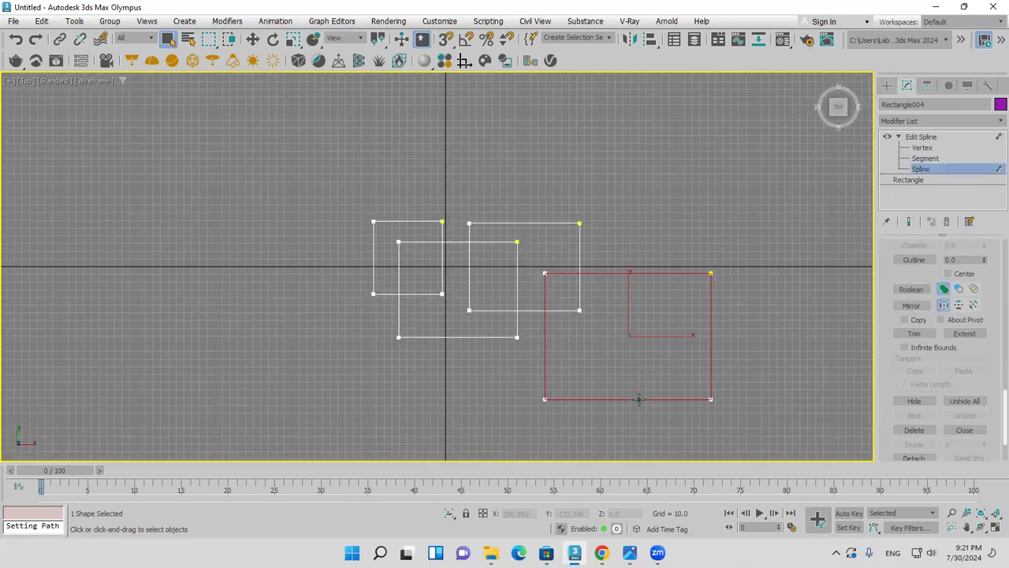
click(911, 289)
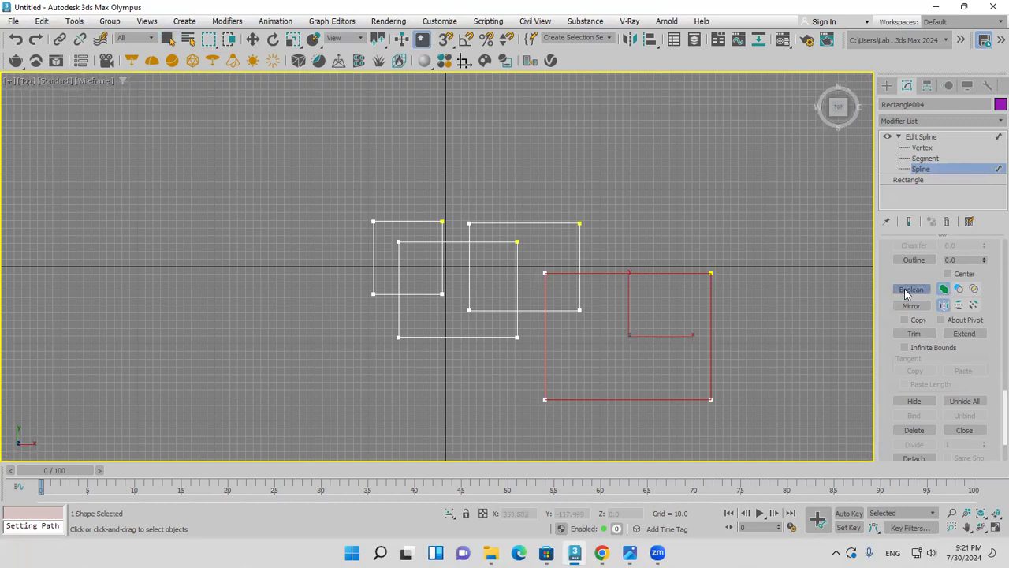
click(571, 312)
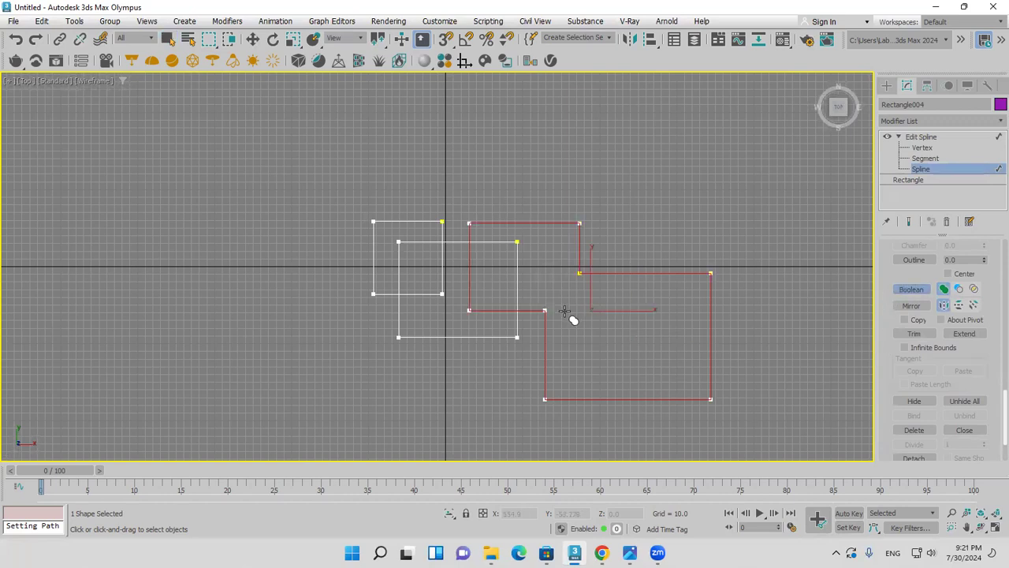
click(516, 328)
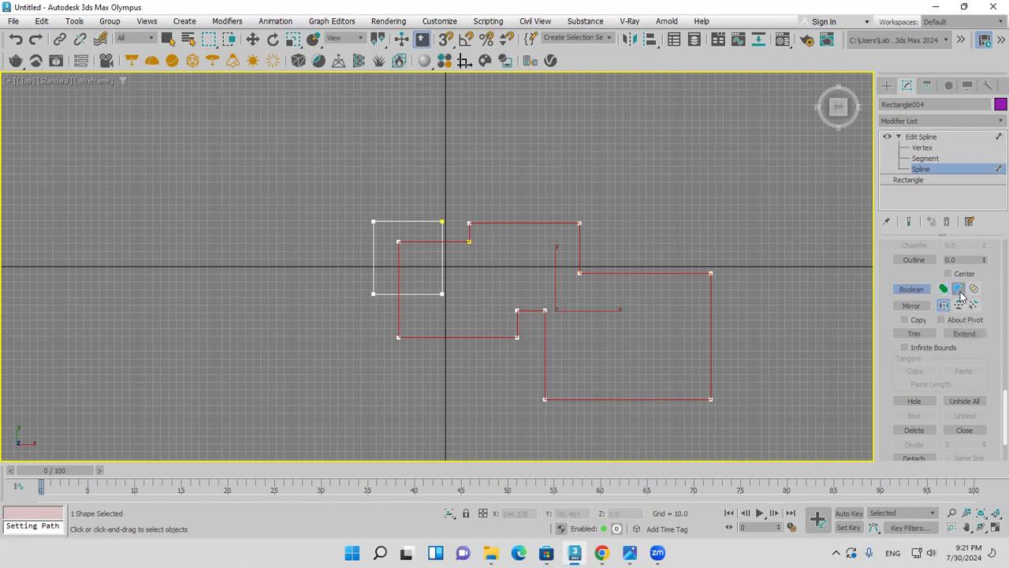
Cut the remaining small rectangle out of the merged outline using Boolean Subtraction
click(958, 289)
click(440, 293)
scroll(665, 351, up, 5)
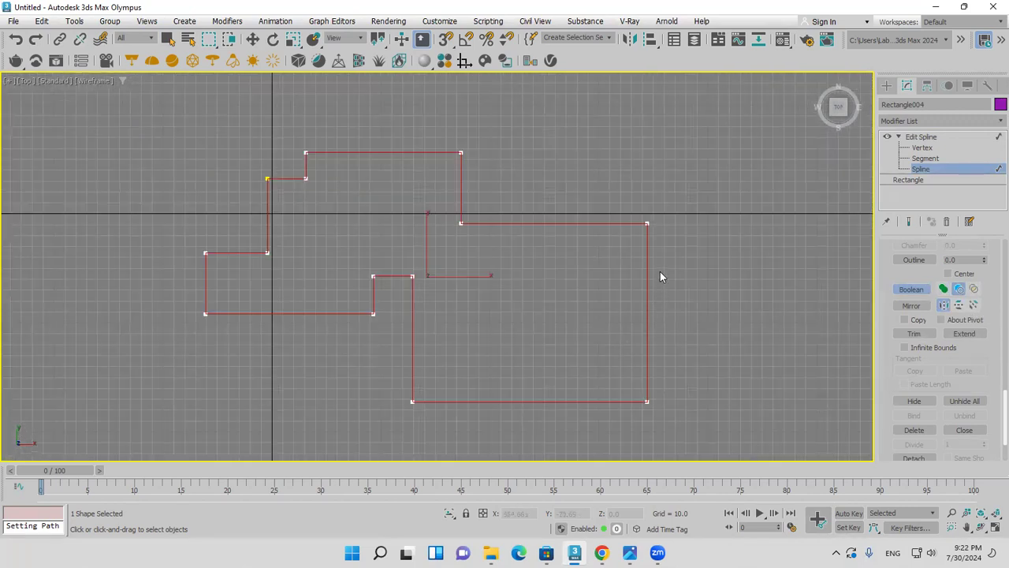
At the Vertex level, select all vertices of the merged outline and convert them to Corner type
click(922, 147)
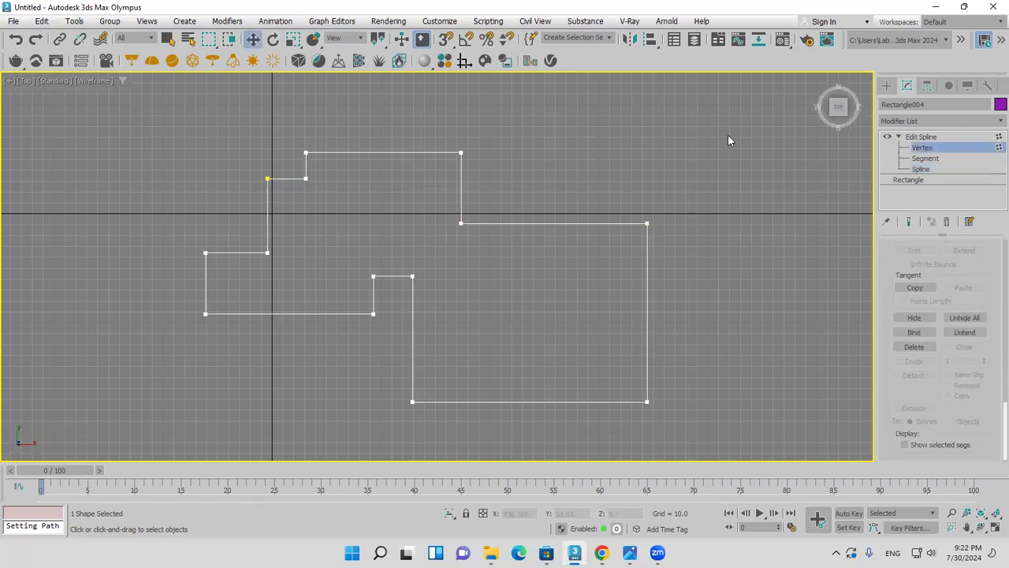
drag(671, 102, 119, 418)
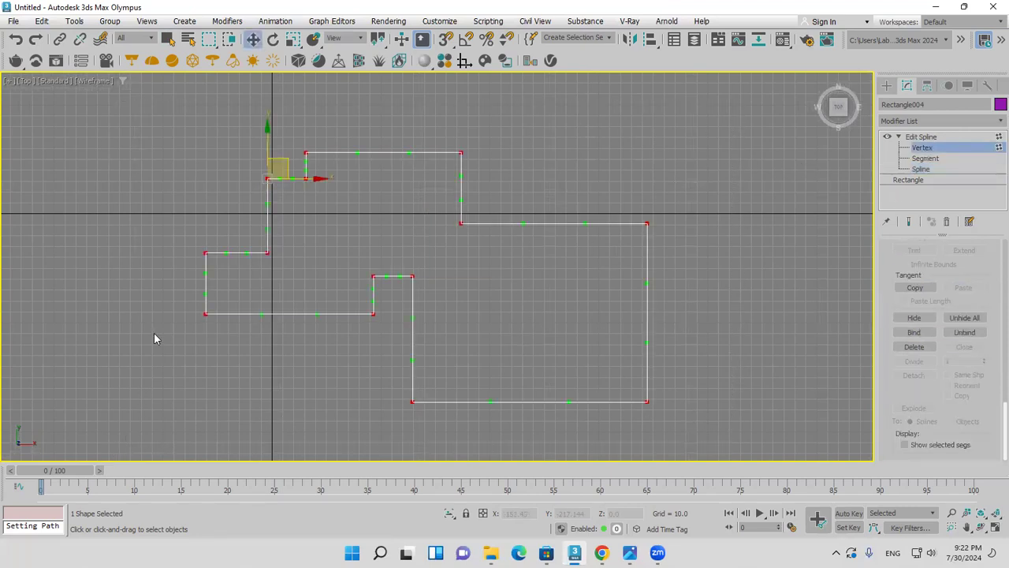
mouse_move(200, 292)
mouse_down()
mouse_move(182, 294)
mouse_move(232, 288)
mouse_move(165, 297)
mouse_move(205, 284)
mouse_move(193, 292)
mouse_up()
click(15, 40)
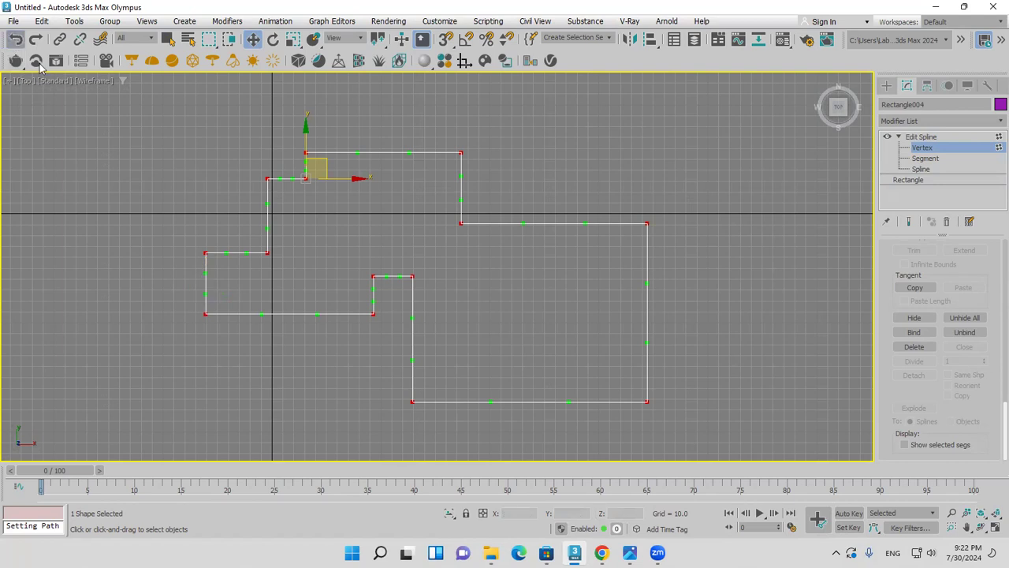
click(94, 144)
drag(462, 335, 739, 435)
click(206, 314)
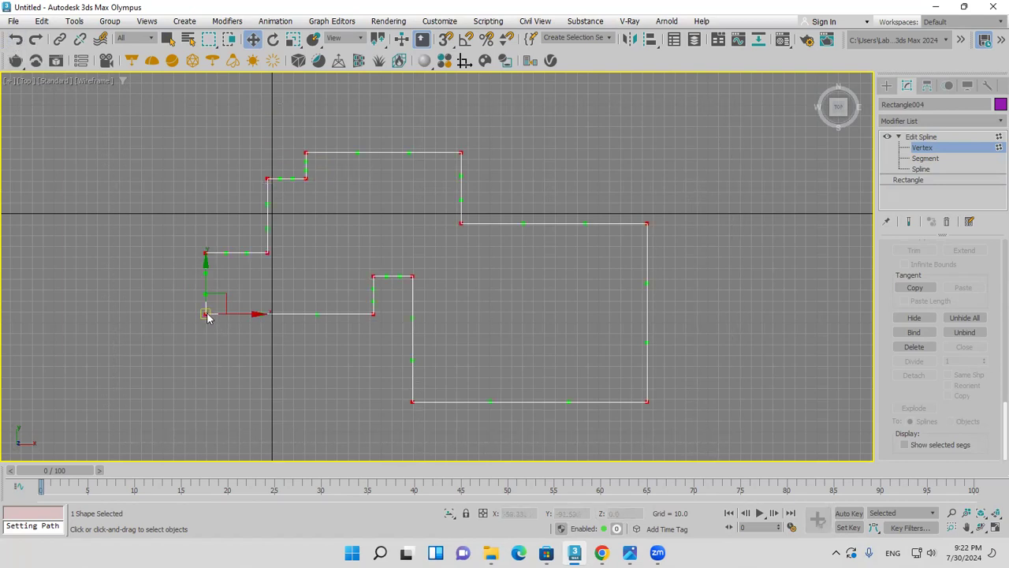
right_click(207, 313)
click(169, 244)
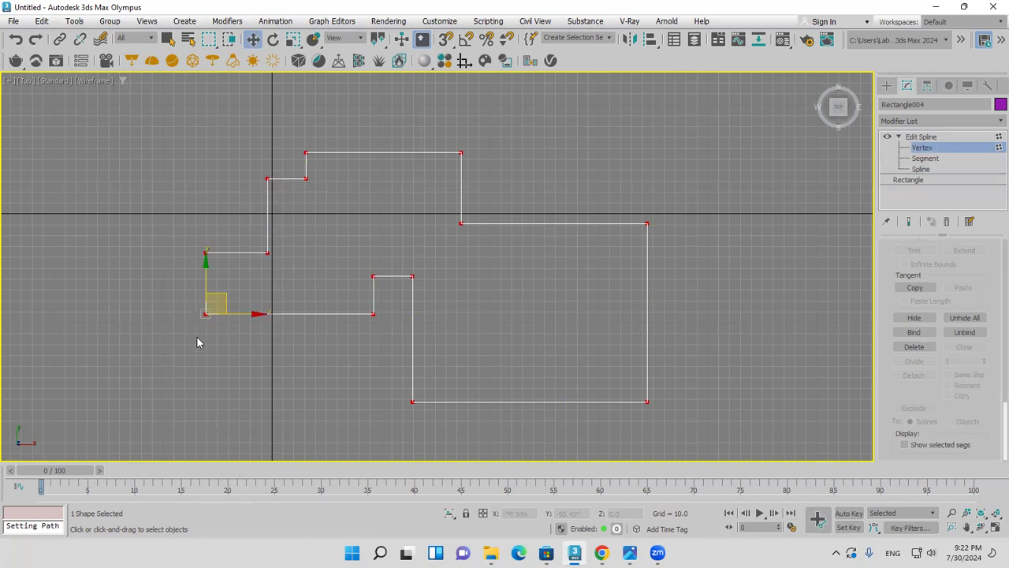
Fillet the two outer corner vertices of the largest section together until they form a half-round end
drag(616, 175, 736, 451)
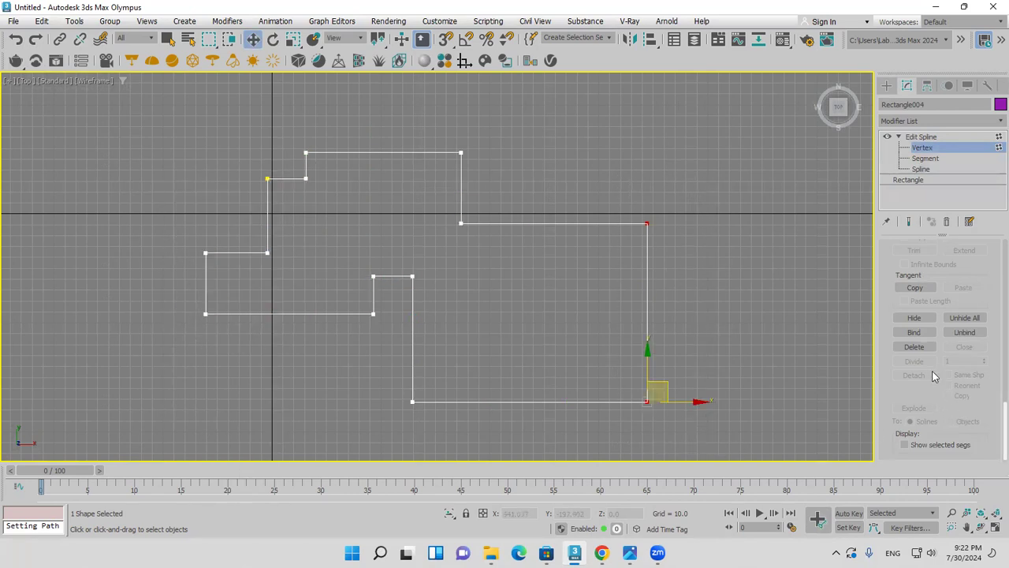
scroll(927, 384, up, 5)
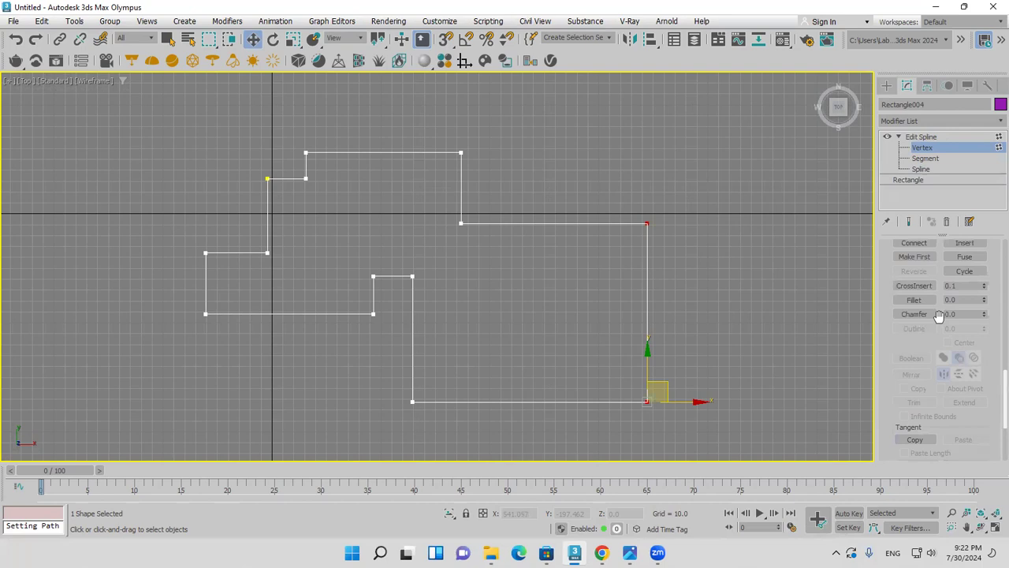
click(914, 299)
drag(649, 400, 658, 260)
scroll(650, 334, up, 10)
scroll(650, 333, up, 2)
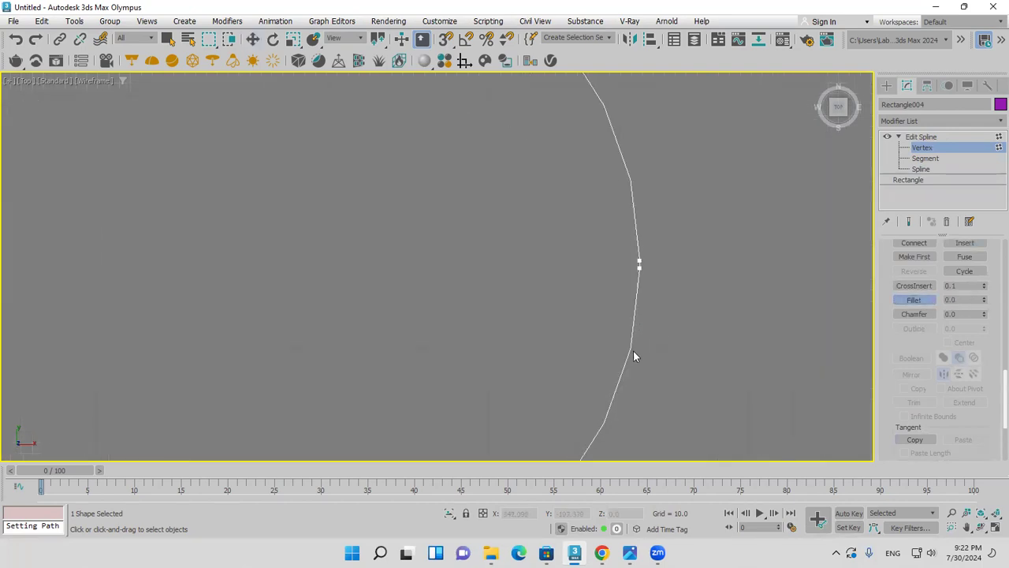
scroll(685, 298, down, 12)
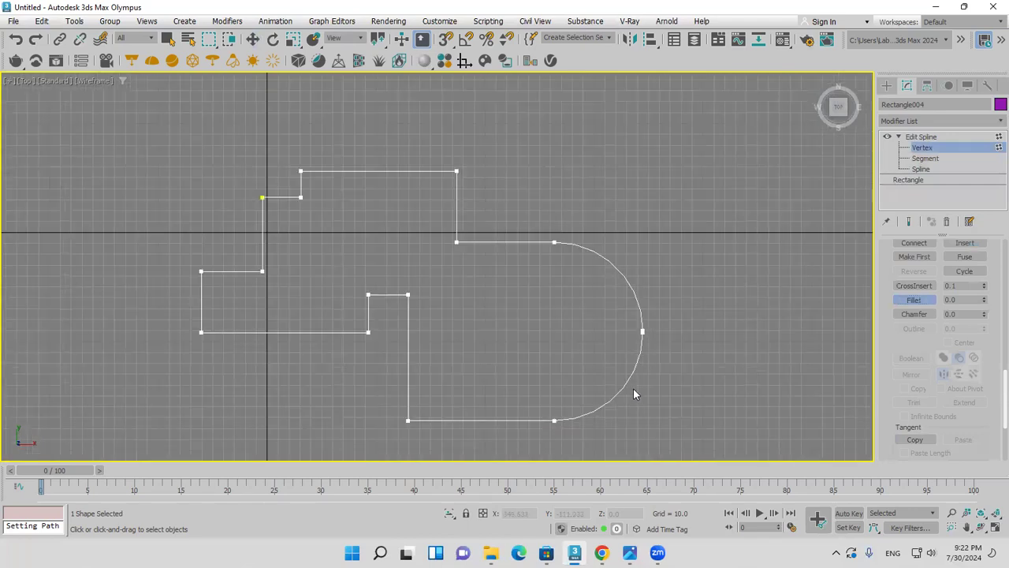
Turn on Adaptive interpolation for the base Rectangle and return to Edit Spline's Vertex level
click(932, 181)
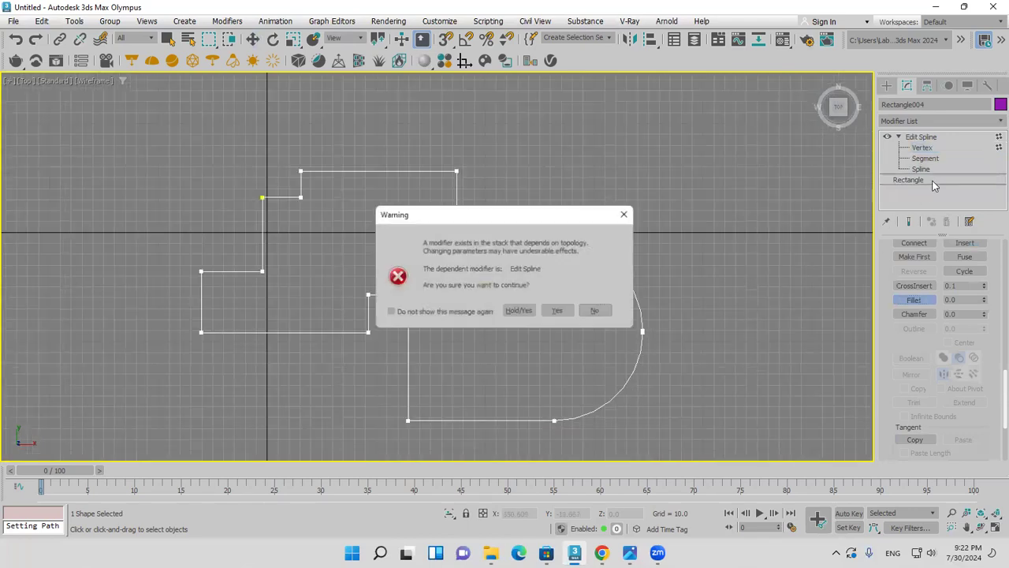
click(561, 313)
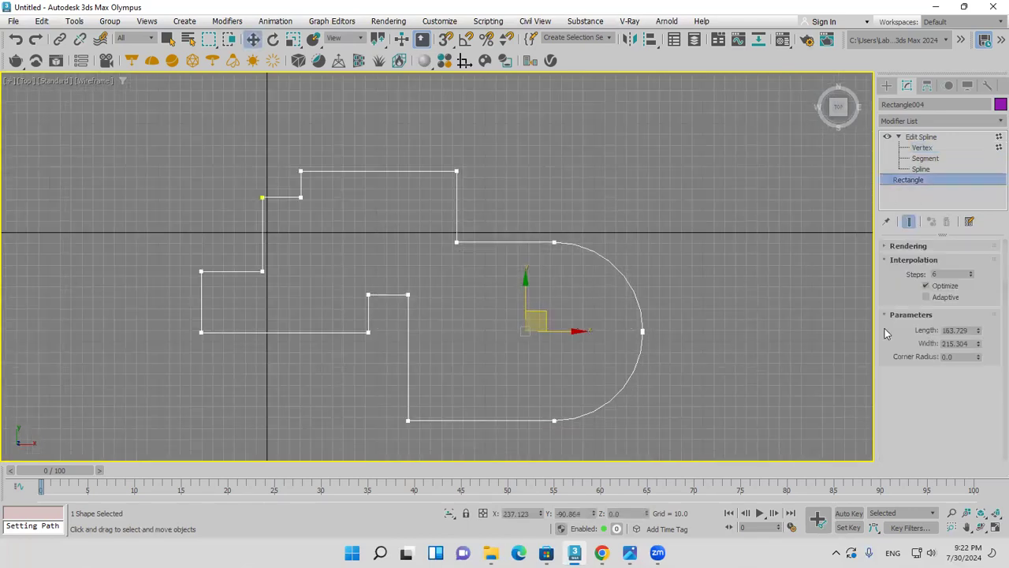
click(945, 297)
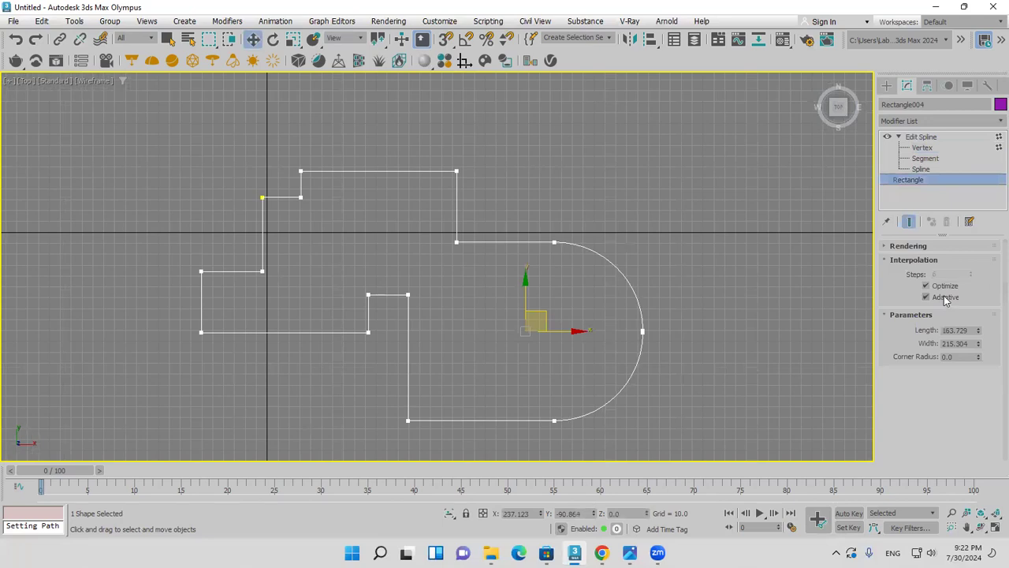
click(940, 137)
click(925, 148)
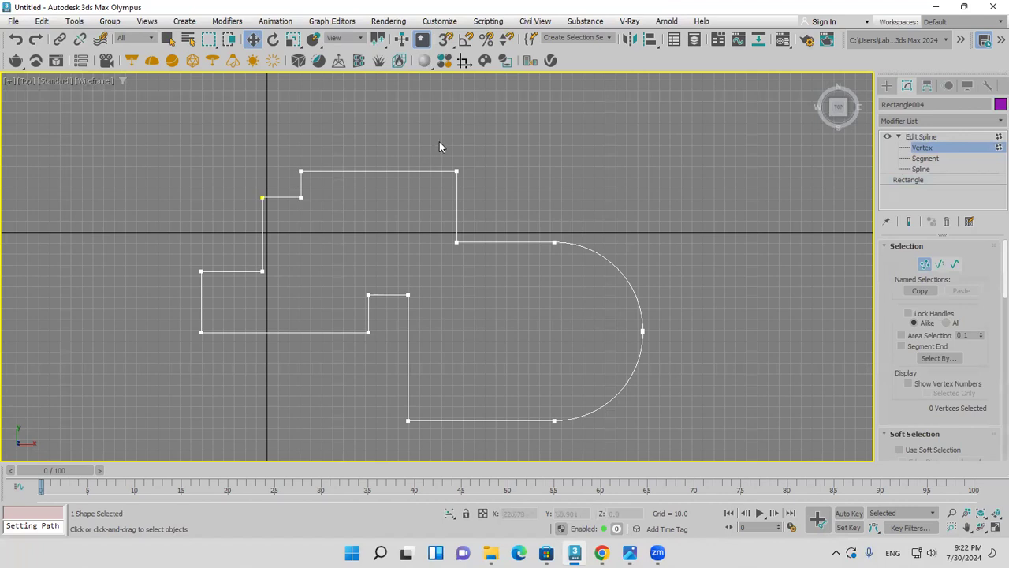
Chamfer the upper outer corner vertex of the merged outline, just above the half-round section
drag(477, 191, 477, 191)
scroll(939, 355, down, 10)
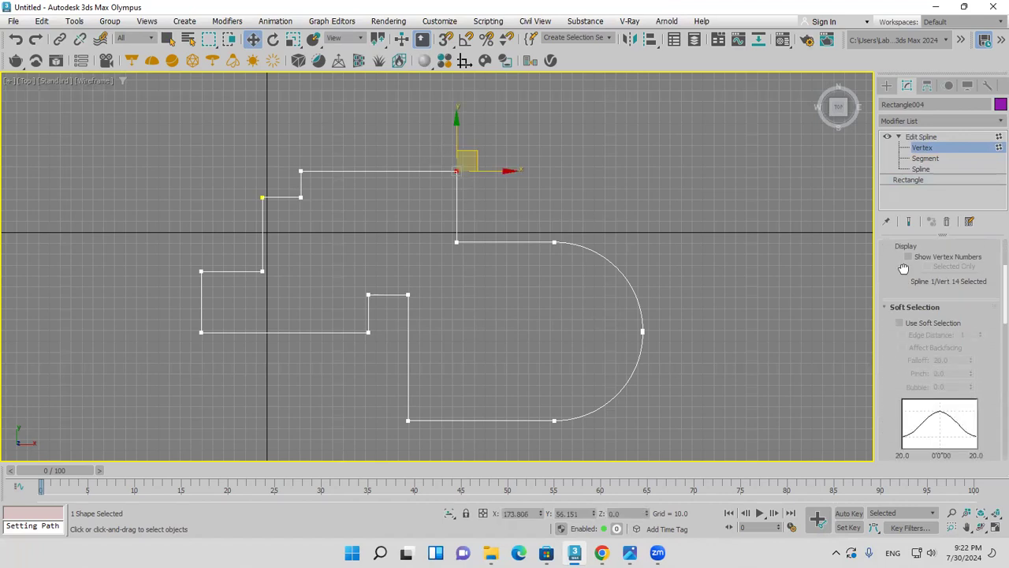
scroll(914, 390, down, 6)
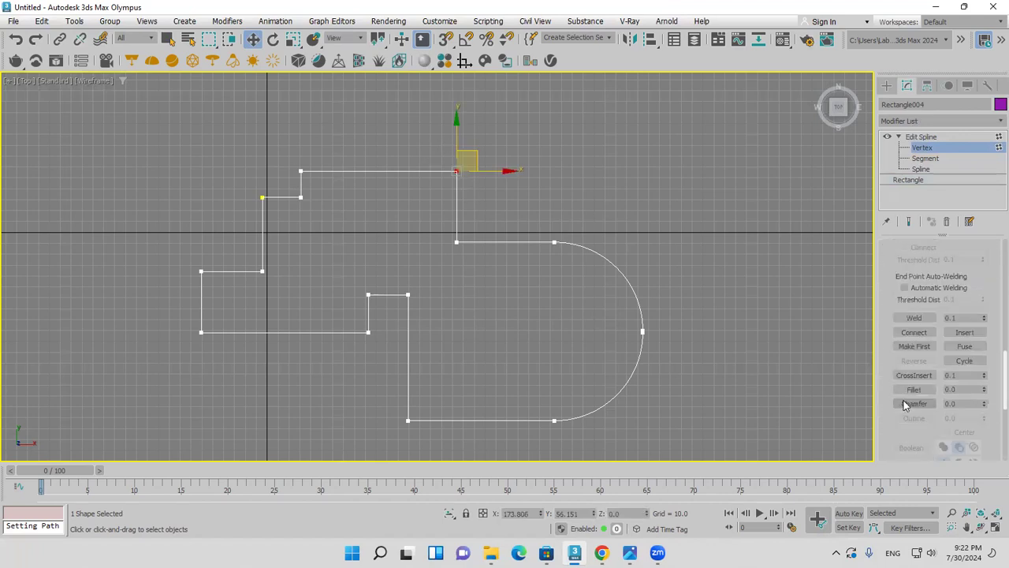
click(915, 403)
drag(458, 172, 462, 140)
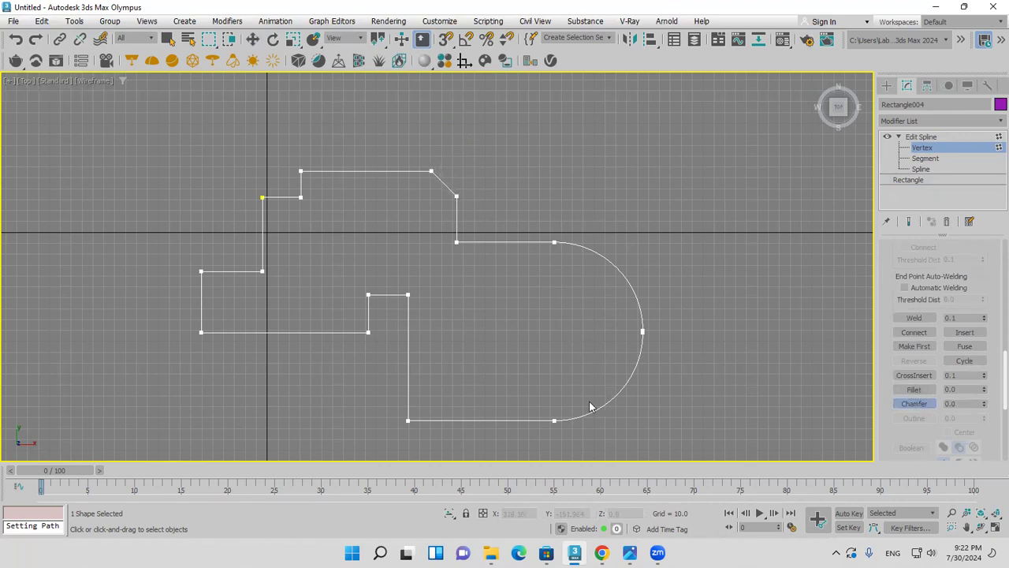
At the Spline level, use Outline on the whole contour to add a parallel inner spline
scroll(919, 426, down, 4)
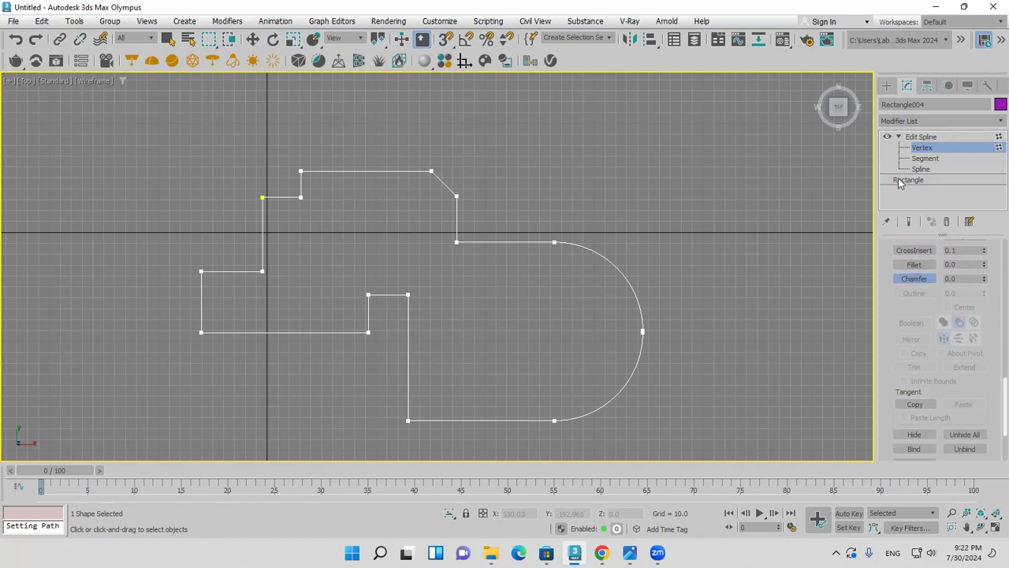
click(921, 169)
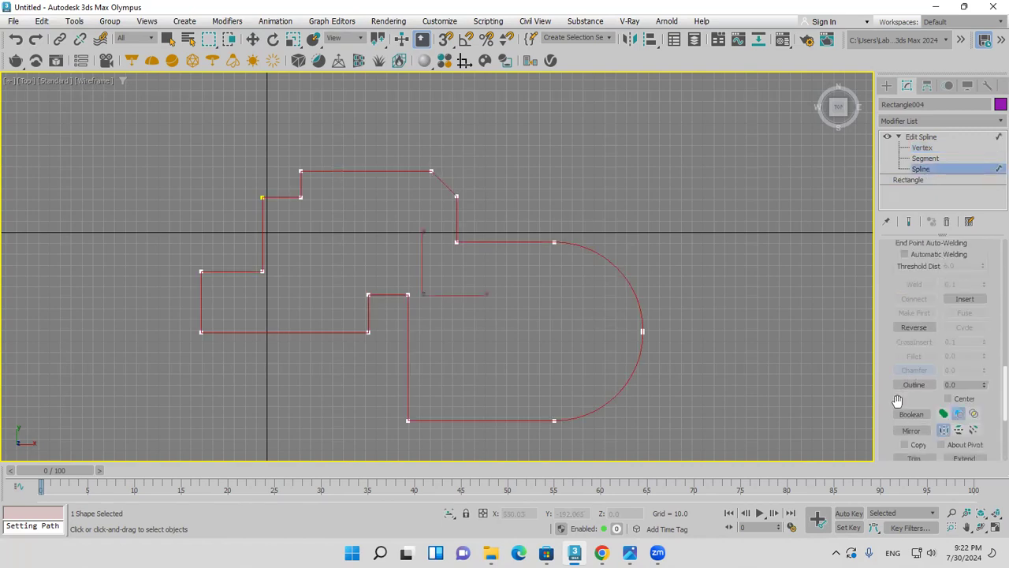
click(915, 386)
click(966, 386)
text(0)
key(Return)
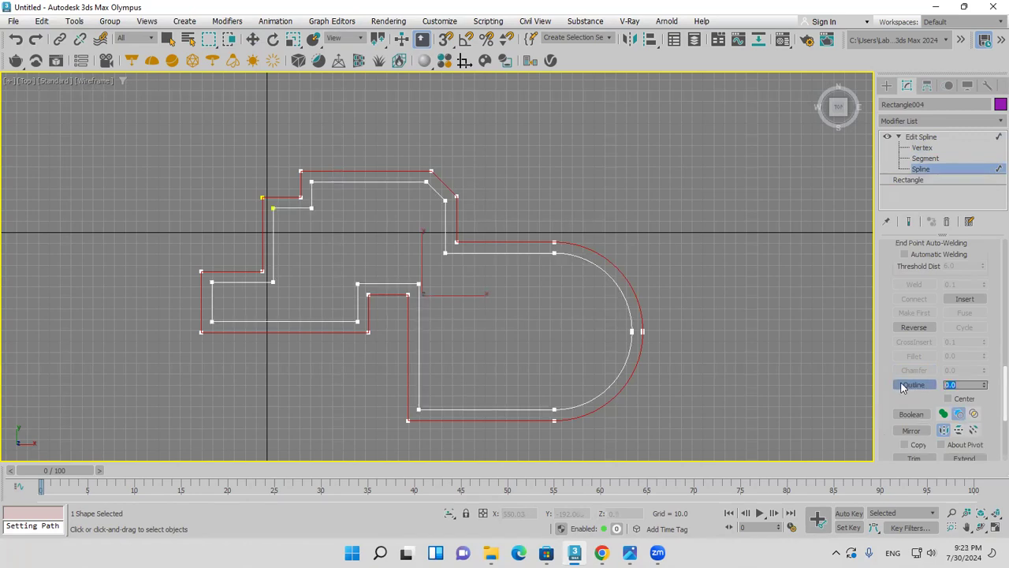
Show all four viewports fitted to the shape and add an Extrude modifier with an amount of about 188
click(995, 527)
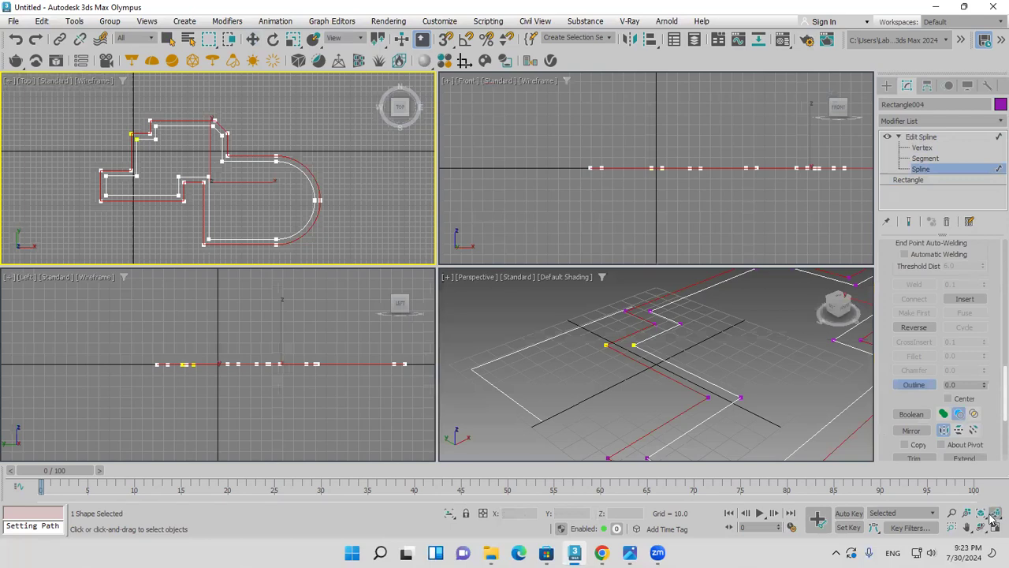
click(995, 512)
click(940, 121)
text(e)
click(922, 150)
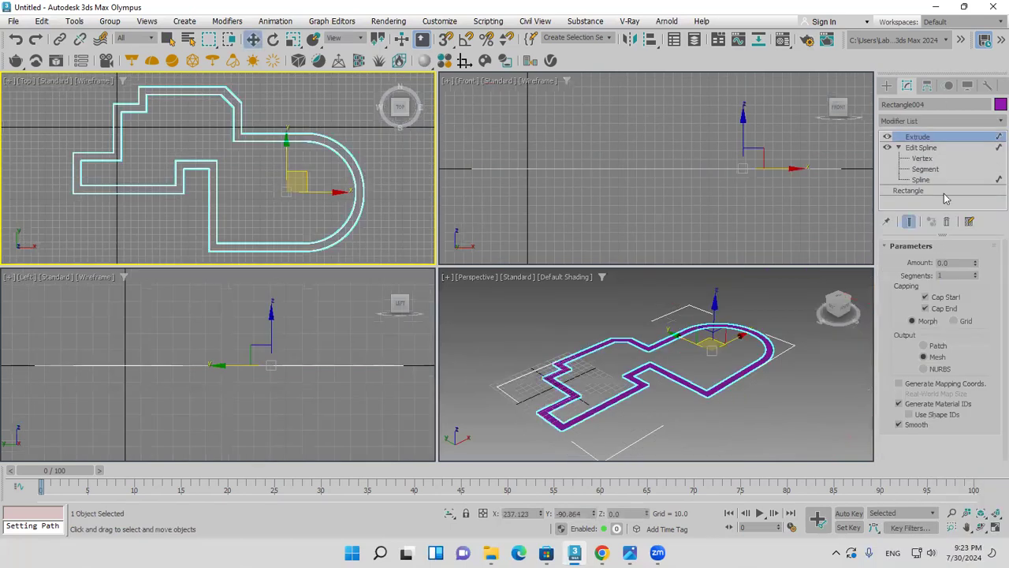
click(976, 267)
drag(976, 267, 992, 101)
scroll(631, 371, down, 5)
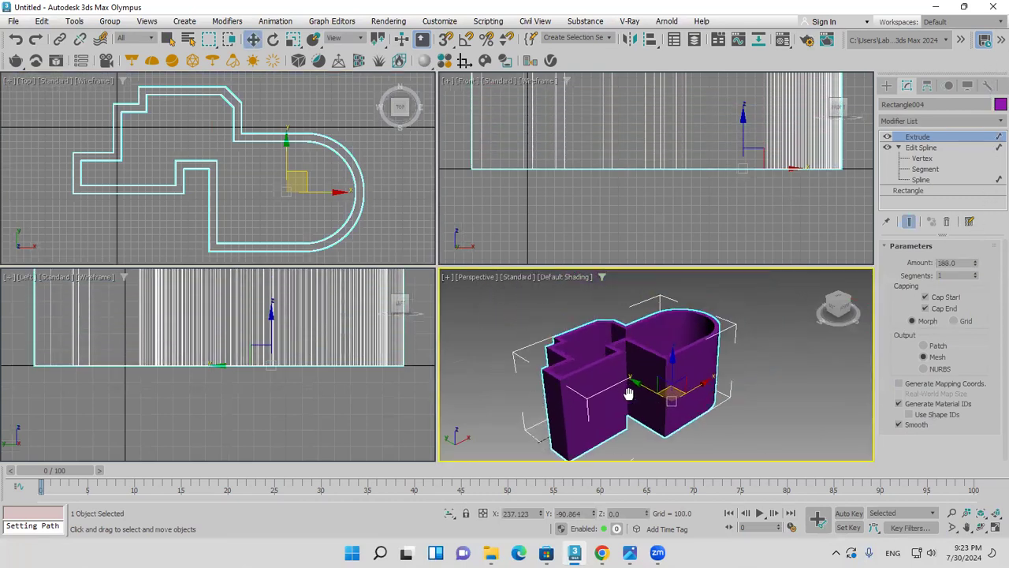
scroll(629, 392, up, 4)
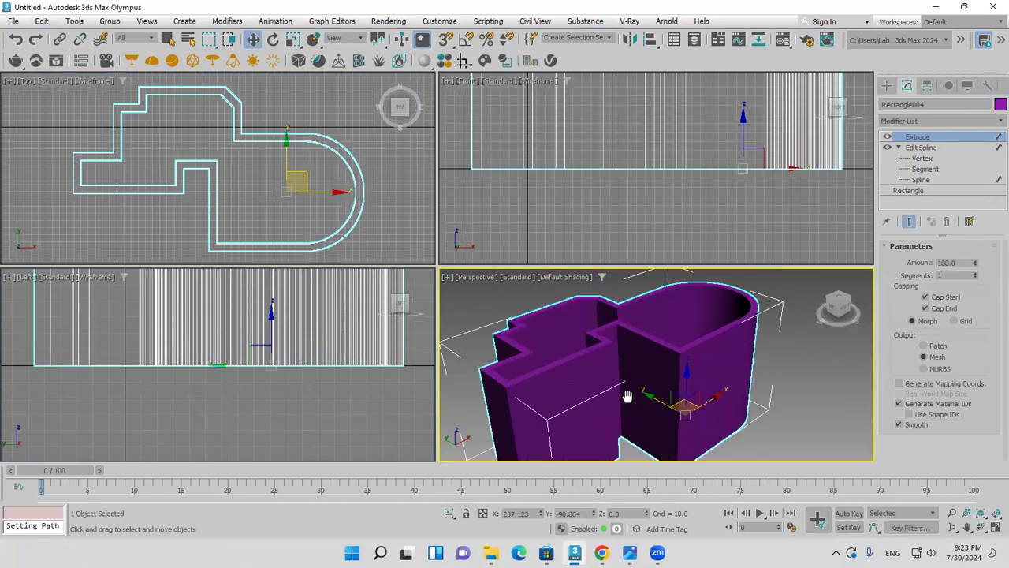
At Edit Spline's Spline level, clone the inner contour along X to a spot beside the original
click(922, 181)
click(347, 183)
scroll(338, 189, down, 3)
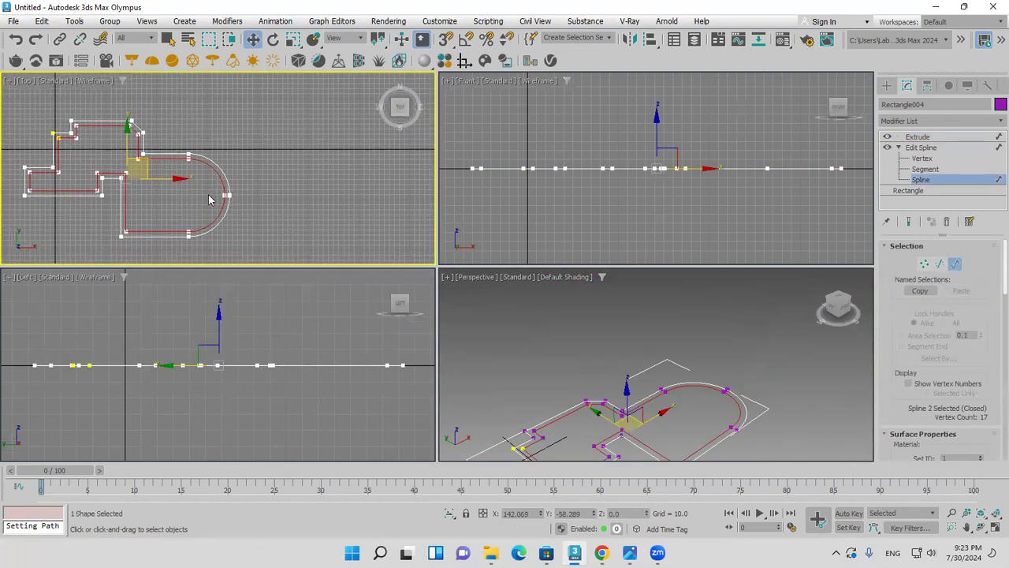
shift+drag(156, 179, 426, 183)
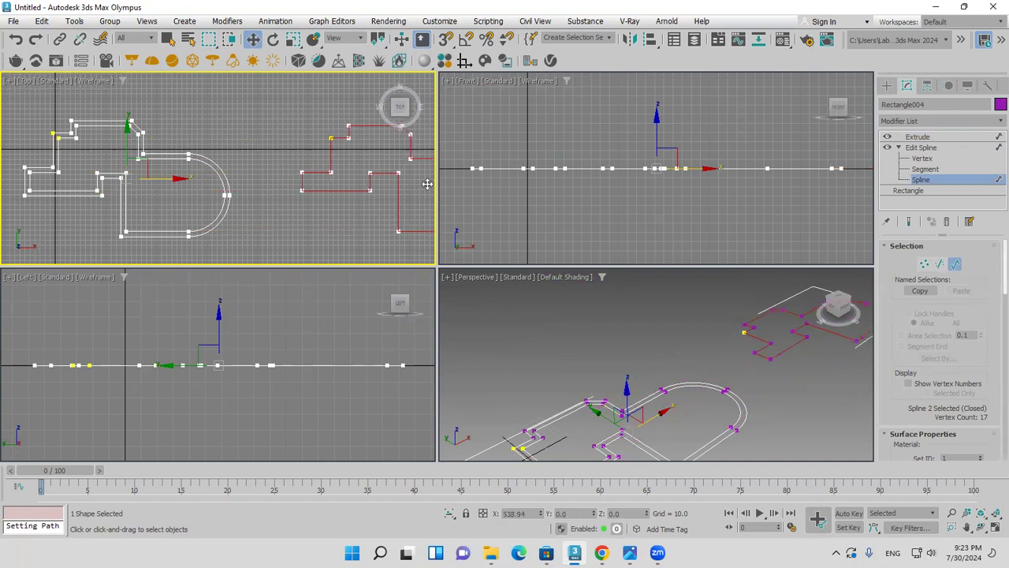
scroll(622, 363, down, 4)
middle_drag(686, 315, 623, 362)
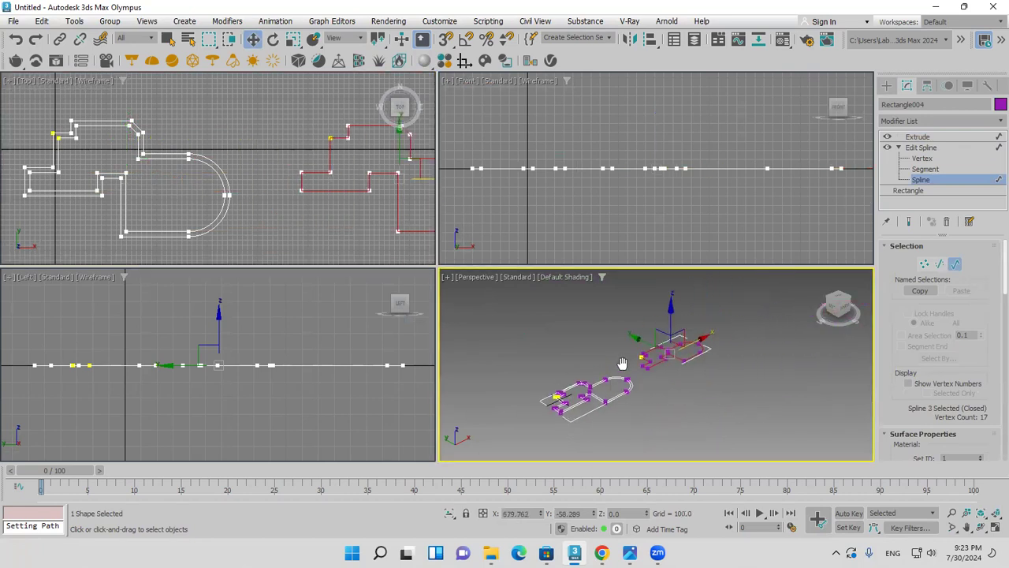
scroll(622, 362, up, 4)
Return to the Extrude modifier and raise its amount to 256
click(930, 136)
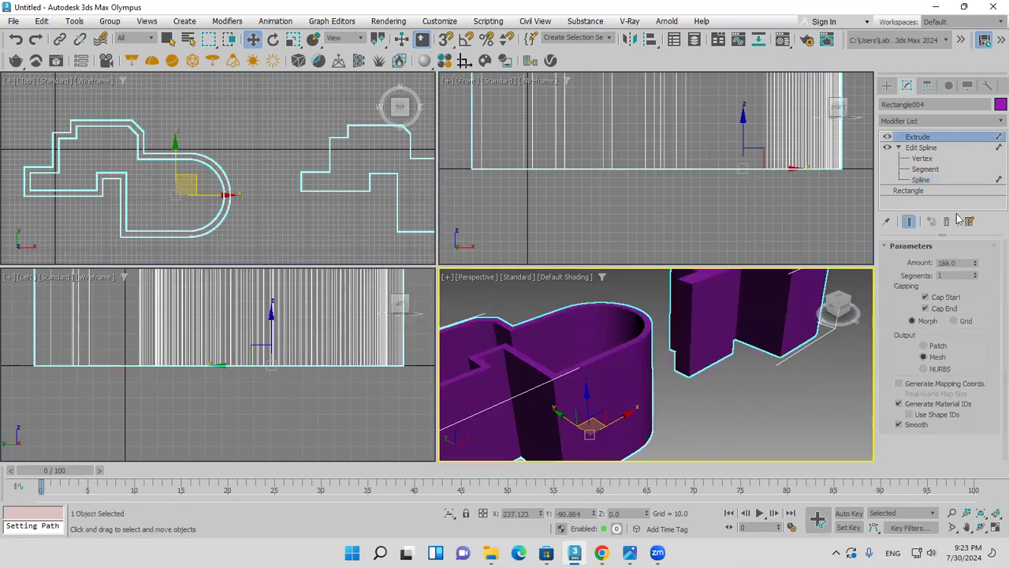
drag(975, 280, 975, 263)
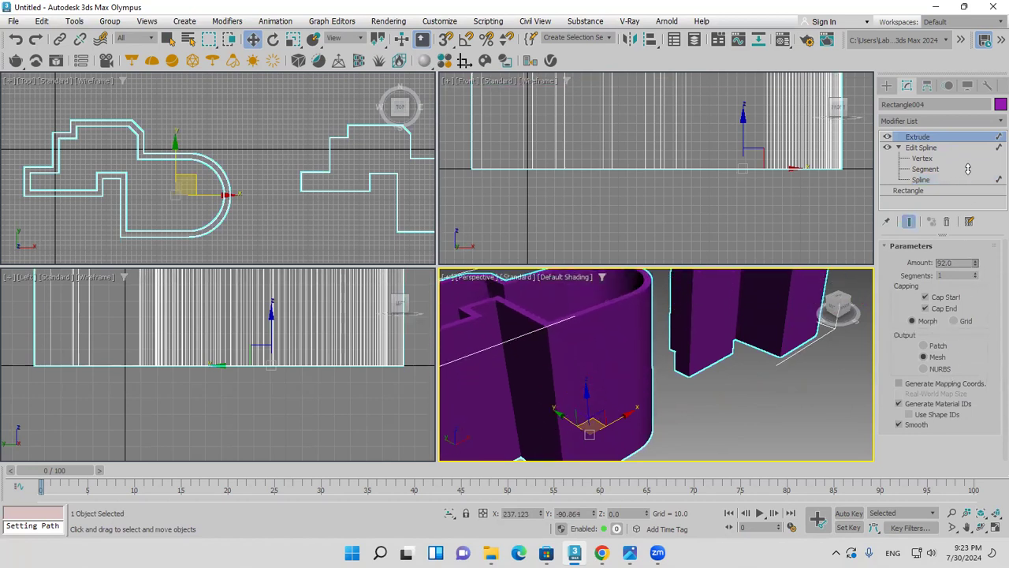
scroll(654, 371, down, 5)
middle_drag(654, 370, 668, 394)
Detach the cloned contour as a separate shape and return to the Extrude modifier
click(921, 180)
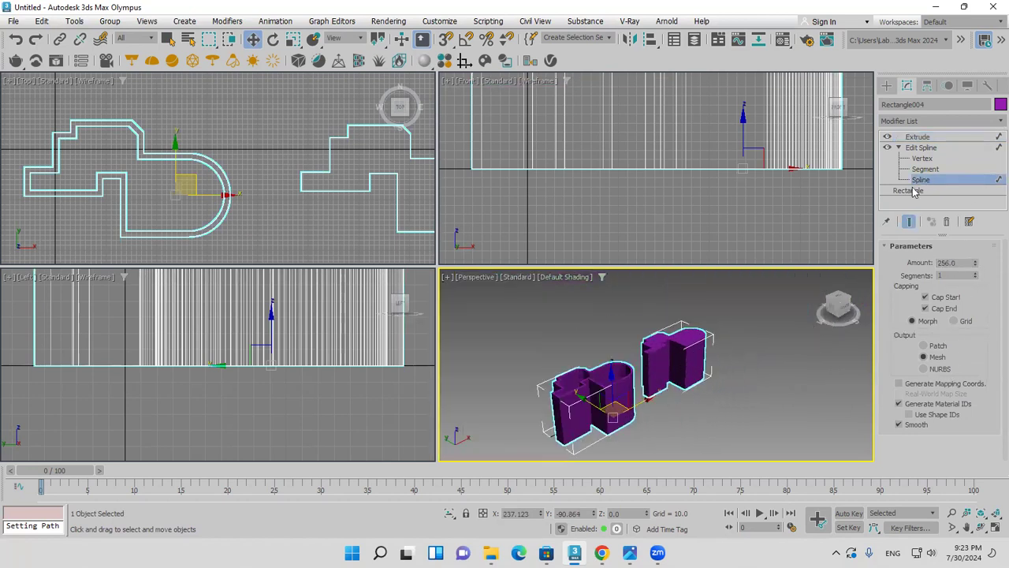
scroll(891, 410, down, 10)
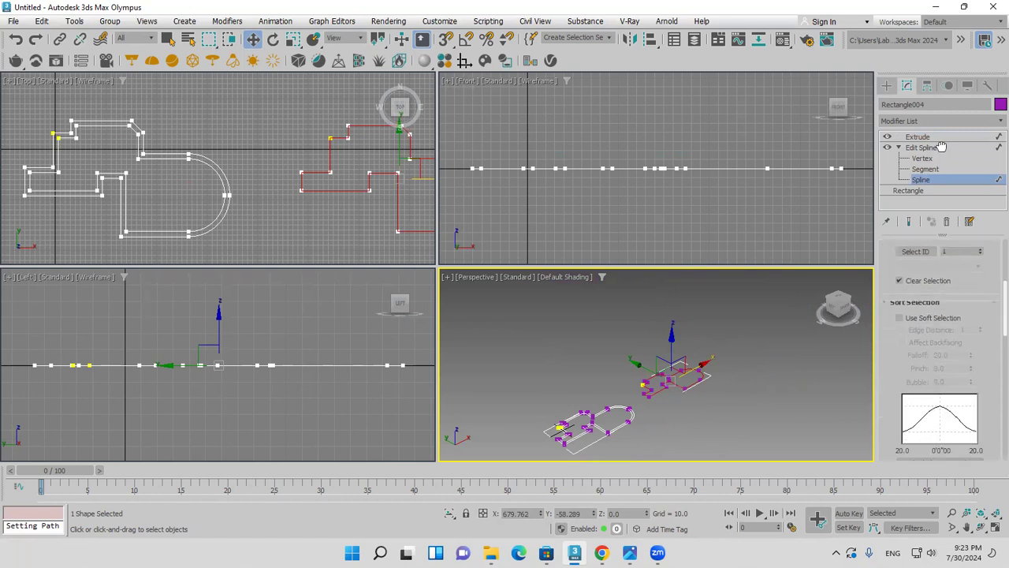
scroll(935, 374, down, 8)
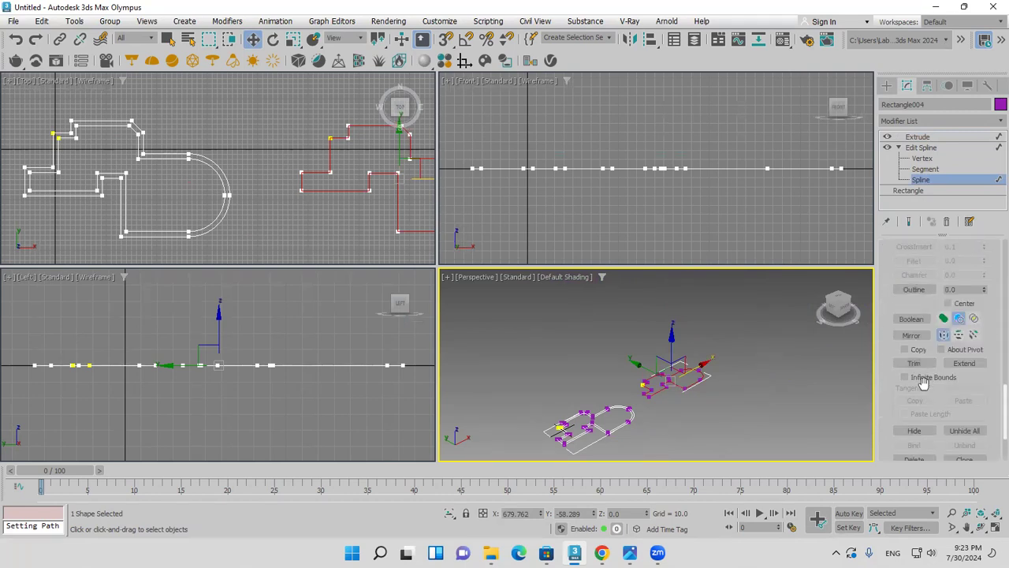
click(915, 376)
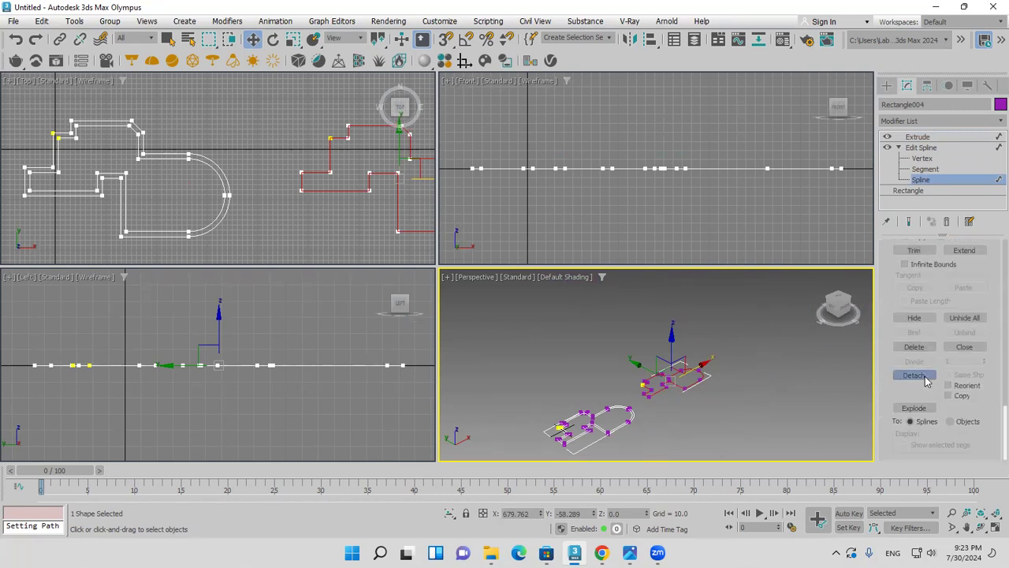
click(124, 72)
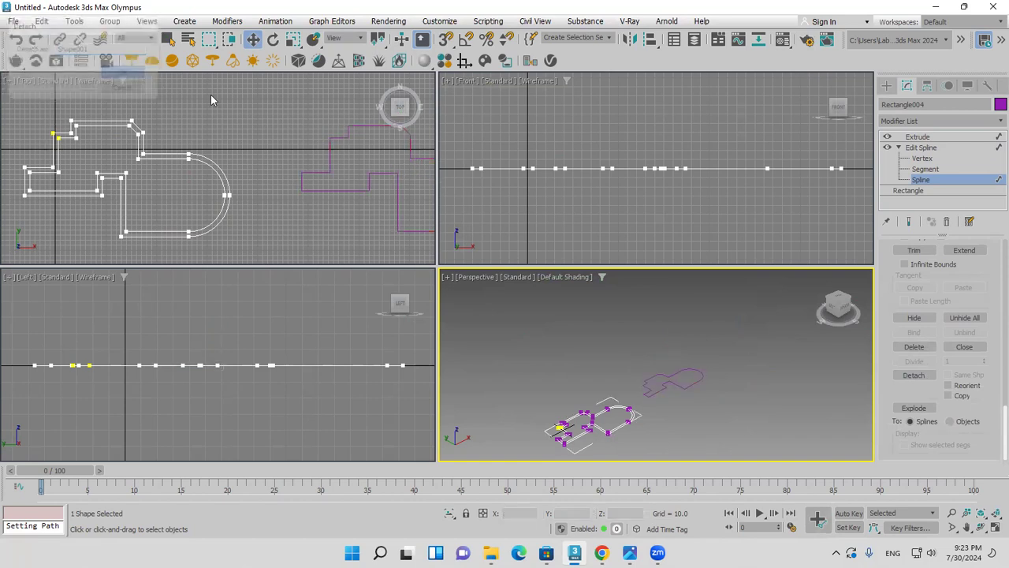
click(917, 136)
Select the detached shape and add an Extrude modifier with an amount of 2
click(705, 376)
click(951, 122)
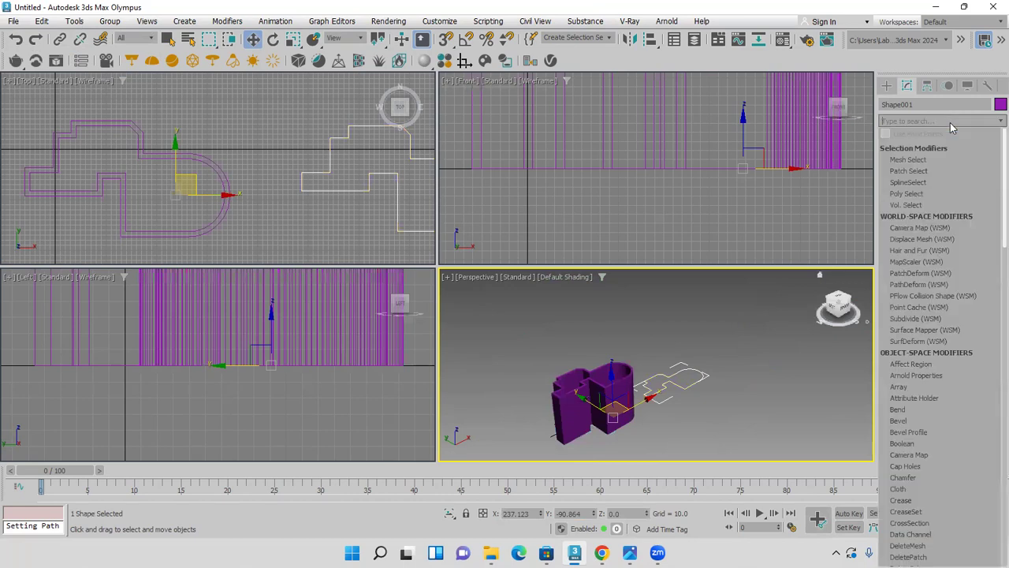
text(ex)
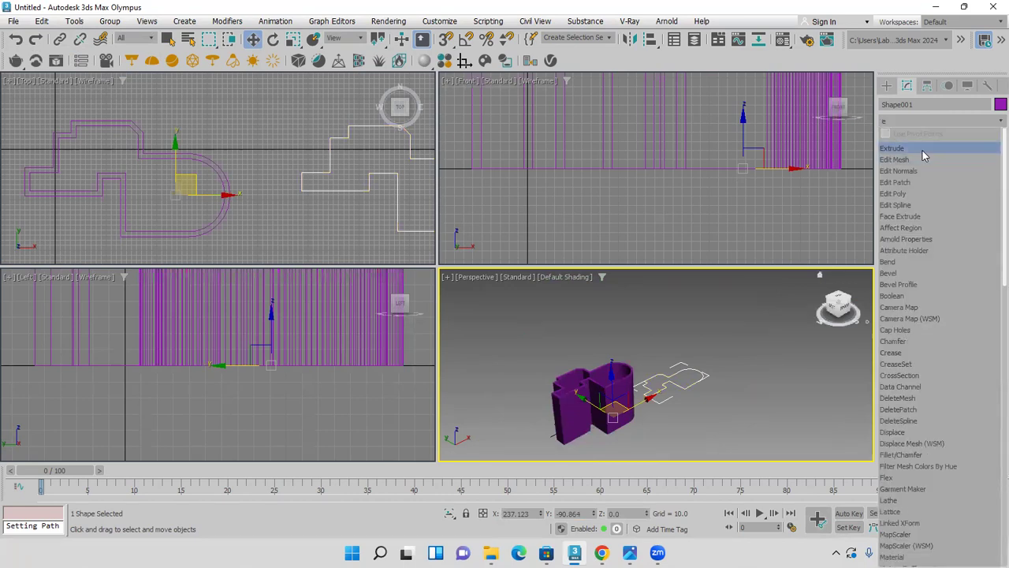
click(915, 143)
drag(961, 263, 905, 260)
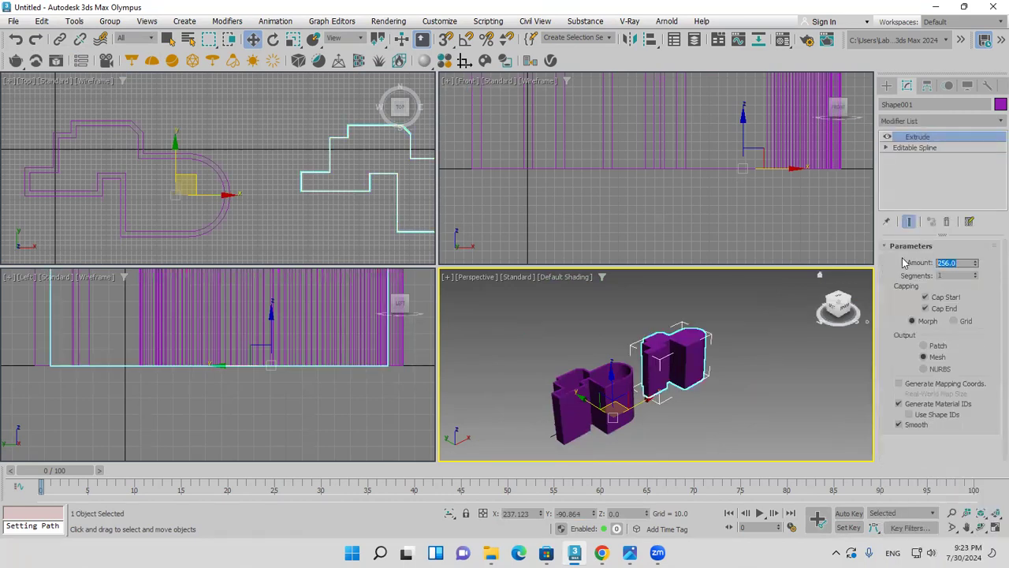
text(2)
key(Return)
Turn on snapping and move the thin slab by its corner vertex onto the matching inner wall corner
drag(447, 45, 443, 110)
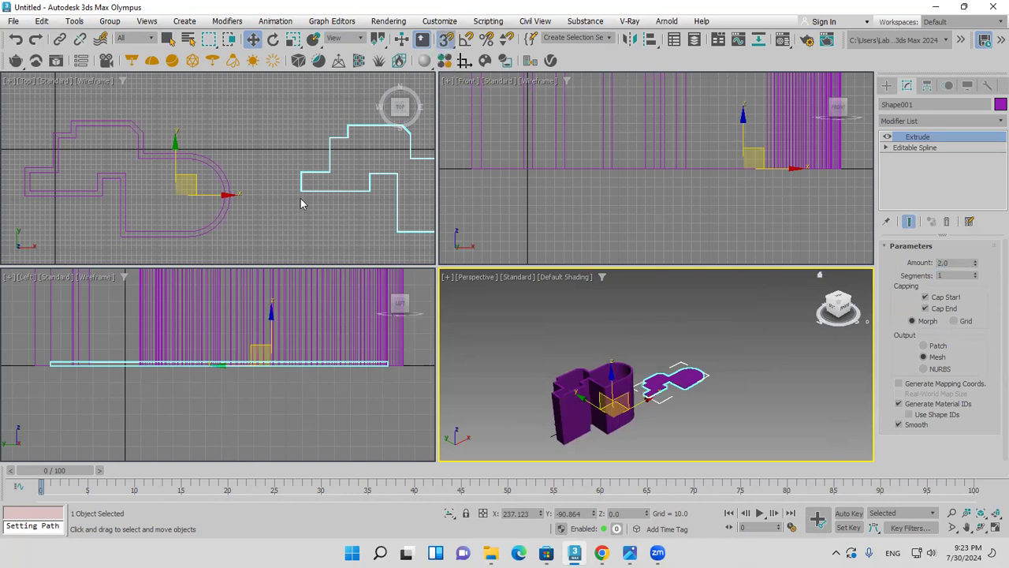
drag(299, 202, 28, 187)
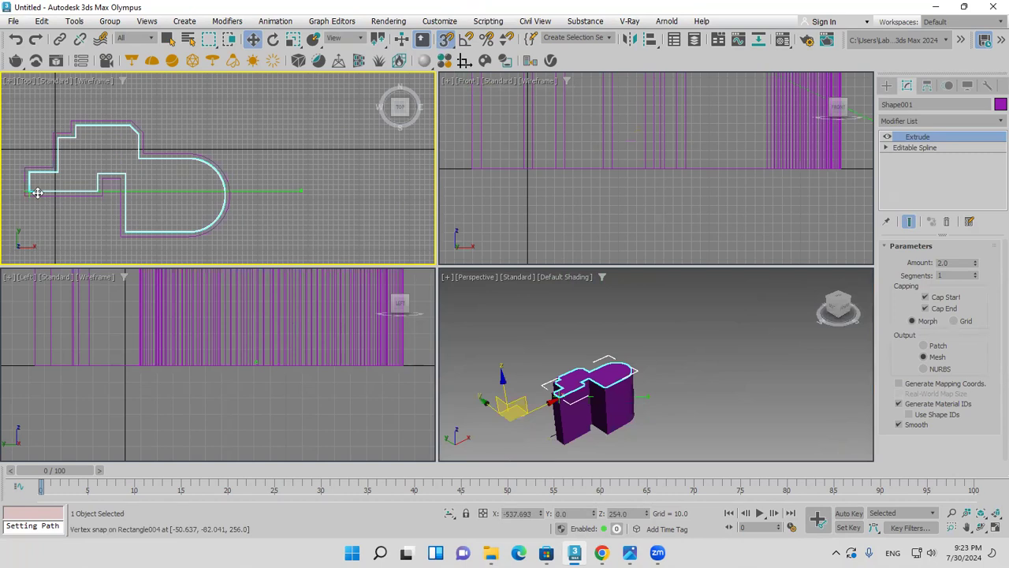
middle_drag(78, 197, 204, 197)
scroll(673, 220, down, 5)
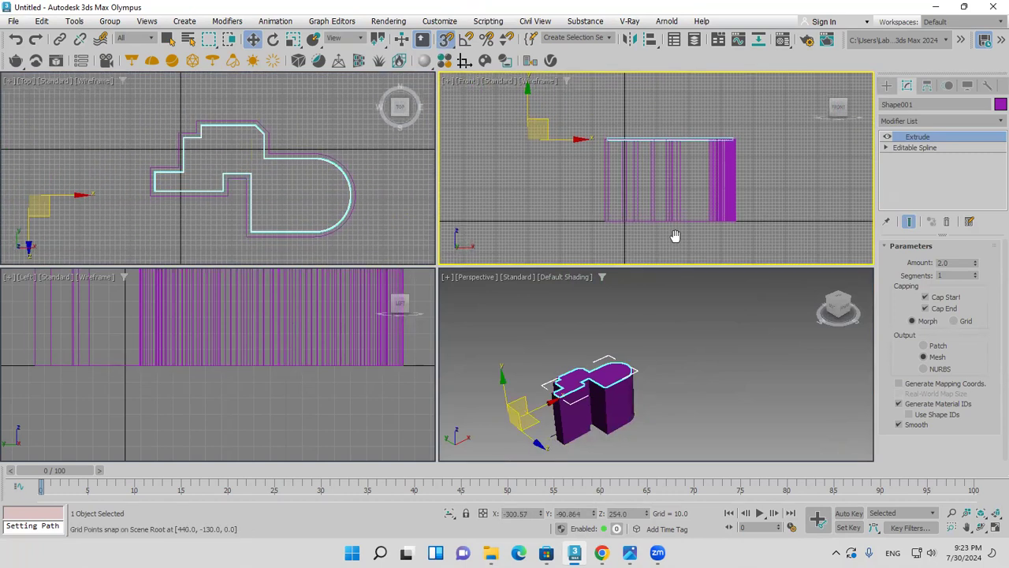
Turn off snapping and lower the slab slightly inside the walls to a Z of about 220
click(887, 86)
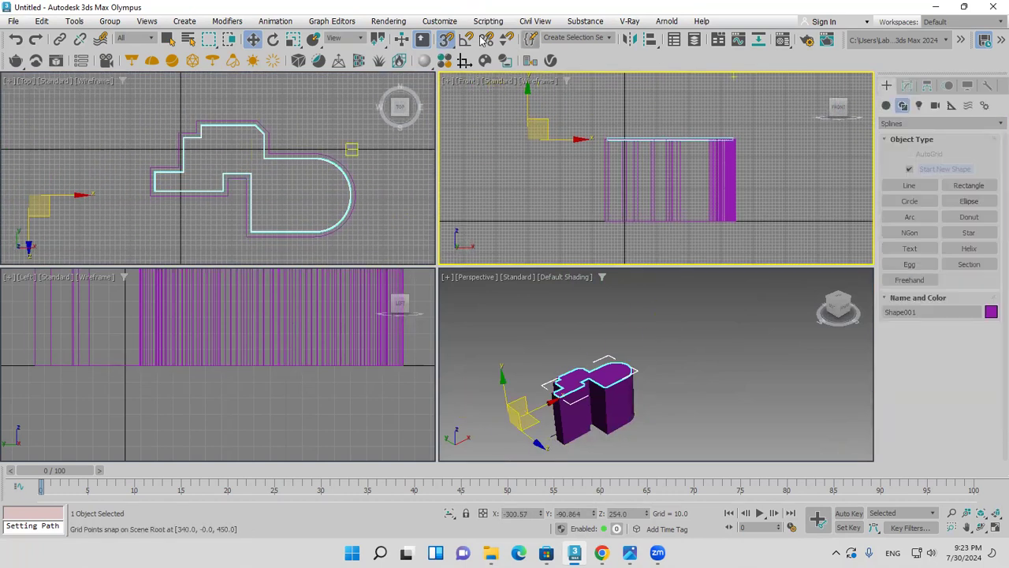
drag(528, 98, 528, 109)
scroll(534, 402, up, 4)
middle_drag(637, 405, 633, 375)
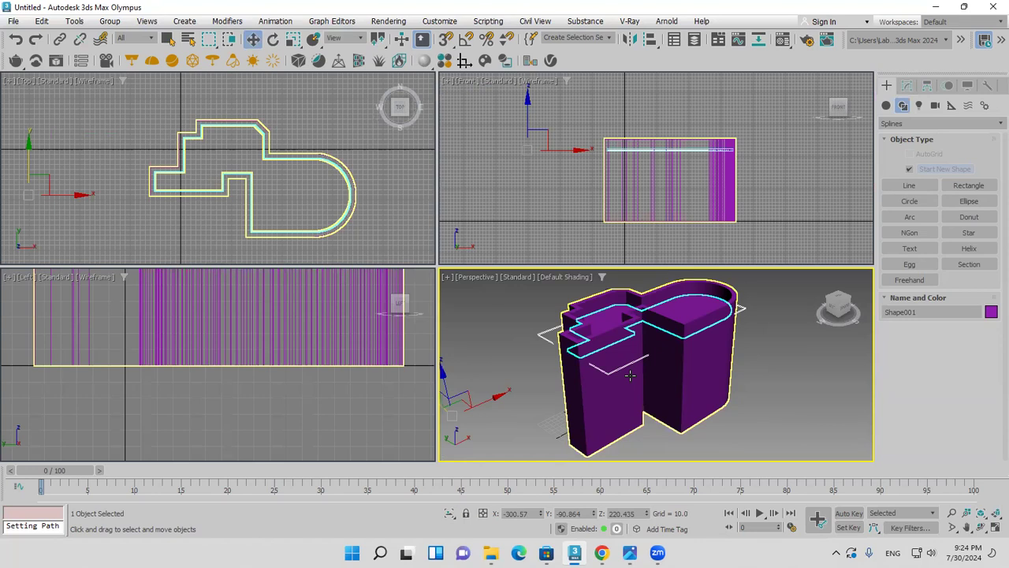
Reset the scene to start with an empty file
click(13, 20)
click(32, 55)
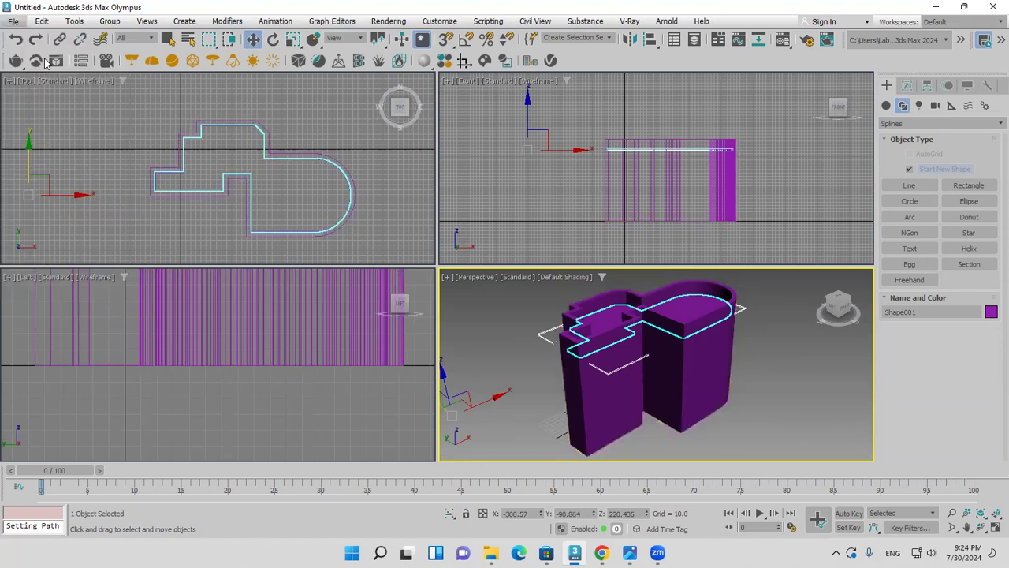
click(566, 294)
click(13, 20)
click(29, 56)
click(521, 294)
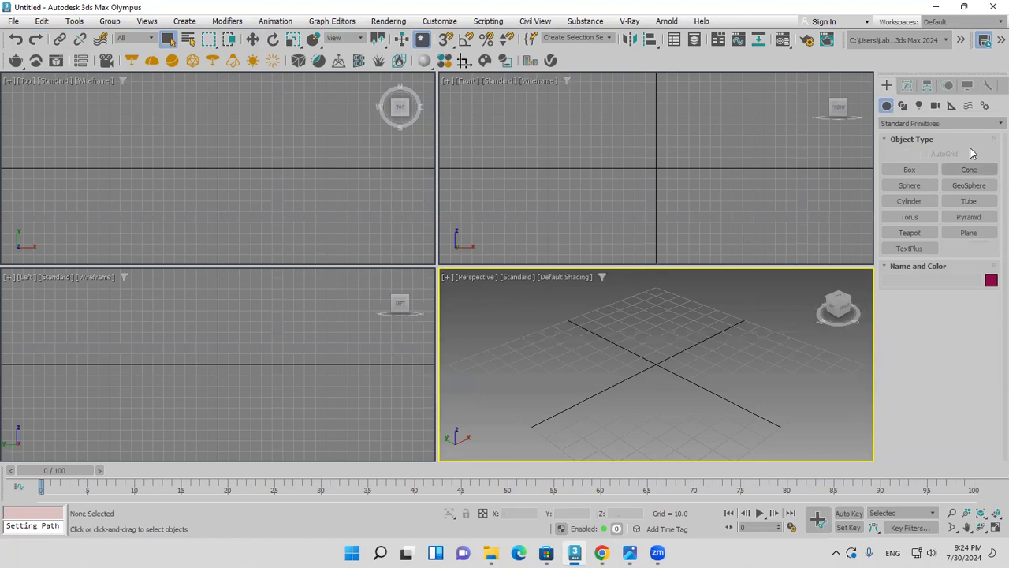
Draw four rectangles of different sizes in the Top view, each overlapping the next in a chain
click(902, 105)
click(952, 186)
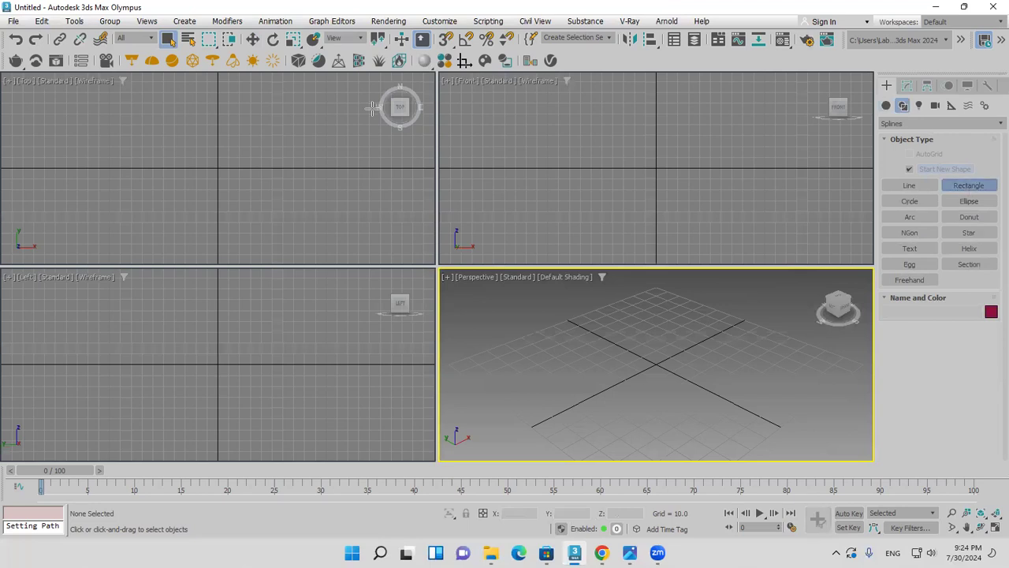
drag(138, 108, 201, 183)
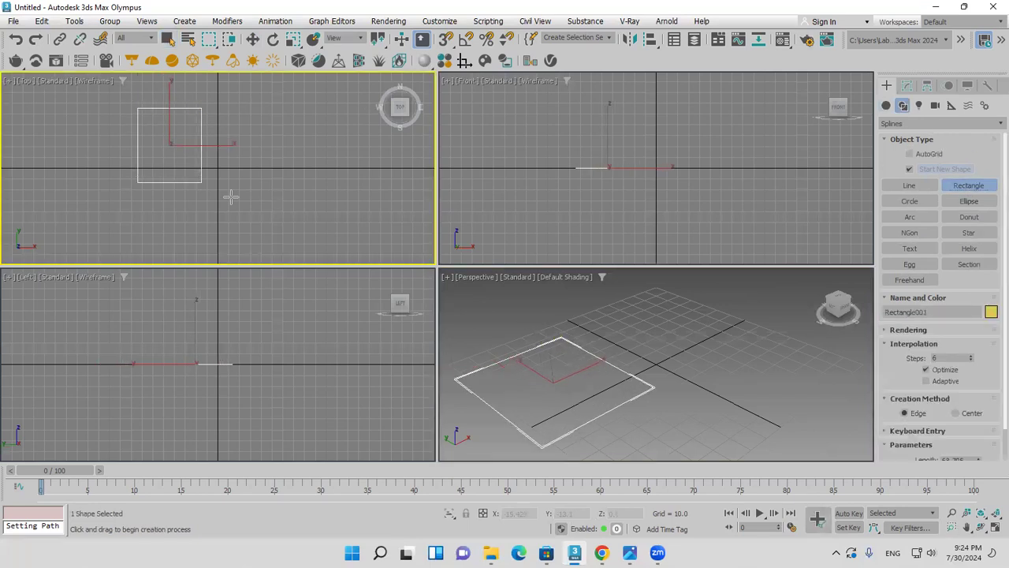
click(995, 527)
drag(341, 222, 488, 347)
drag(508, 239, 744, 339)
drag(666, 232, 815, 401)
scroll(606, 345, down, 2)
middle_drag(605, 344, 575, 334)
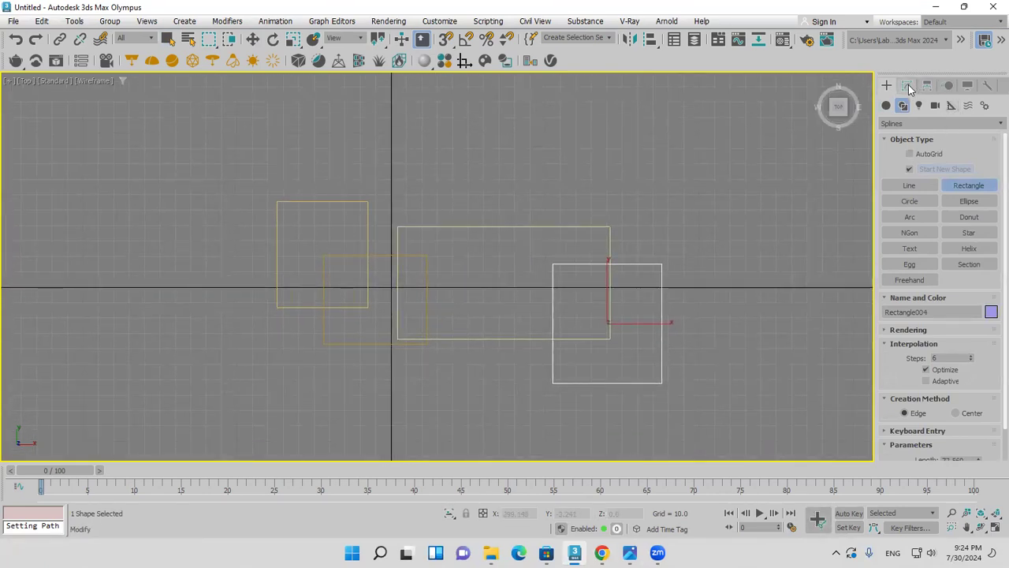
Add an Edit Spline modifier to the last drawn rectangle
click(909, 85)
click(922, 121)
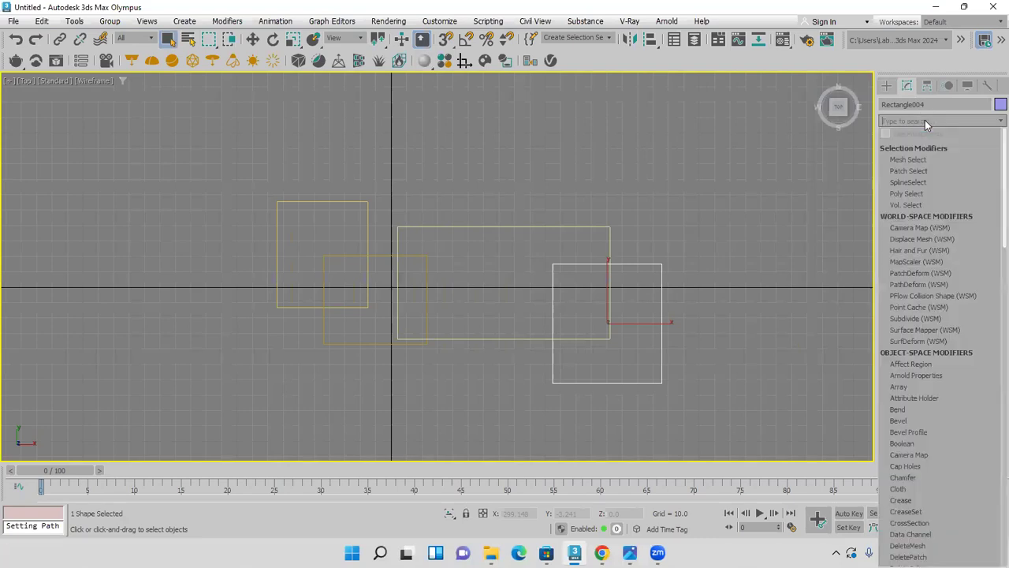
text(e)
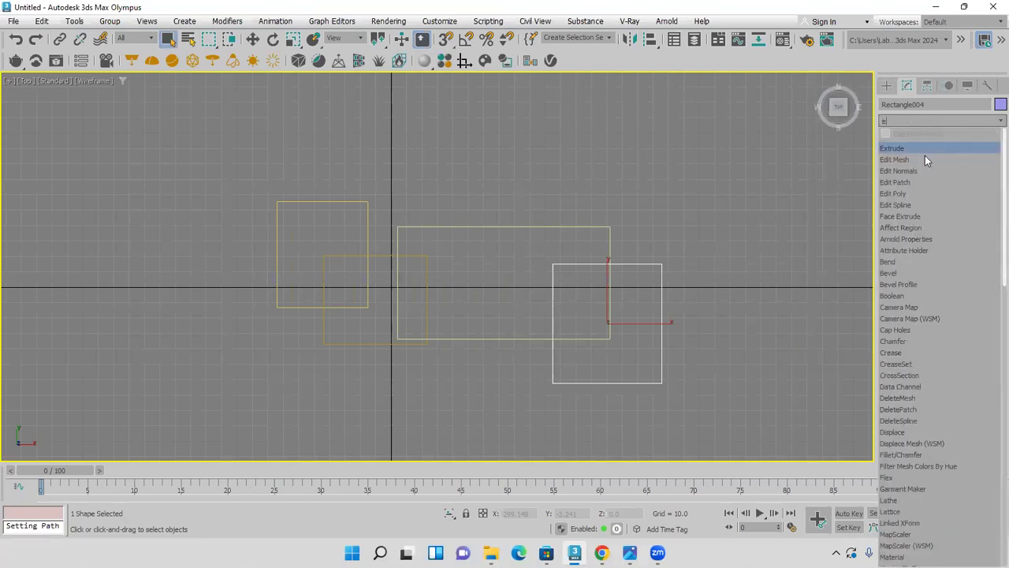
click(926, 205)
Attach Rectangle001, Rectangle002 and Rectangle003 to the edited rectangle in one operation with Attach Multiple
scroll(907, 332, down, 5)
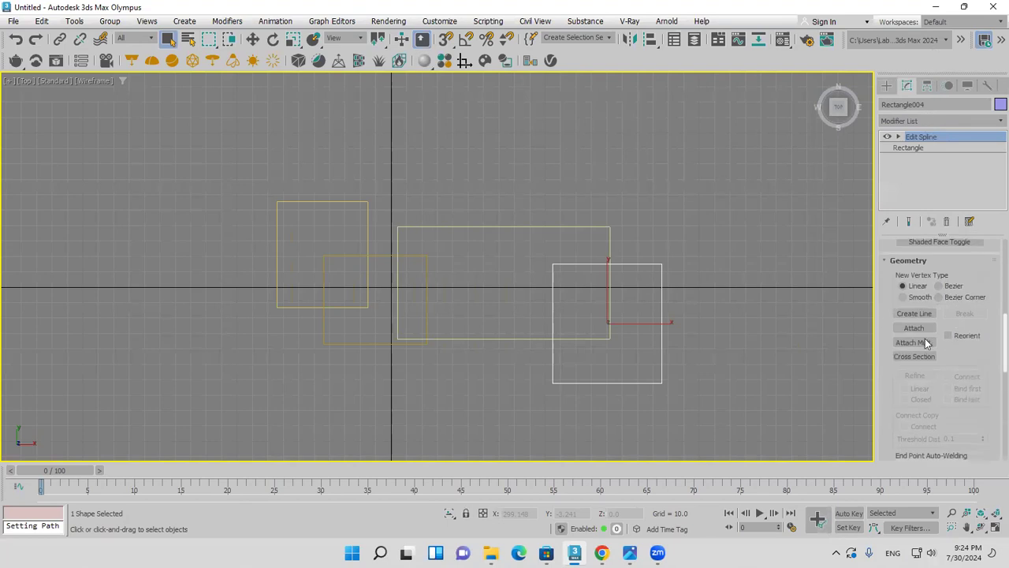
click(922, 342)
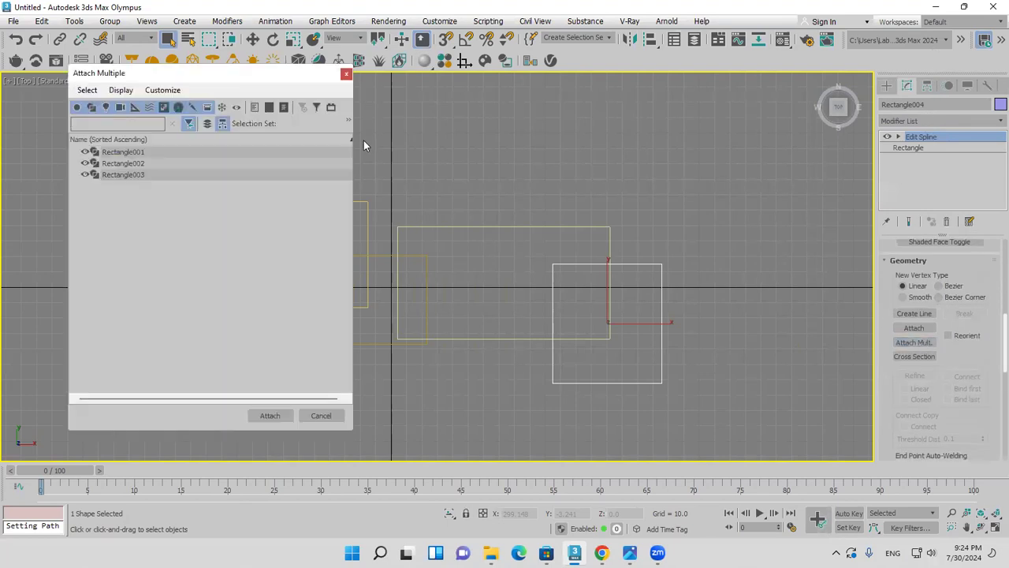
click(185, 150)
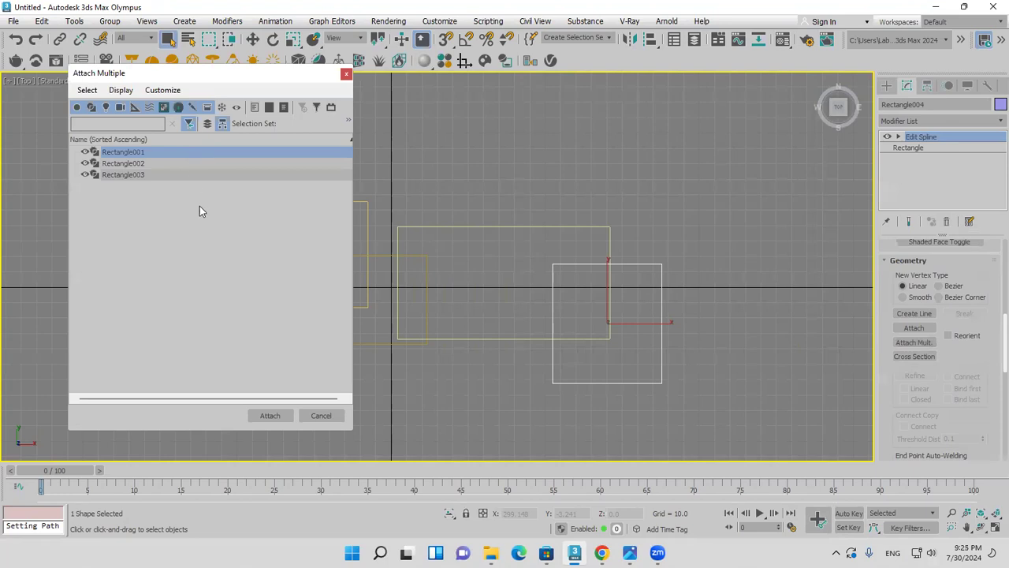
shift+click(196, 177)
click(270, 416)
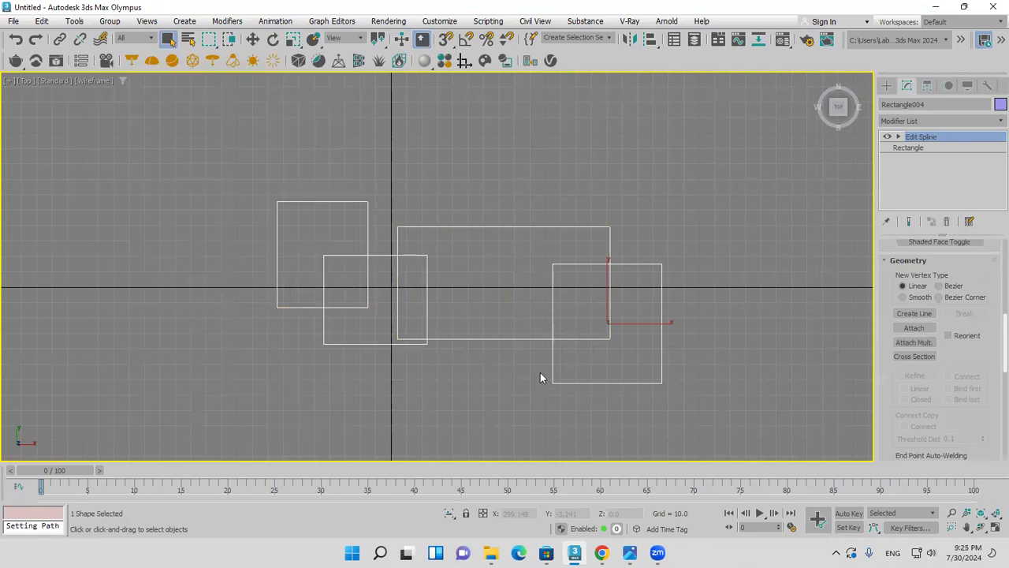
At Spline level, merge the rightmost rectangle with the long rectangle it overlaps using a Boolean union
scroll(539, 365, up, 2)
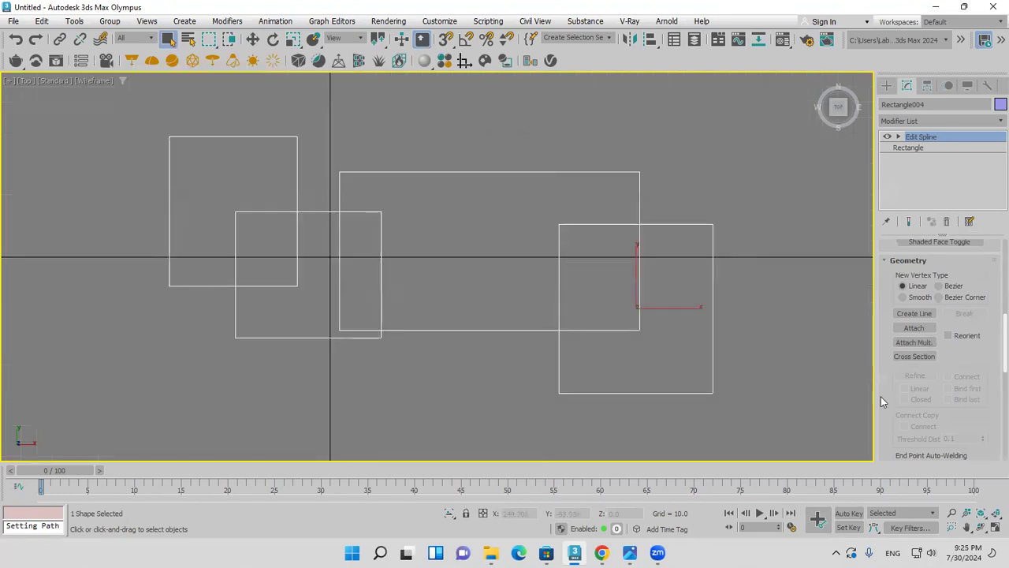
scroll(880, 396, down, 3)
click(897, 137)
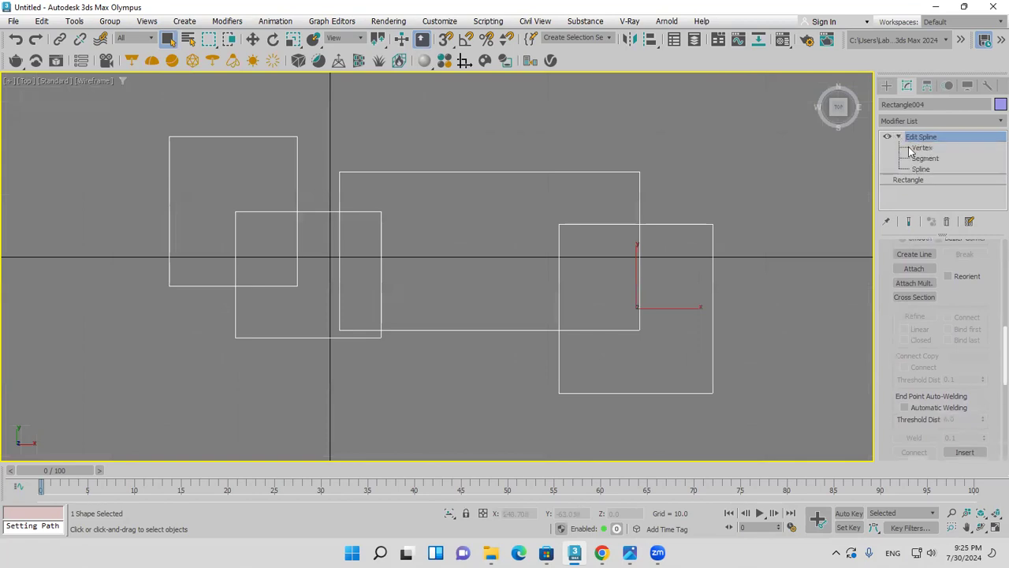
click(923, 169)
scroll(946, 391, down, 15)
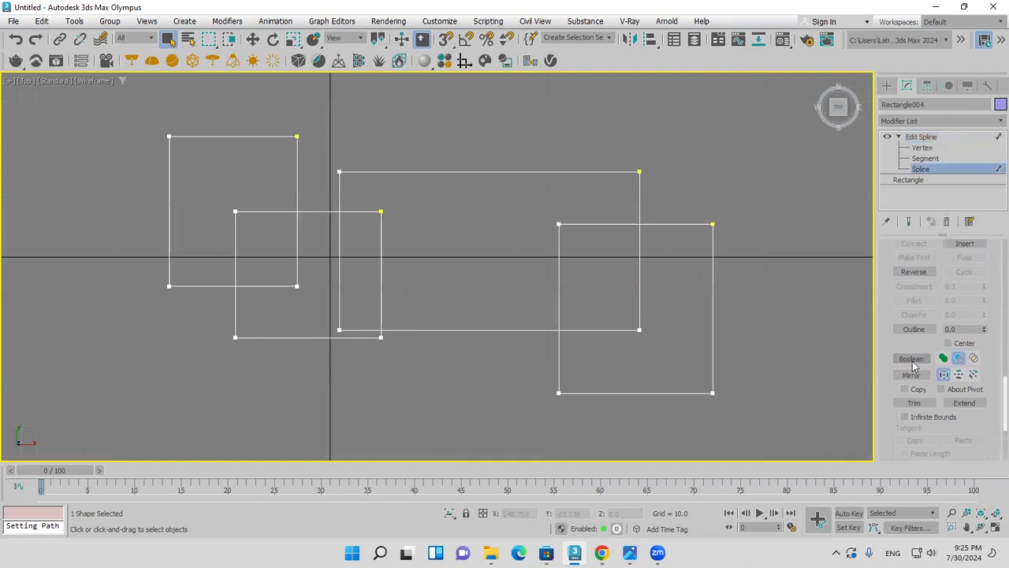
click(944, 358)
click(915, 360)
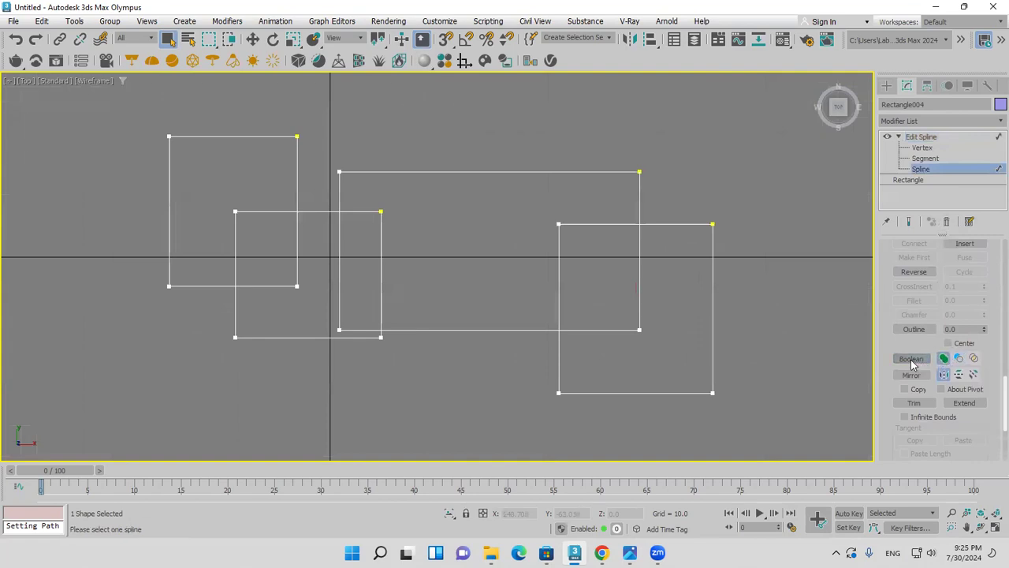
click(713, 389)
click(906, 360)
click(645, 331)
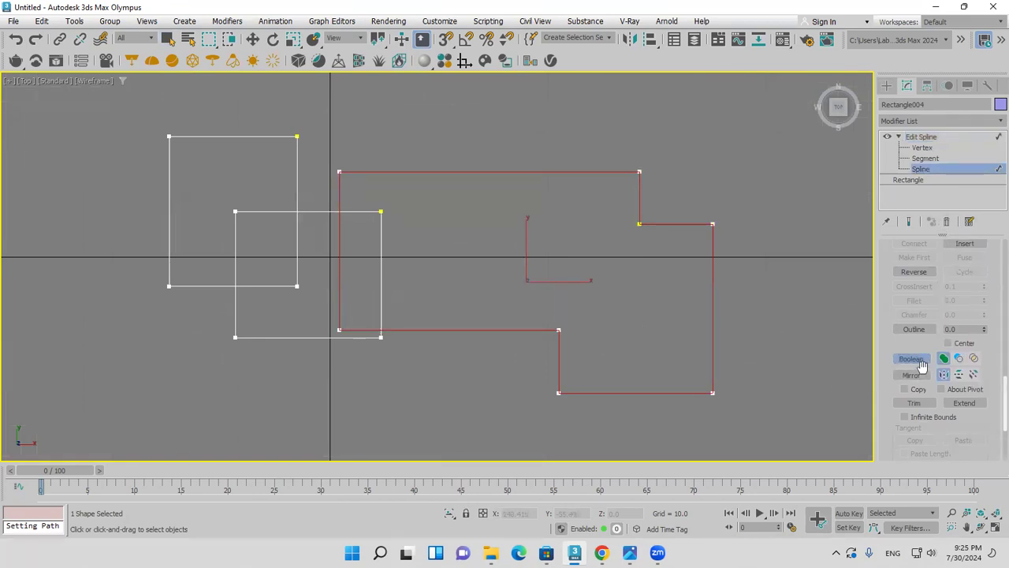
Trim away the inner overlapping segments of the remaining rectangles so only one continuous outer outline is left
click(915, 403)
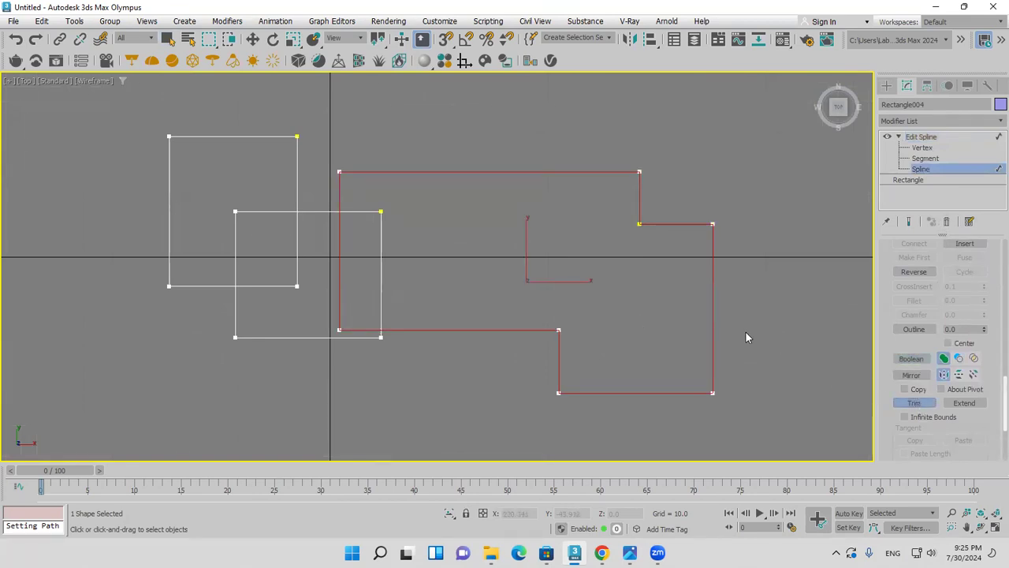
click(381, 289)
click(340, 287)
click(297, 275)
click(286, 210)
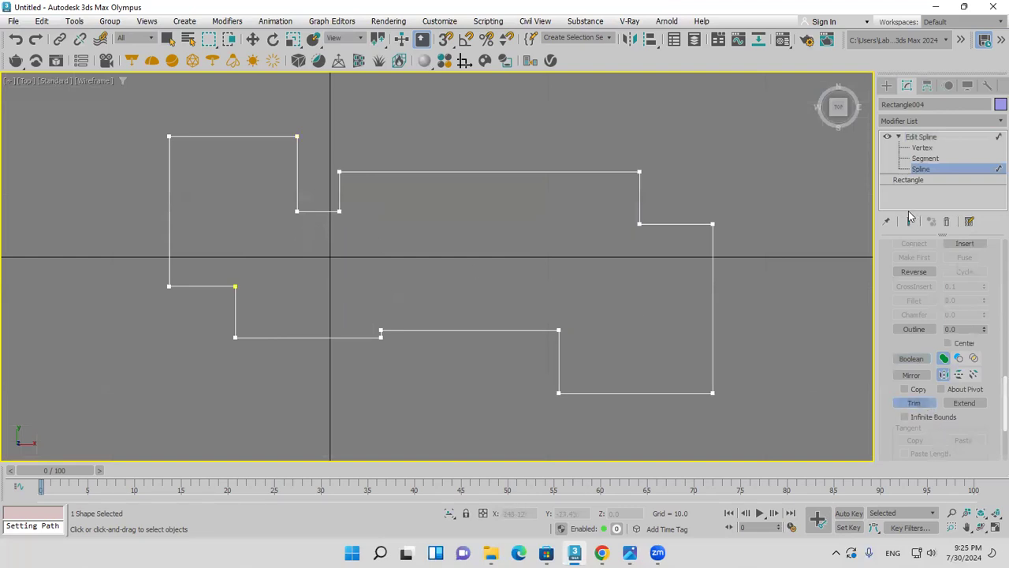
Select all vertices of the trimmed outline and weld them with a threshold of 0.1
click(923, 147)
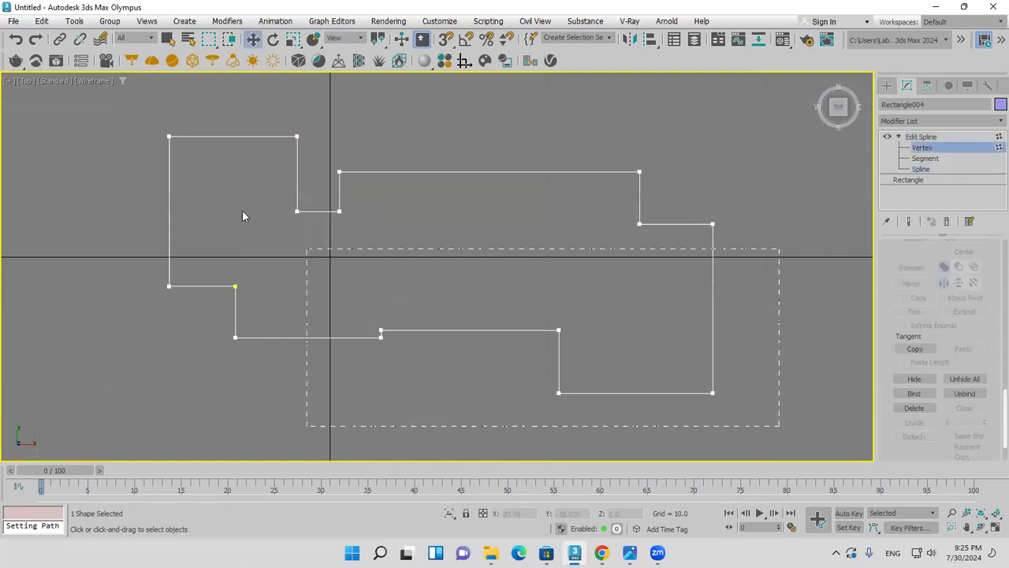
key(ctrl+a)
scroll(890, 264, up, 5)
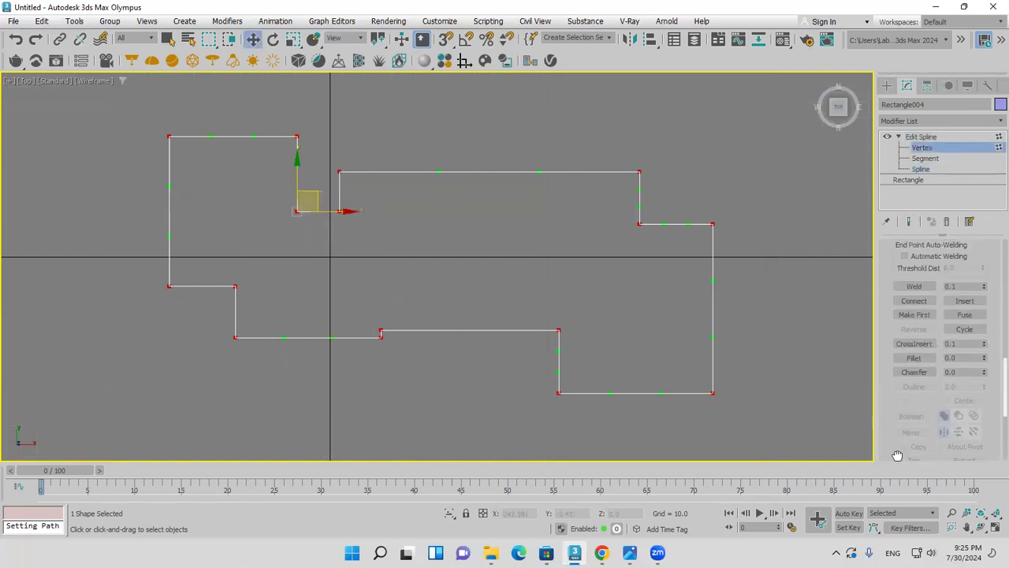
click(923, 404)
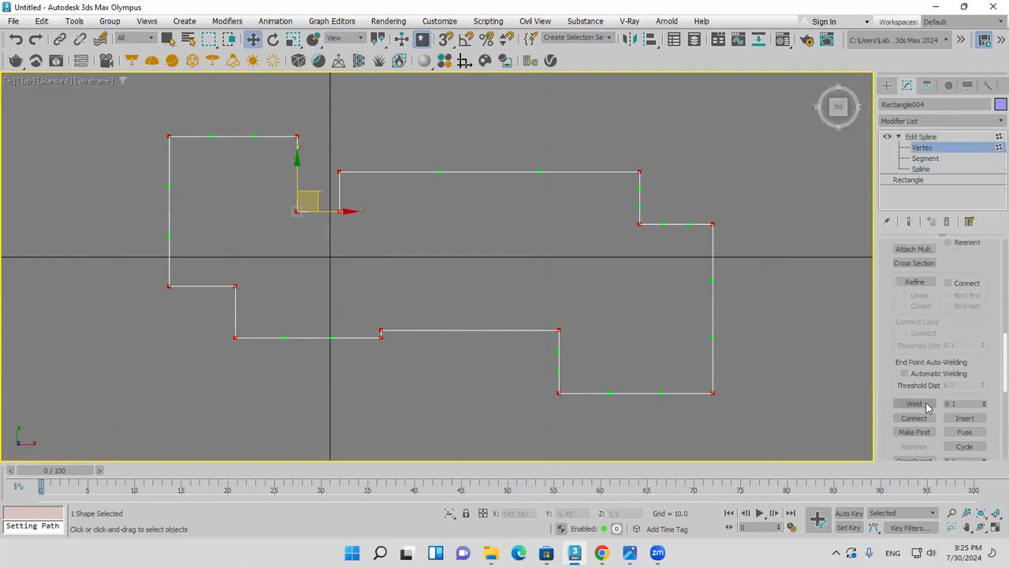
click(927, 405)
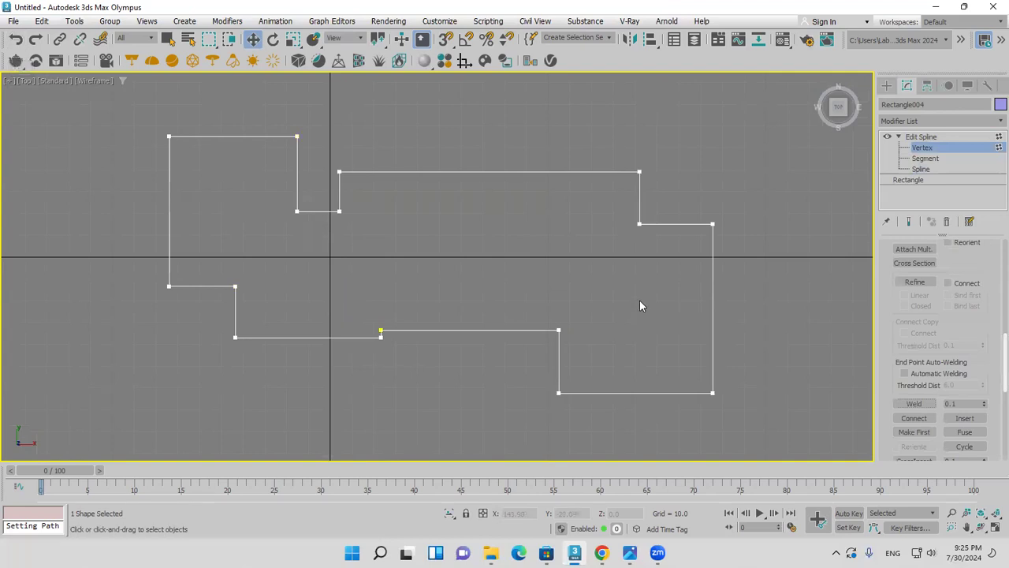
Select all vertices of the welded outline and convert them to the Corner type
scroll(641, 309, down, 2)
middle_drag(593, 306, 559, 306)
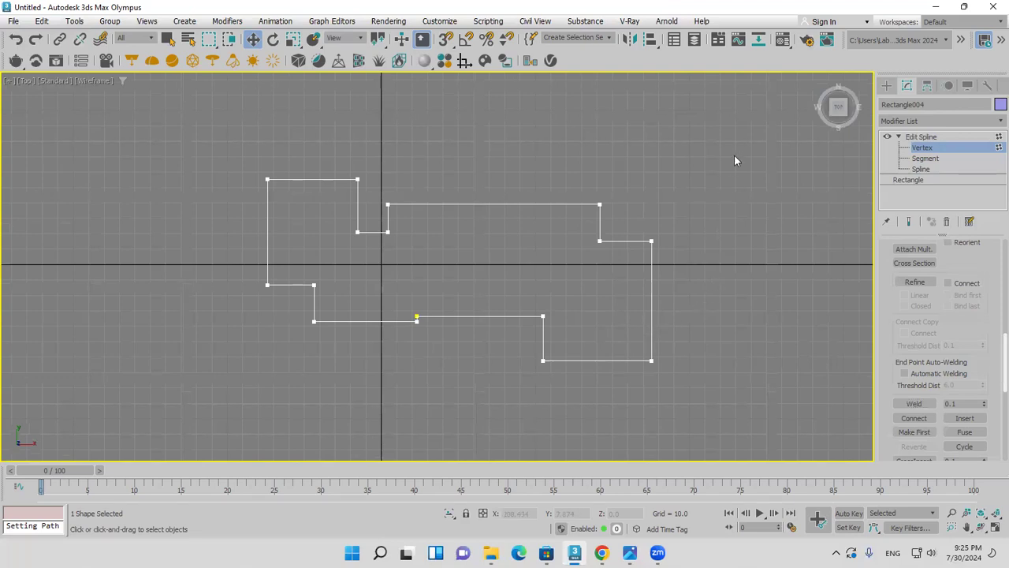
drag(308, 376, 229, 390)
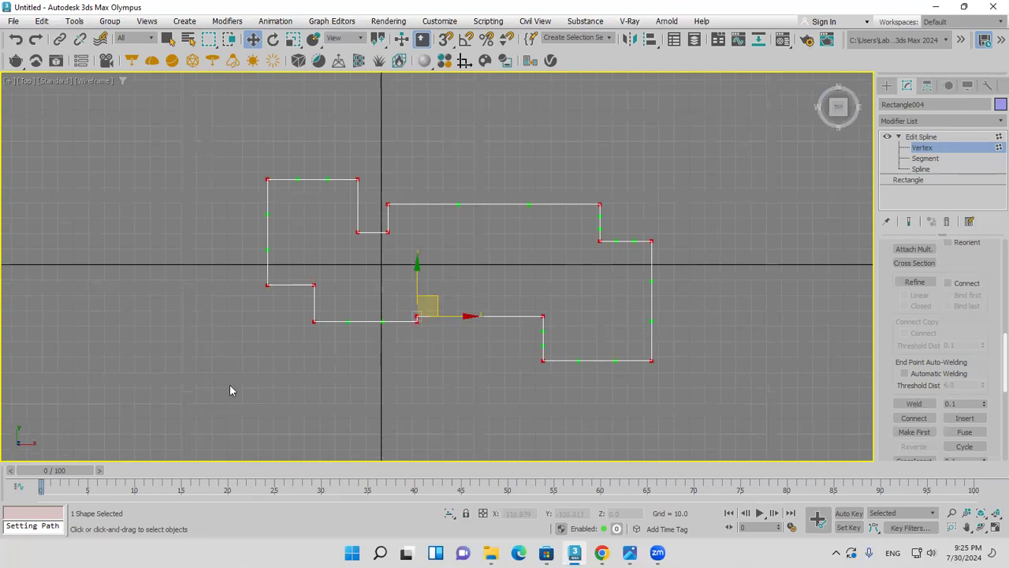
right_click(264, 283)
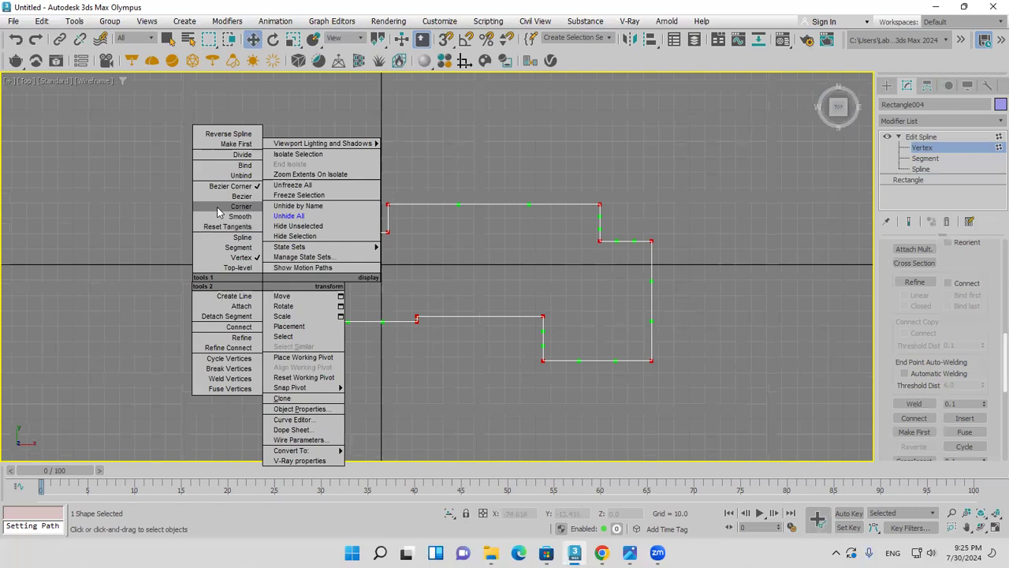
click(217, 207)
Fillet the two outermost vertices on the outline's right side into large arcs forming a nearly semicircular end
drag(657, 366, 646, 406)
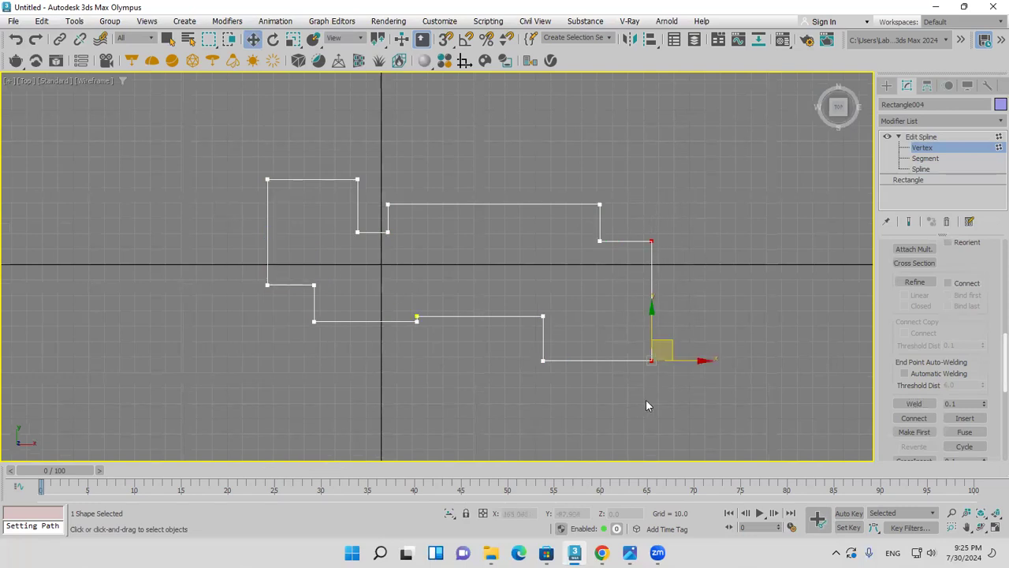
scroll(887, 383, down, 3)
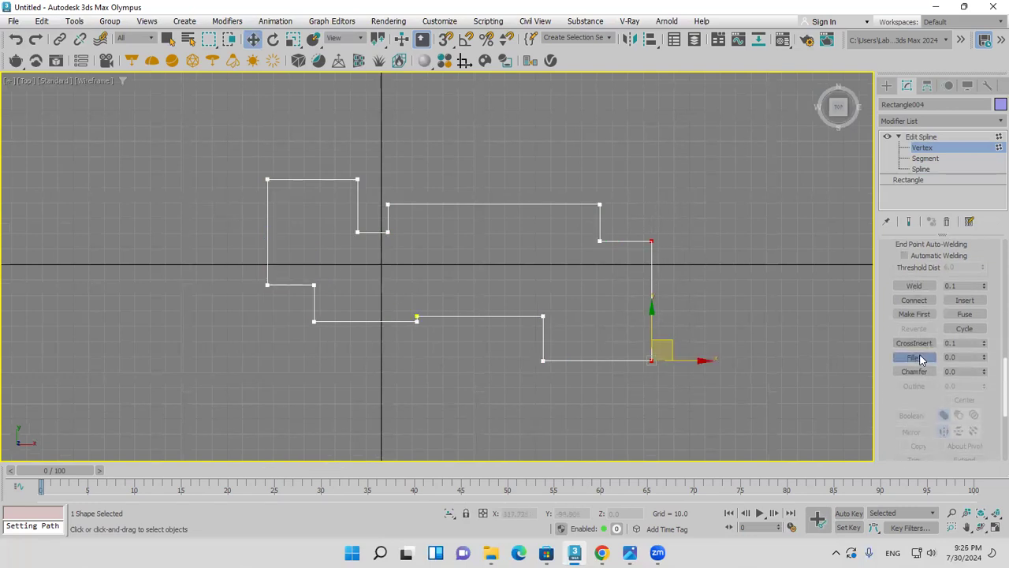
click(916, 357)
drag(658, 367, 656, 311)
scroll(656, 311, up, 8)
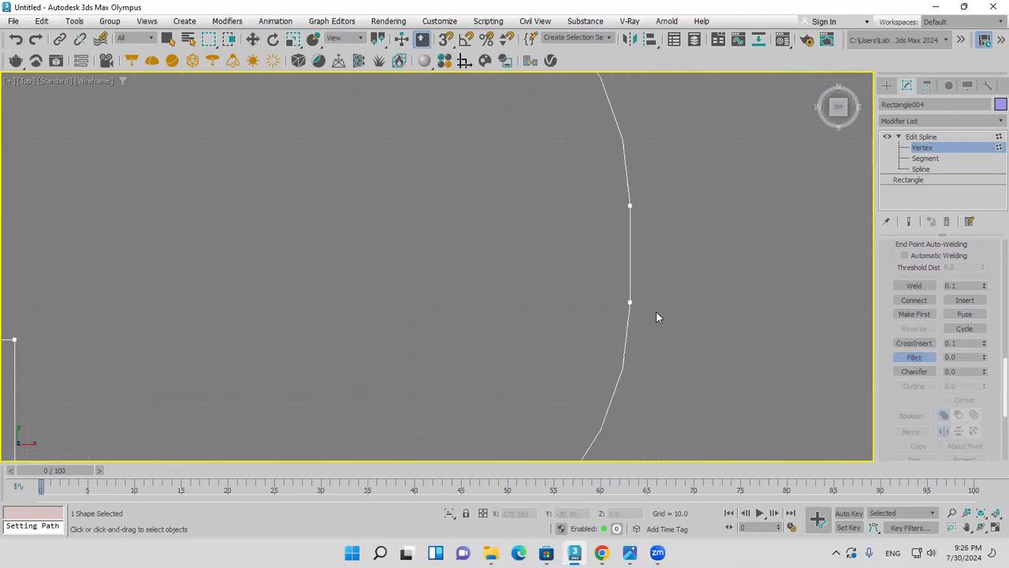
Enable Adaptive interpolation on the base Rectangle to smooth the arcs, and return to the Edit Spline vertex level
click(939, 181)
click(560, 312)
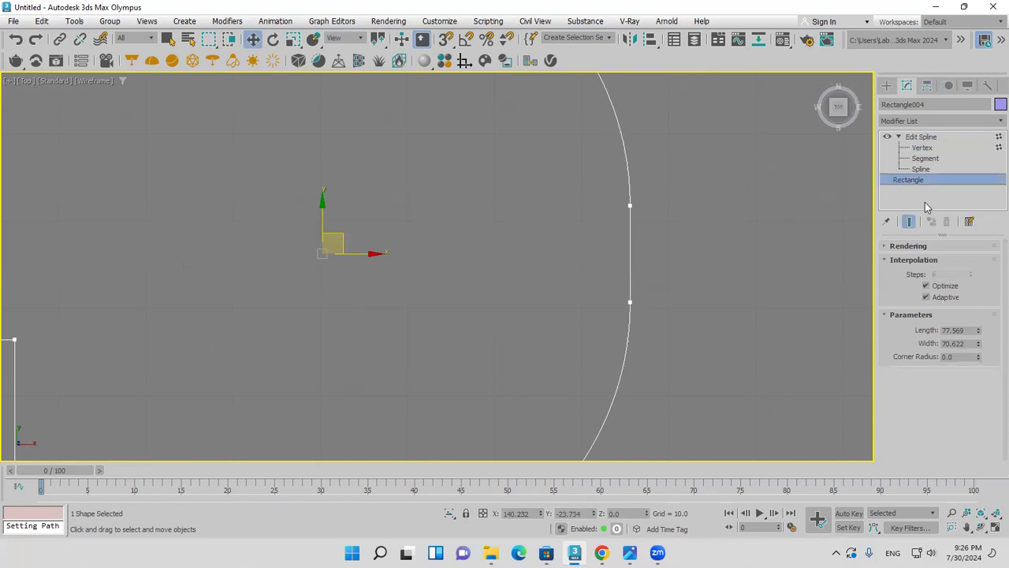
click(929, 148)
At Spline level, outline the whole contour slightly inward to create a thin double-line wall profile
scroll(728, 259, down, 10)
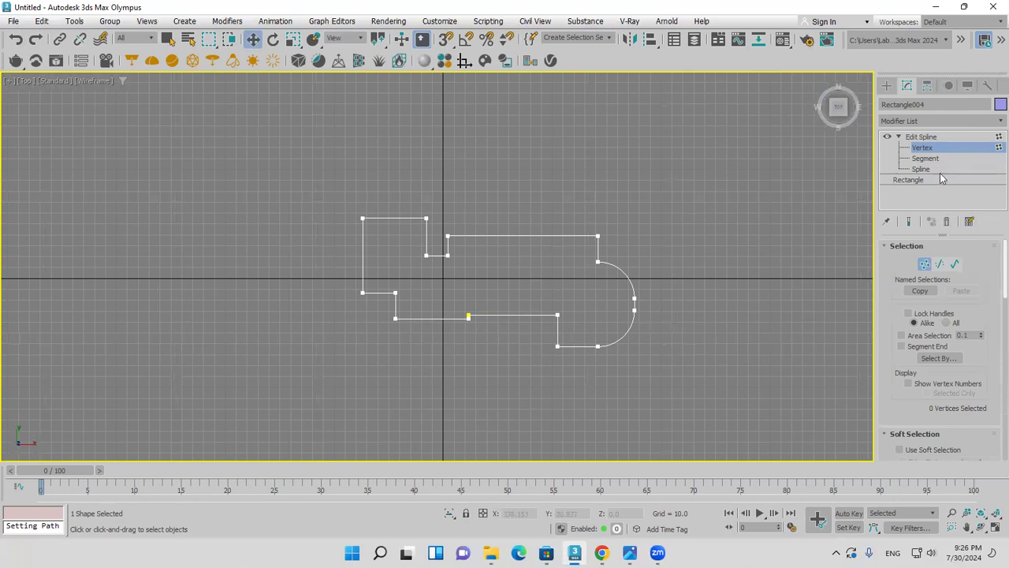
key(3)
scroll(906, 410, down, 10)
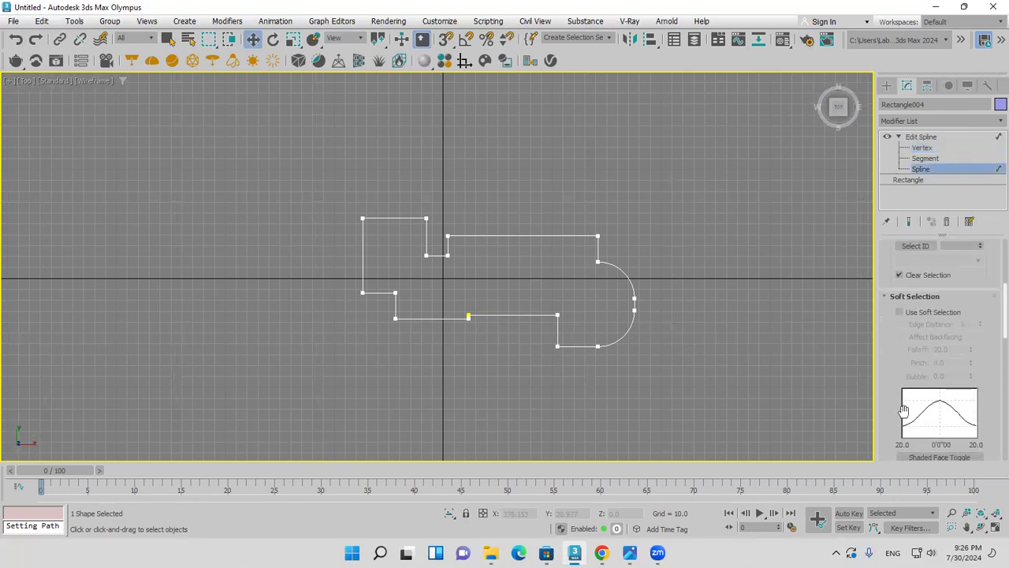
scroll(892, 414, down, 5)
click(913, 415)
click(950, 415)
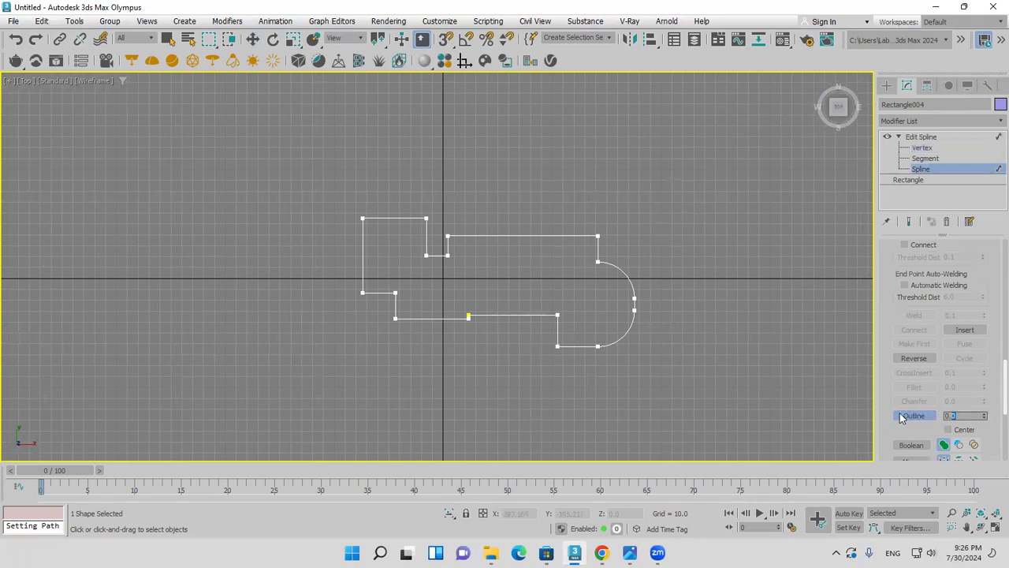
drag(585, 347, 585, 343)
Apply an Extrude modifier to the wall profile and raise its amount while working in the four-viewport layout
click(915, 123)
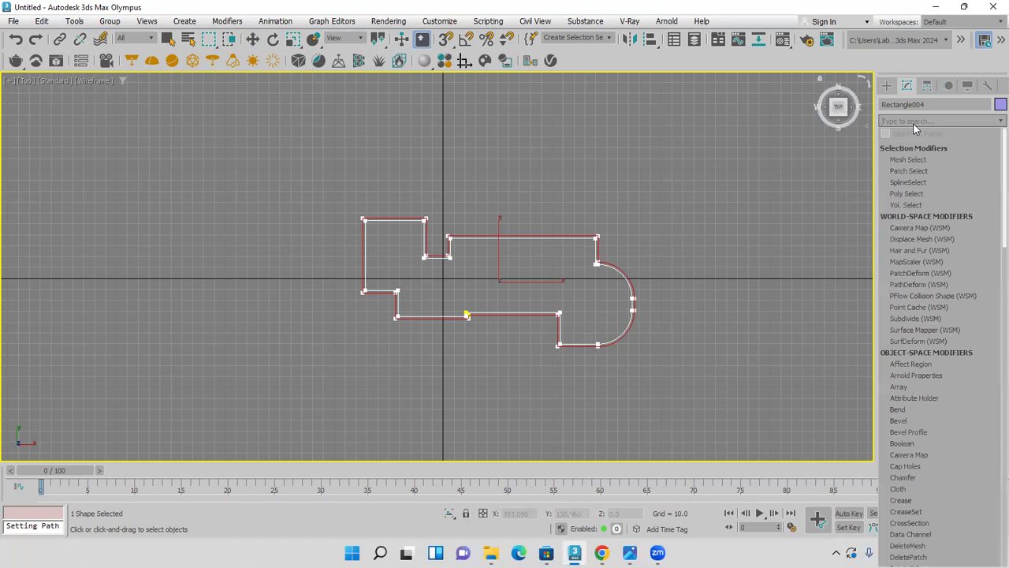
text(ex)
click(908, 156)
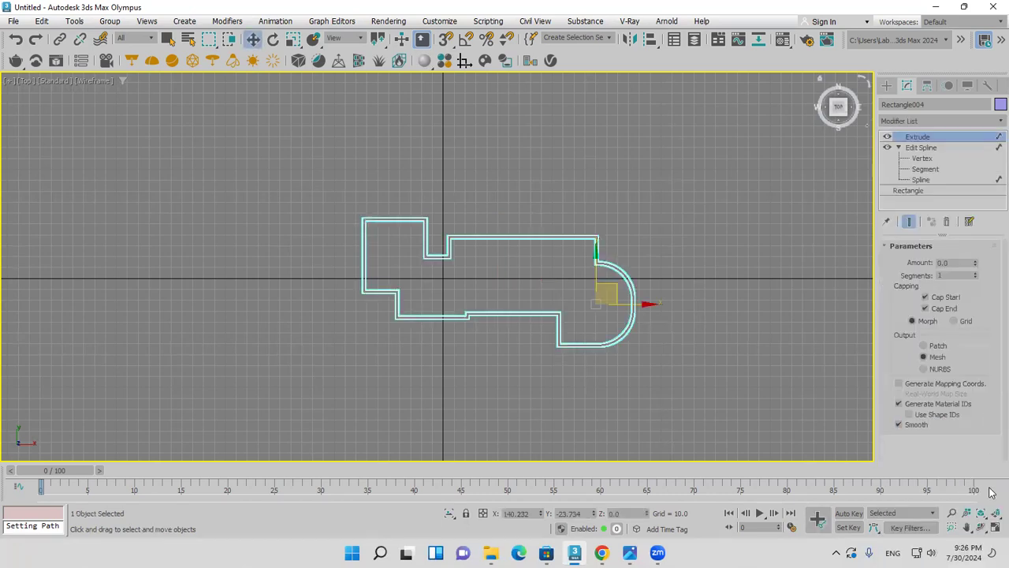
click(996, 512)
click(996, 527)
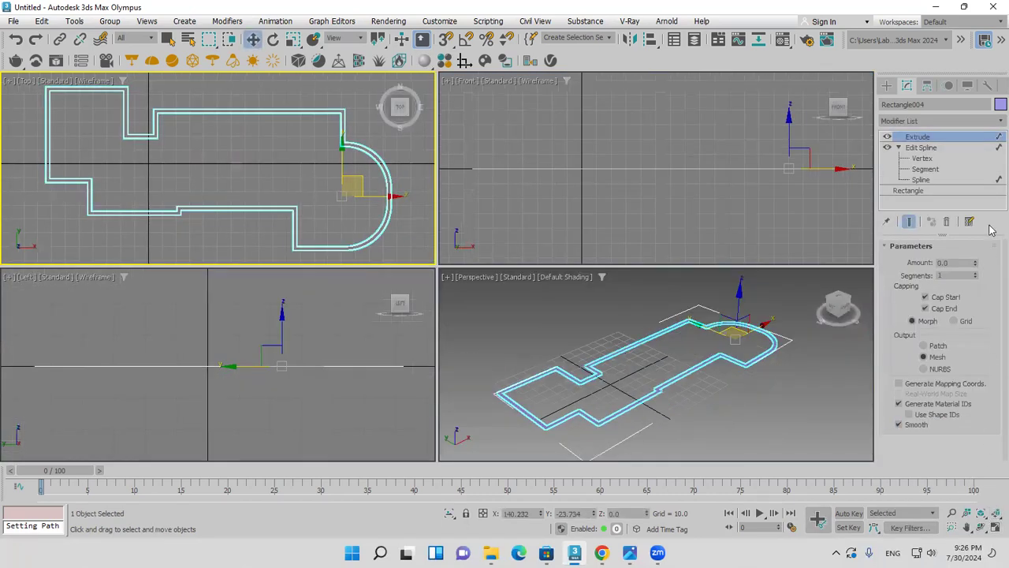
drag(975, 263, 991, 207)
Return to the Edit Spline's Spline level and copy the inner wall spline along X to clear space beside the original
click(921, 180)
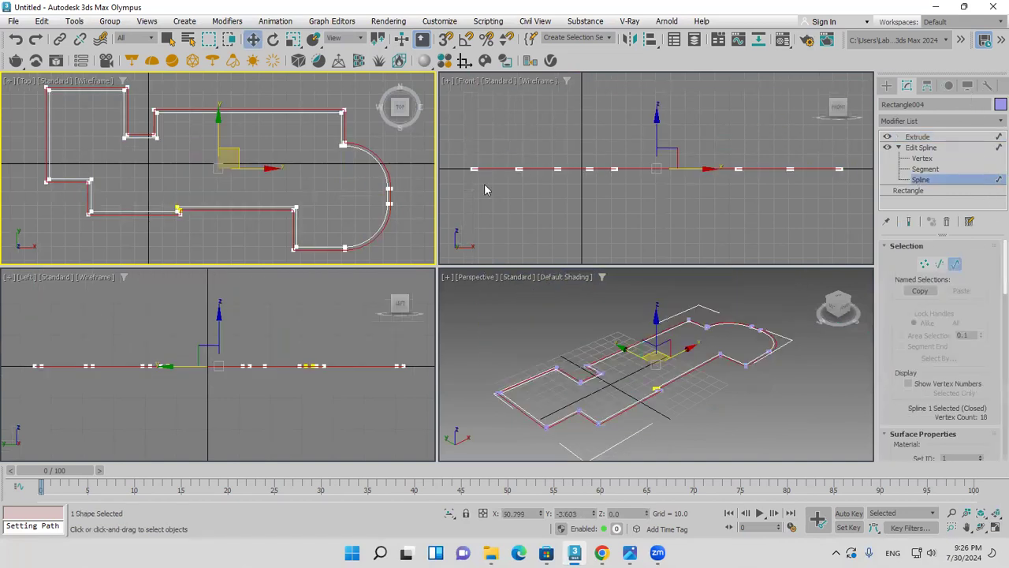
scroll(383, 218, down, 6)
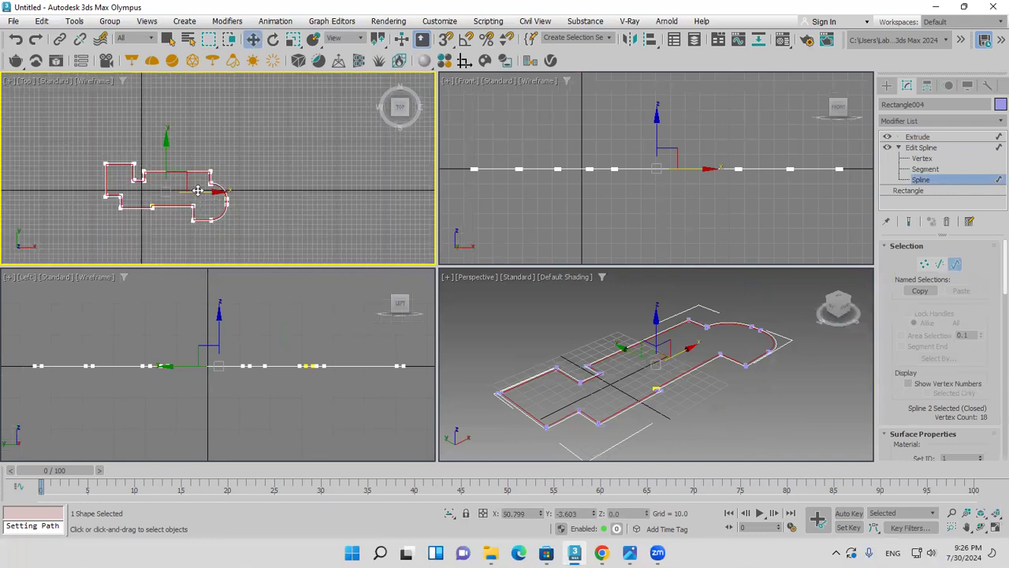
shift+drag(202, 191, 359, 190)
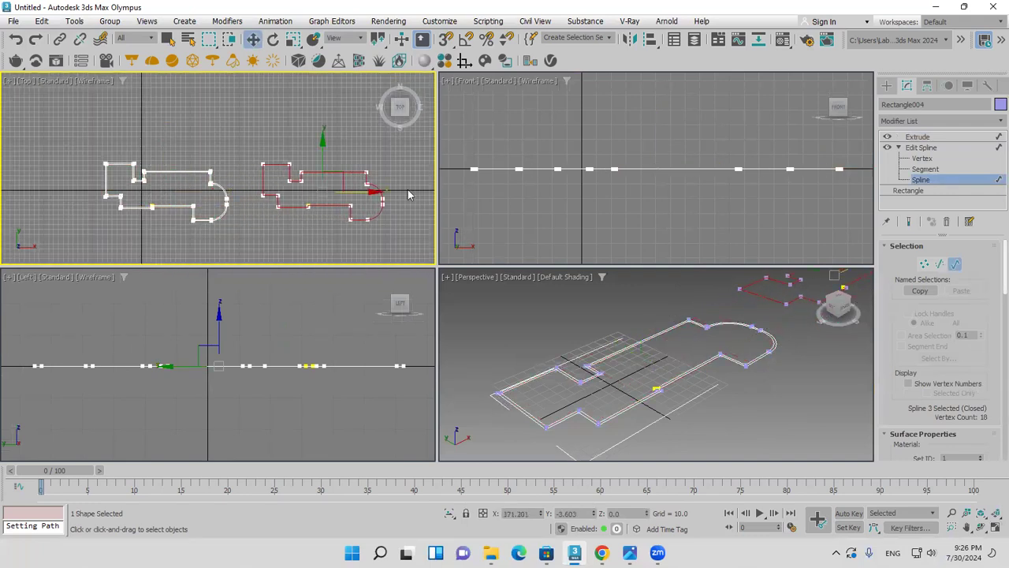
Detach the copied inner contour spline from the wall profile as a separate shape
scroll(907, 410, down, 10)
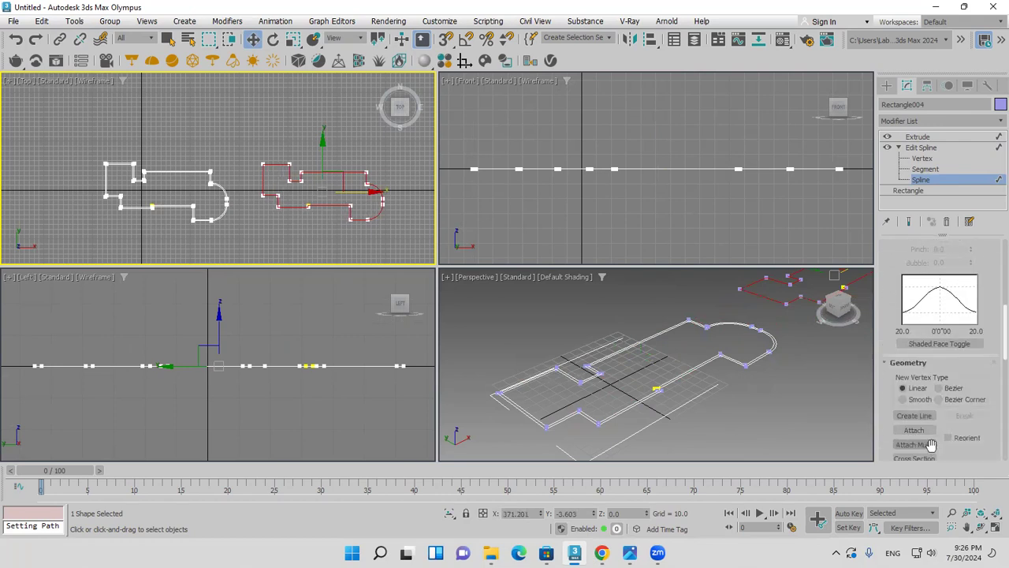
scroll(926, 448, down, 6)
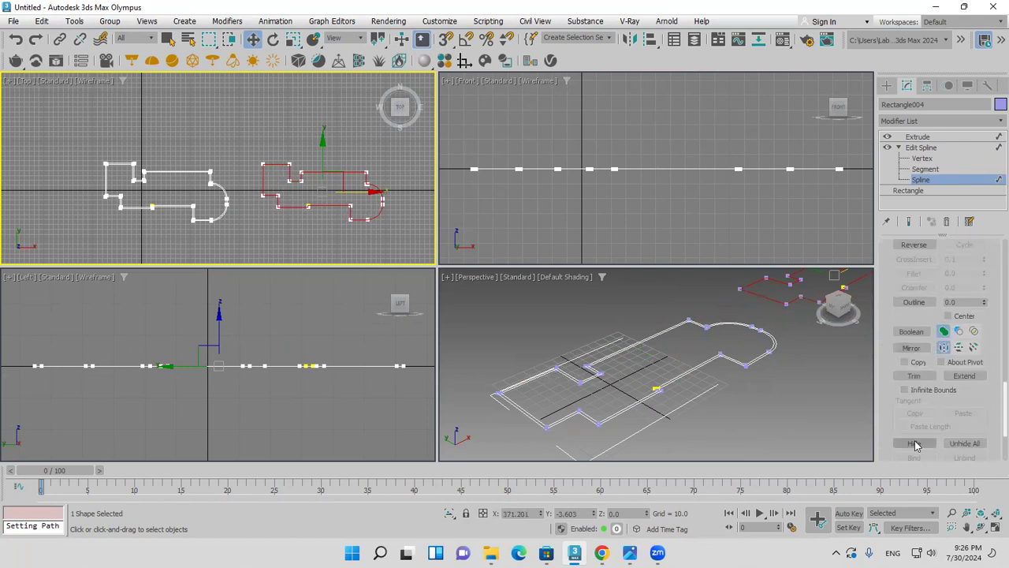
scroll(914, 446, down, 2)
click(914, 374)
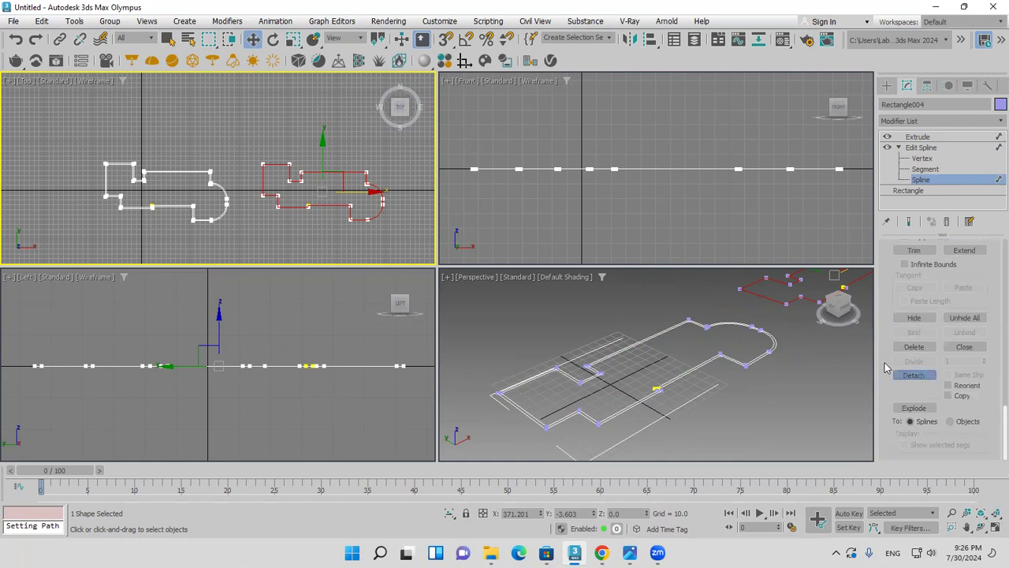
click(123, 72)
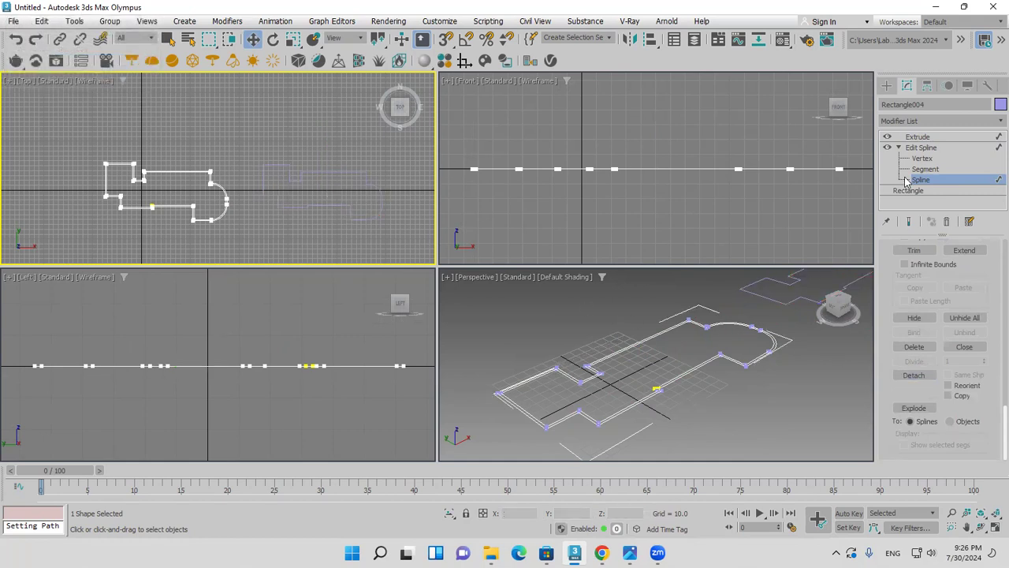
Return to the walls' Extrude level, select the detached contour and apply an Extrude modifier to it
click(919, 138)
scroll(749, 346, down, 5)
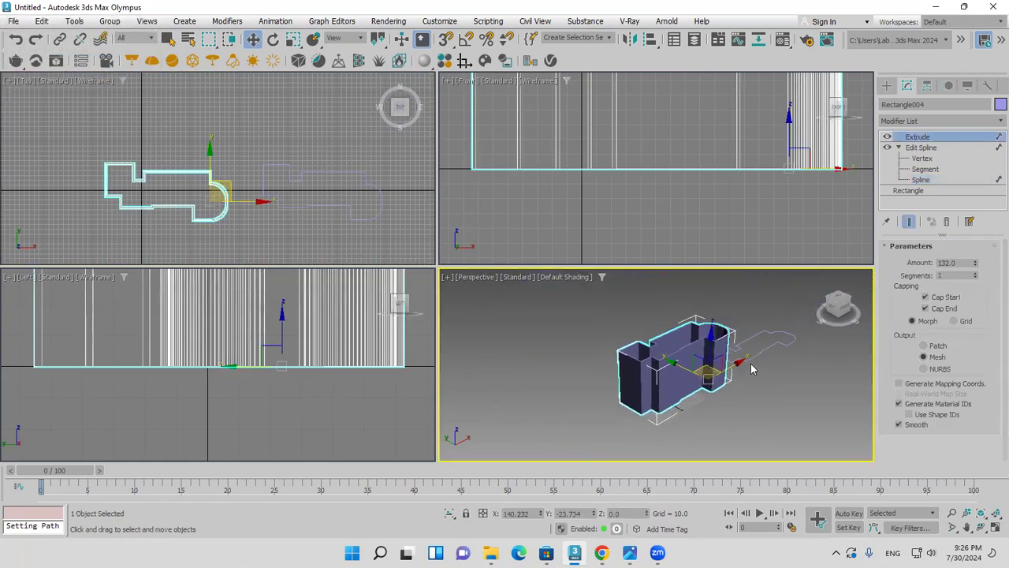
click(755, 357)
click(942, 122)
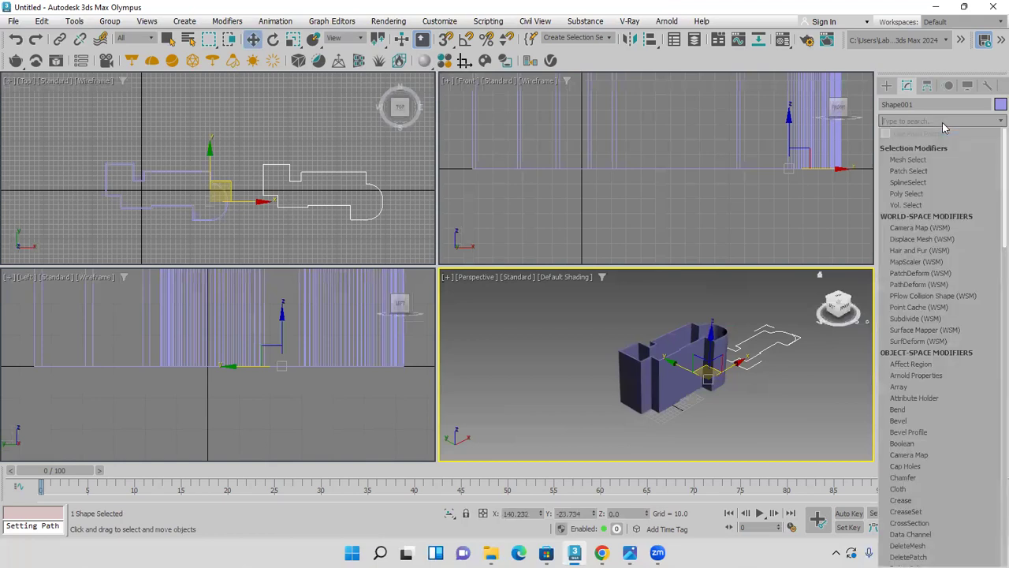
text(ex)
click(930, 145)
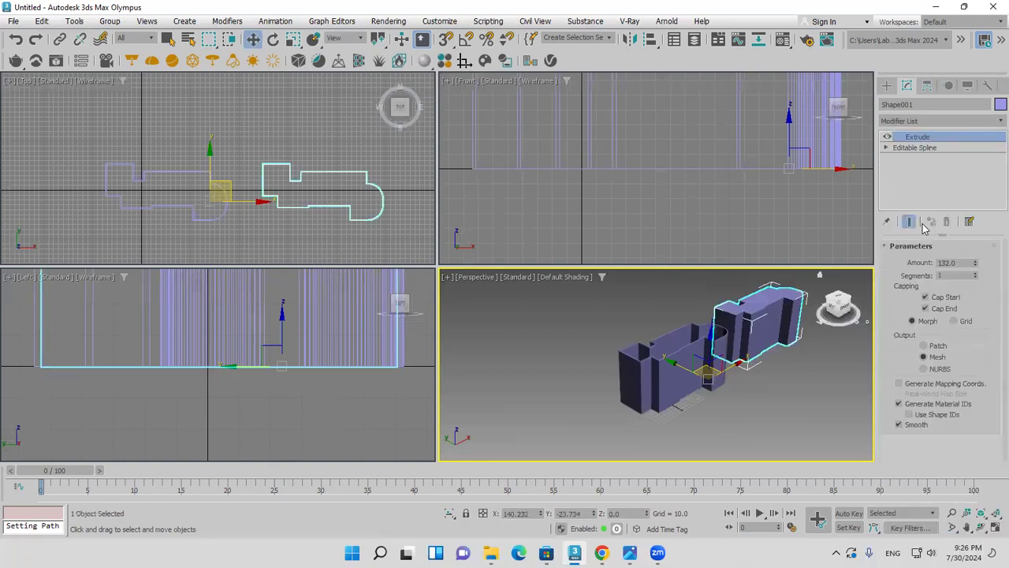
Set the detached shape's Extrude amount to 2 to form a slab and snap-move it back onto the wall outline
double_click(956, 262)
text(2)
key(Return)
click(446, 39)
drag(263, 164, 111, 170)
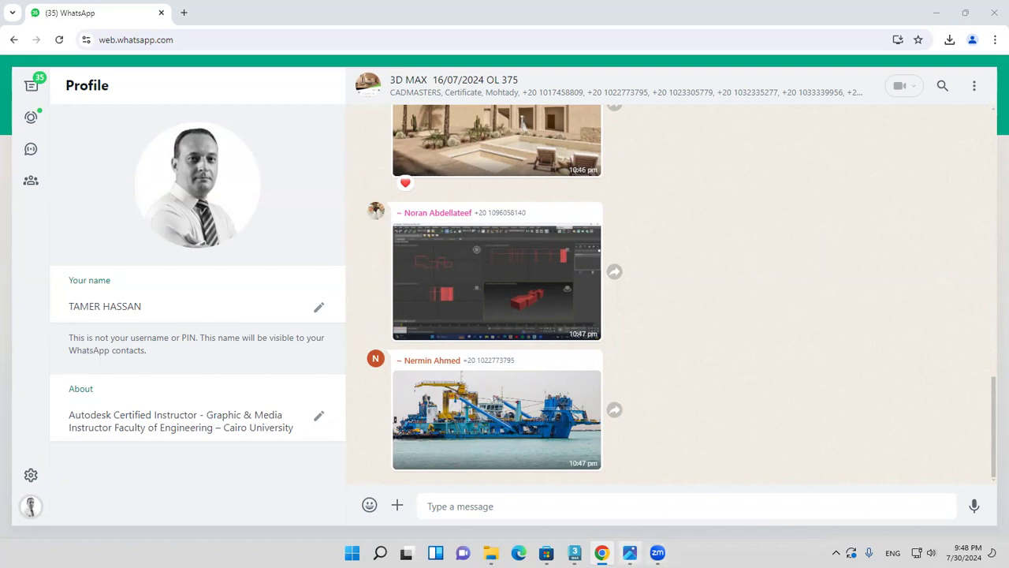
Switch to 3ds Max and maximize the Front viewport of the empty scene
click(574, 552)
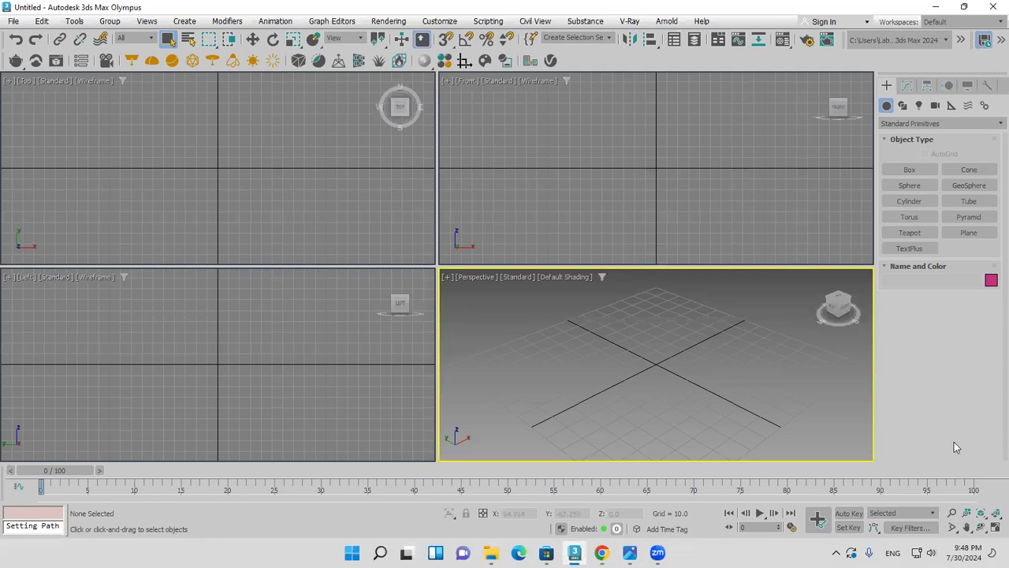
middle_drag(662, 163, 651, 226)
click(993, 528)
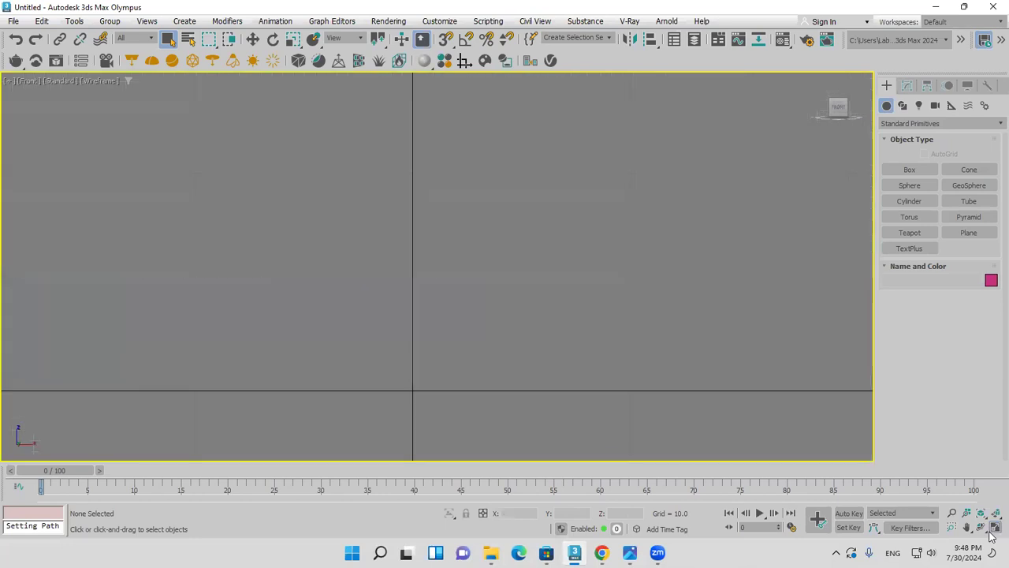
scroll(473, 298, down, 3)
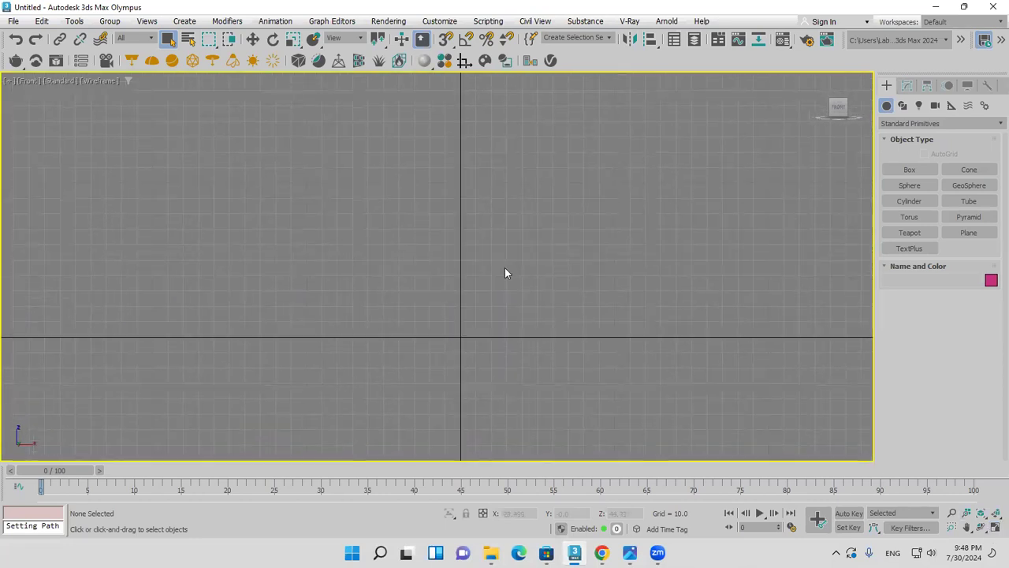
middle_drag(552, 257, 540, 275)
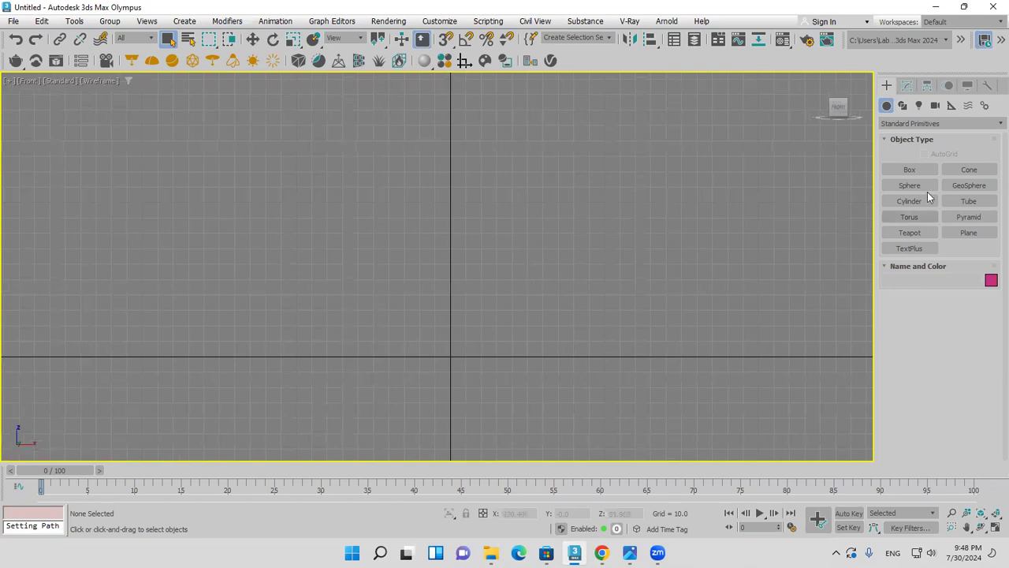
Turn on the snap toggle and check the Grid Points and Vertex options in the Grid and Snap Settings
click(446, 41)
right_click(448, 43)
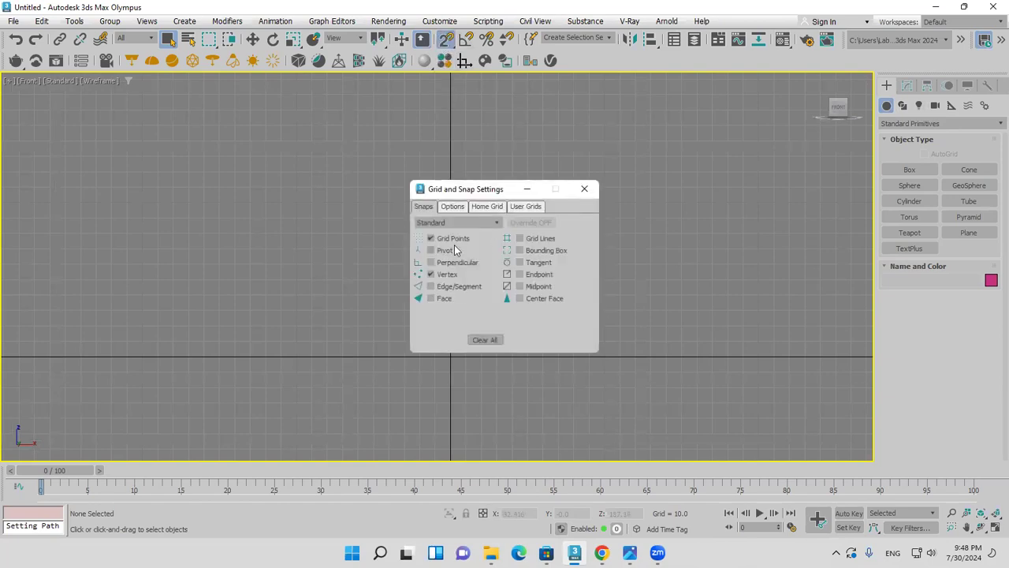
click(584, 191)
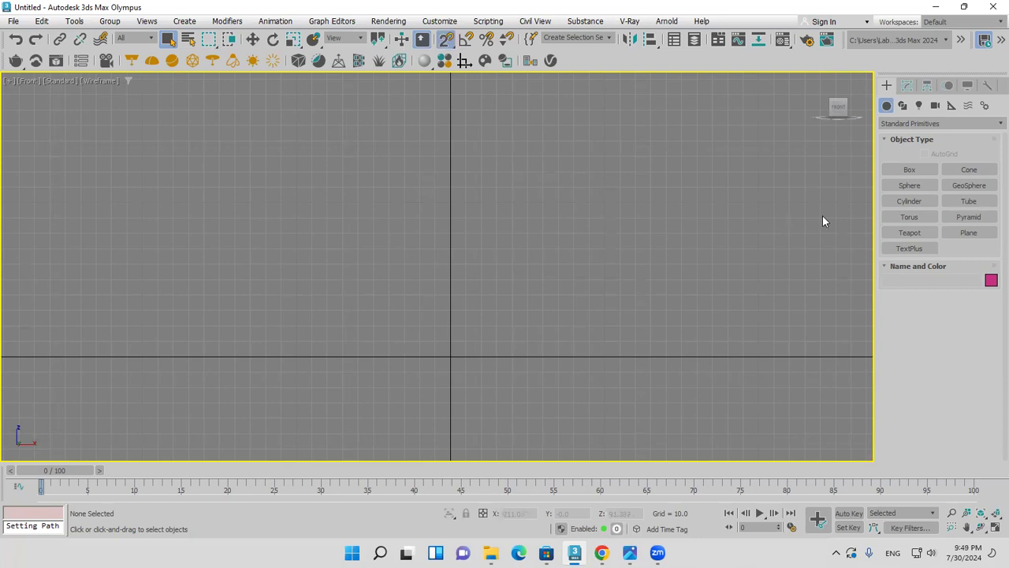
Draw a large rectangle standing on the horizontal axis and a smaller one, 100 long, overlapping its lower edge
click(902, 105)
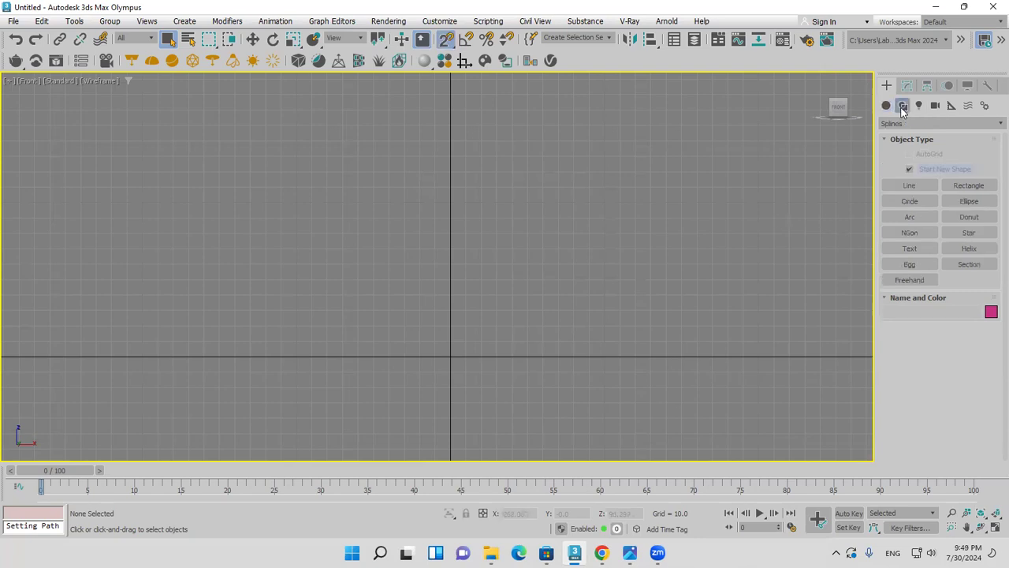
click(968, 185)
drag(250, 356, 342, 342)
drag(403, 315, 651, 79)
drag(326, 387, 559, 233)
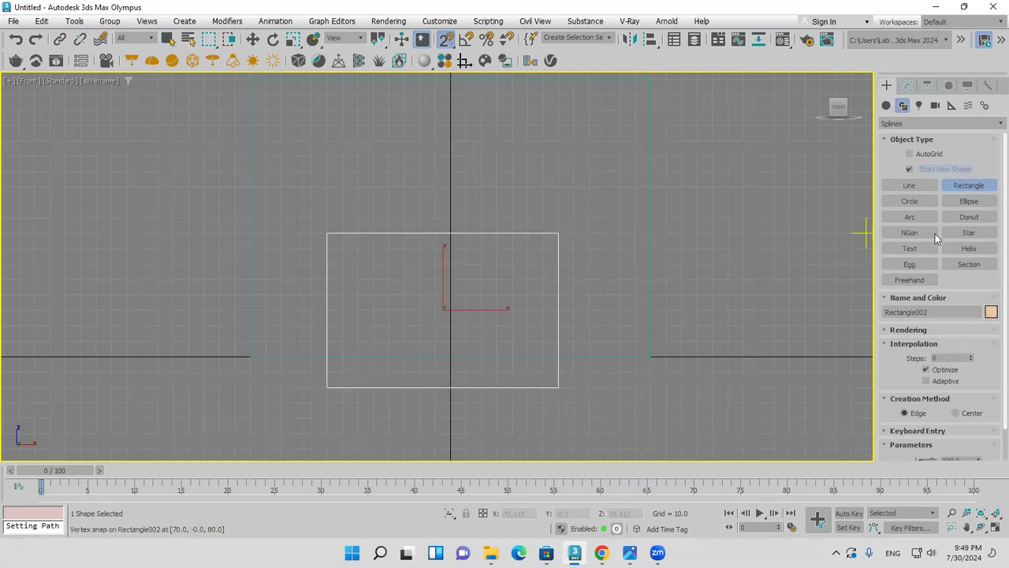
Draw a circle of radius 70 centred on the small rectangle's upper edge at the vertical axis, with Adaptive interpolation enabled
click(916, 202)
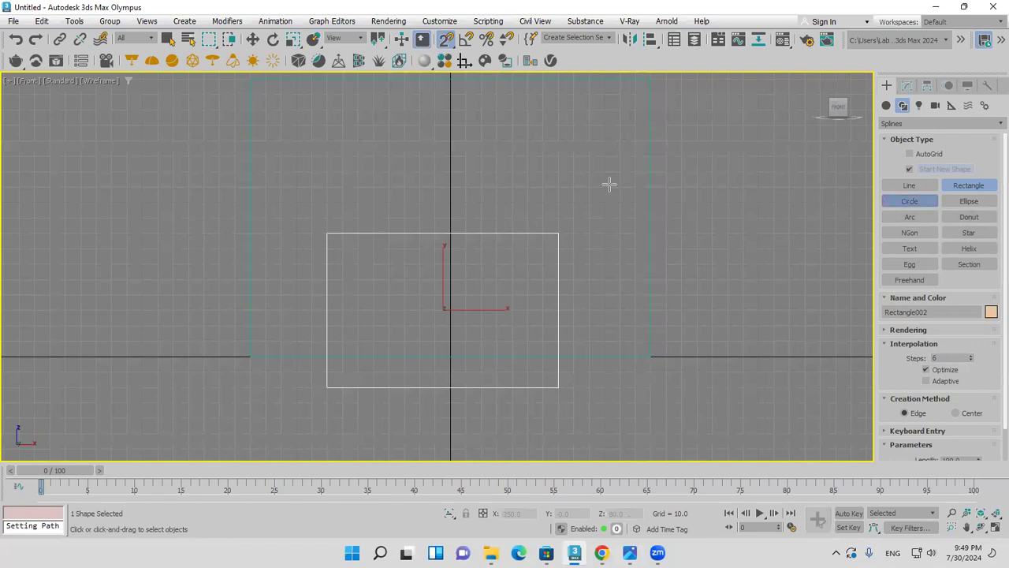
drag(451, 234, 552, 233)
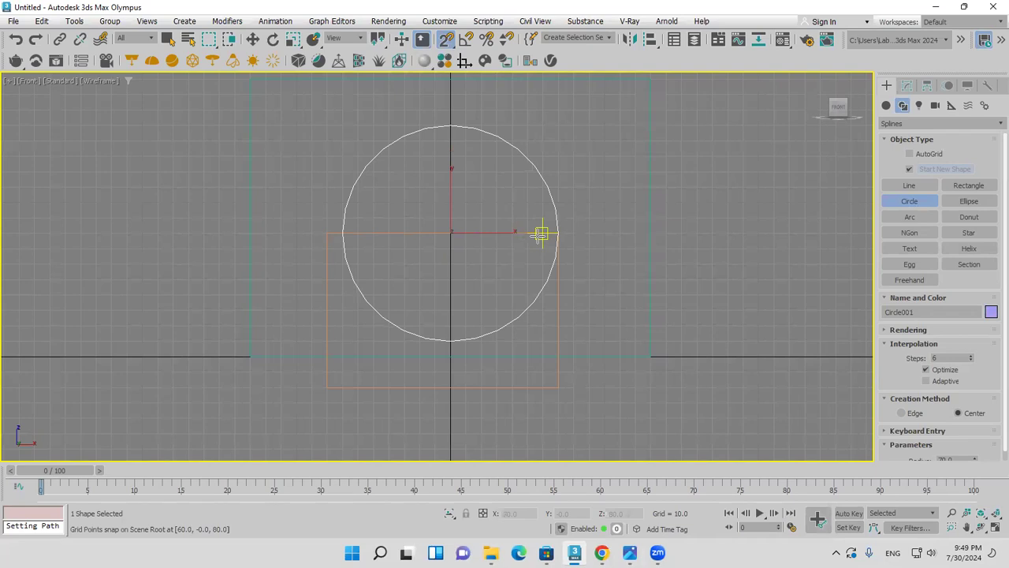
scroll(534, 225, down, 3)
scroll(534, 227, up, 3)
middle_drag(534, 226, 570, 232)
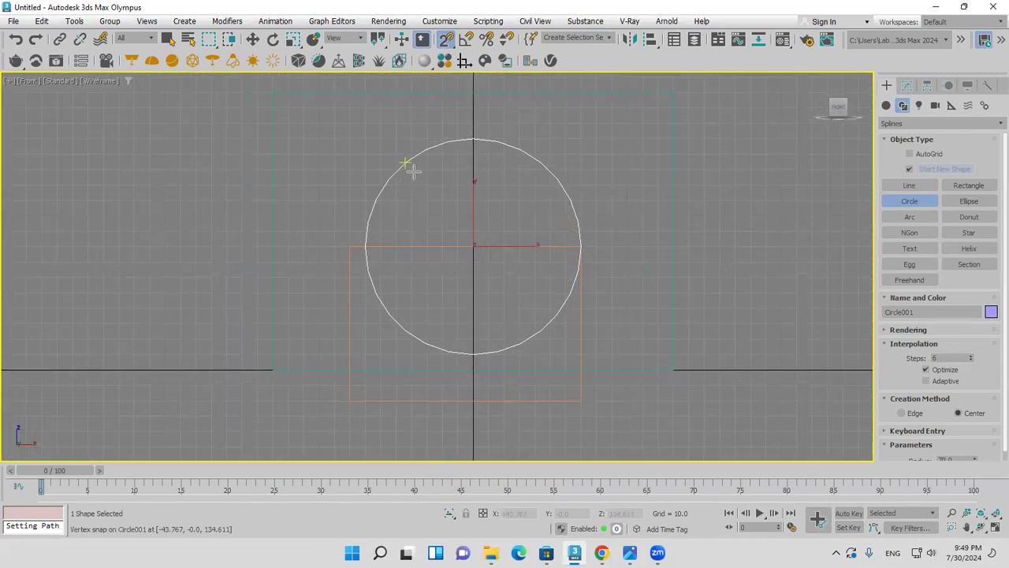
scroll(912, 339, down, 1)
click(927, 370)
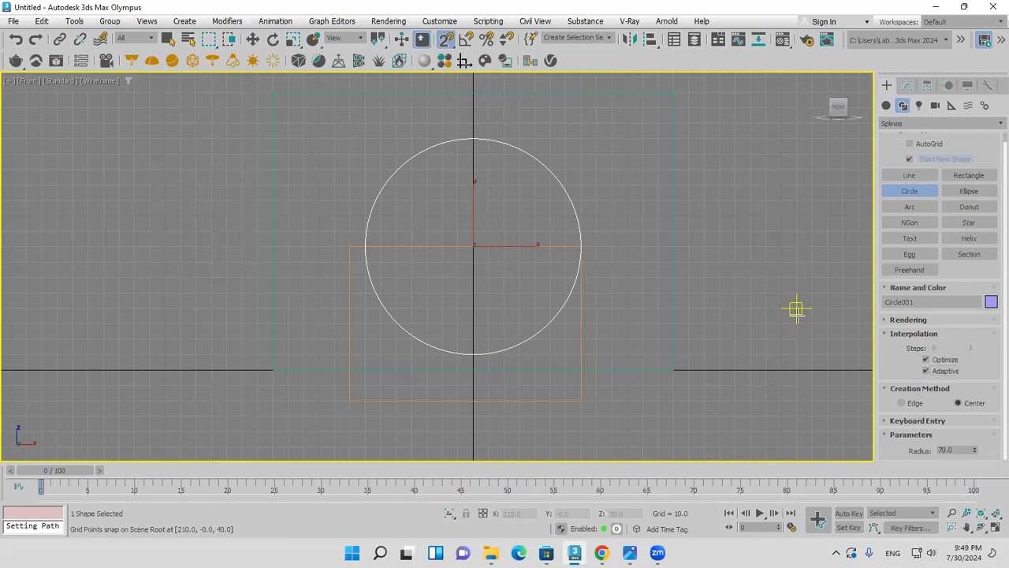
Add an Edit Spline modifier to the circle and attach both rectangles to it
click(907, 87)
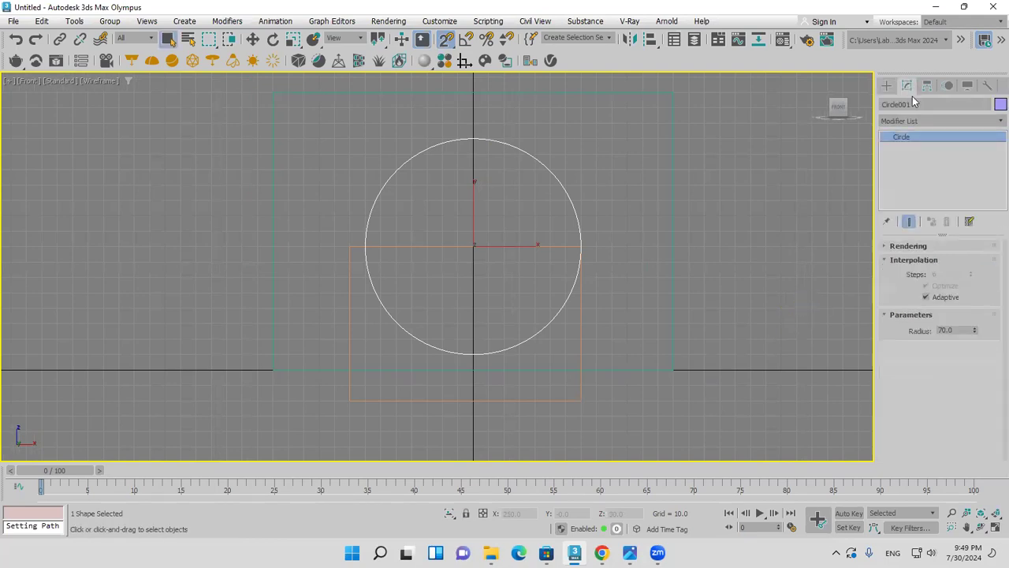
click(916, 120)
text(e)
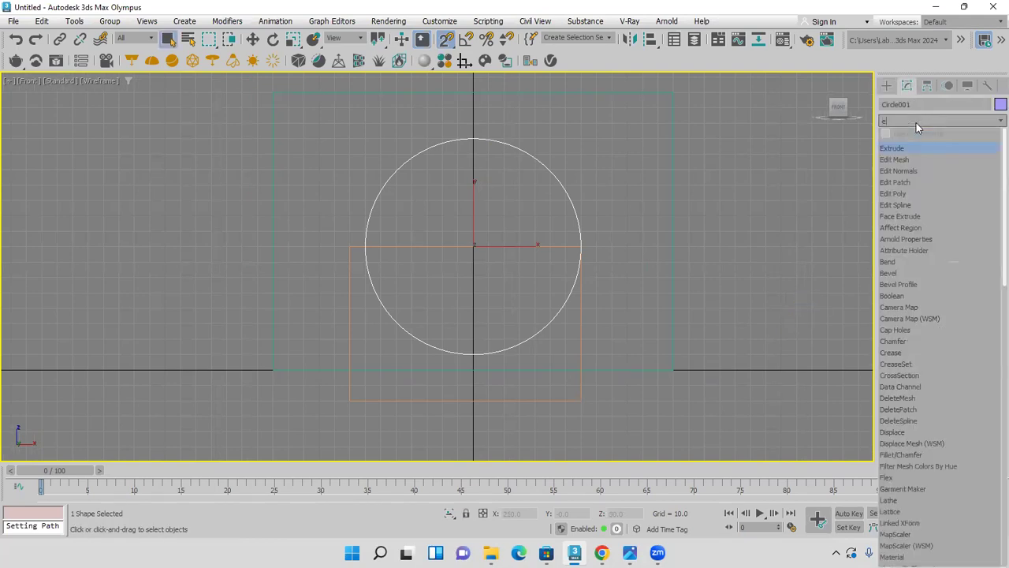
click(913, 205)
drag(897, 359, 929, 227)
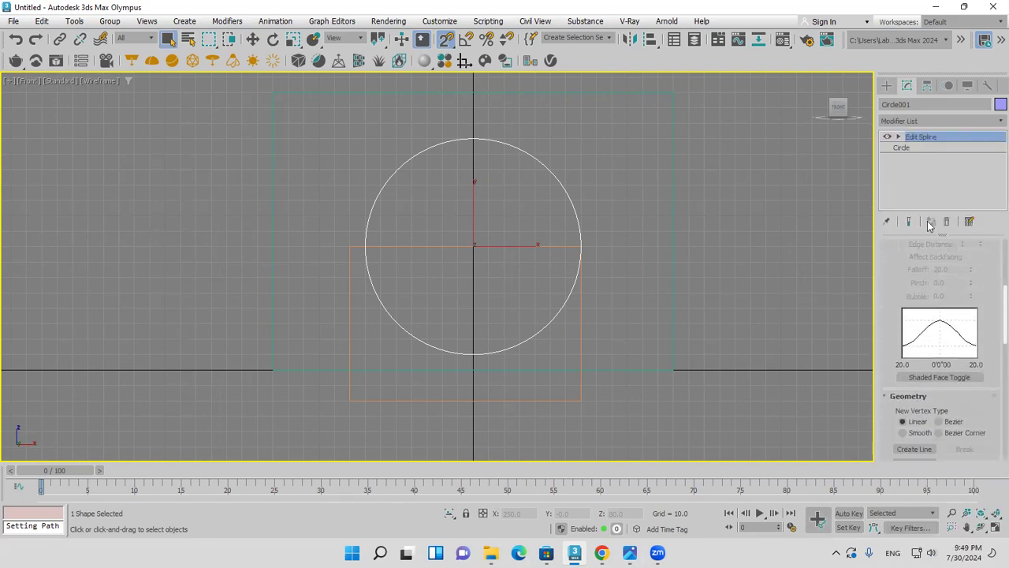
drag(884, 414, 916, 311)
click(915, 321)
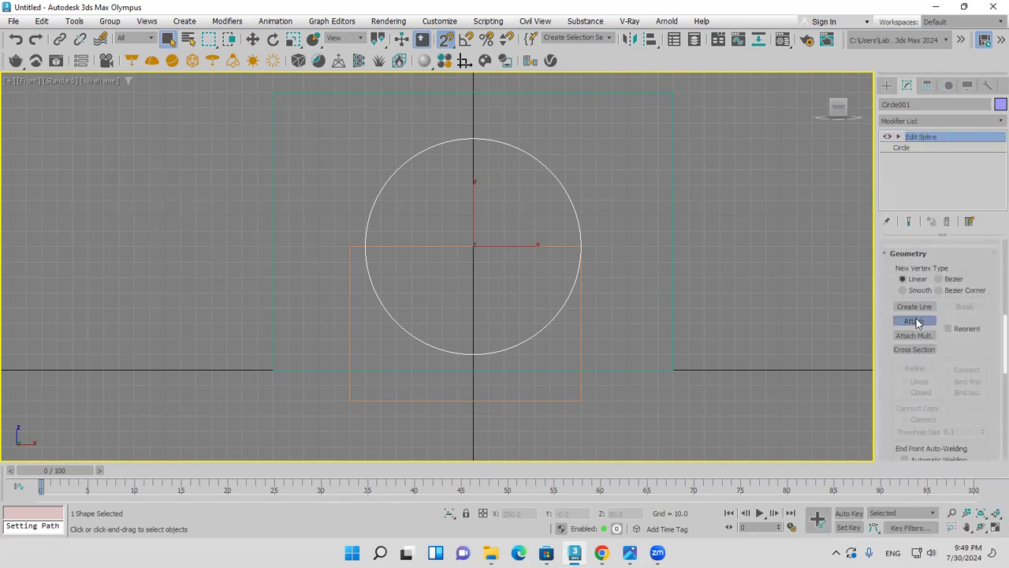
click(578, 337)
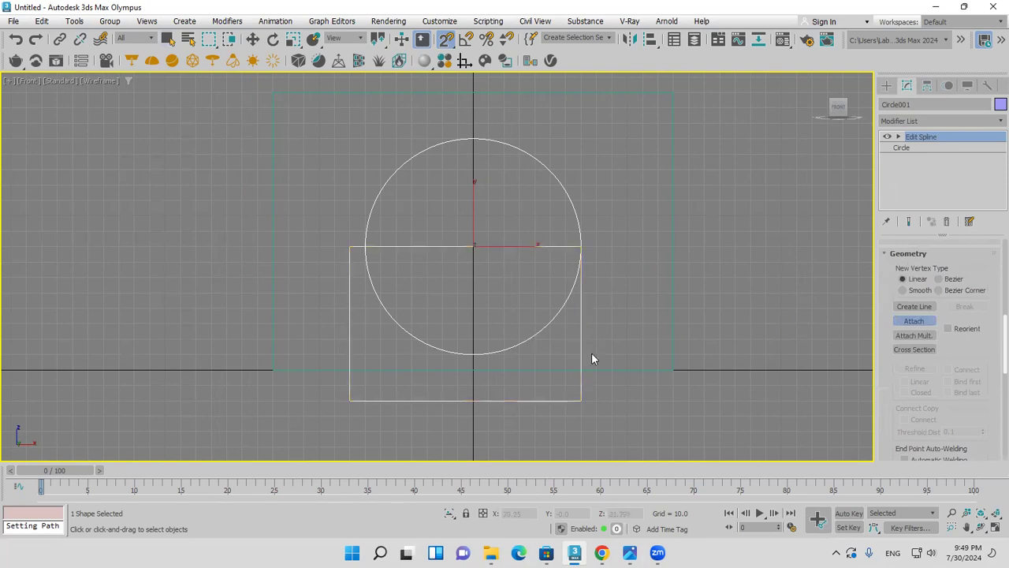
At Spline level, trim the small rectangle's part below the axis, the base line across the opening and the circle's lower half
click(899, 138)
click(921, 169)
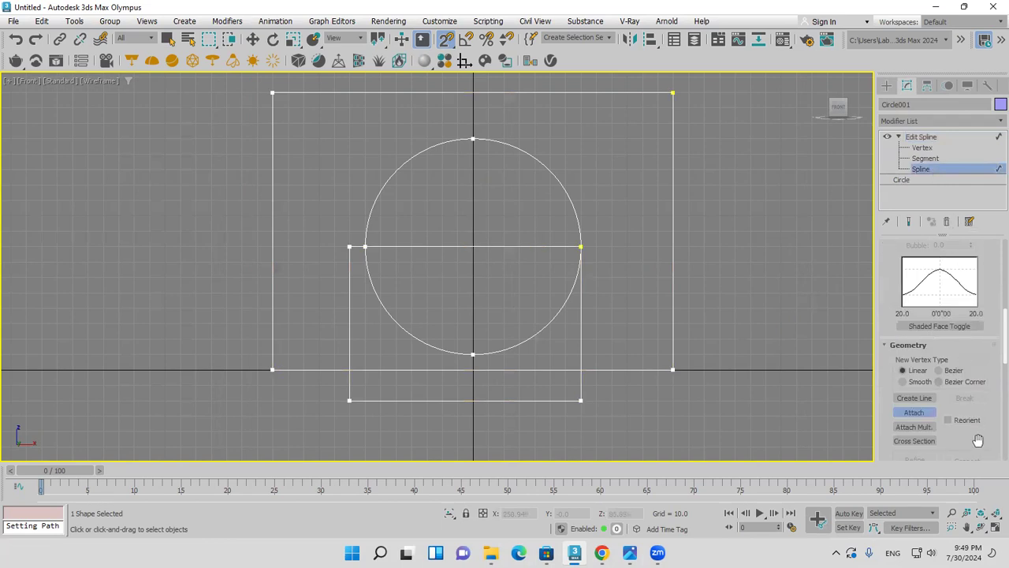
scroll(977, 439, down, 5)
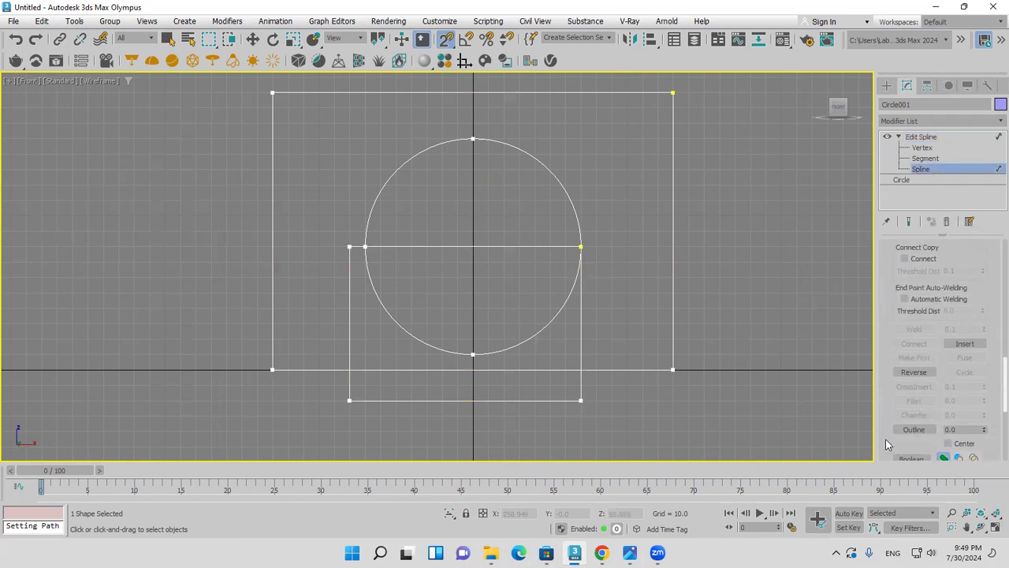
scroll(886, 439, down, 4)
click(914, 353)
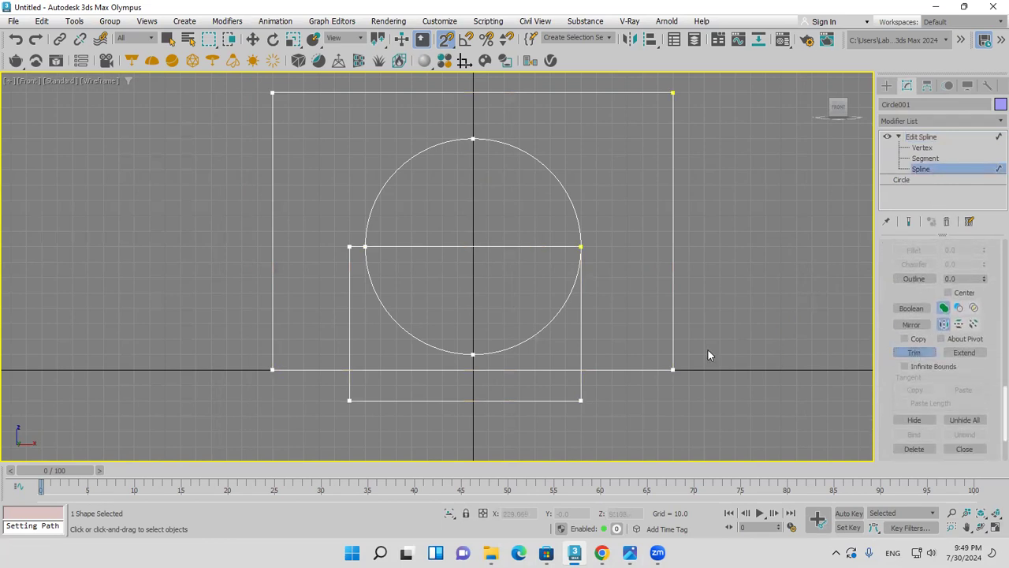
click(519, 397)
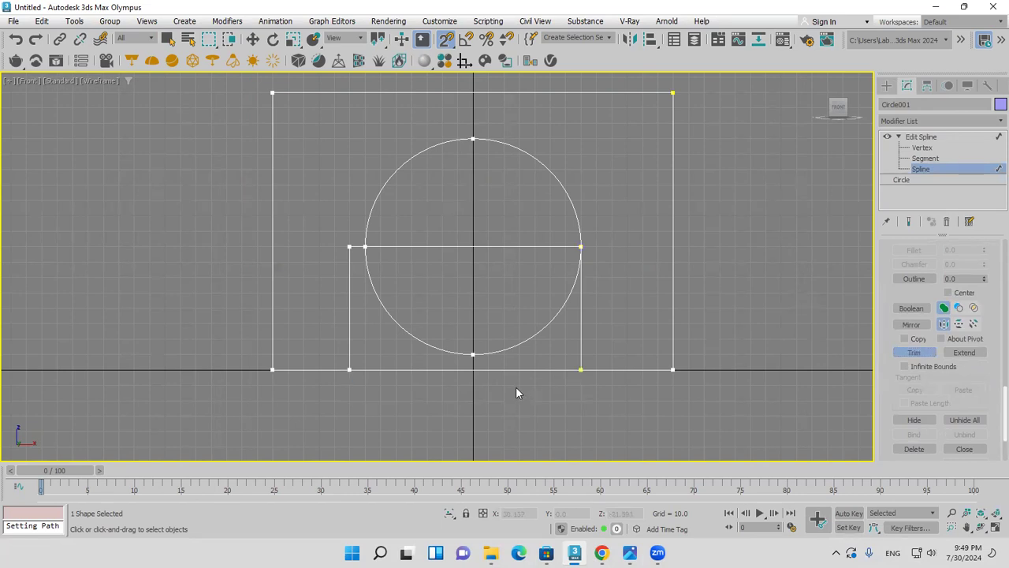
click(519, 369)
click(519, 343)
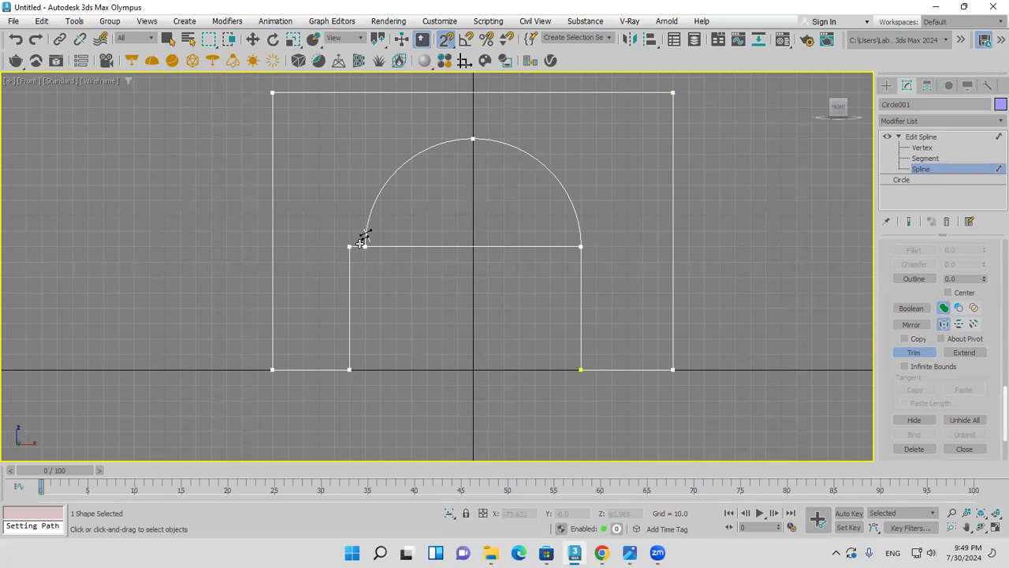
Undo the trims and the rectangle attachments, and delete the circle
key(ctrl+z)
key(ctrl+z)
key(ctrl+z)
key(ctrl+z)
key(ctrl+z)
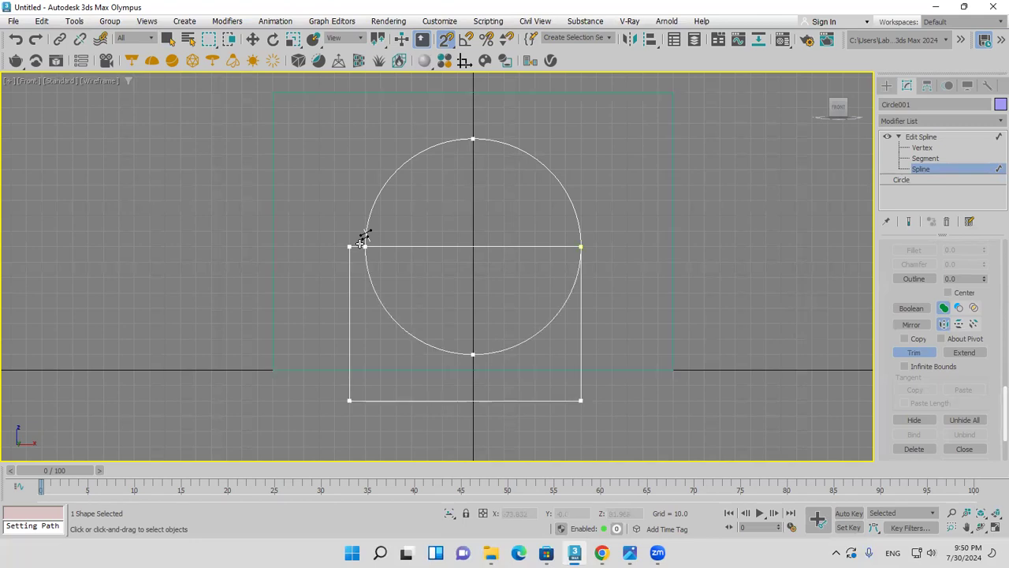
key(ctrl+z)
key(w)
key(Delete)
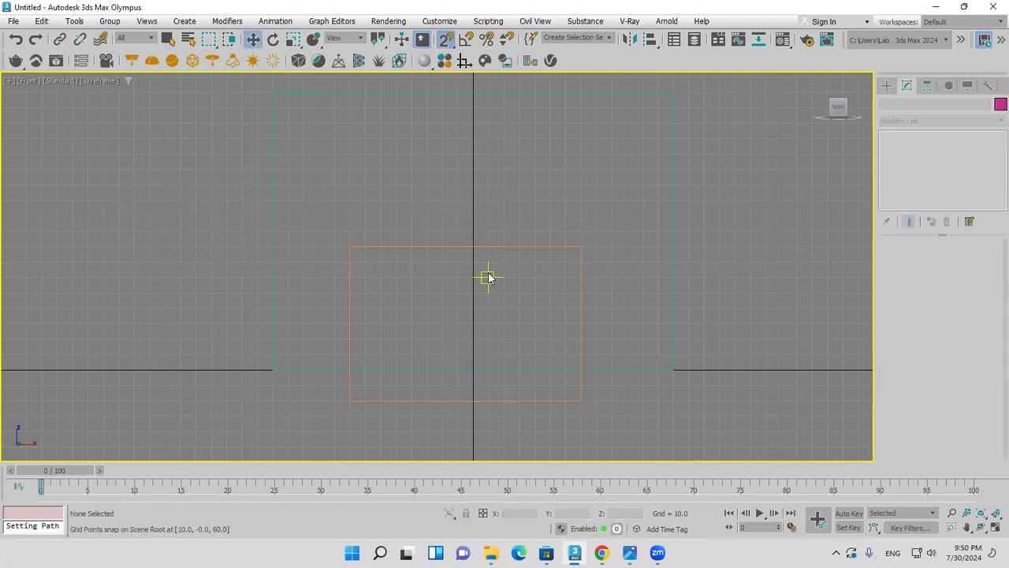
Recolor the two remaining rectangles white and delete them from the scene
click(886, 85)
drag(777, 144, 490, 322)
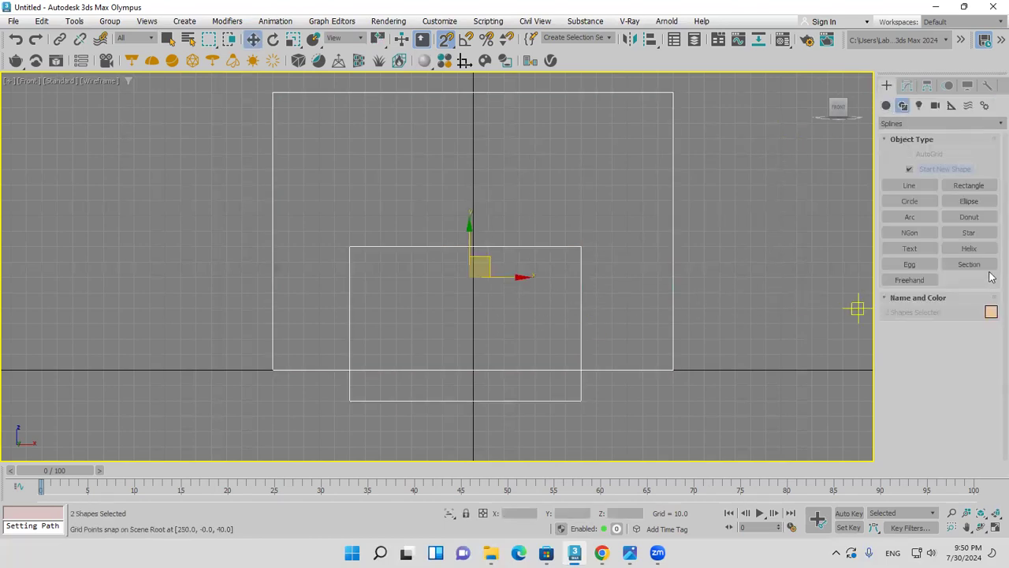
click(991, 312)
click(617, 304)
click(580, 344)
click(921, 201)
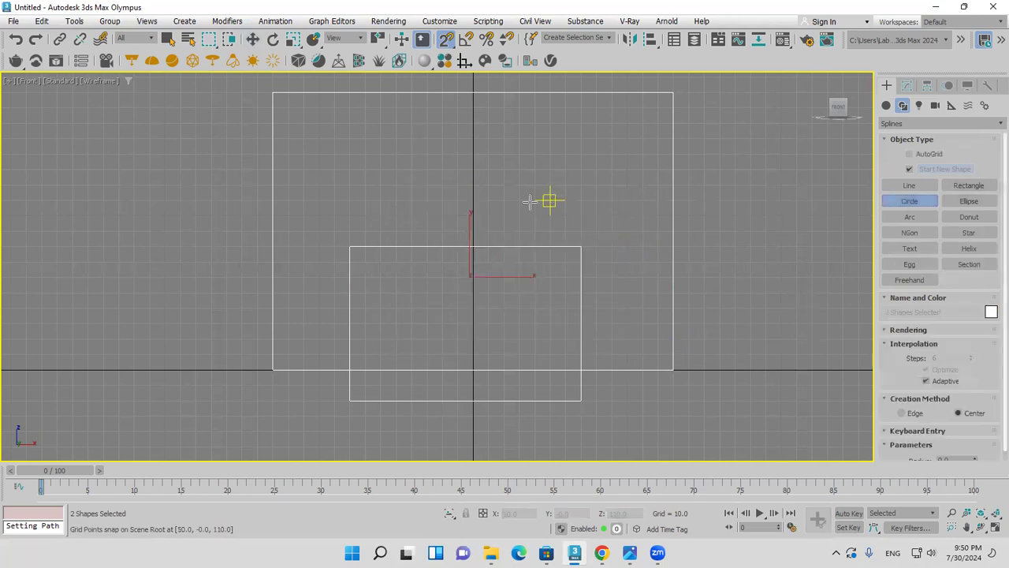
key(Delete)
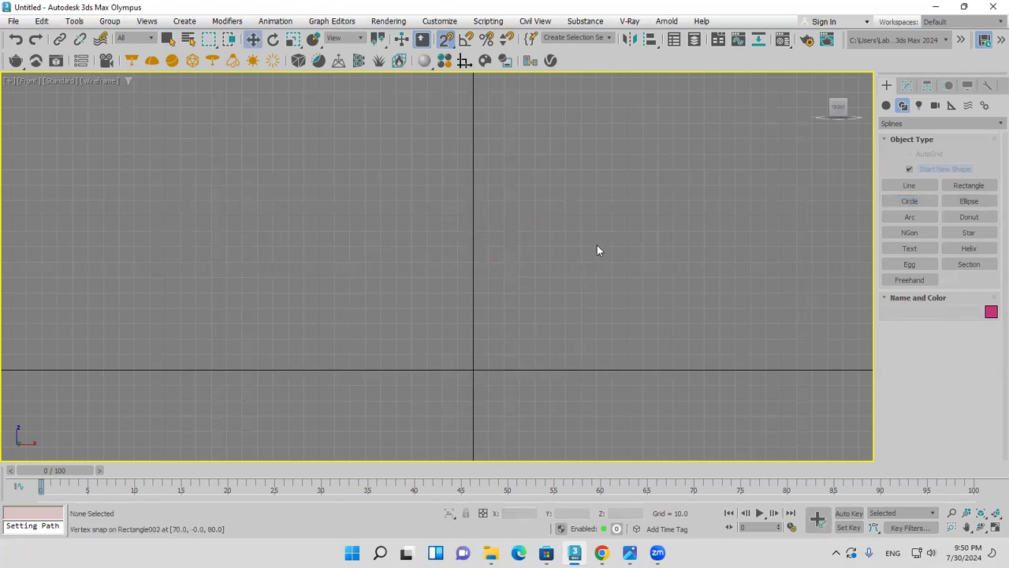
Draw a large rectangle about 330 units high standing on the horizontal axis and a smaller one crossing its base at the centre
click(969, 185)
scroll(442, 270, down, 3)
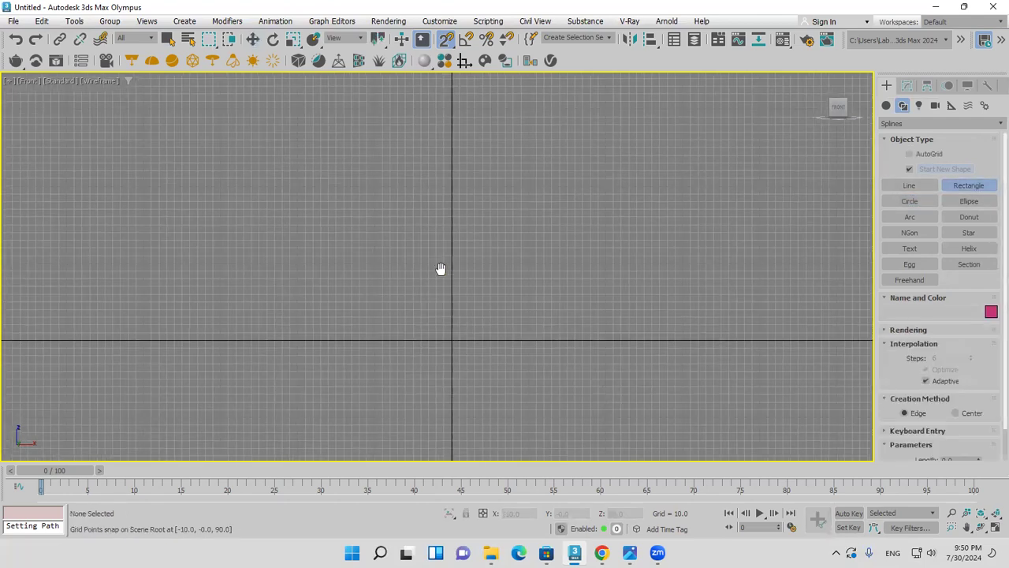
mouse_move(309, 362)
mouse_down()
mouse_move(572, 176)
mouse_move(618, 116)
mouse_move(601, 110)
mouse_up()
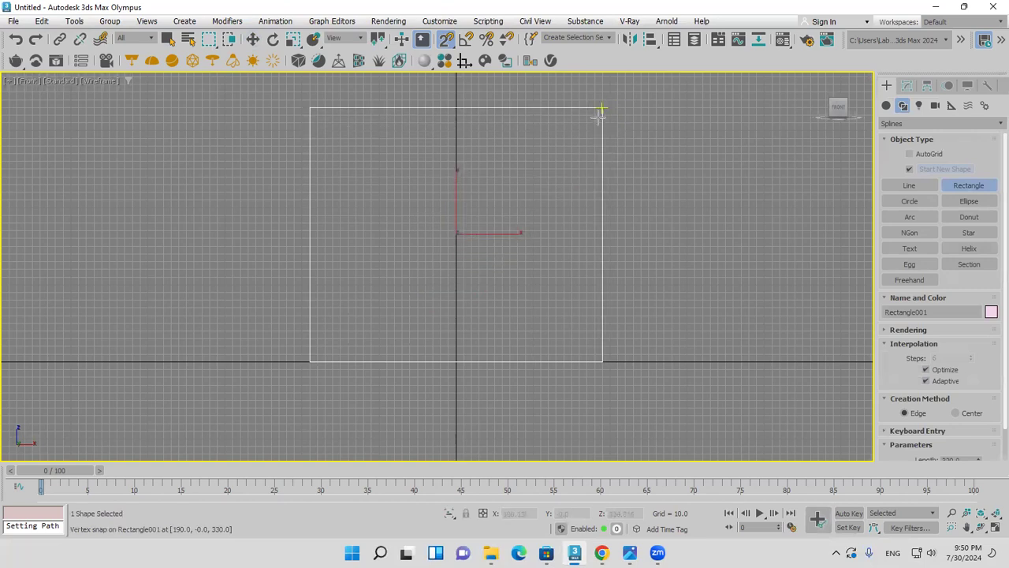
drag(386, 377, 525, 231)
Draw a circle of radius 90 centred on the small rectangle's upper edge and add an Edit Spline modifier to it
click(901, 205)
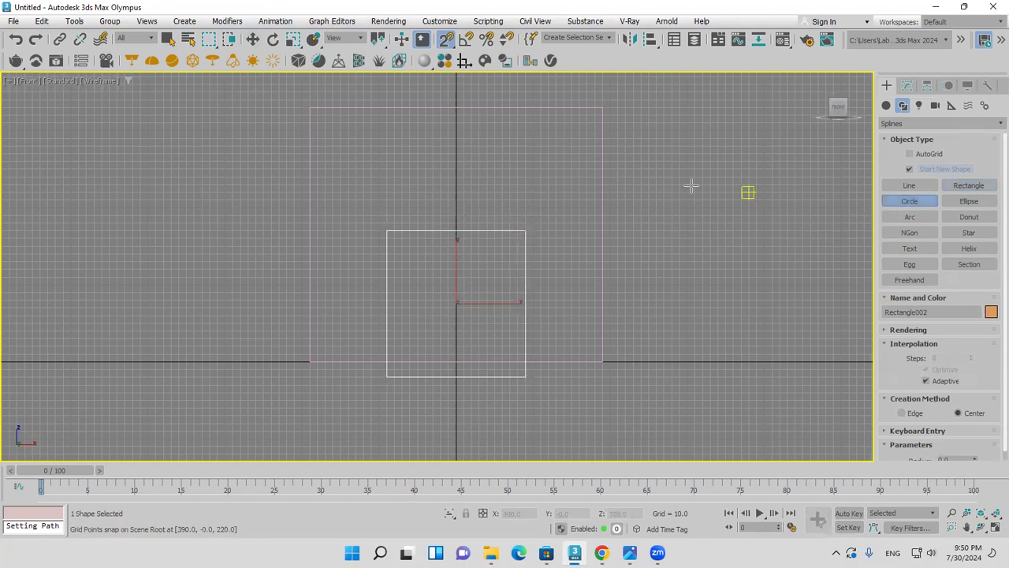
drag(456, 230, 524, 230)
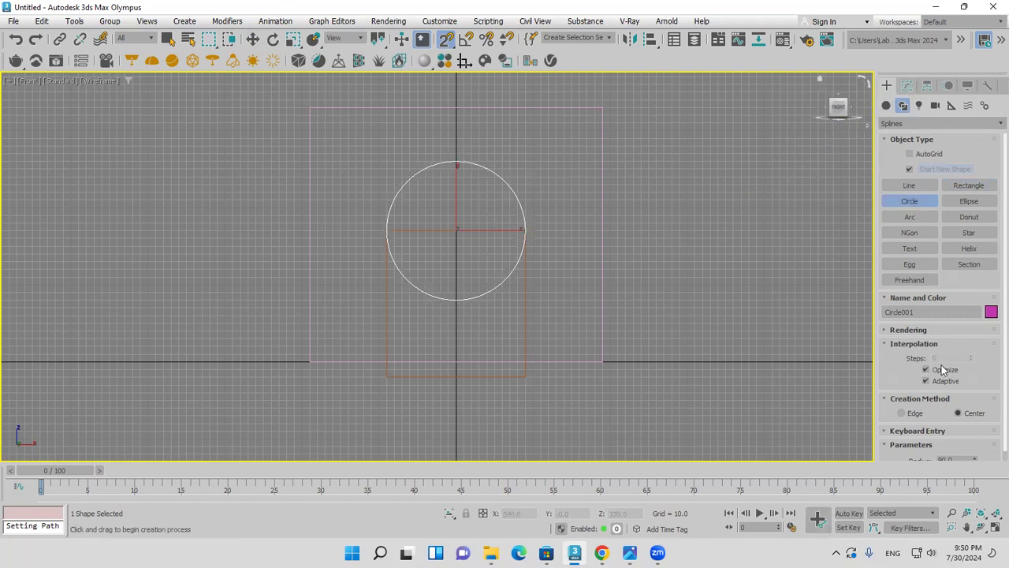
click(906, 85)
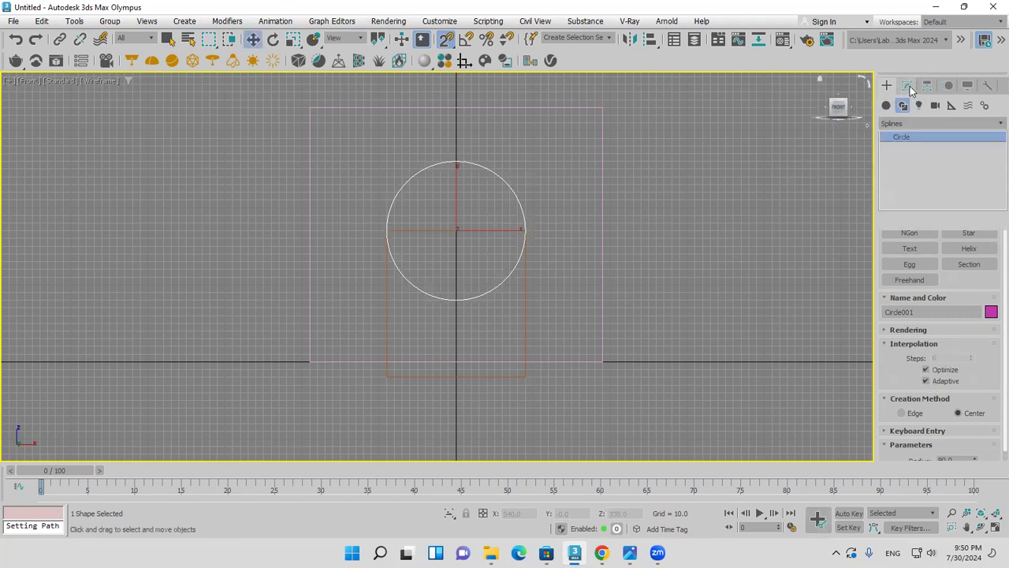
click(921, 122)
text(e)
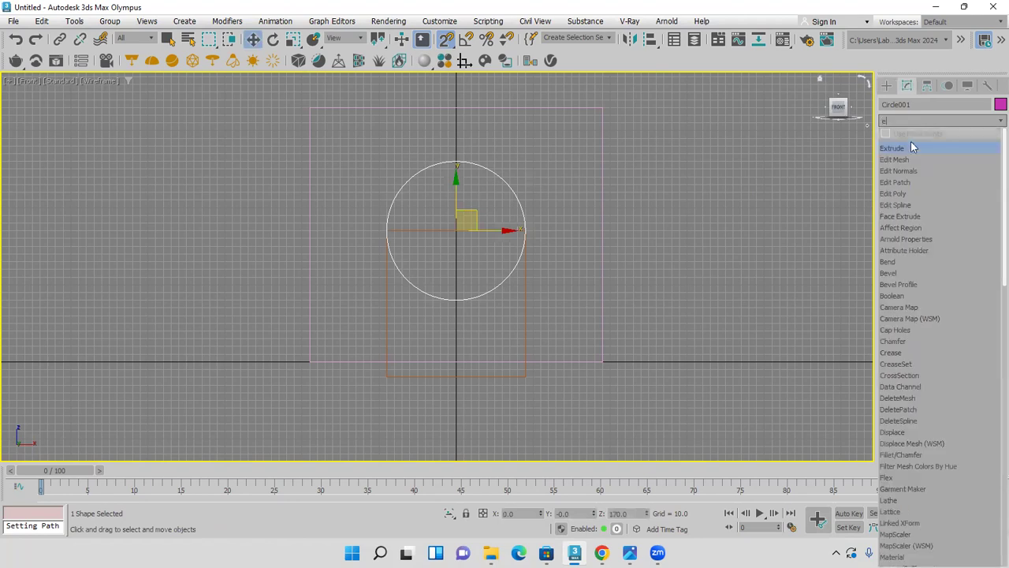
click(915, 211)
Attach the small and large rectangles to the circle's spline
scroll(915, 357, down, 5)
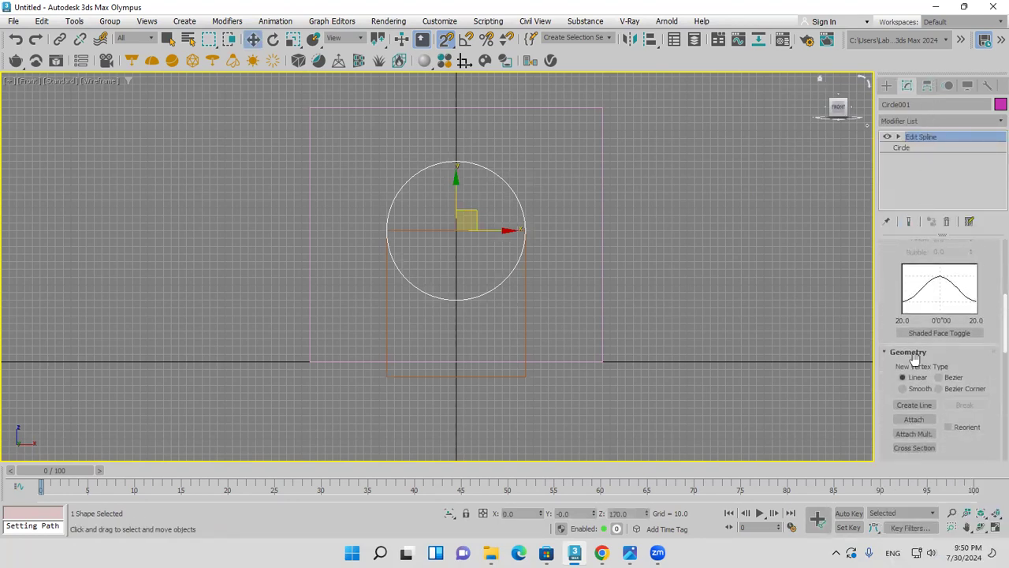
click(914, 419)
click(515, 376)
click(511, 361)
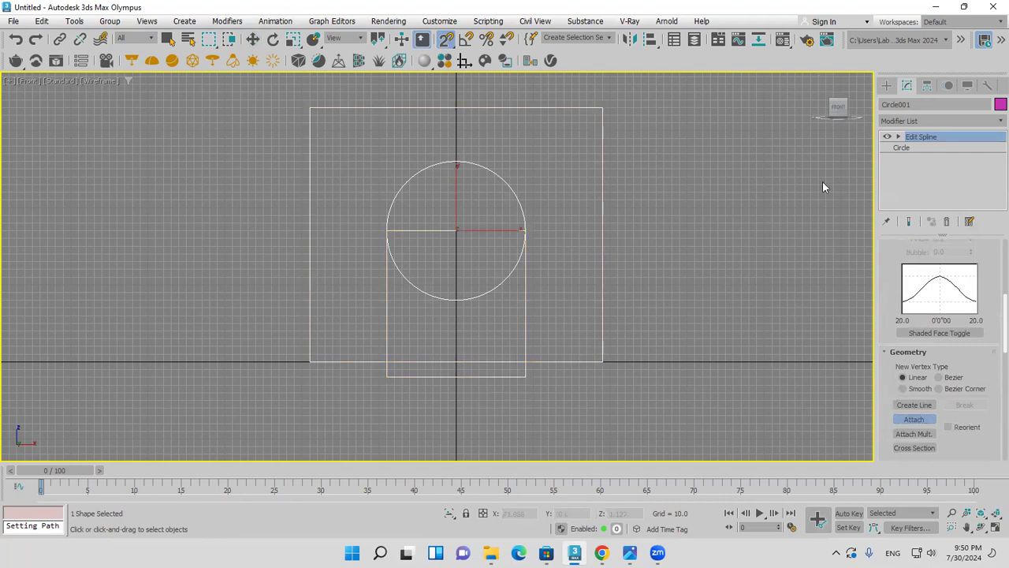
At Spline level, trim the part below the axis, the base line in the opening, the circle's lower half and its diameter line
click(898, 137)
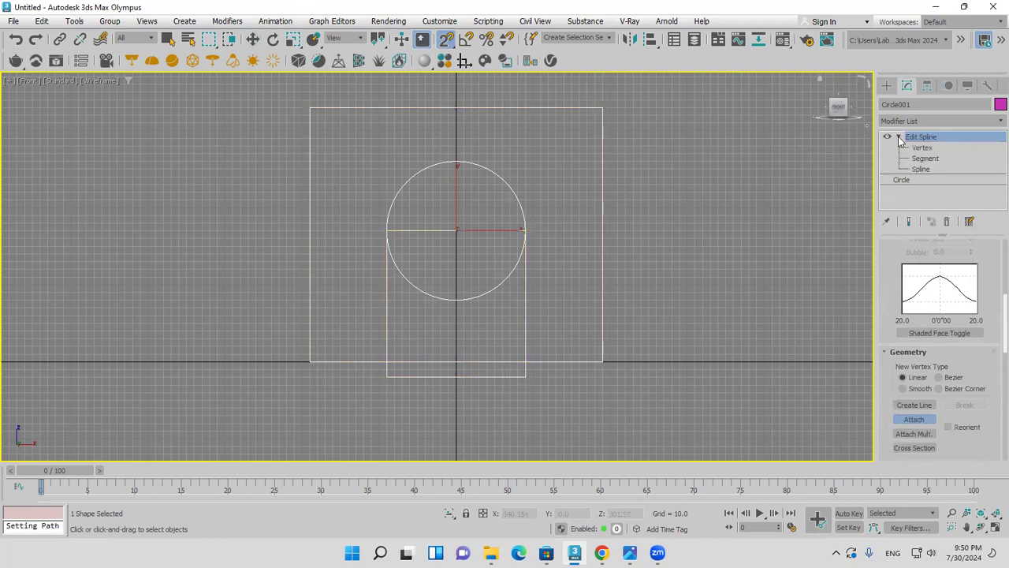
click(923, 170)
scroll(971, 283, down, 10)
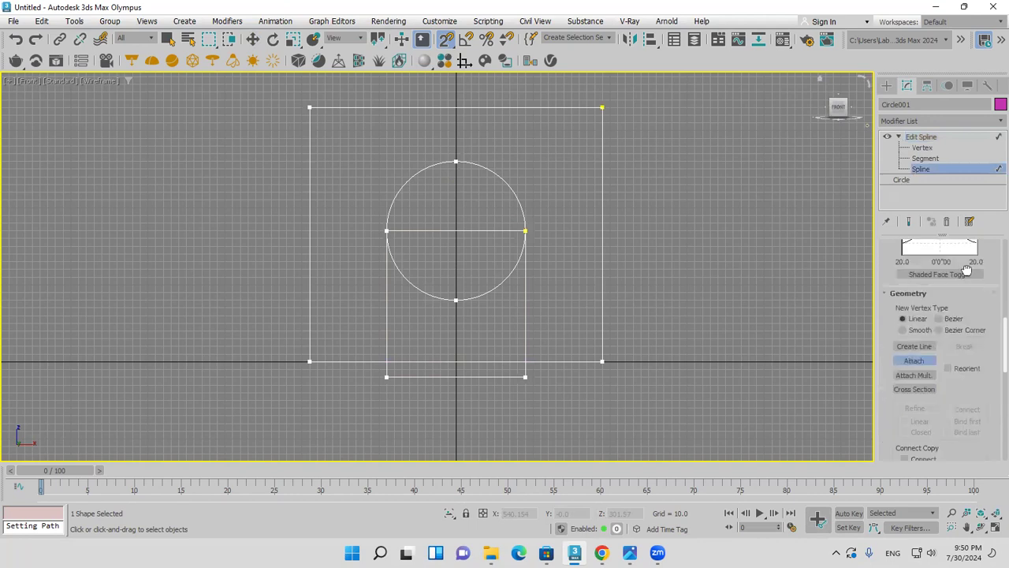
click(913, 406)
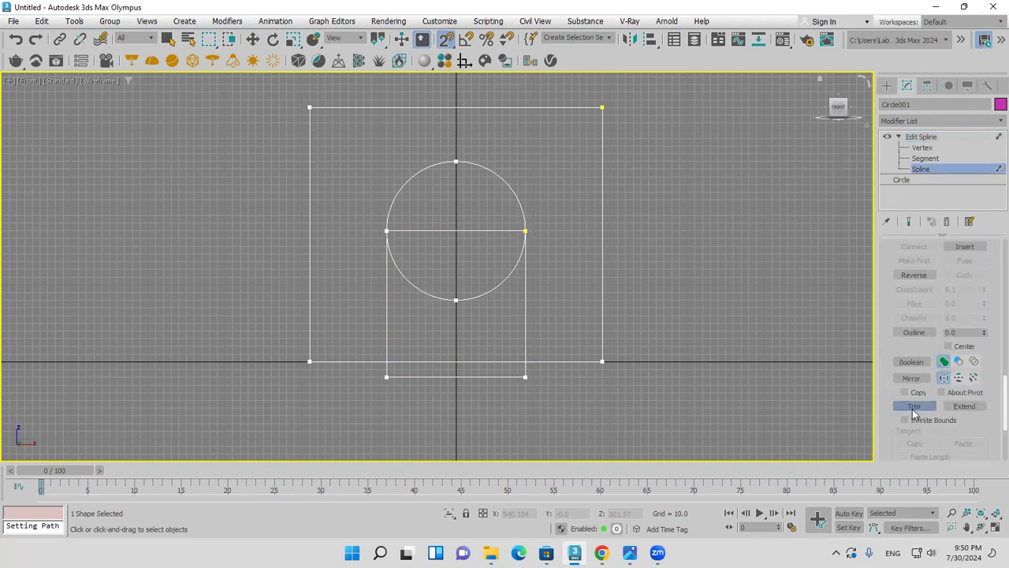
click(499, 377)
click(486, 291)
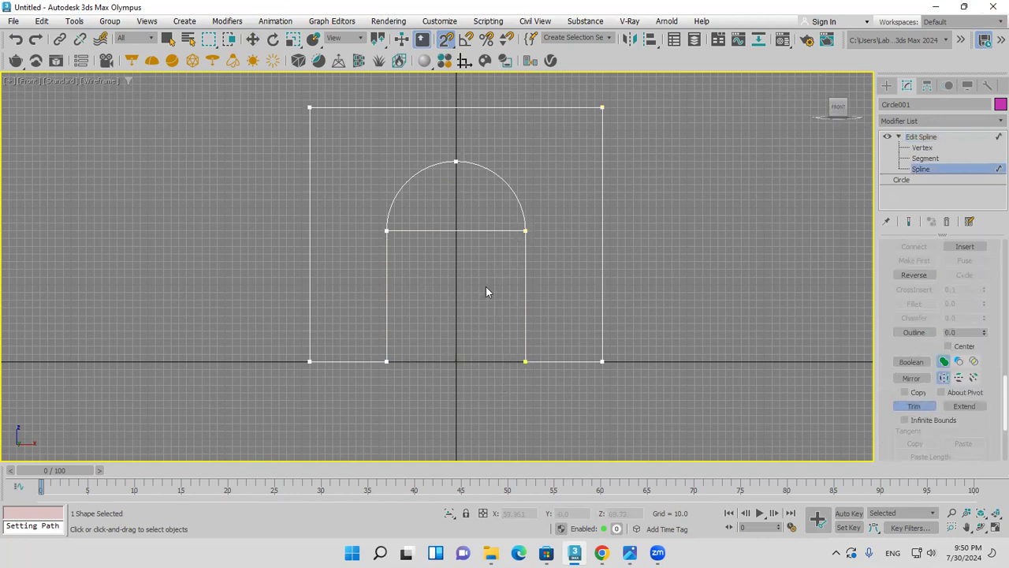
Weld all vertices of the arched-opening profile with a threshold of 0.1
click(930, 148)
drag(165, 380, 165, 380)
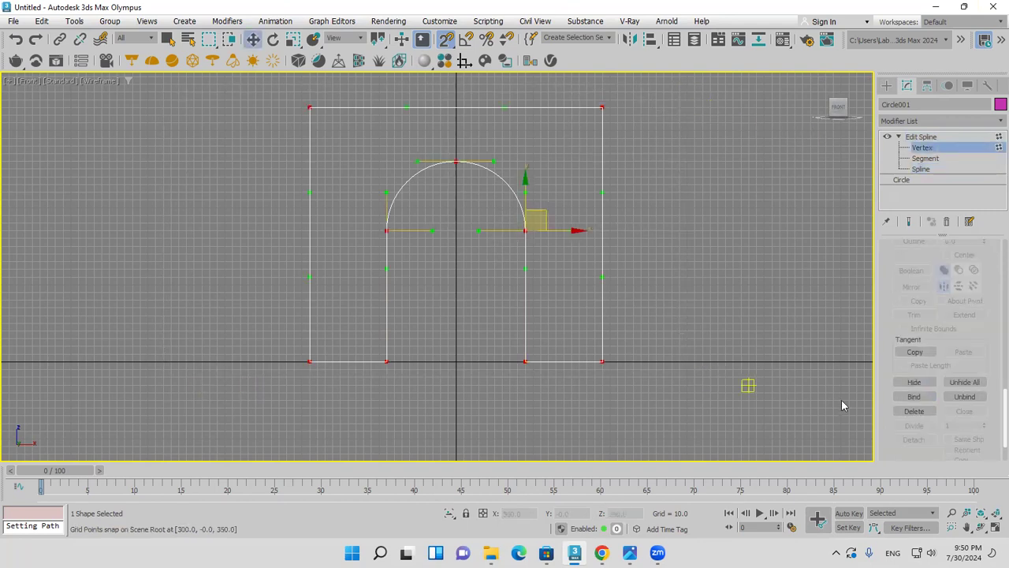
scroll(892, 331, down, 3)
scroll(899, 363, up, 5)
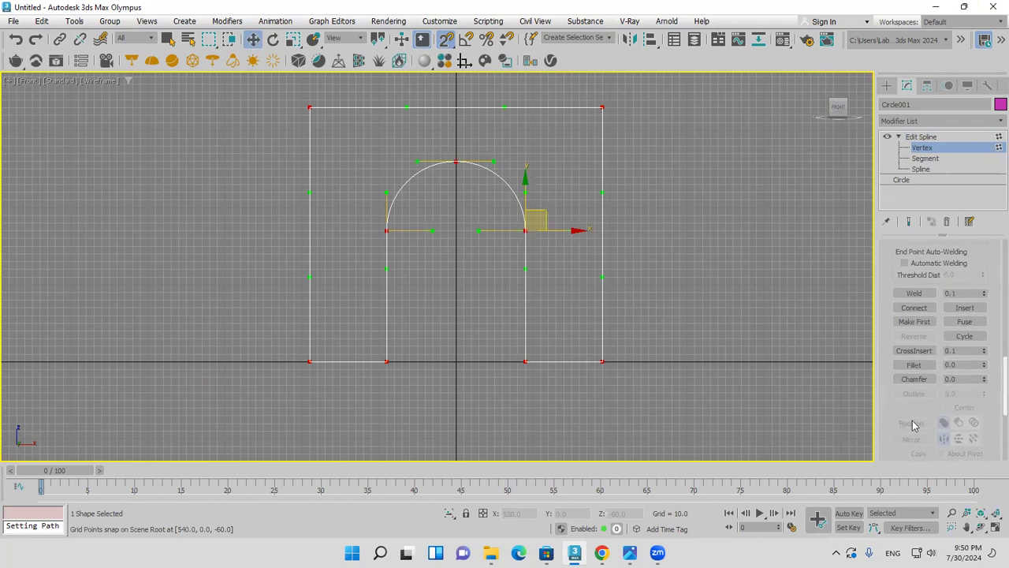
click(913, 296)
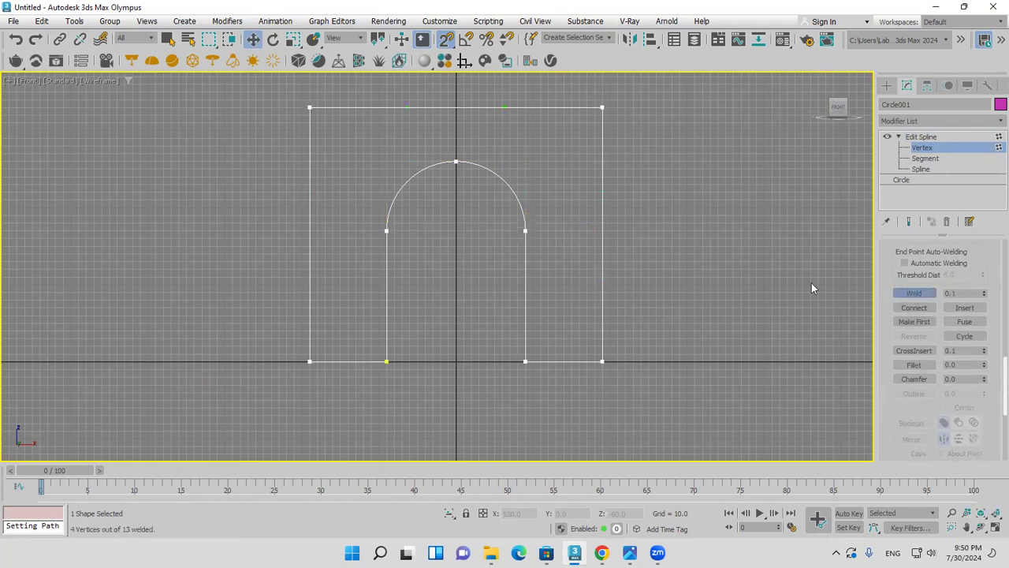
Convert the arch's apex vertex to Corner for a pointed shape, and move the apex and both side vertices slightly down
click(453, 161)
right_click(454, 160)
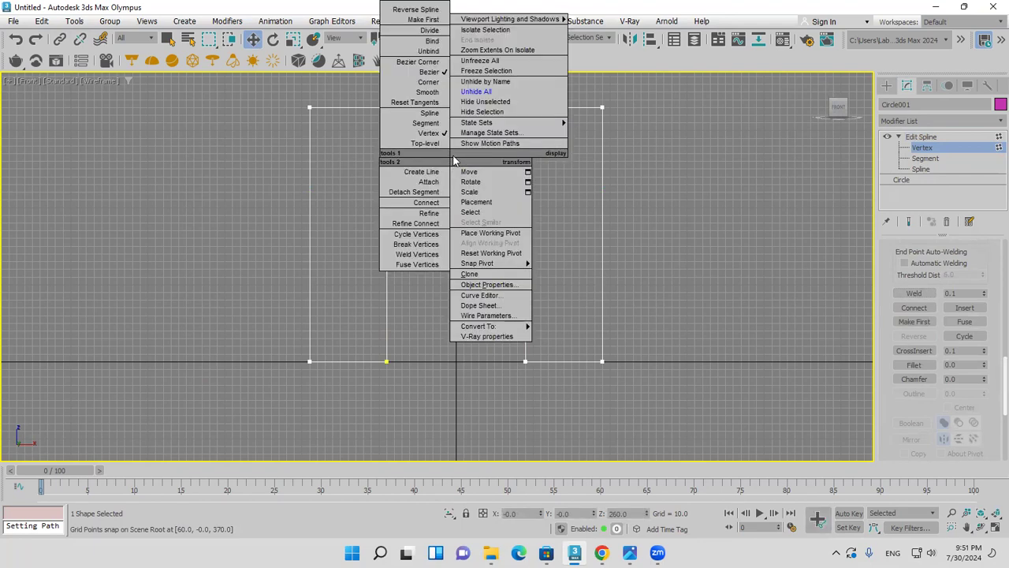
click(425, 82)
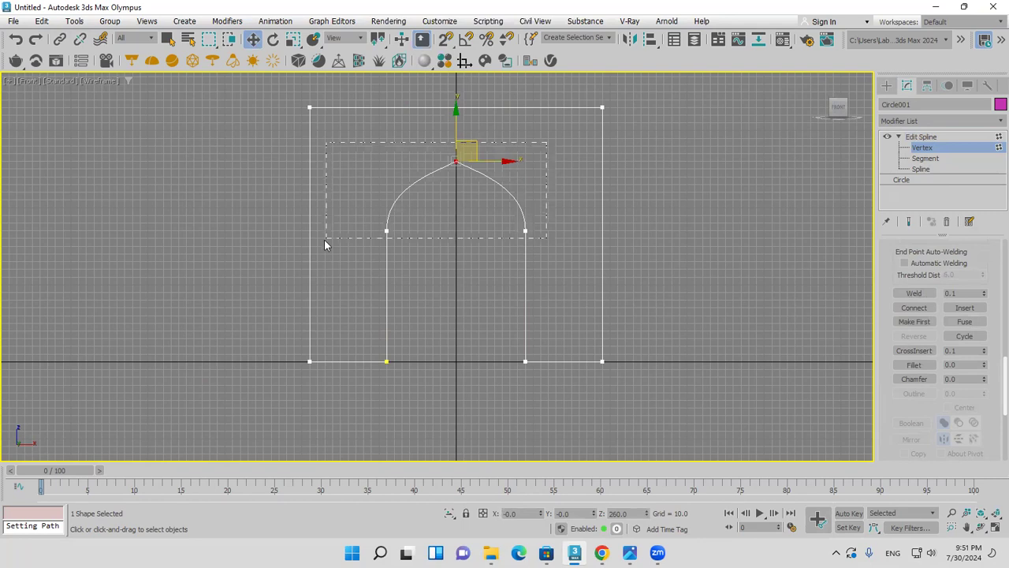
drag(324, 239, 325, 238)
drag(525, 181, 524, 207)
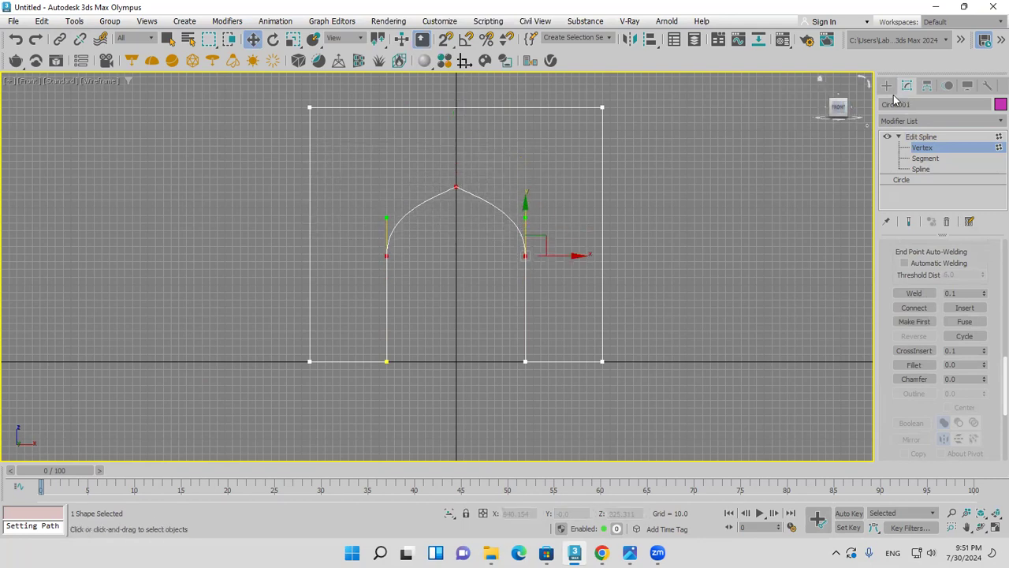
Copy the arch's segments about 378 units along X, beside the wall outline, and detach the copy as the separate shape Shape001
click(926, 159)
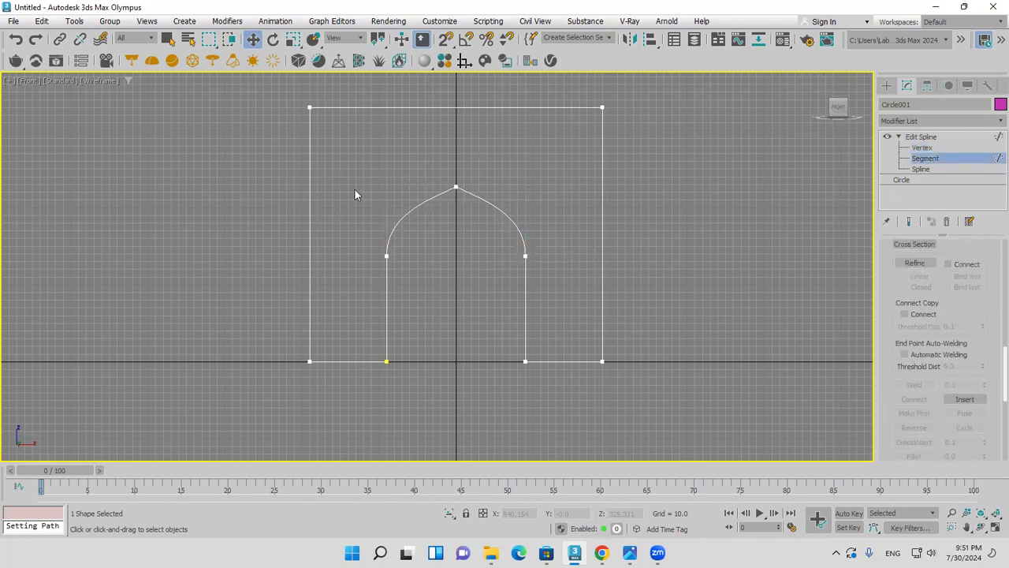
mouse_move(537, 297)
mouse_down()
mouse_move(522, 274)
mouse_move(790, 274)
mouse_up()
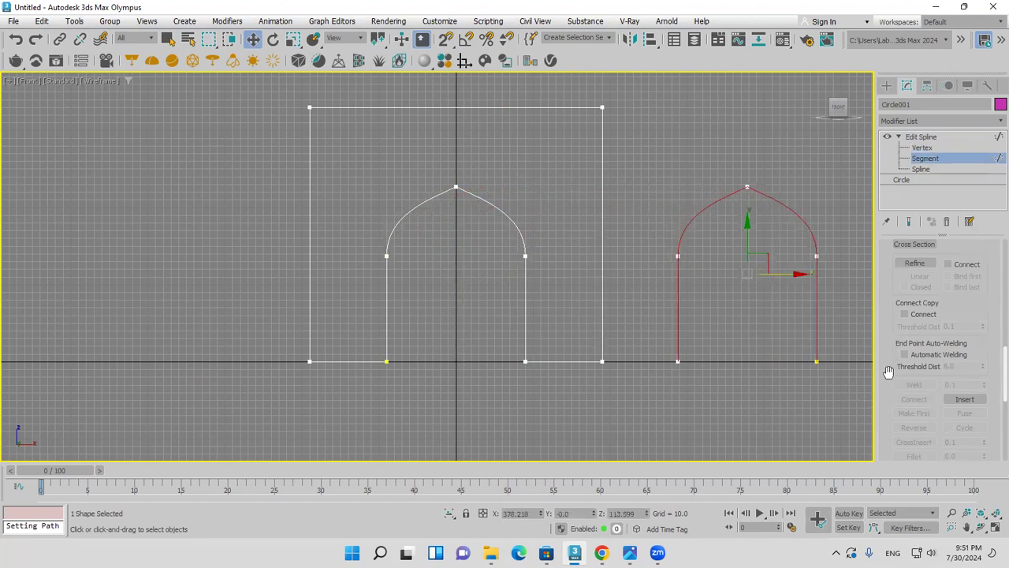
scroll(891, 367, down, 10)
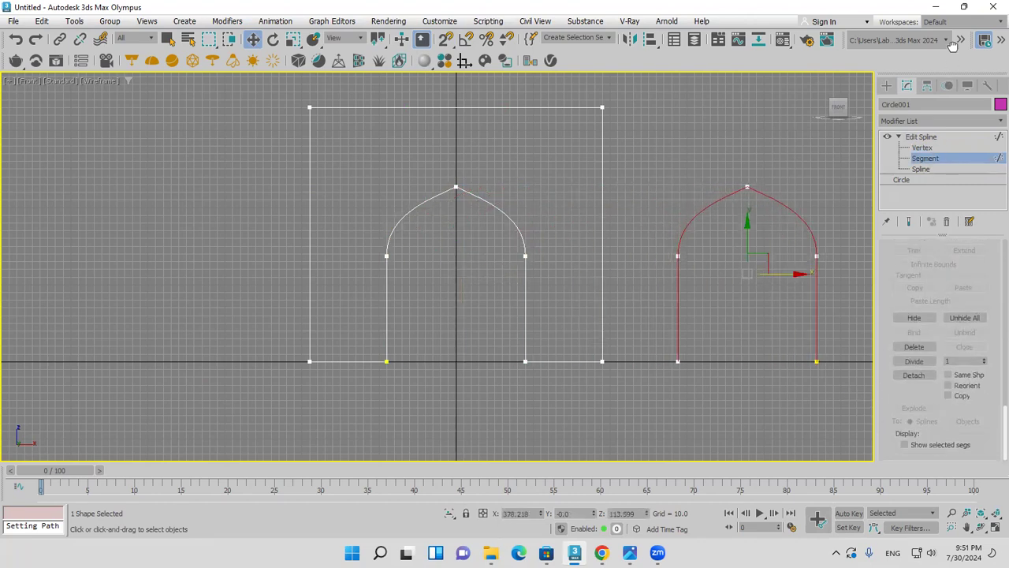
click(914, 376)
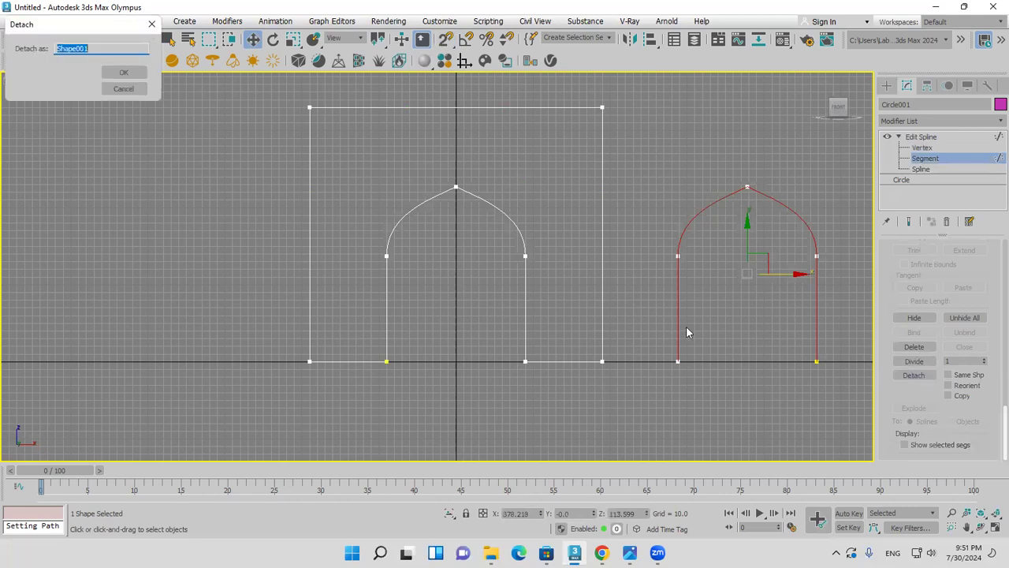
click(122, 71)
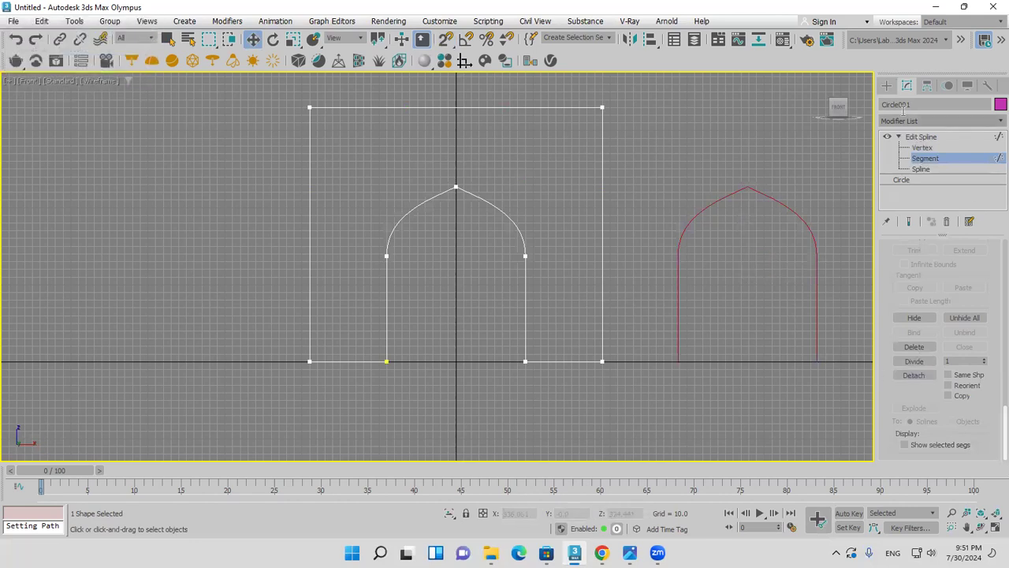
click(887, 85)
middle_drag(737, 254, 576, 281)
click(906, 85)
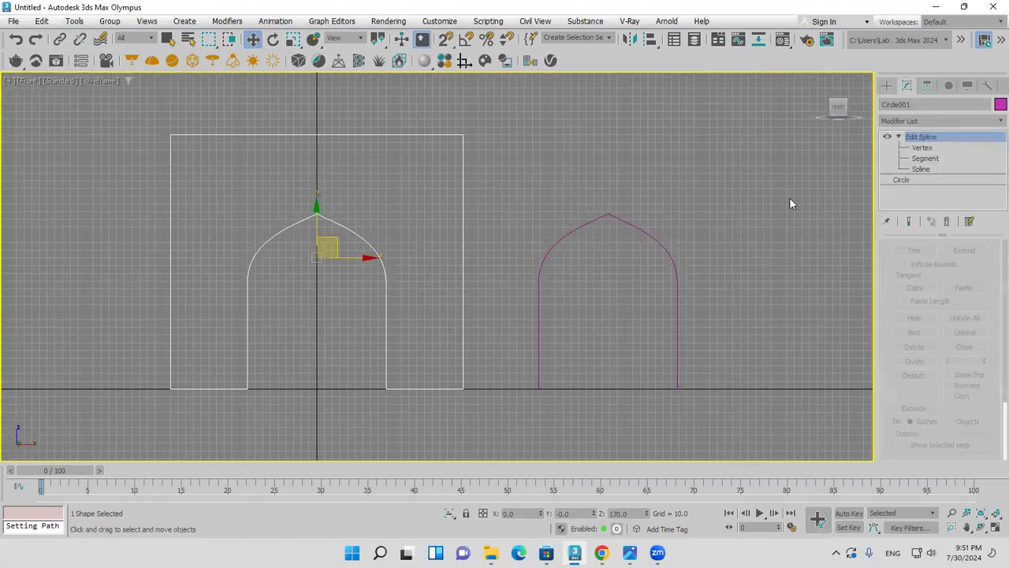
click(942, 170)
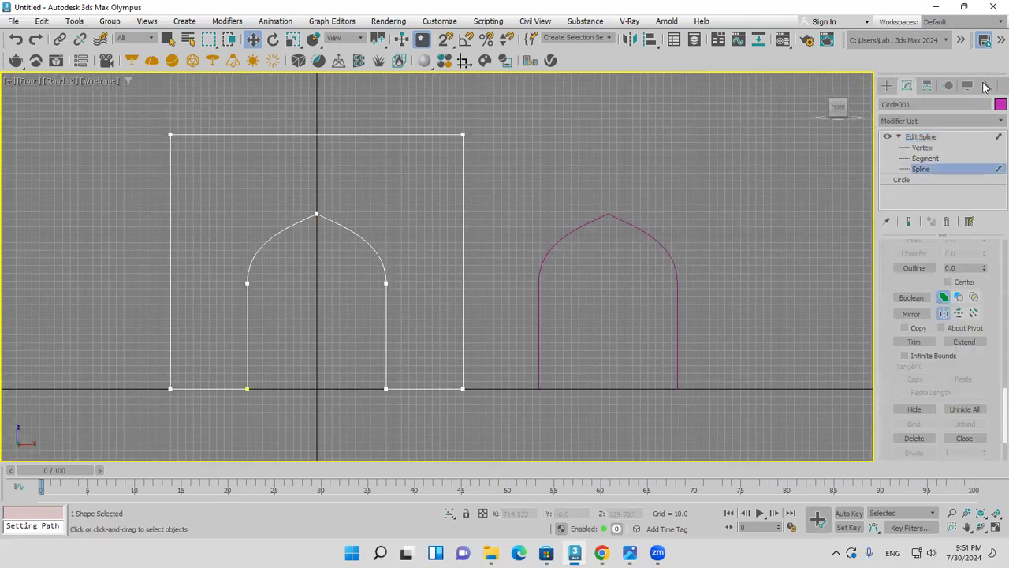
click(887, 85)
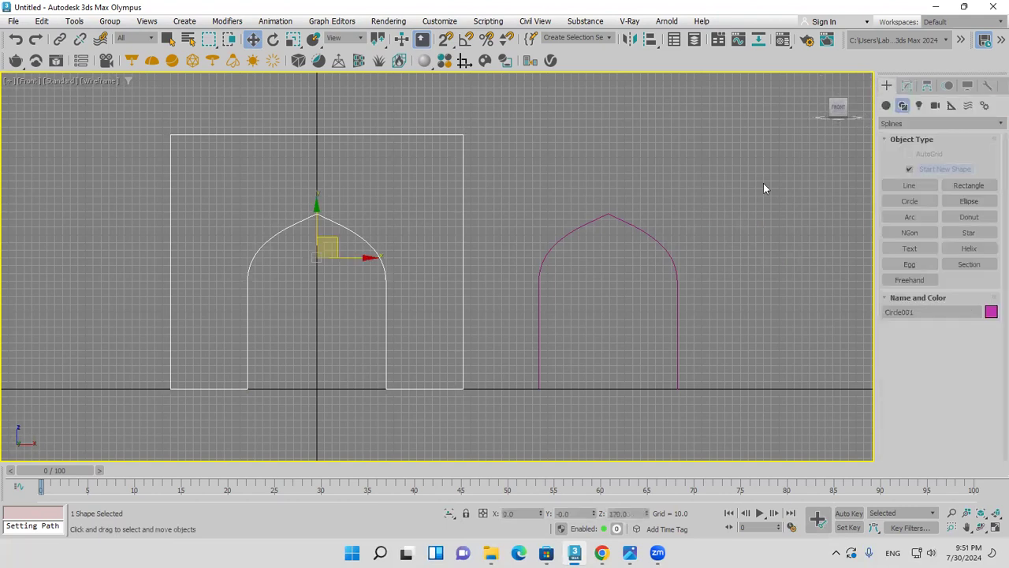
Outline the detached arch's spline slightly inward at Spline level to form a thin frame
click(677, 260)
click(906, 86)
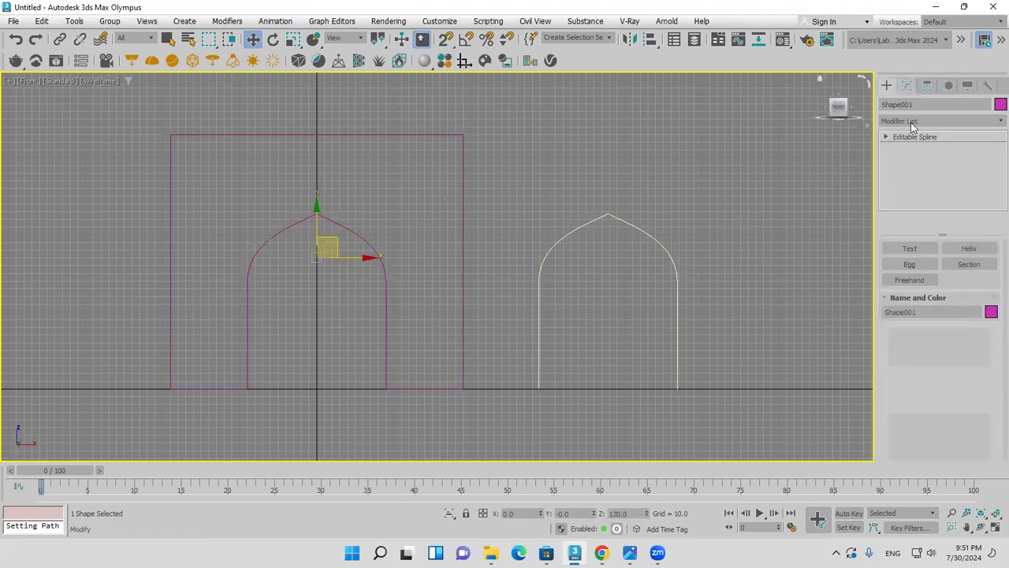
click(887, 138)
click(911, 169)
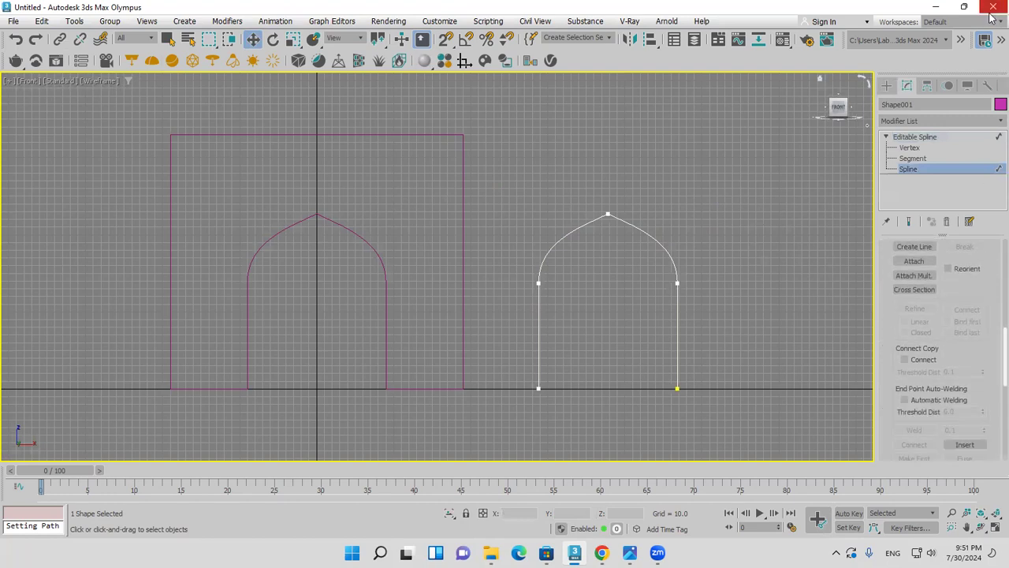
scroll(961, 363, down, 5)
scroll(895, 391, down, 4)
scroll(895, 404, up, 1)
click(914, 282)
click(667, 257)
drag(667, 257, 674, 247)
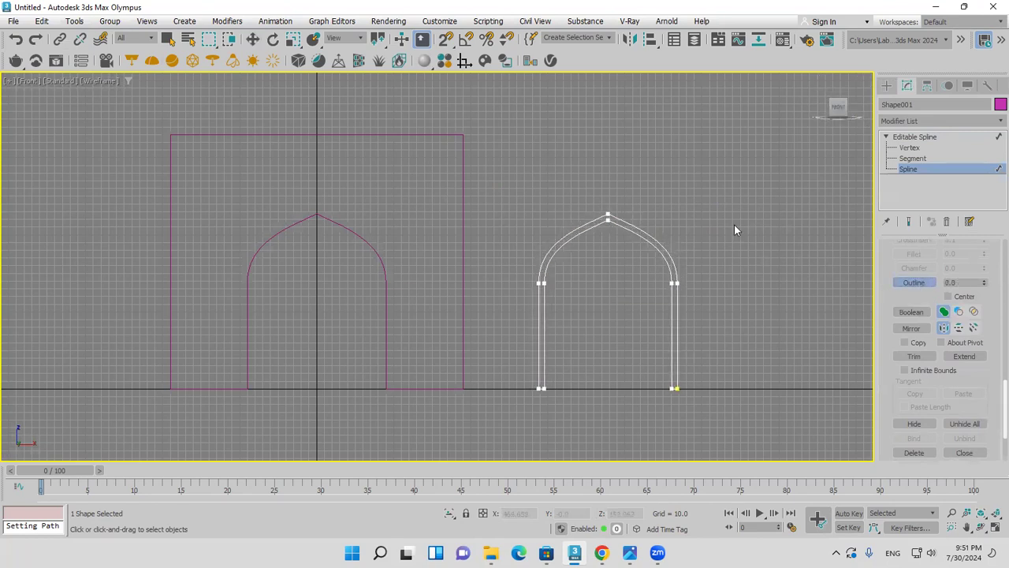
click(887, 86)
Switch to the four-viewport layout and extrude the wall profile with the arched opening by 158 units
click(996, 527)
click(995, 513)
scroll(793, 409, down, 3)
middle_drag(793, 409, 786, 360)
click(672, 371)
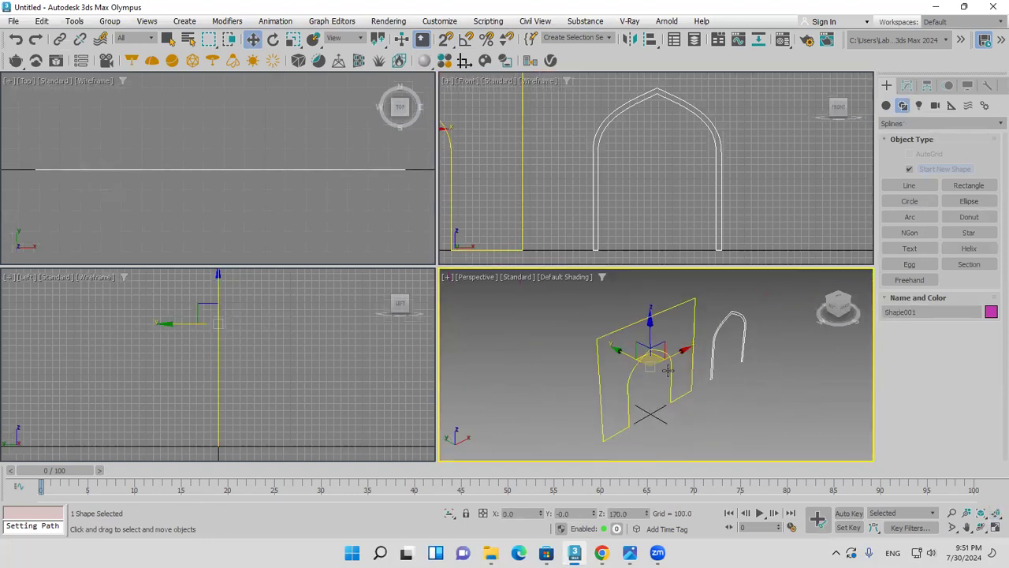
click(907, 86)
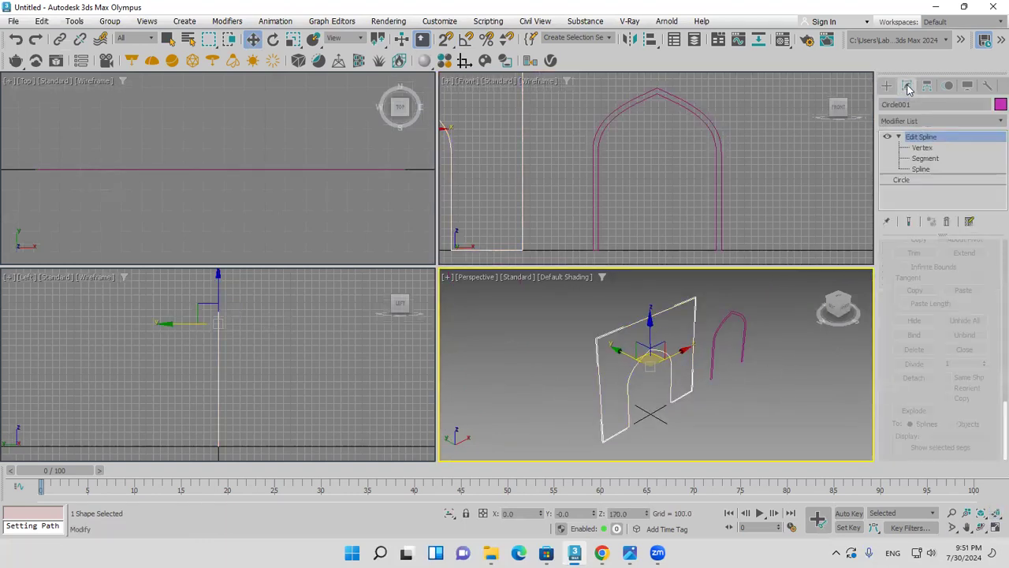
click(938, 120)
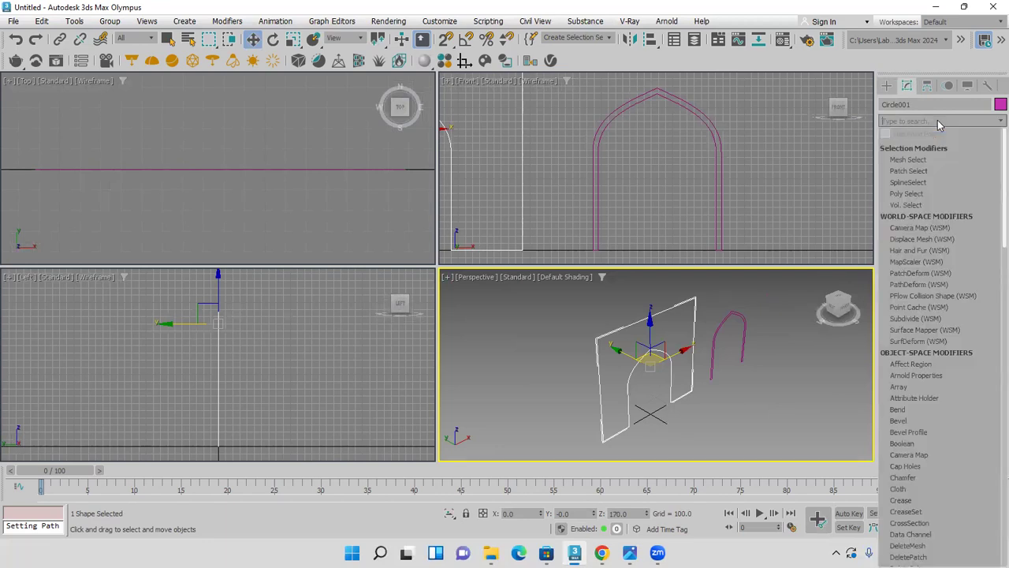
text(e)
click(912, 149)
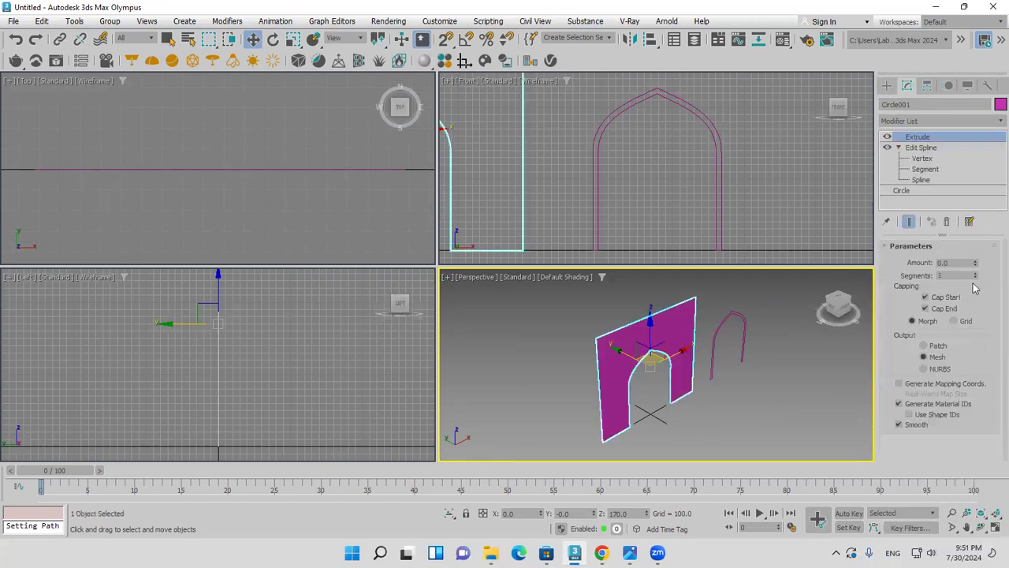
drag(977, 265, 924, 151)
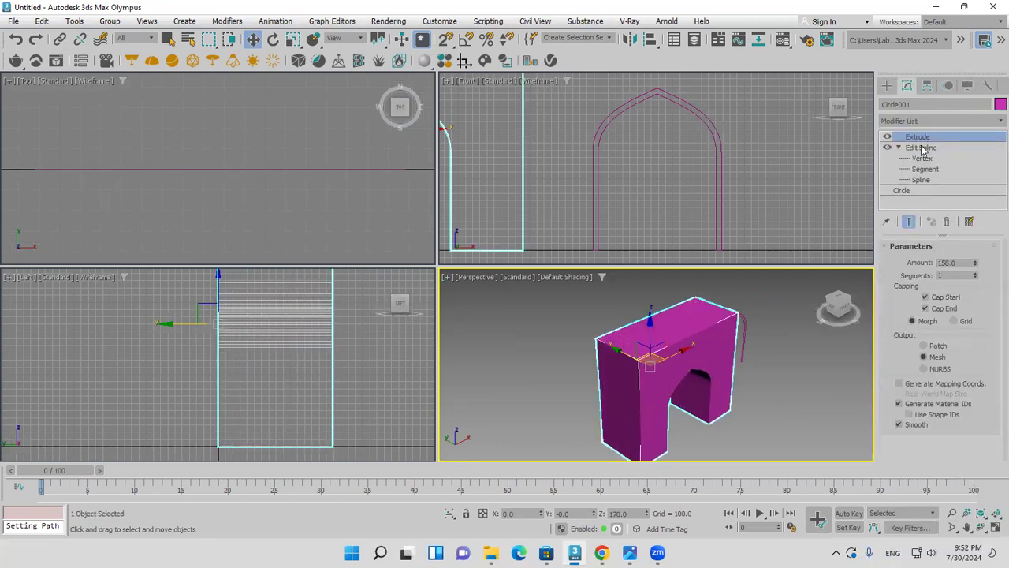
Change the detached arch frame's object color to white and extrude the frame by 158 units
click(743, 351)
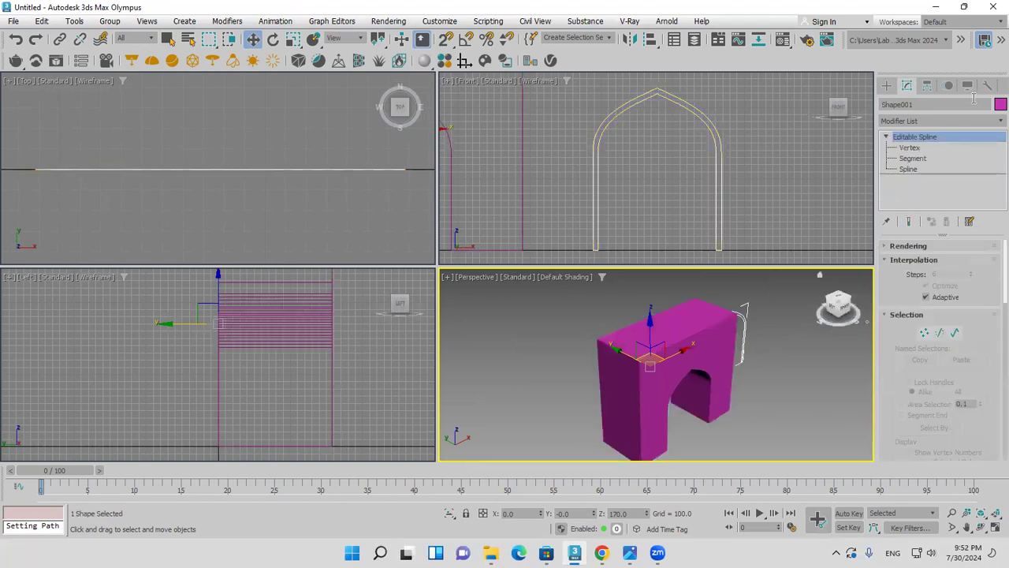
click(999, 104)
click(617, 304)
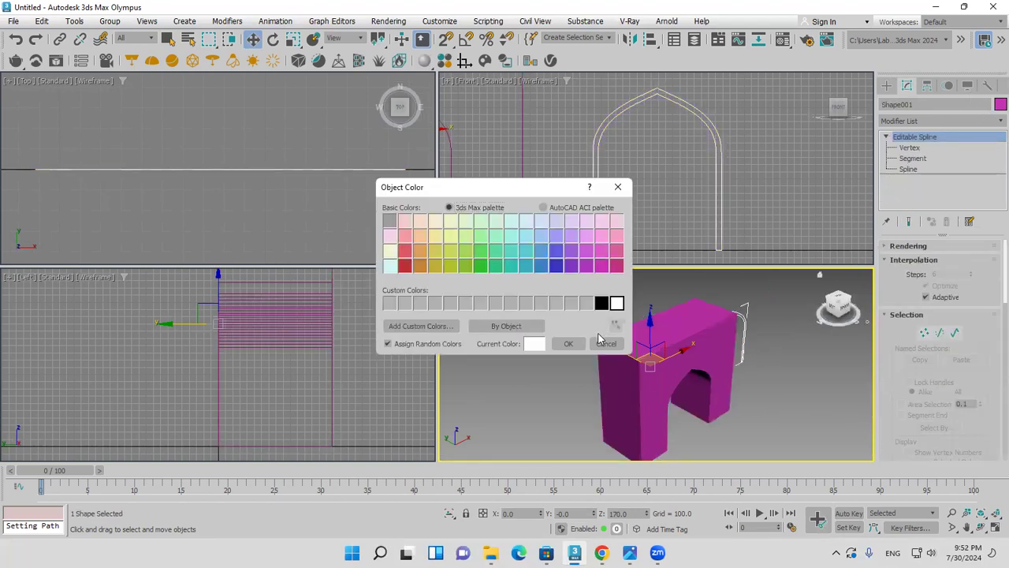
click(567, 343)
click(928, 122)
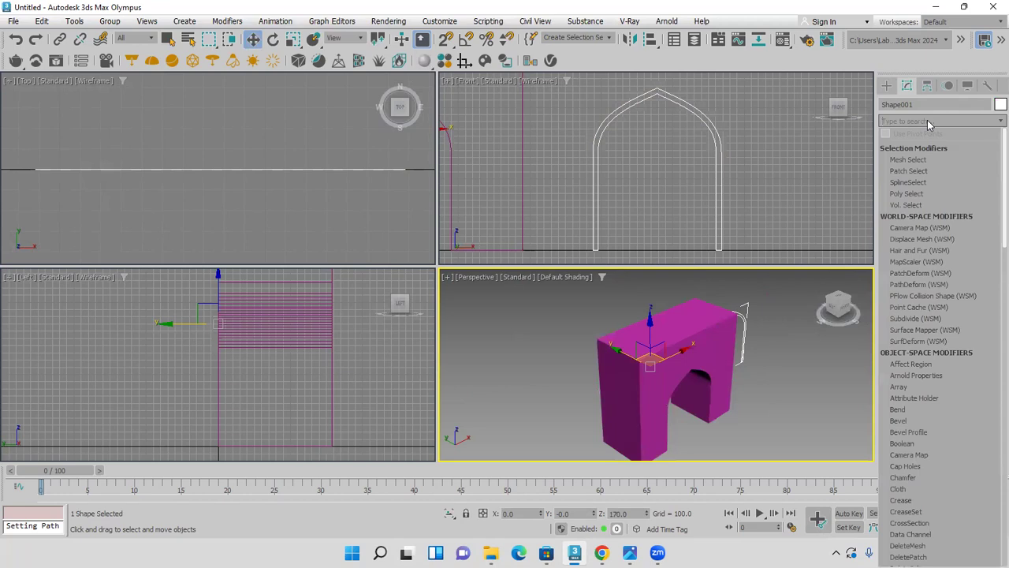
text(e)
click(922, 148)
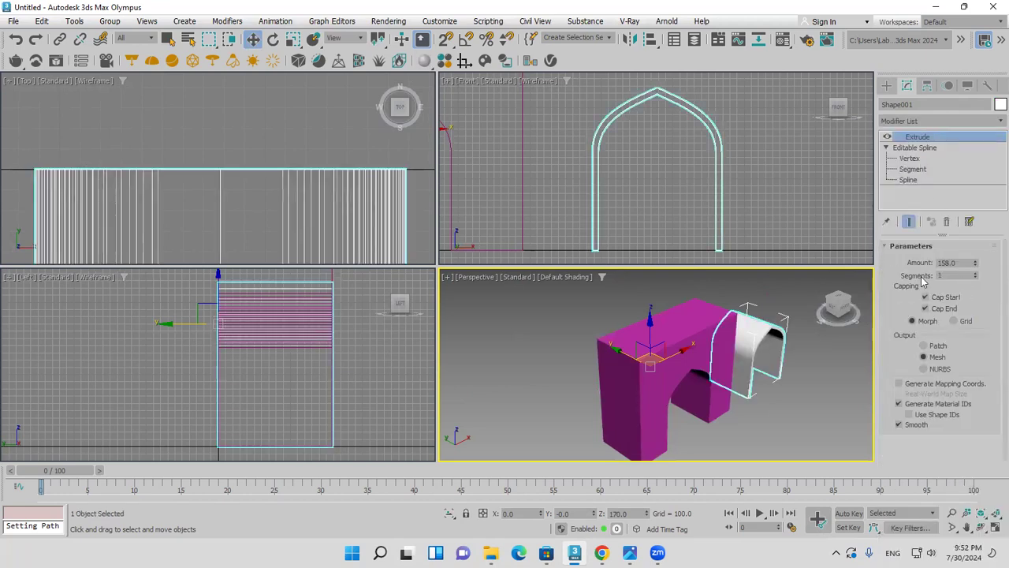
Enable snapping and move the extruded frame into the wall opening, snapping its outer apex vertex to the opening's apex in the Front view
click(445, 40)
middle_drag(585, 109, 735, 167)
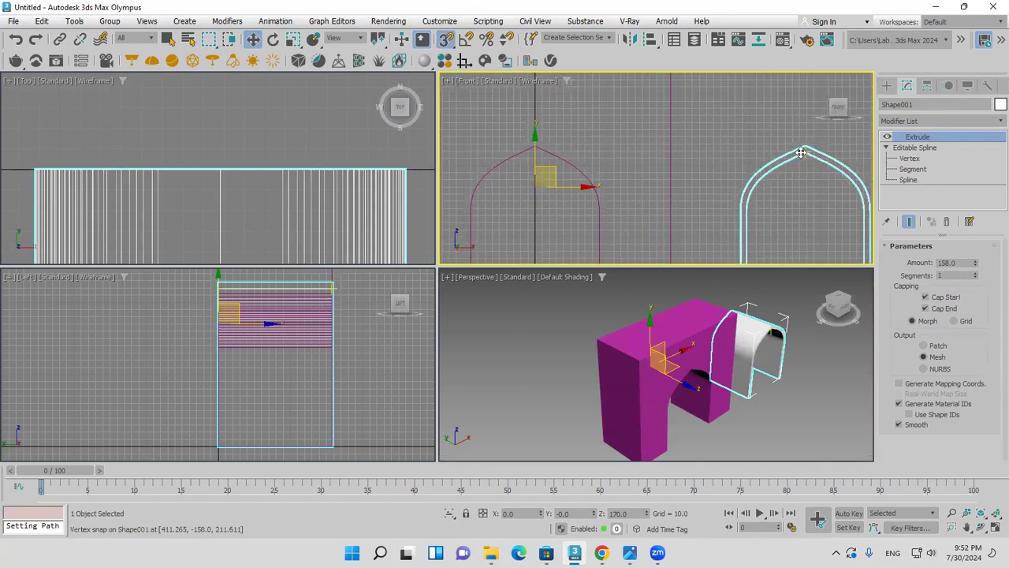
drag(806, 147, 535, 147)
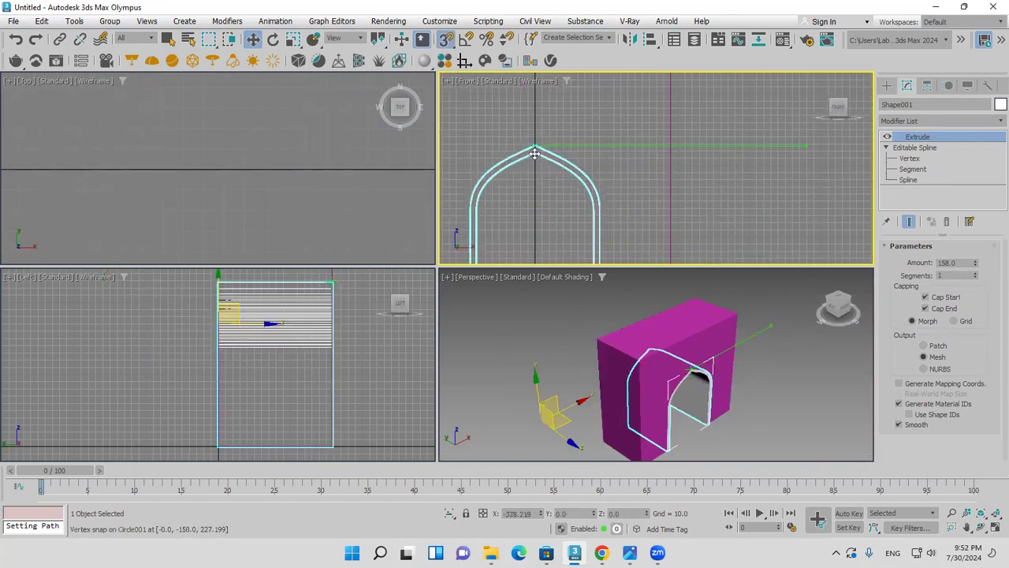
Increase the arch frame's extrusion amount to 164 and inspect the frame closely in the Perspective view
drag(976, 270, 978, 263)
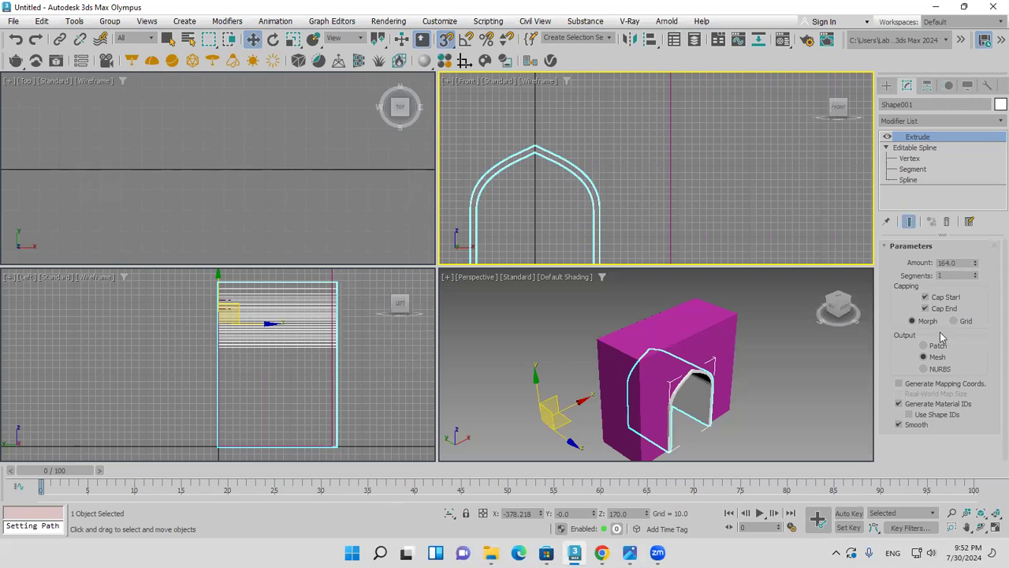
scroll(789, 330, up, 3)
middle_drag(790, 330, 725, 379)
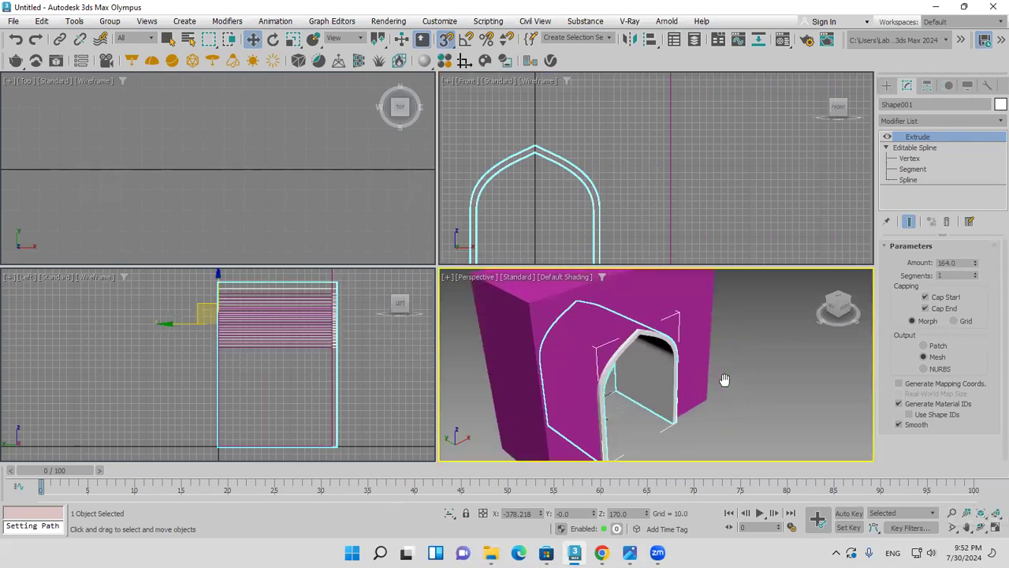